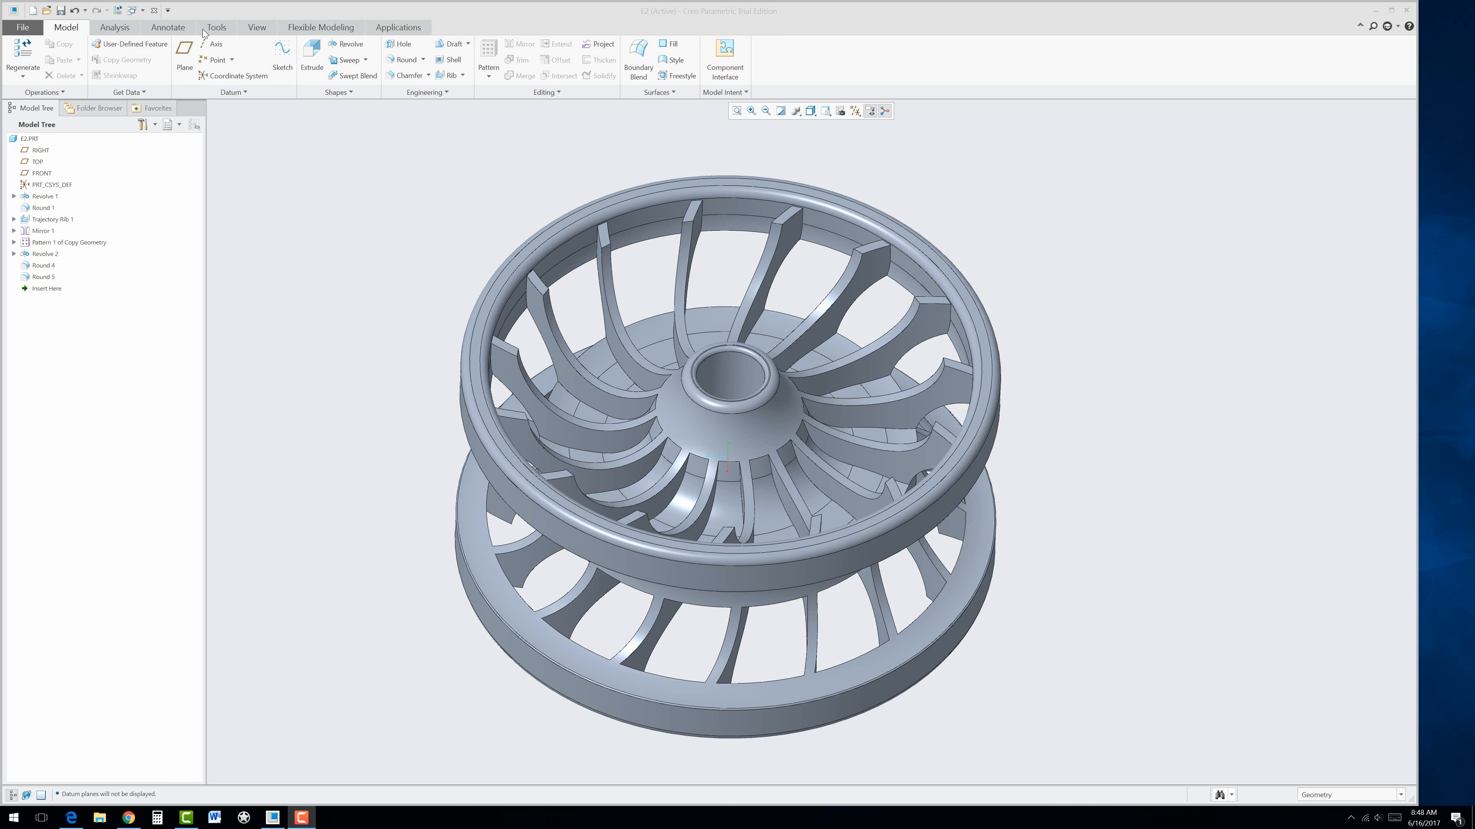
Step: Apply the reflective silver metal appearance from My Appearances to the whole wheel, selecting it as a Part
left_click(255, 29)
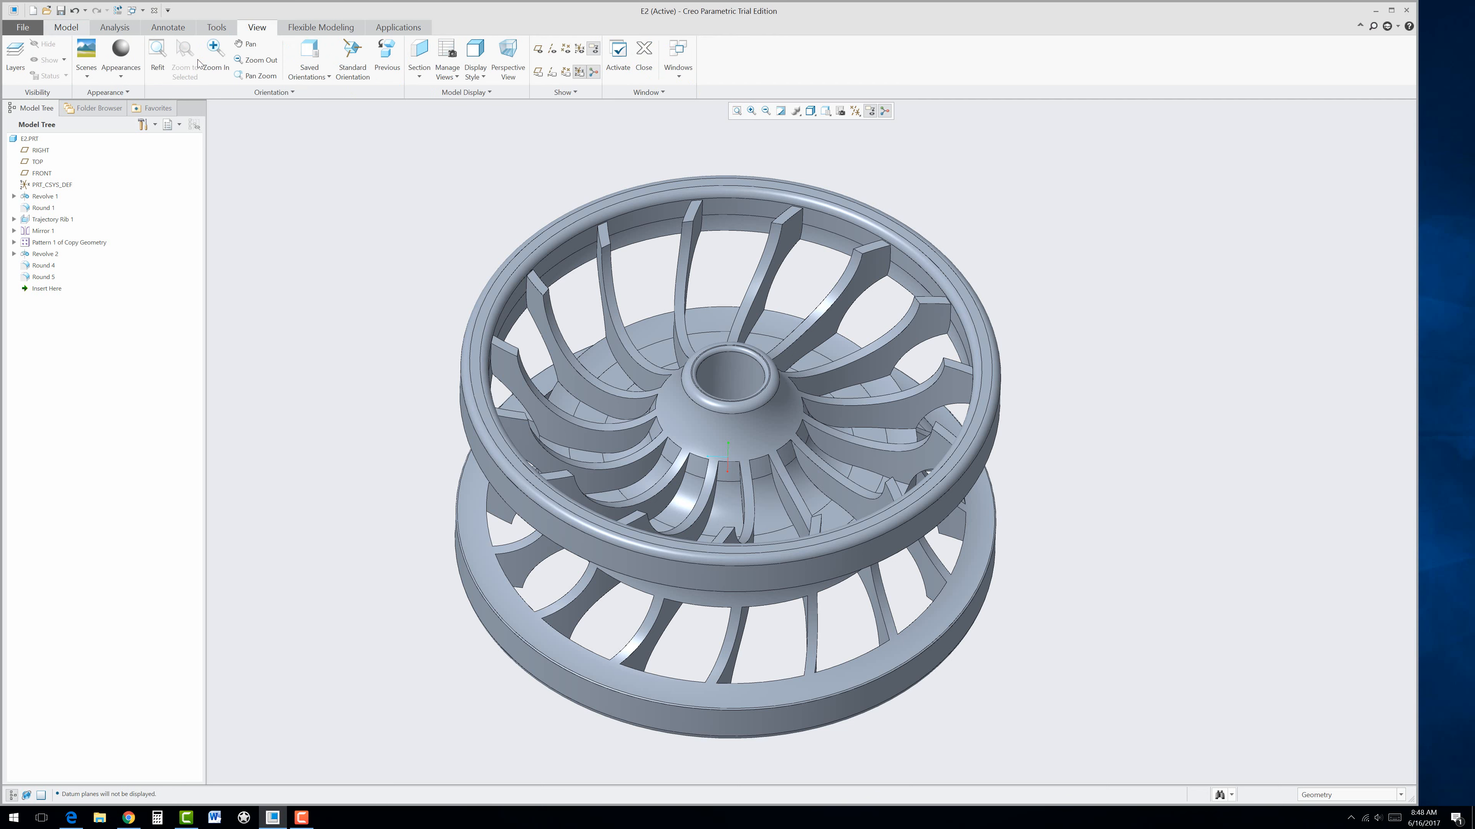
left_click(123, 73)
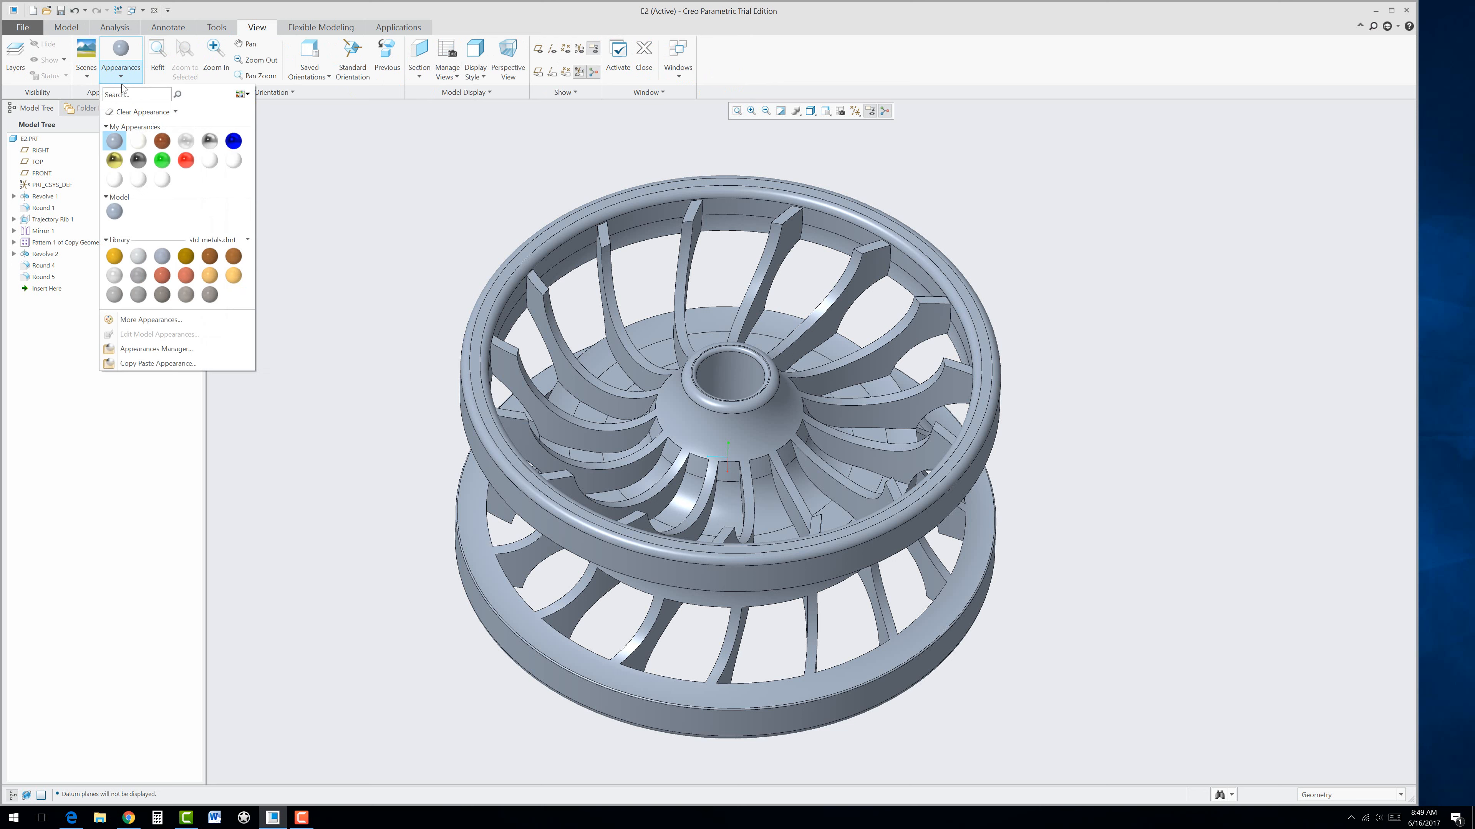
left_click(209, 143)
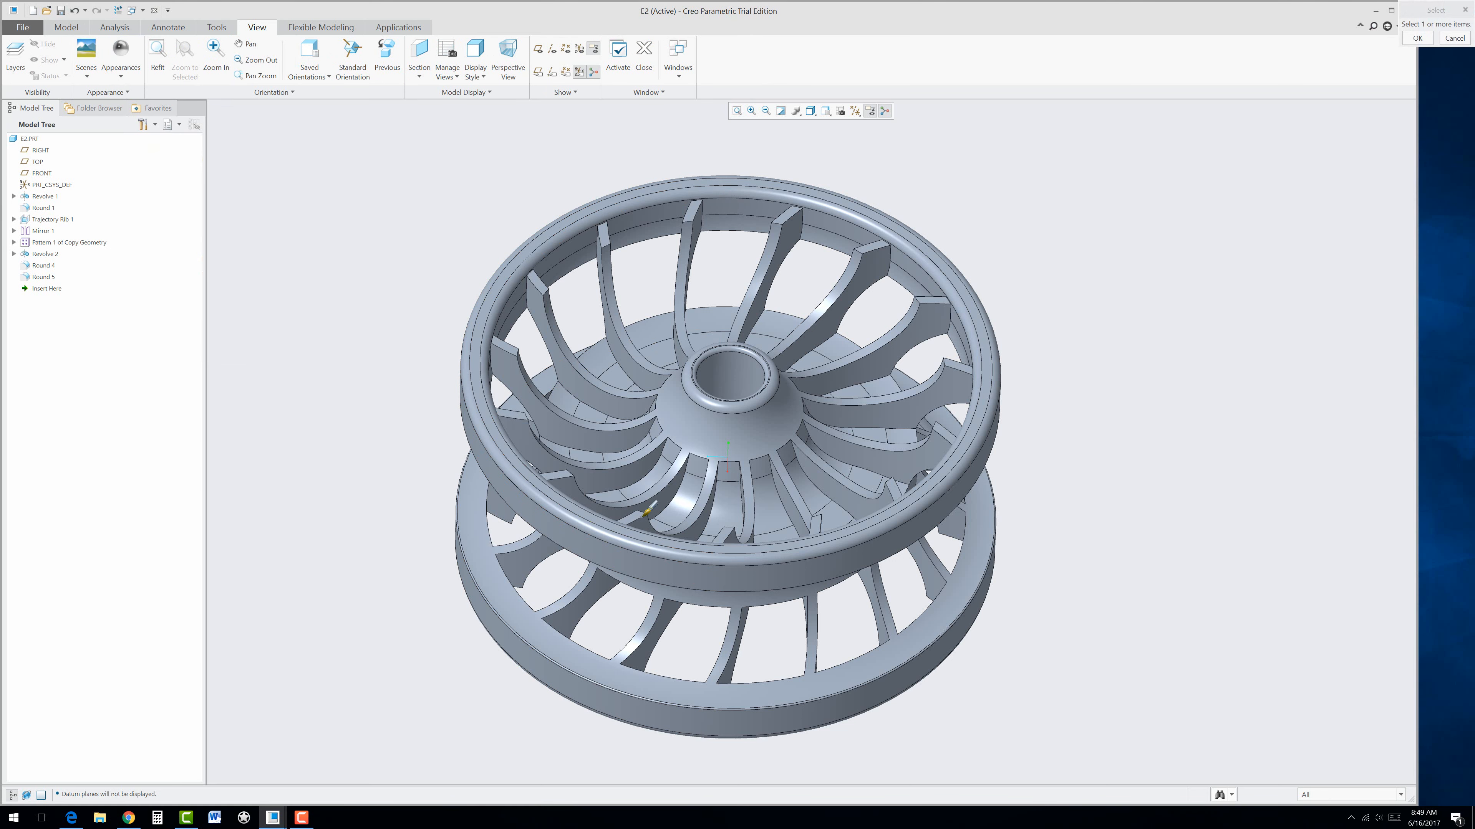
left_click(1316, 796)
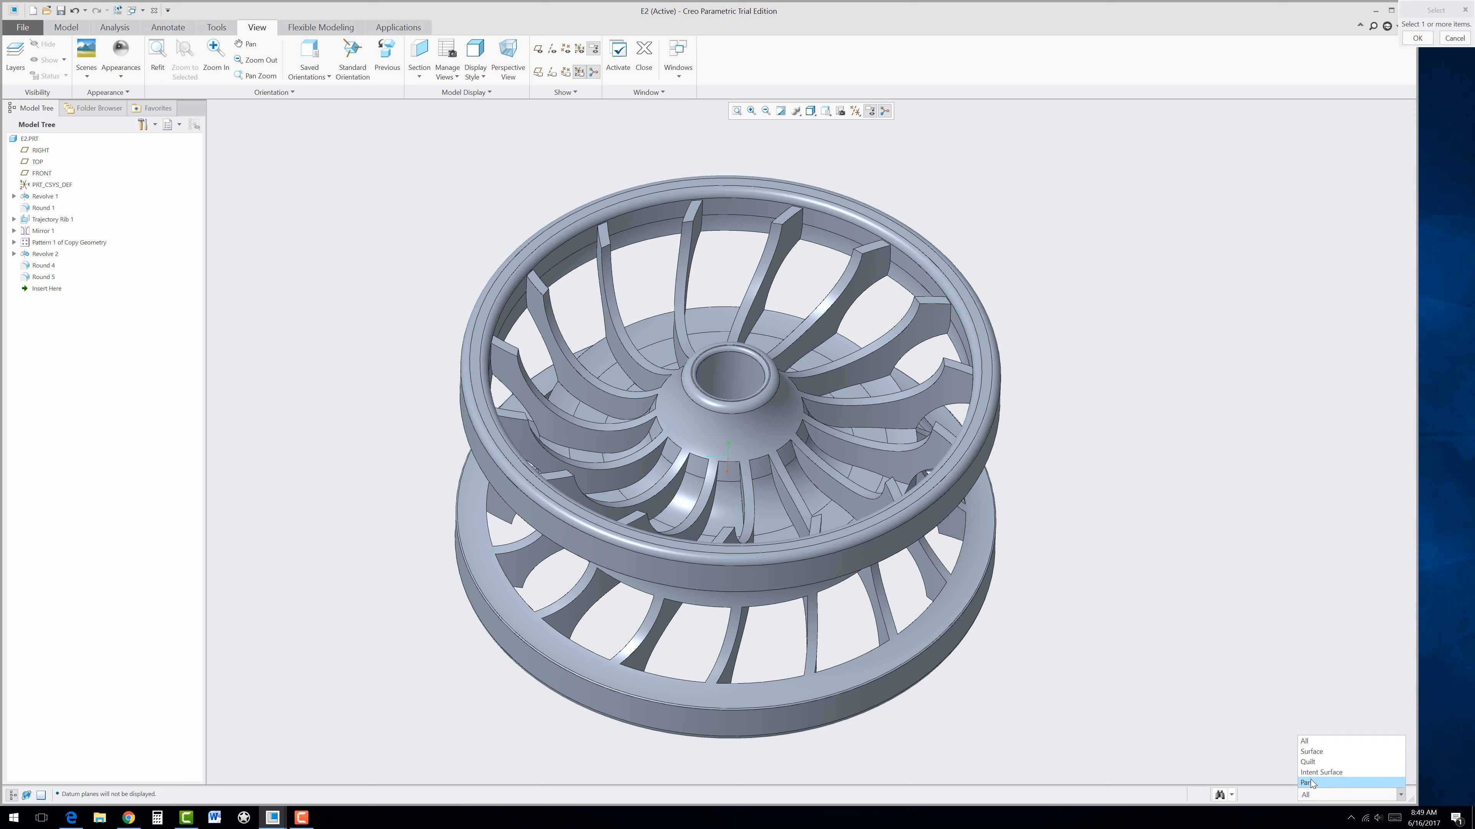
left_click(1310, 782)
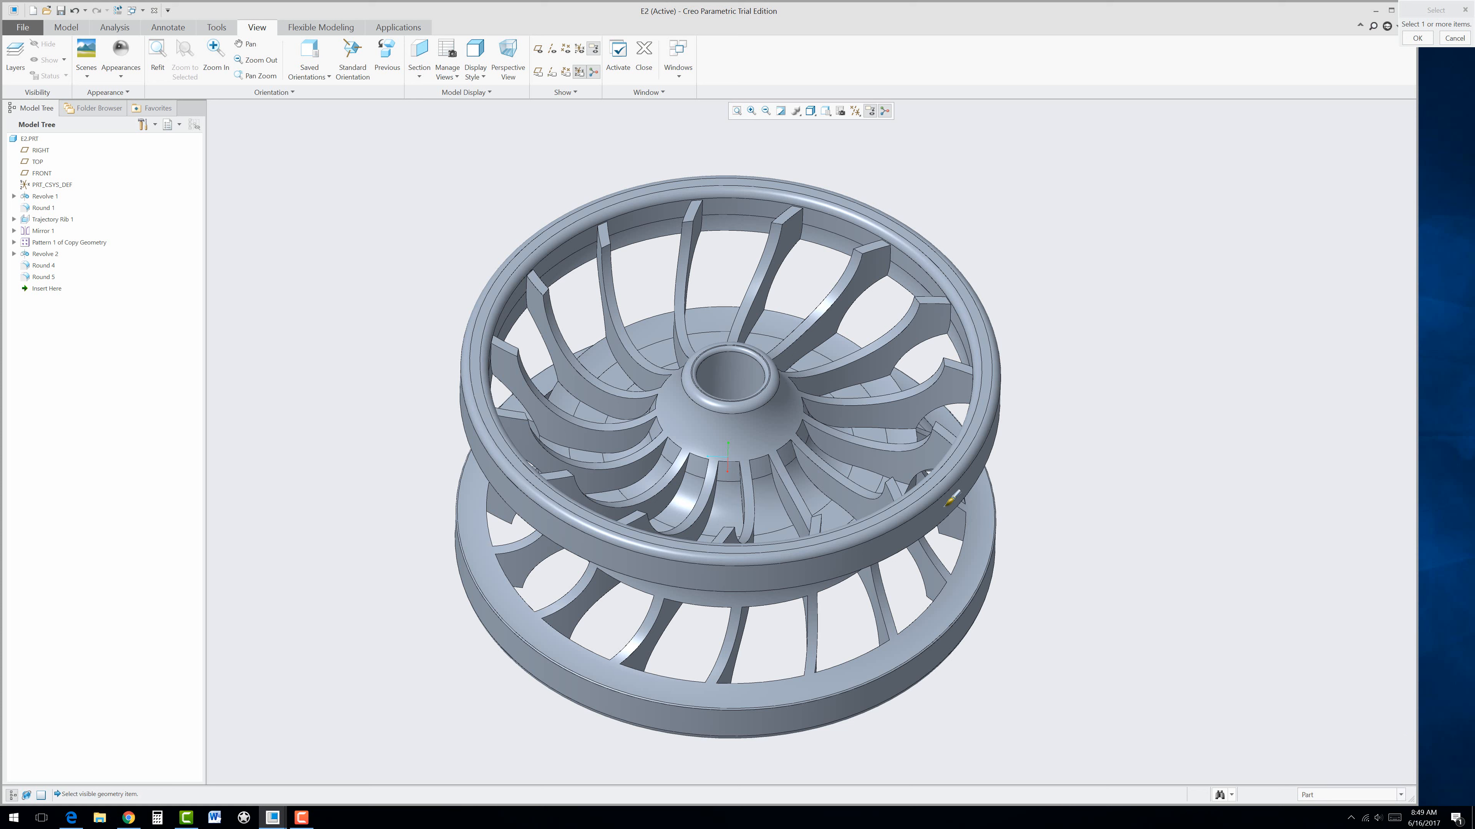
left_click(968, 514)
middle_click(967, 524)
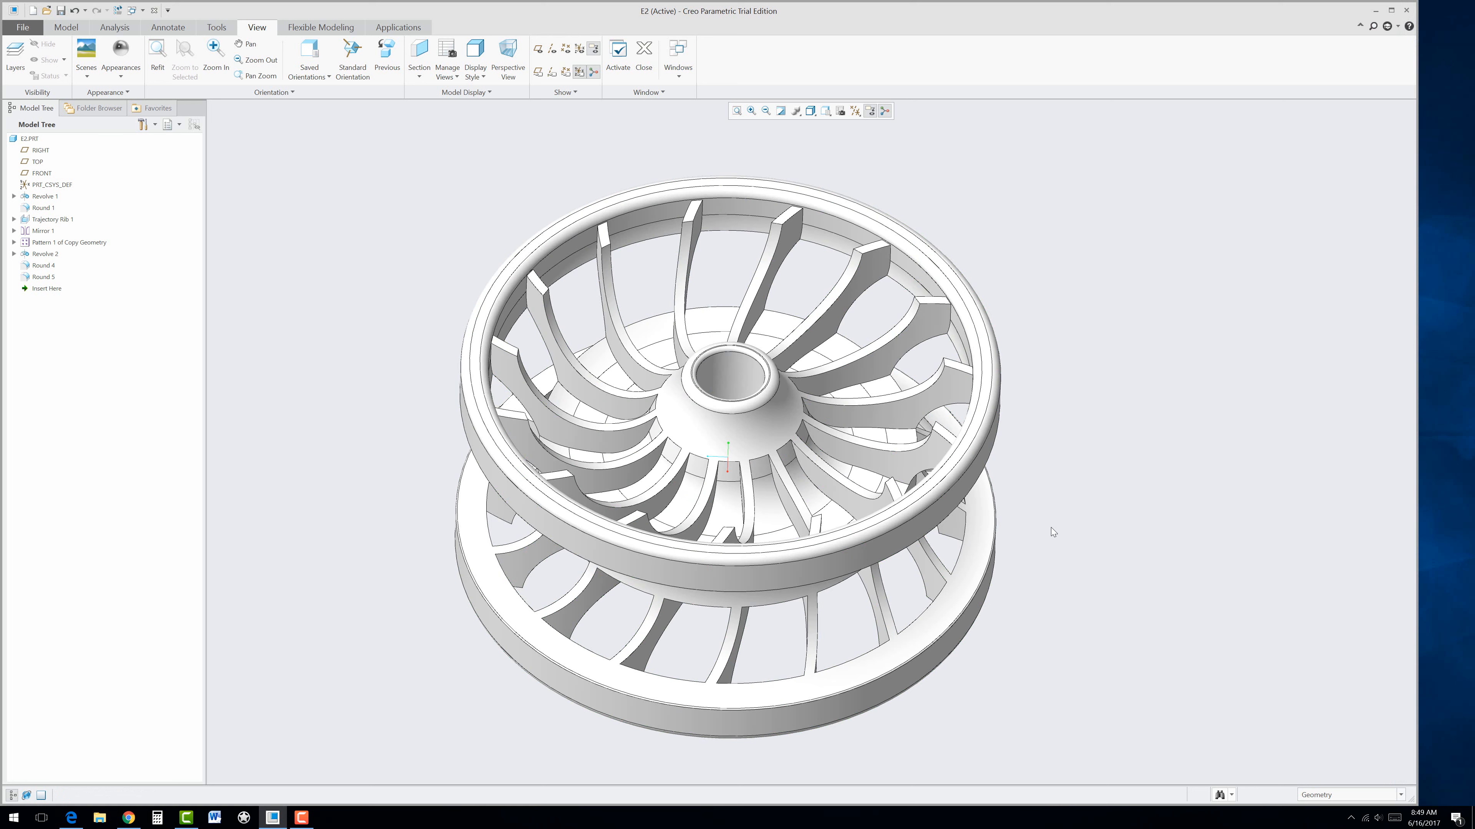
Step: Apply the bright green appearance to both halves of the conical hub surface and the connected outer spoke edges
left_click(123, 76)
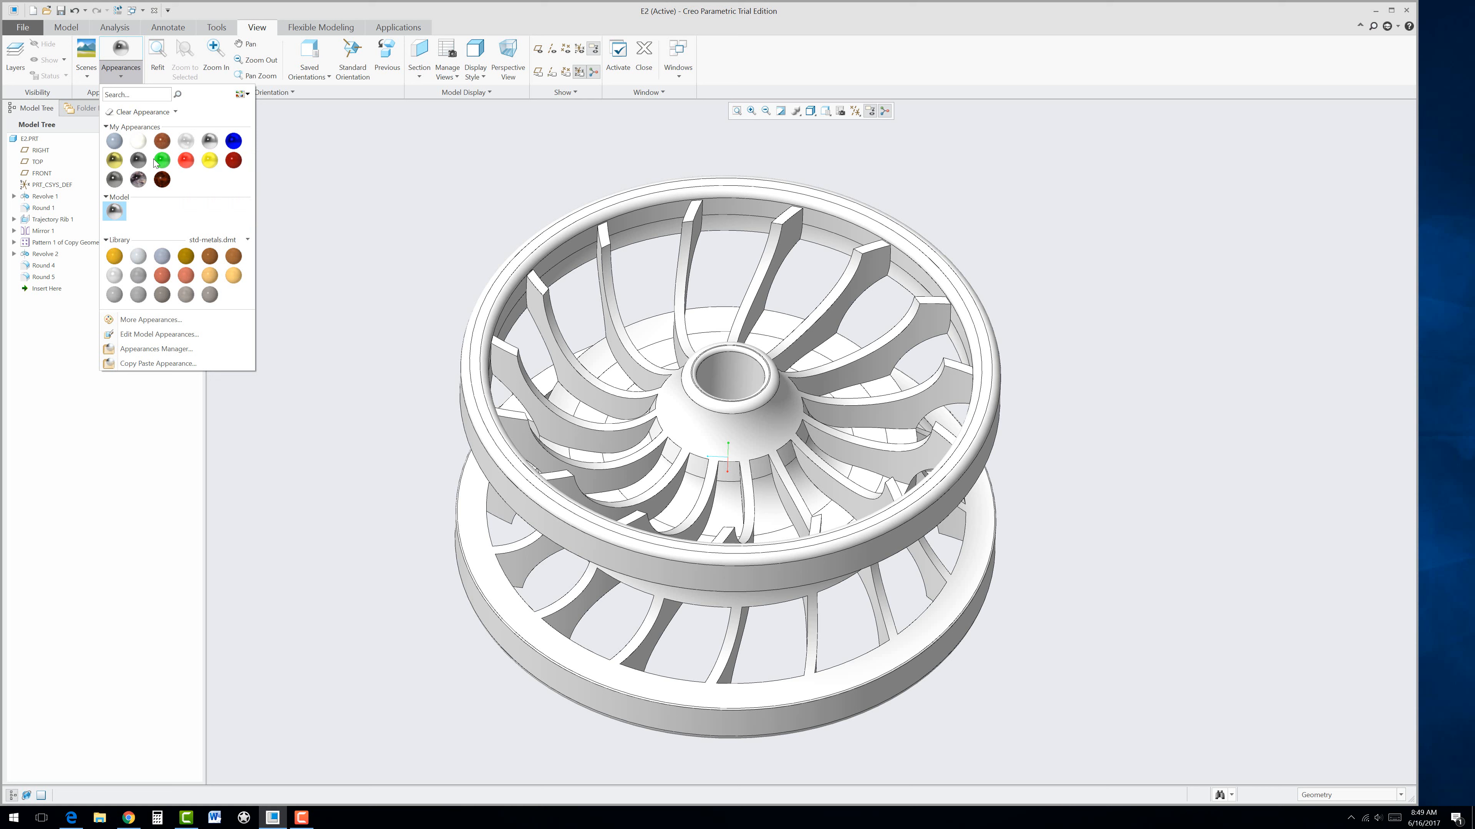
left_click(165, 163)
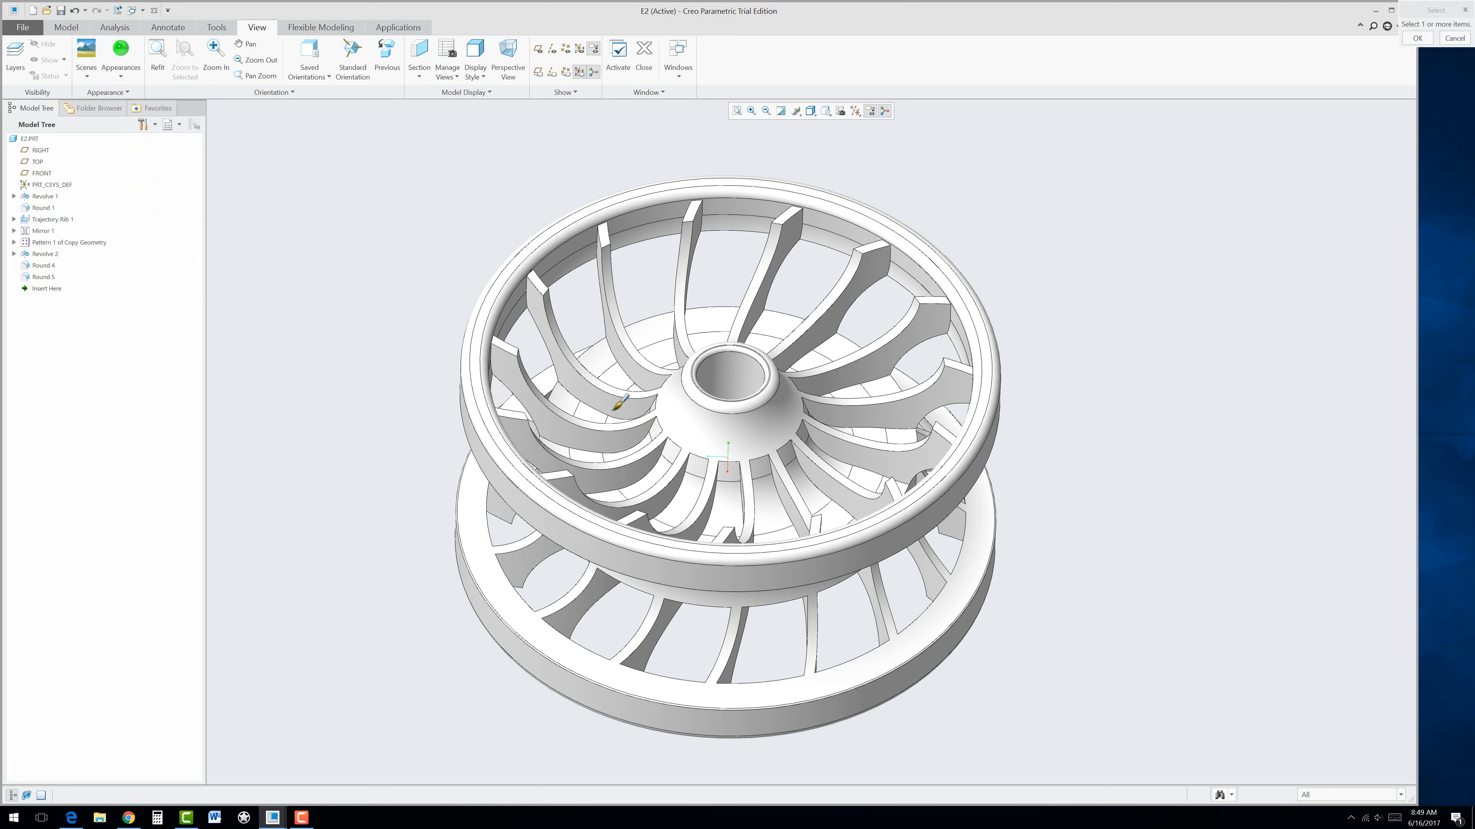
left_click(687, 414)
left_click(764, 422)
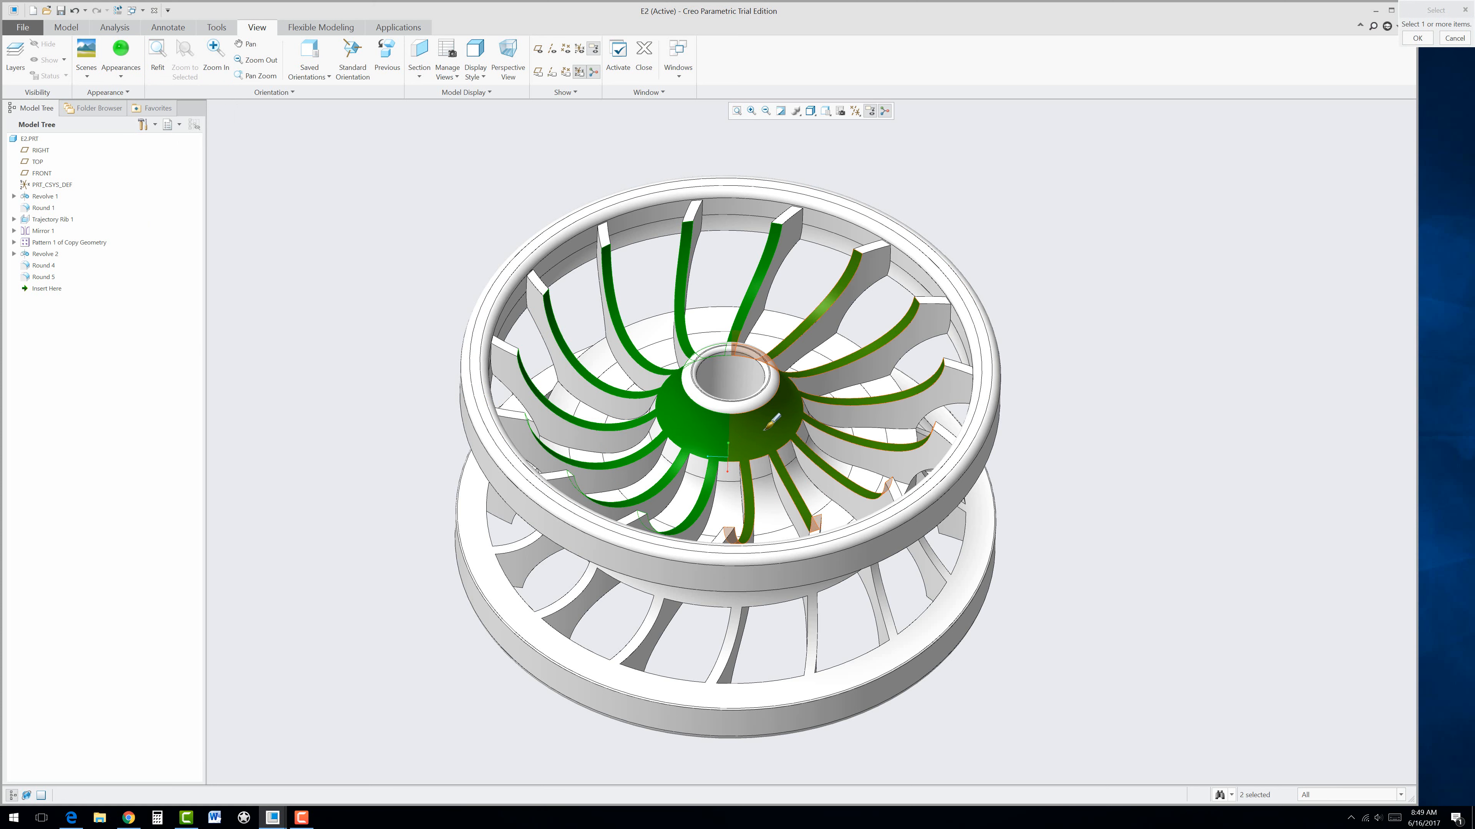
middle_click(766, 427)
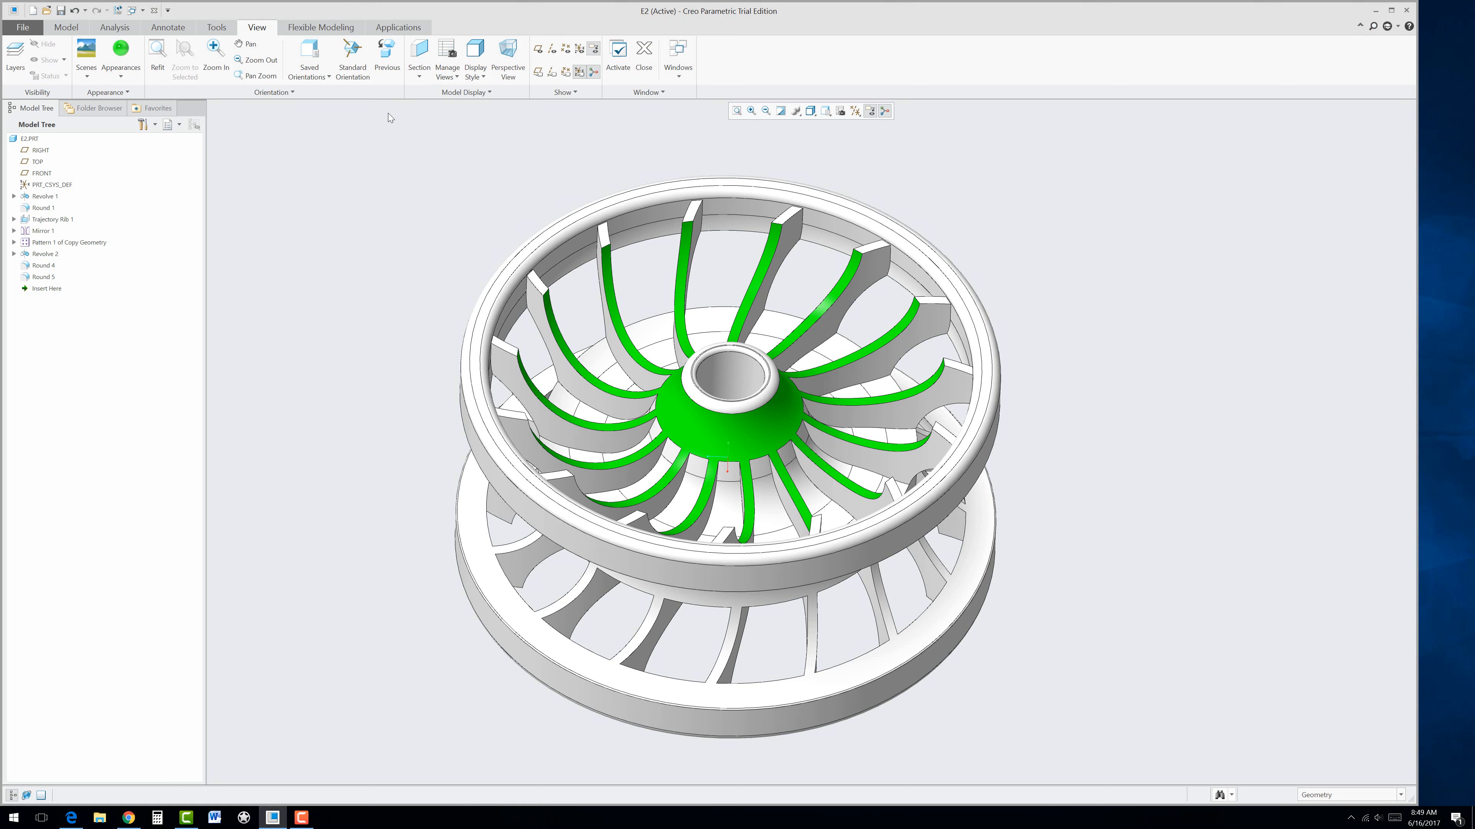
Step: Apply the green appearance to both halves of the lower ring's flat inner face and its connected spoke edges
left_click(131, 76)
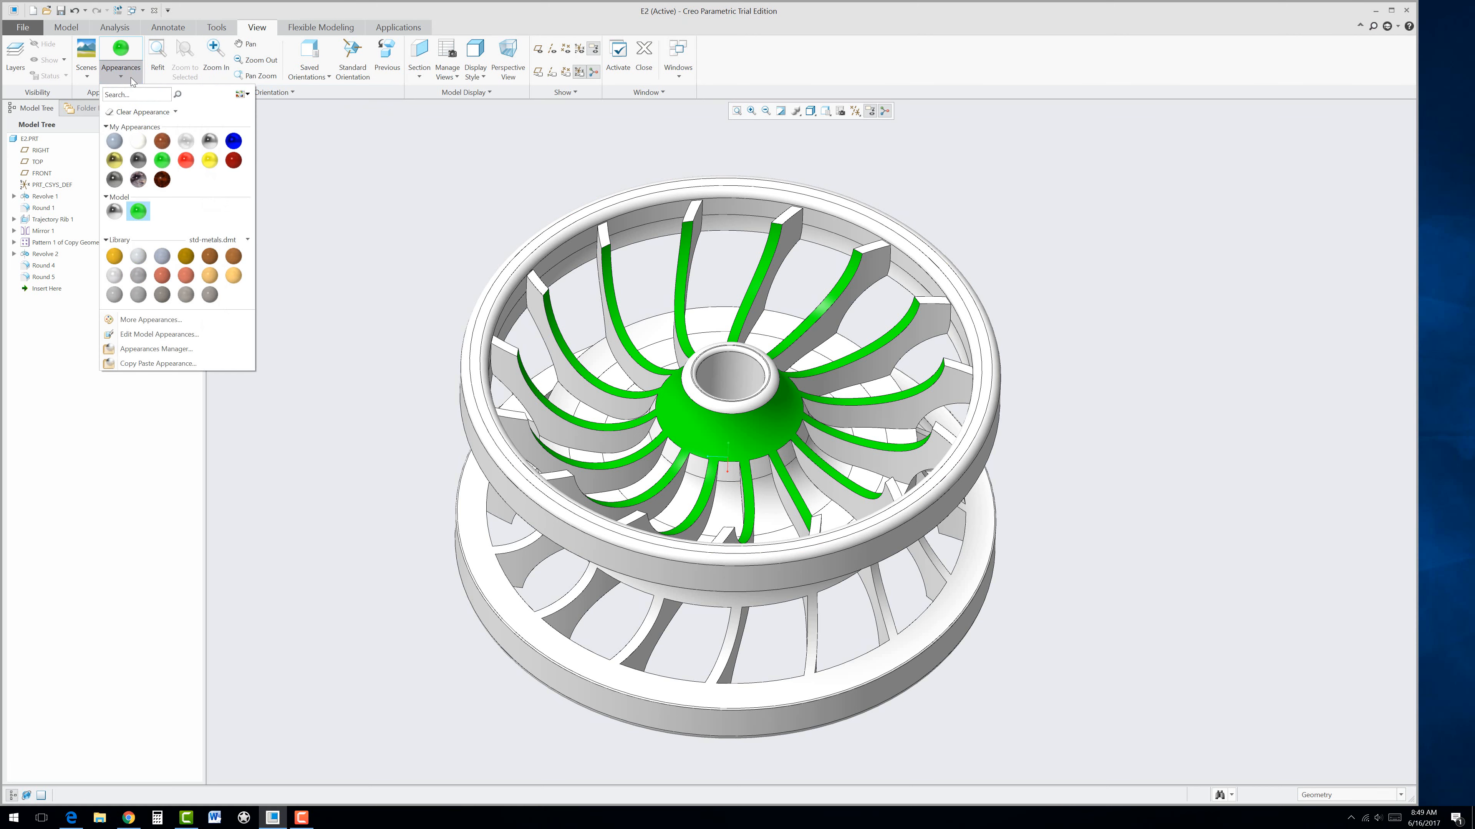
left_click(164, 162)
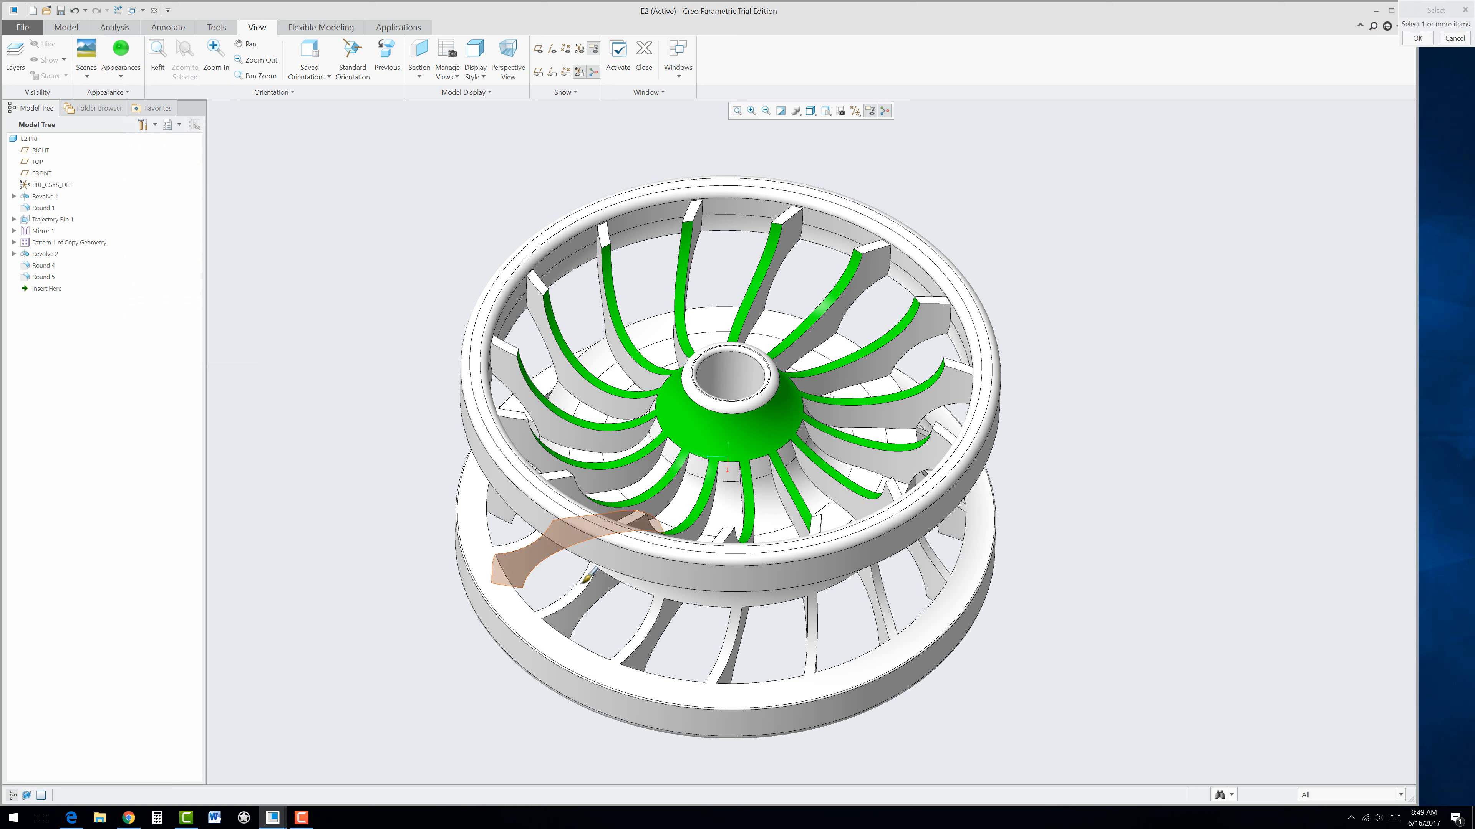
left_click(572, 596)
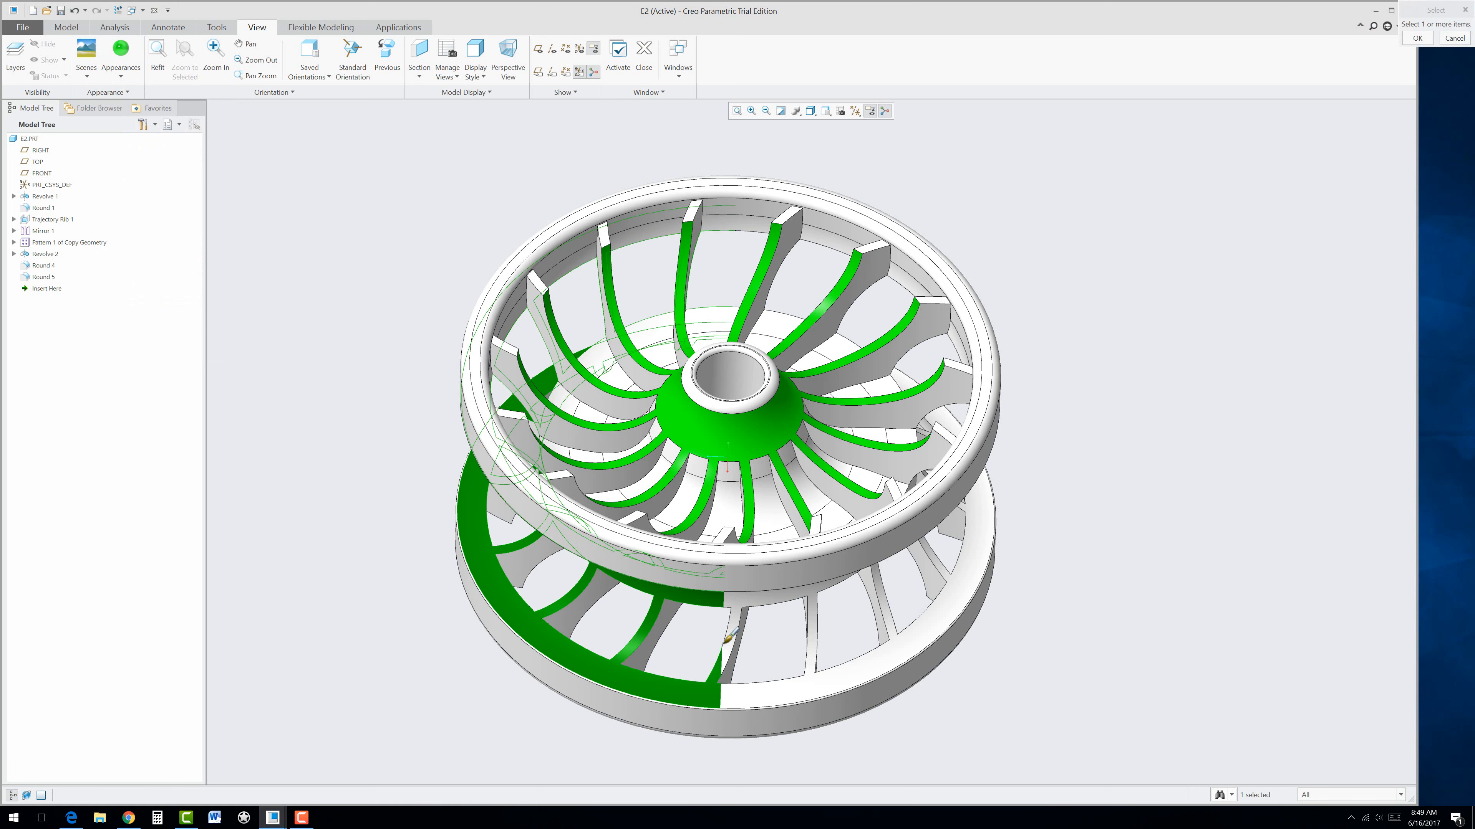
left_click(733, 639, "ctrl")
middle_click(732, 639)
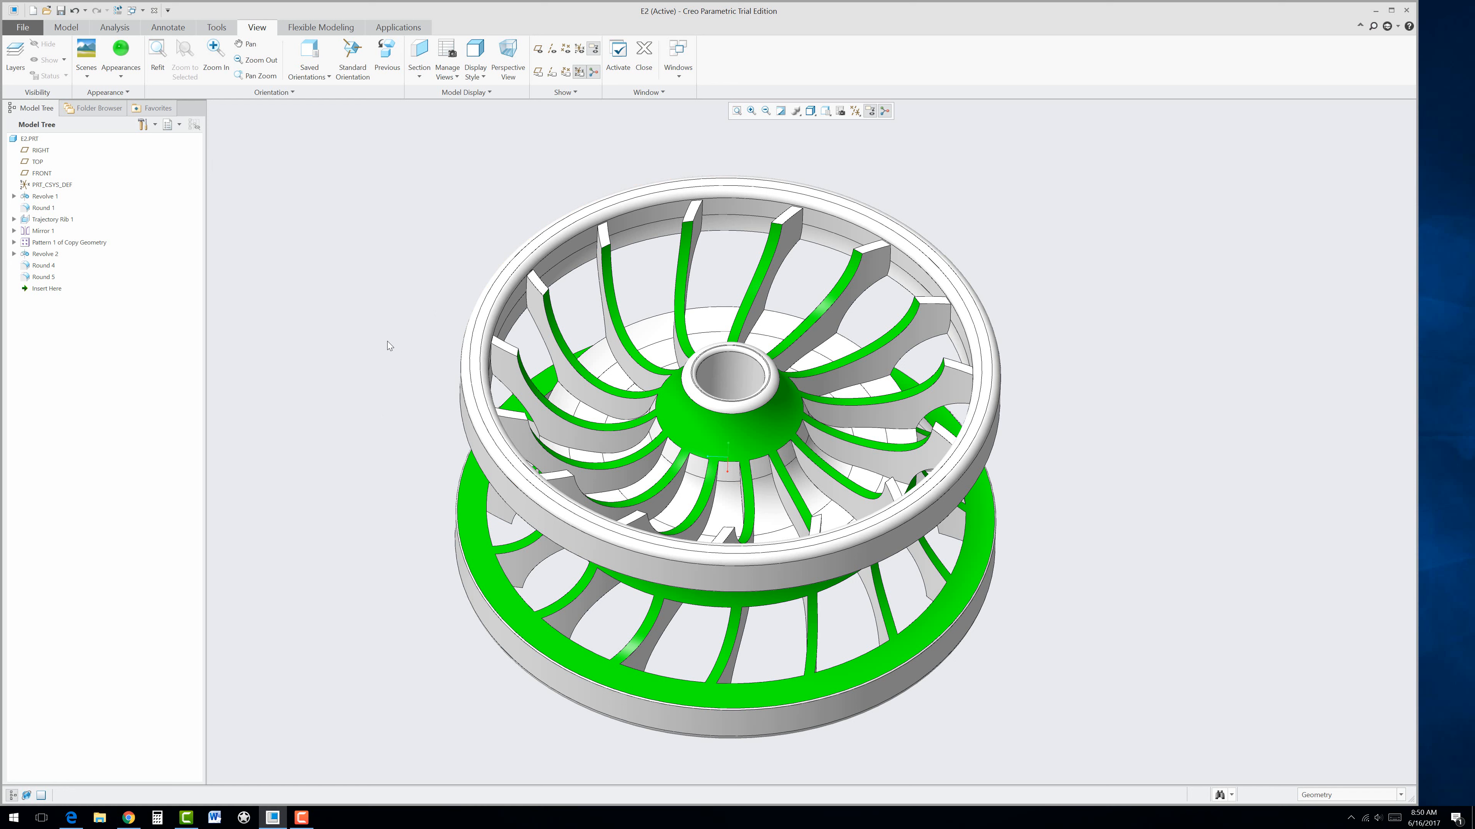
Step: Preview the wheel in perspective with Photo-Realistic Rendering, and close the rendering
left_click(508, 67)
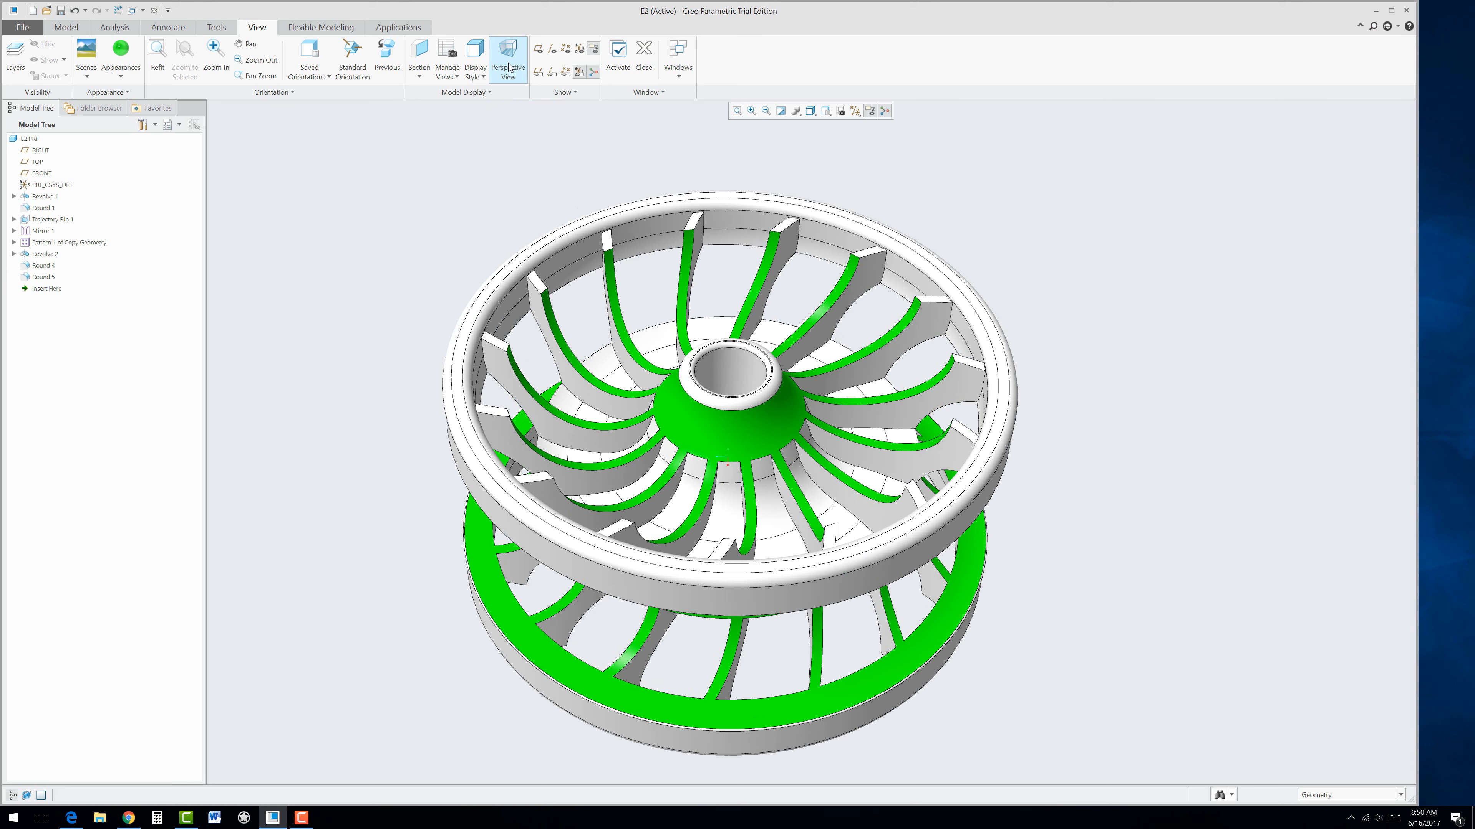
left_click(398, 28)
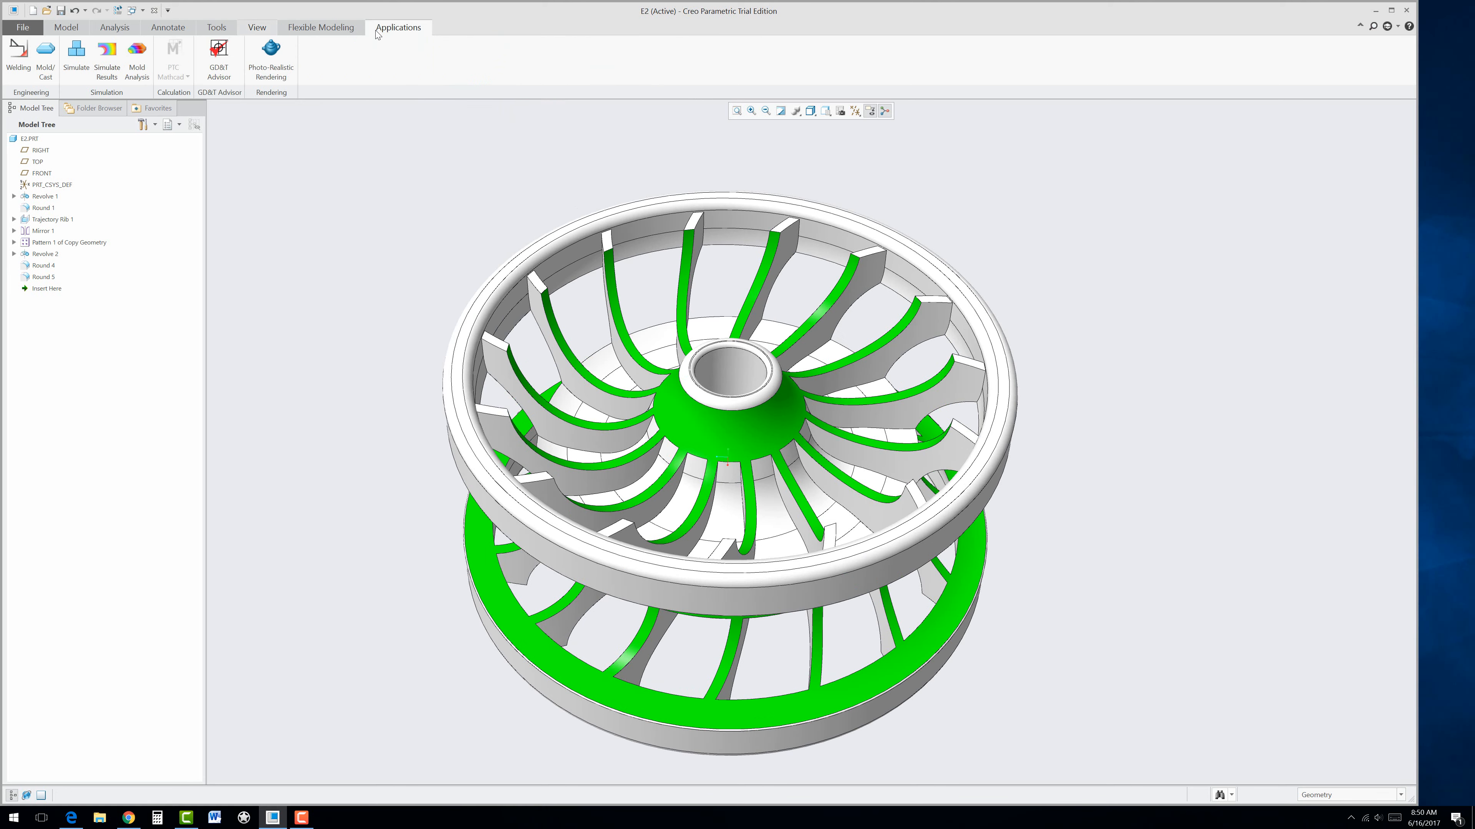
left_click(267, 71)
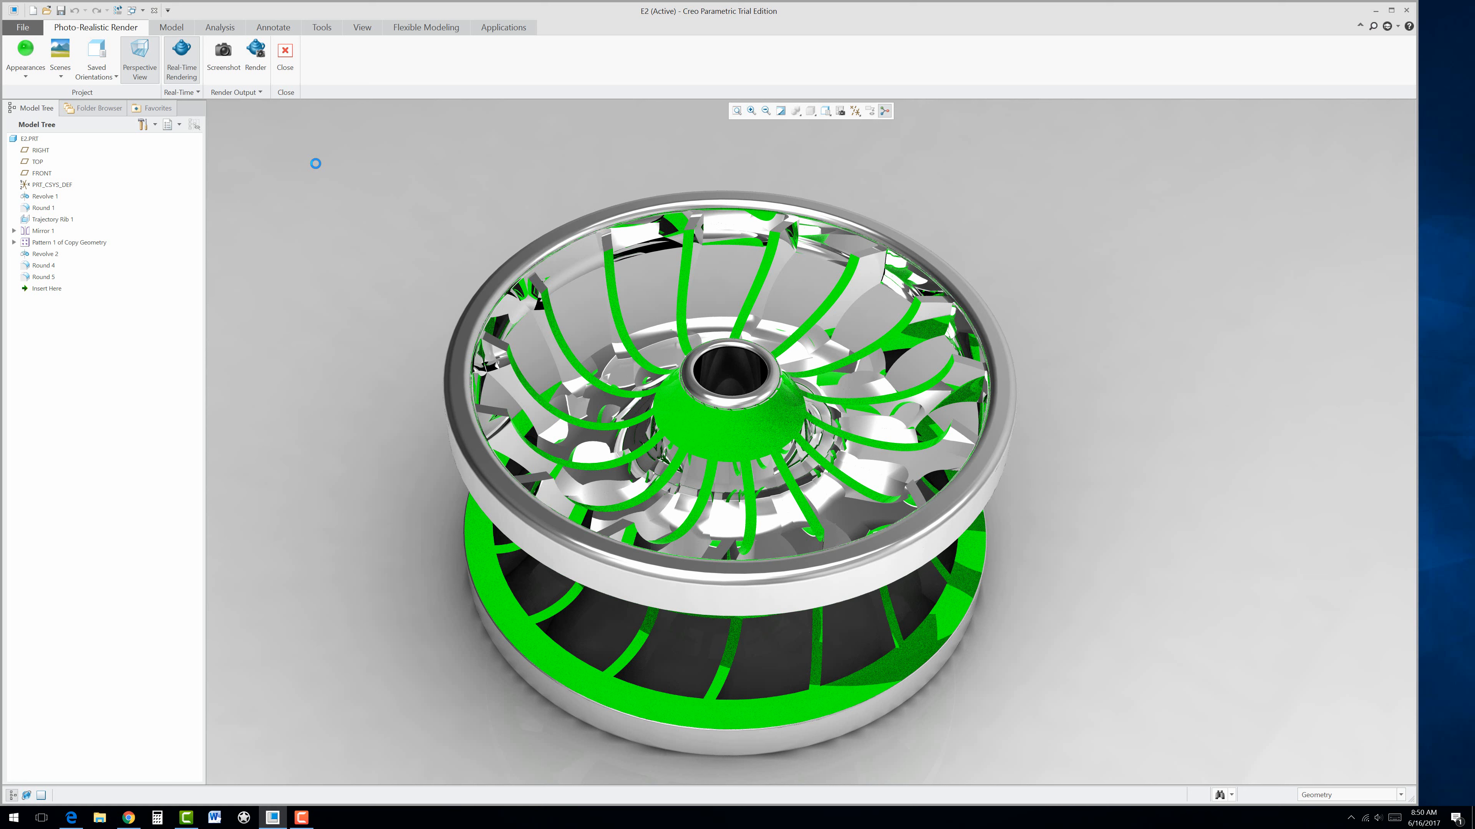
left_click(285, 58)
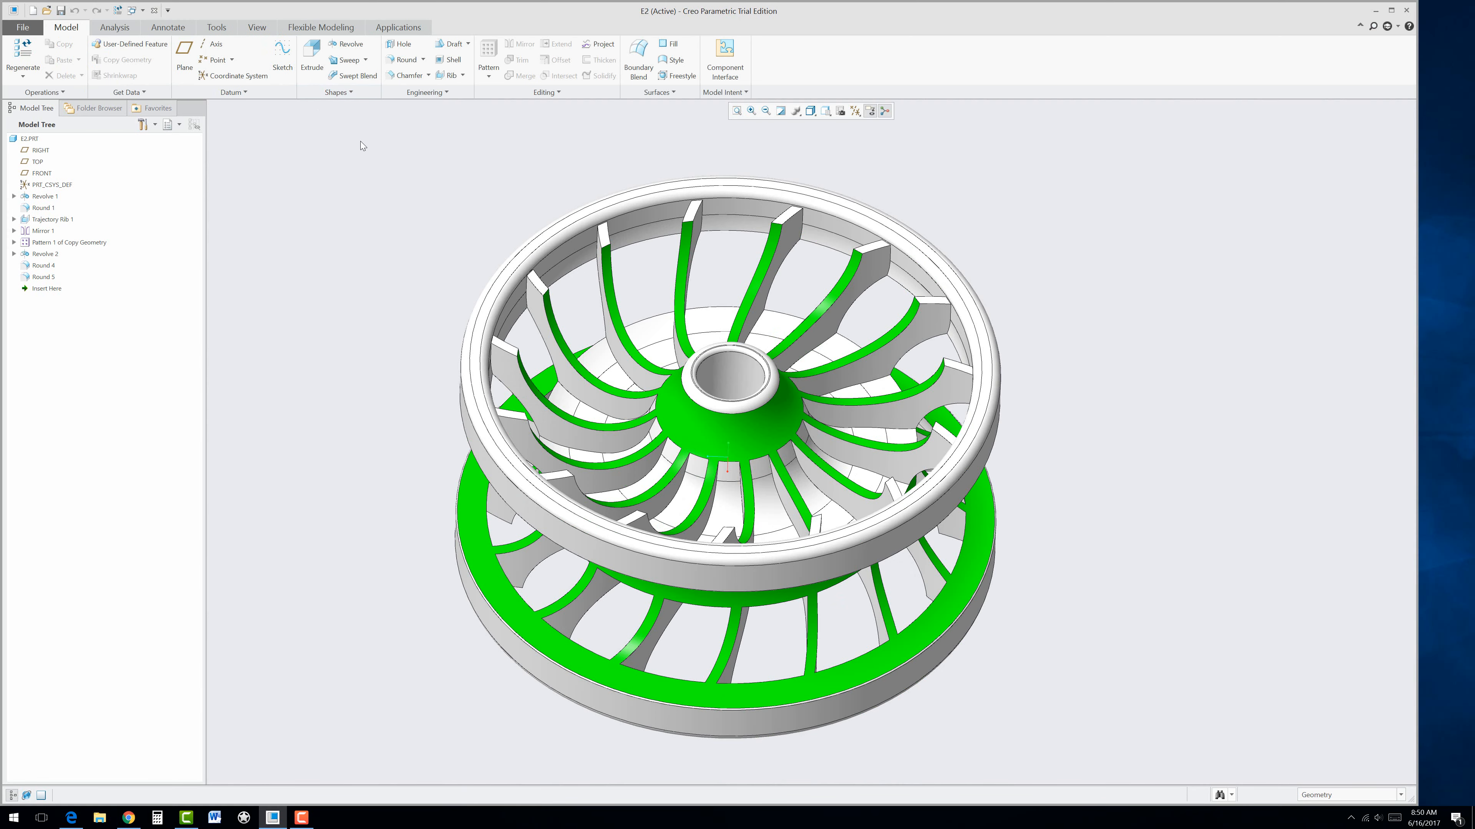
Step: Apply a copper-coloured metal from the std-metals library to the green hub, spoke edges and ring surfaces
left_click(258, 28)
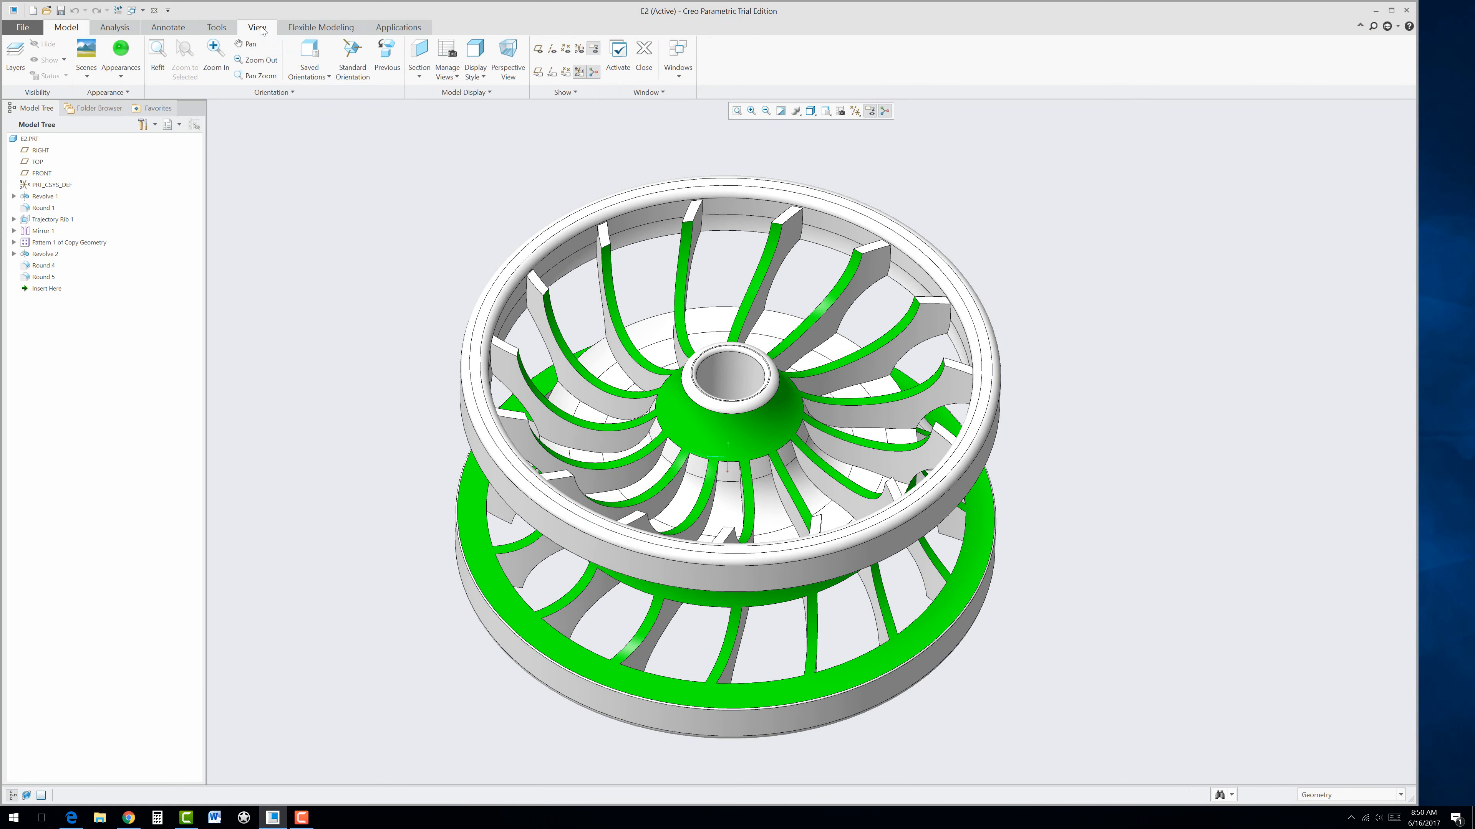
left_click(121, 70)
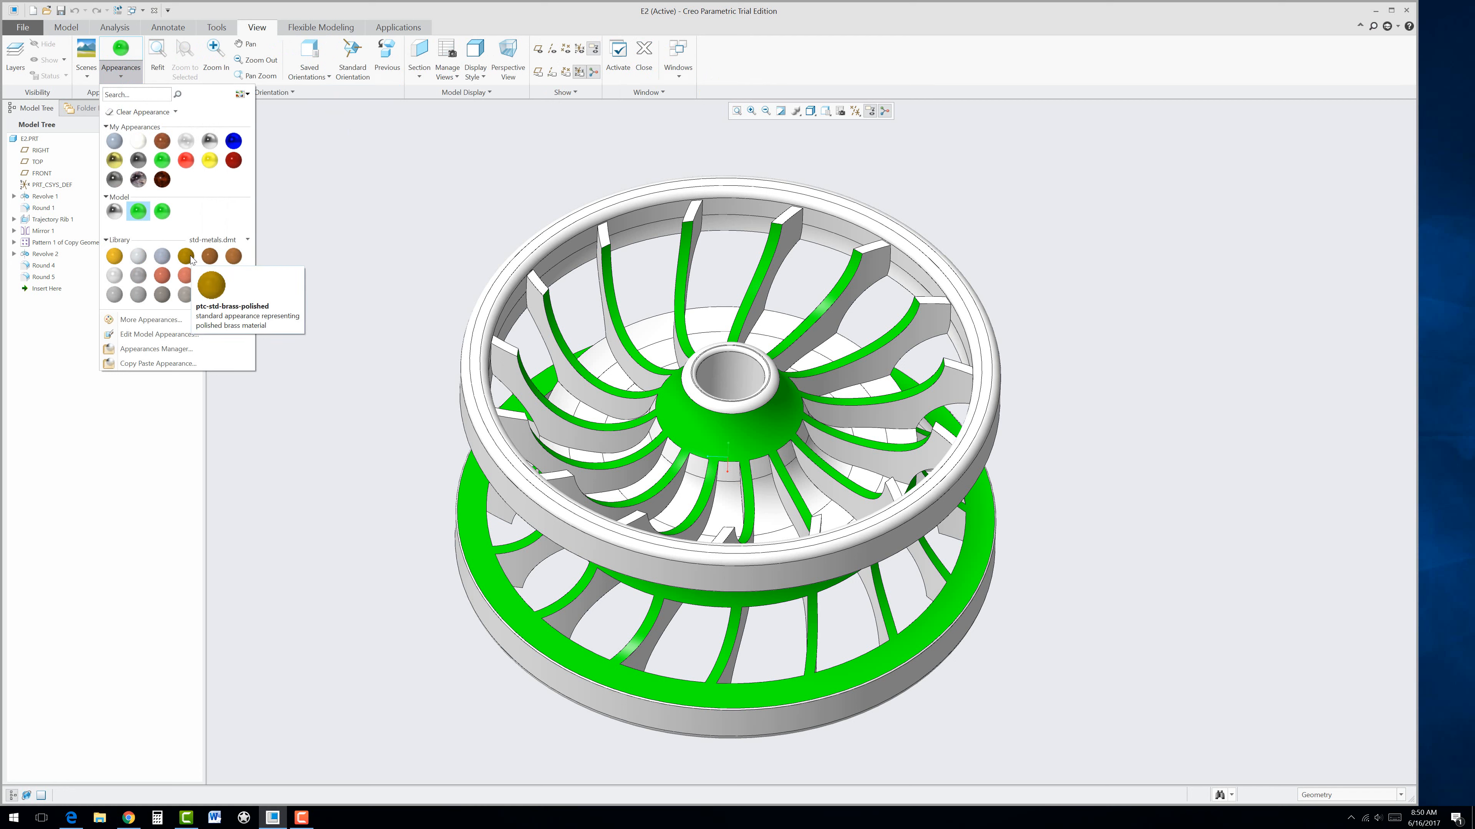
left_click(232, 259)
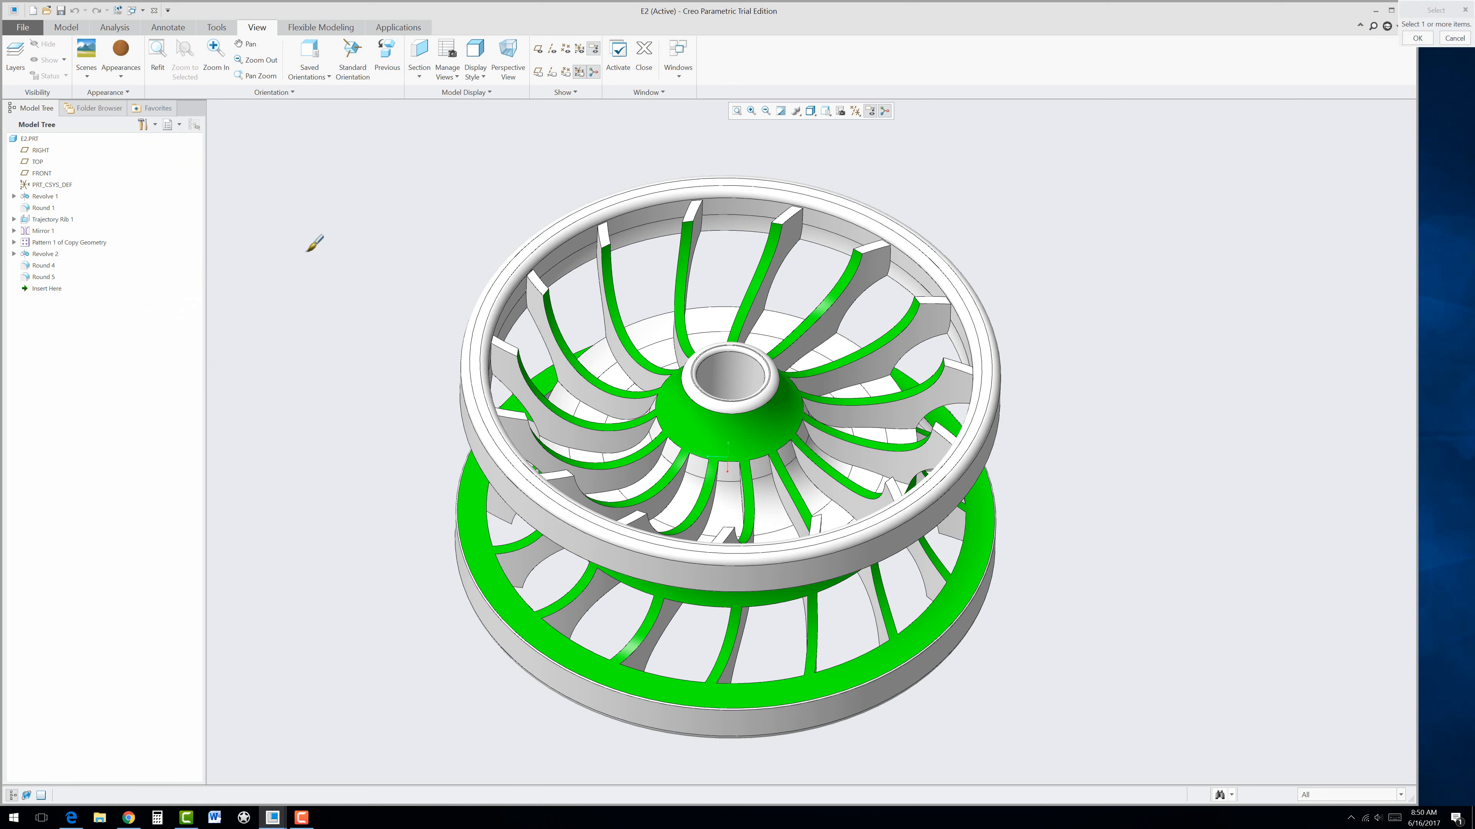
left_click(679, 413)
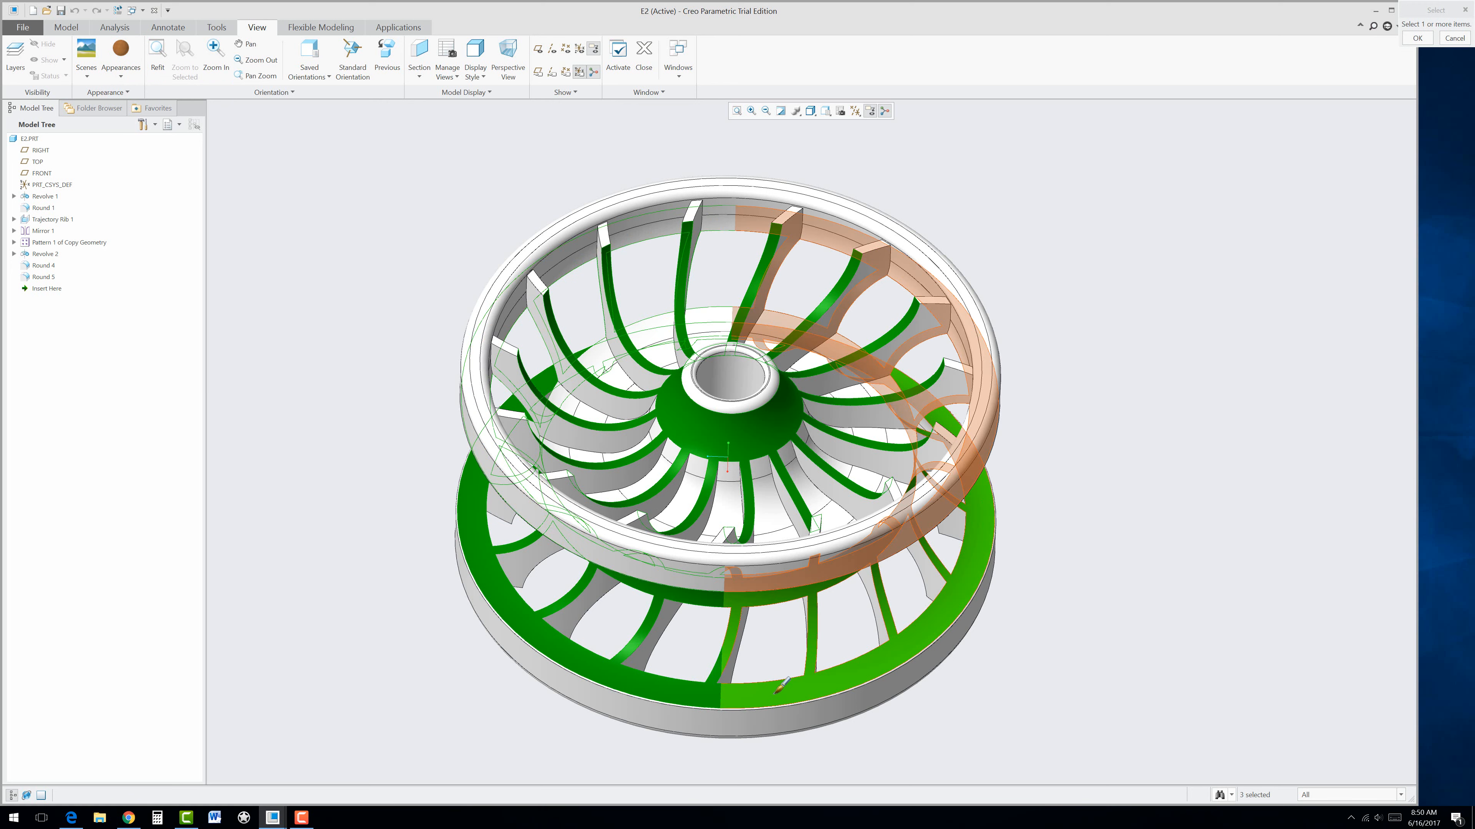
middle_click(373, 591)
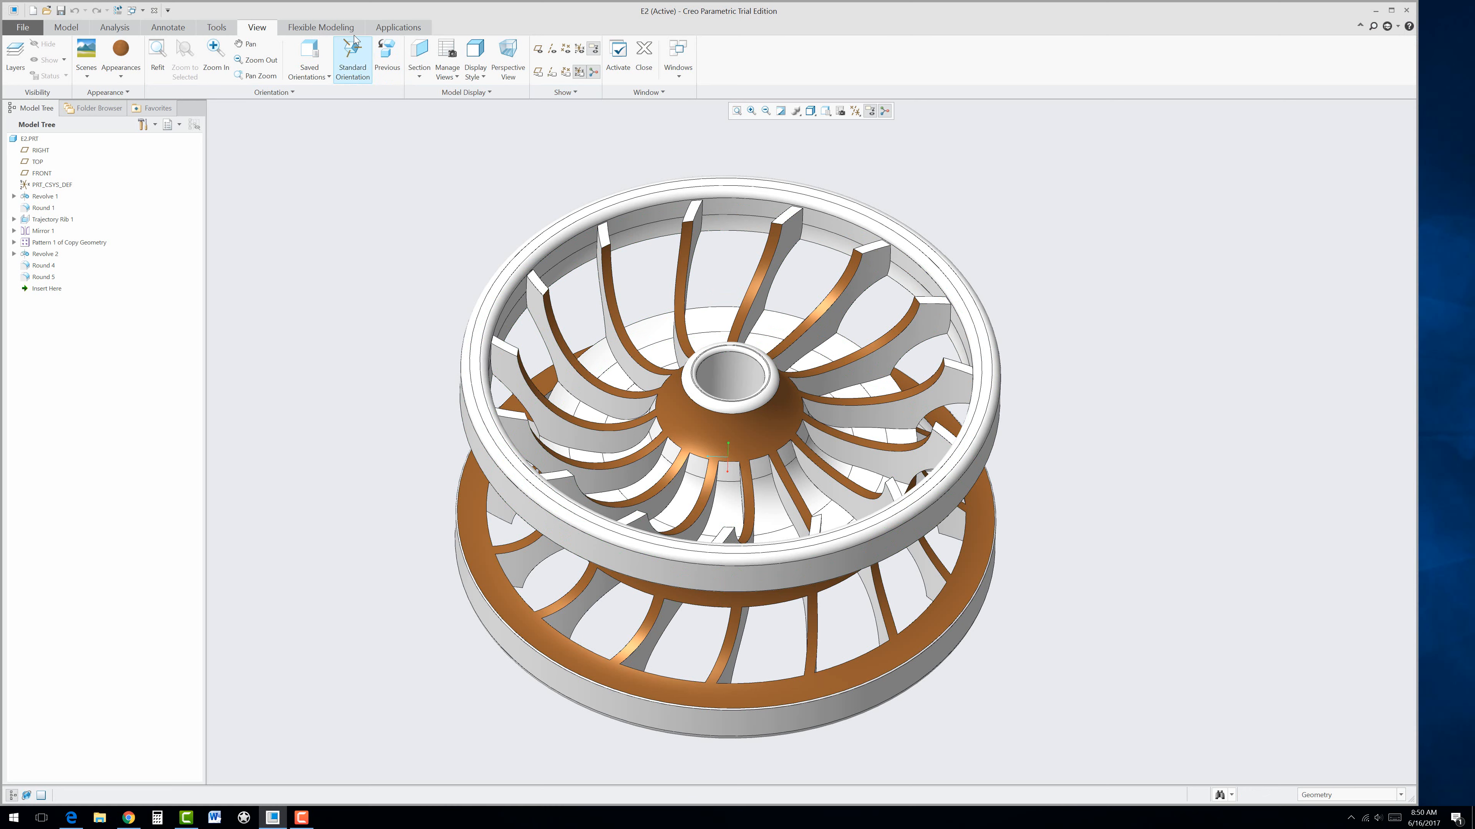
Step: Open Photo-Realistic Rendering to show the copper-and-silver wheel rendered in real time
left_click(397, 29)
left_click(289, 58)
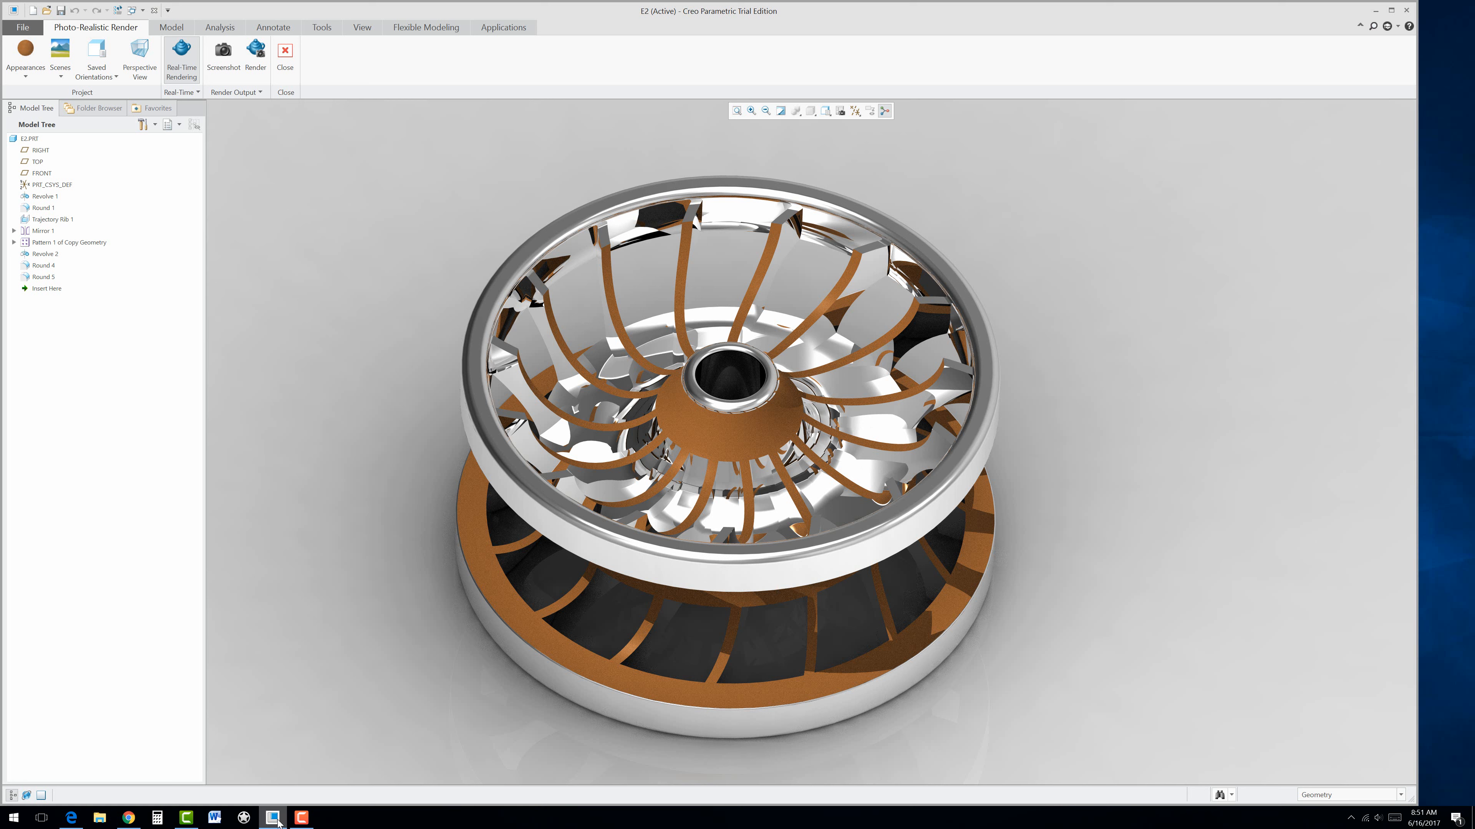
Step: Switch to the blank Word Online document in the browser and enter the title line EXERCISE 2
mouse_move(277, 821)
left_click(71, 818)
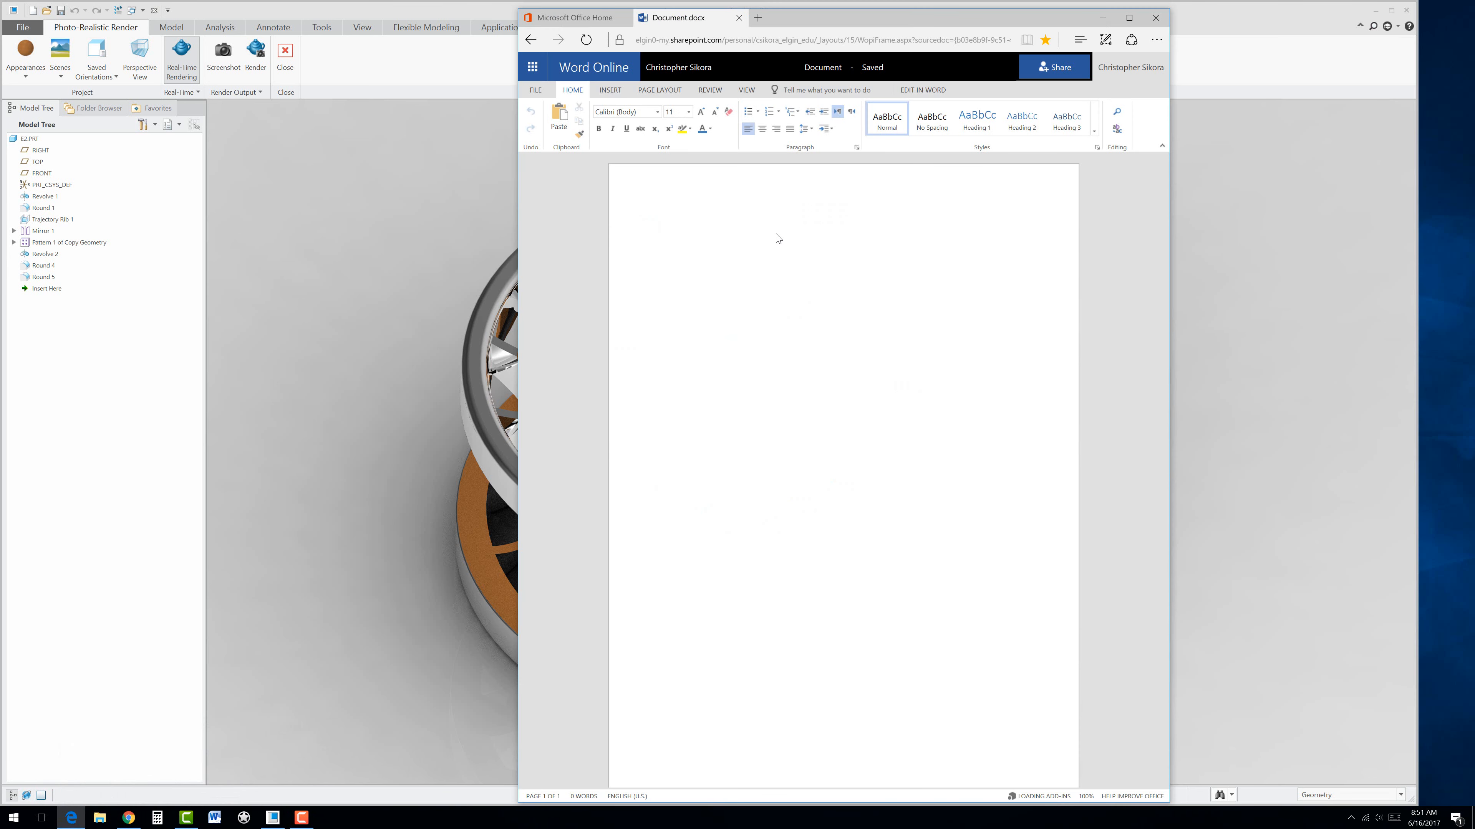
left_click(696, 222)
type("XERCISE")
key("BackSpace")
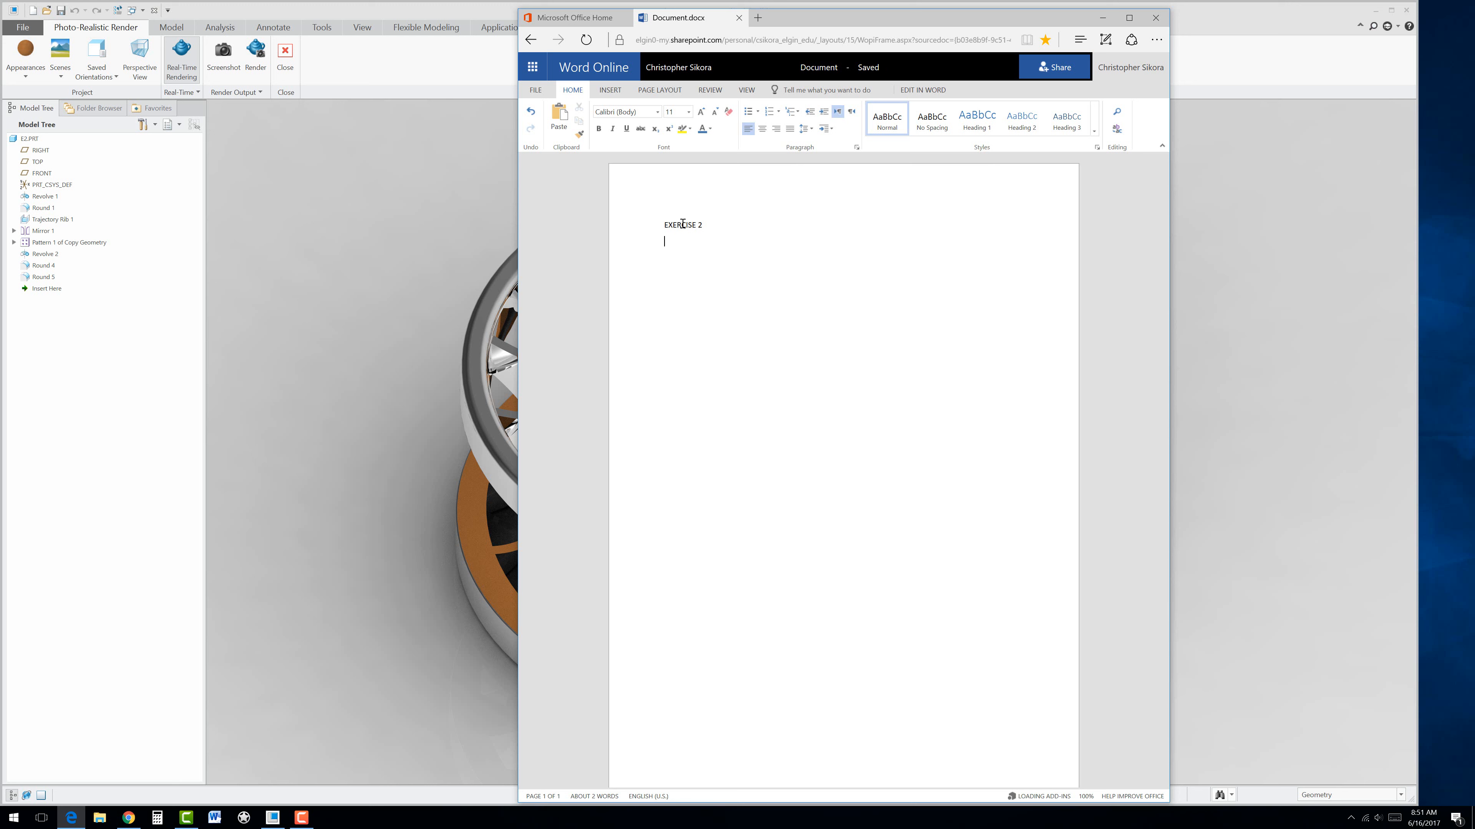
Step: List these topics as bullets under the title: REVOLVE FEATURE CREATION, MIRRORING SKETCHES & FEATURES, RIB FEATURE, CIRCULAR PATTERNS
type("V")
type("T")
type("URE CREA")
type("TION ")
type("MIRROR")
type("ING")
type(" SKETCHE")
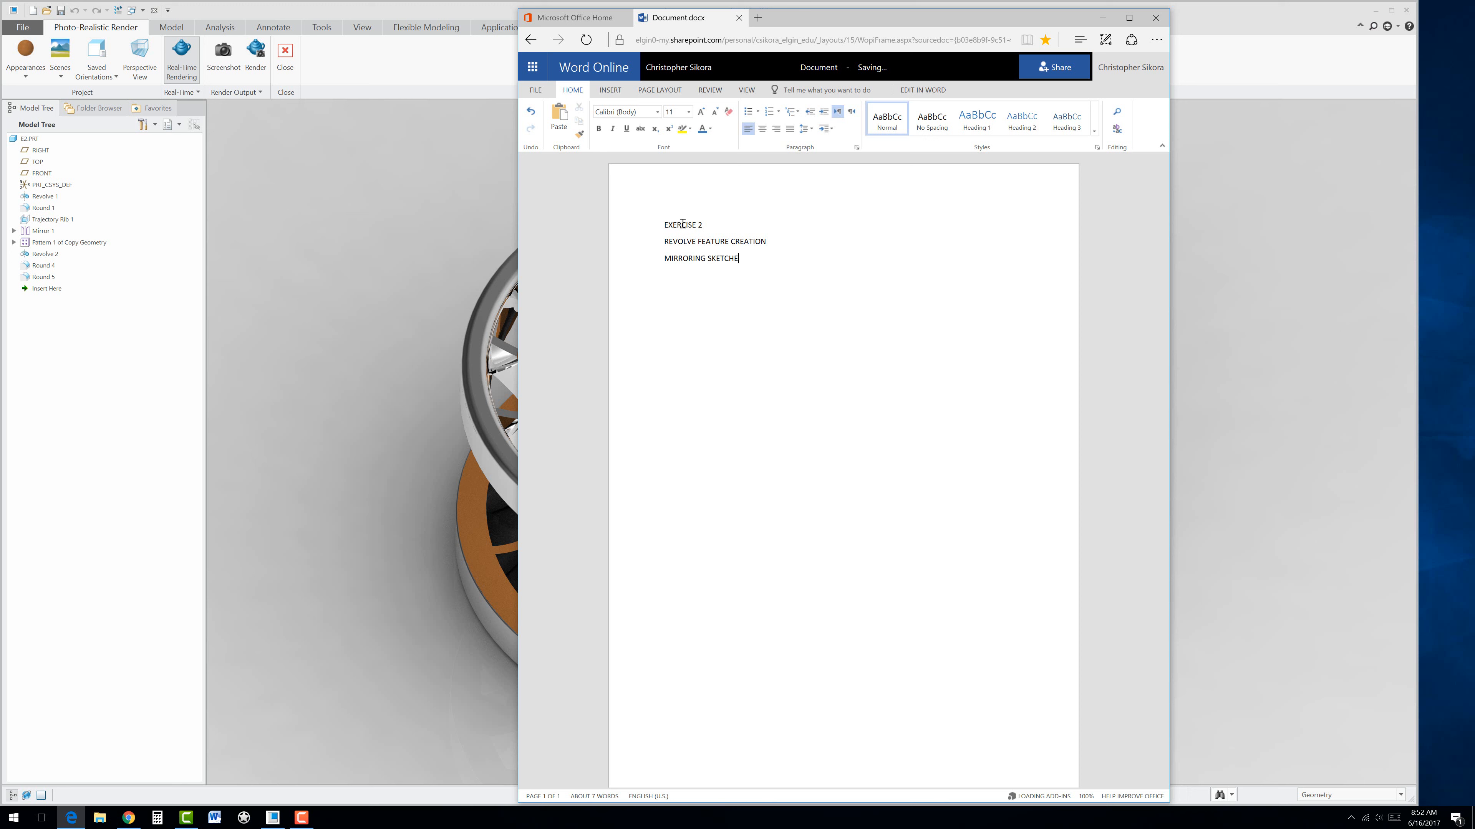
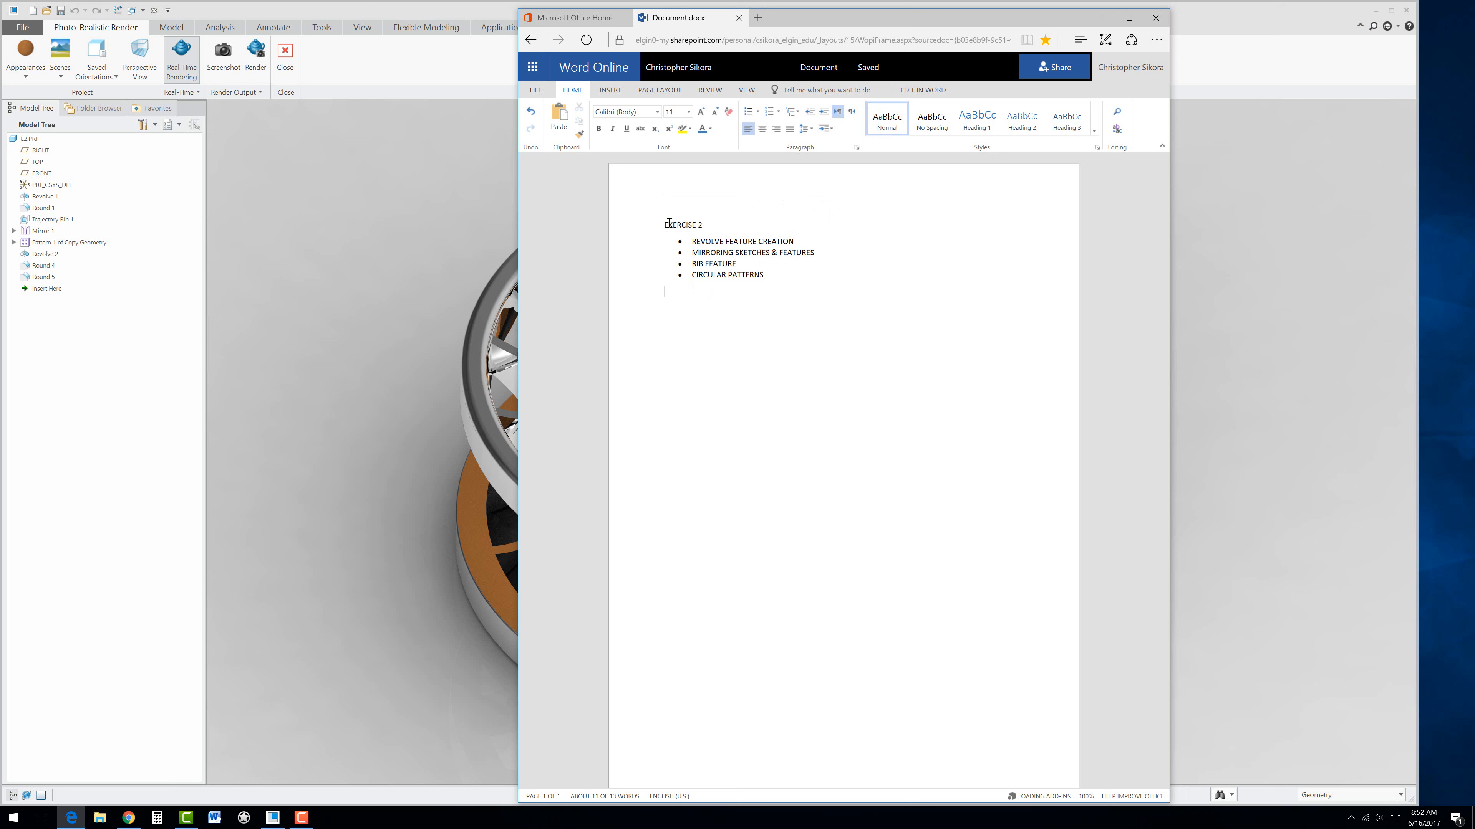
Step: Format the EXERCISE 2 title in Calibri with a font size of 20
left_click_drag(665, 224, 702, 226)
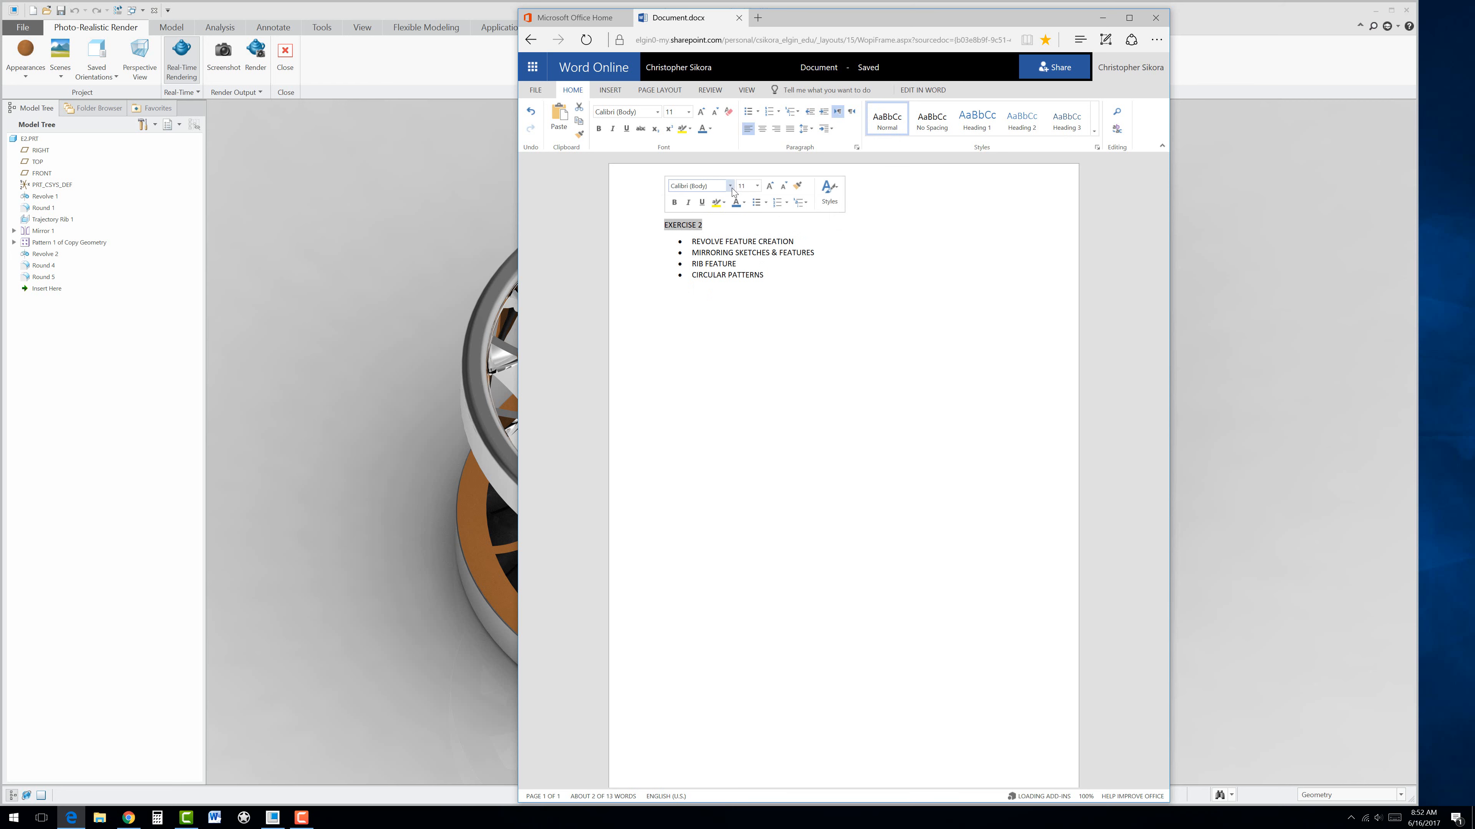
left_click(729, 186)
scroll(727, 451, "down", 5)
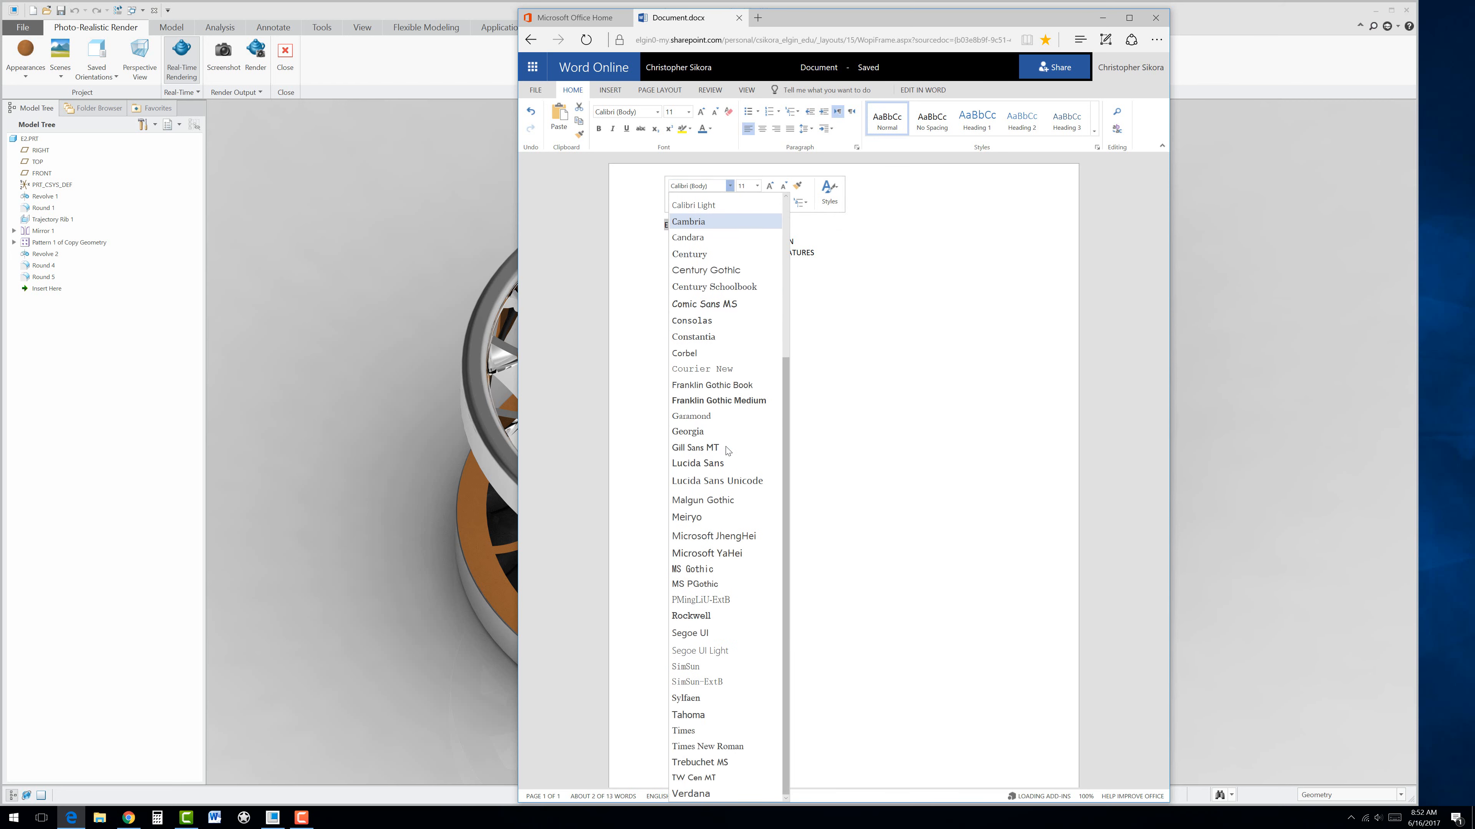
scroll(726, 442, "up", 3)
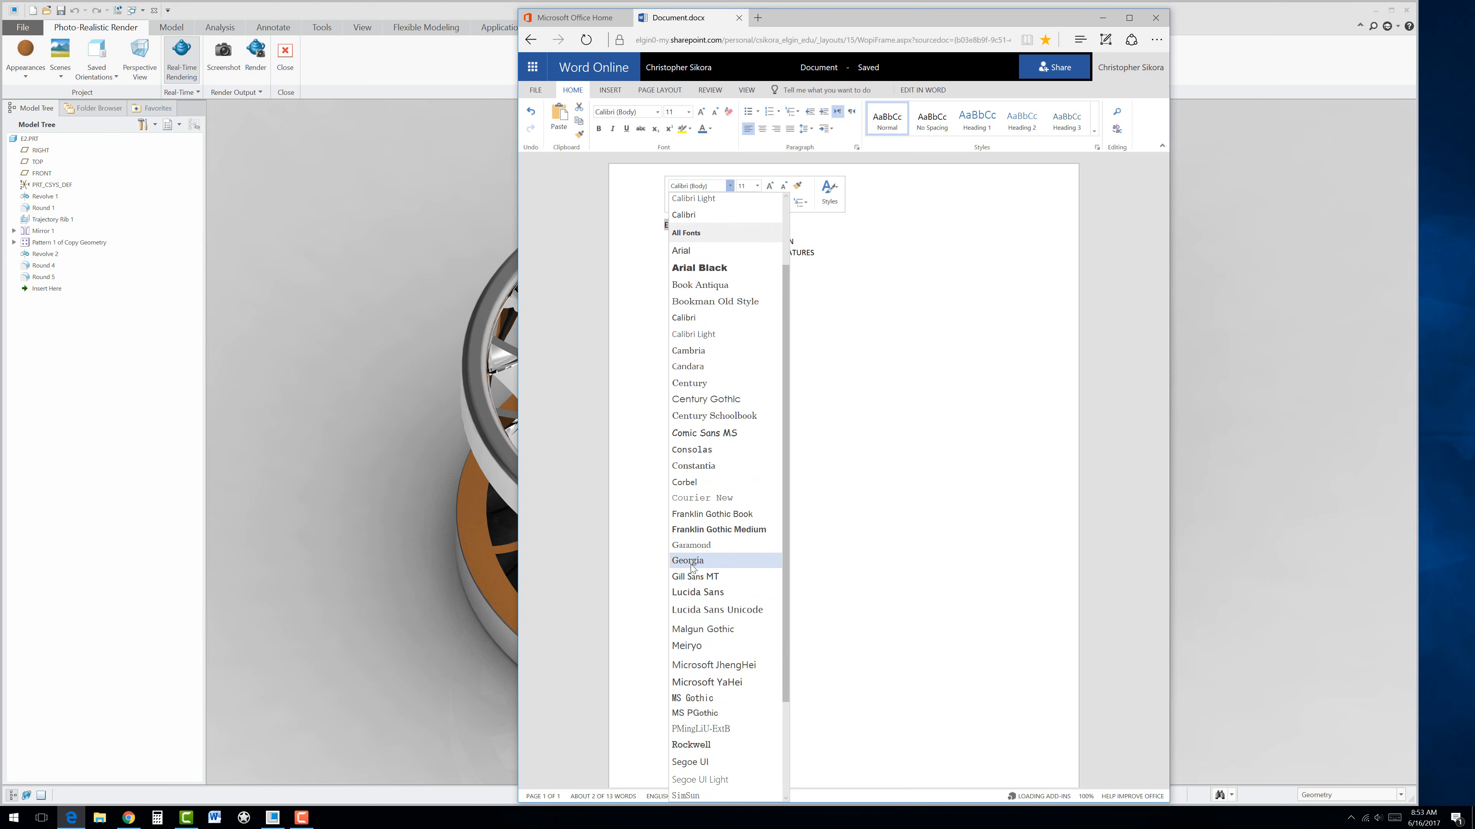
scroll(738, 441, "up", 2)
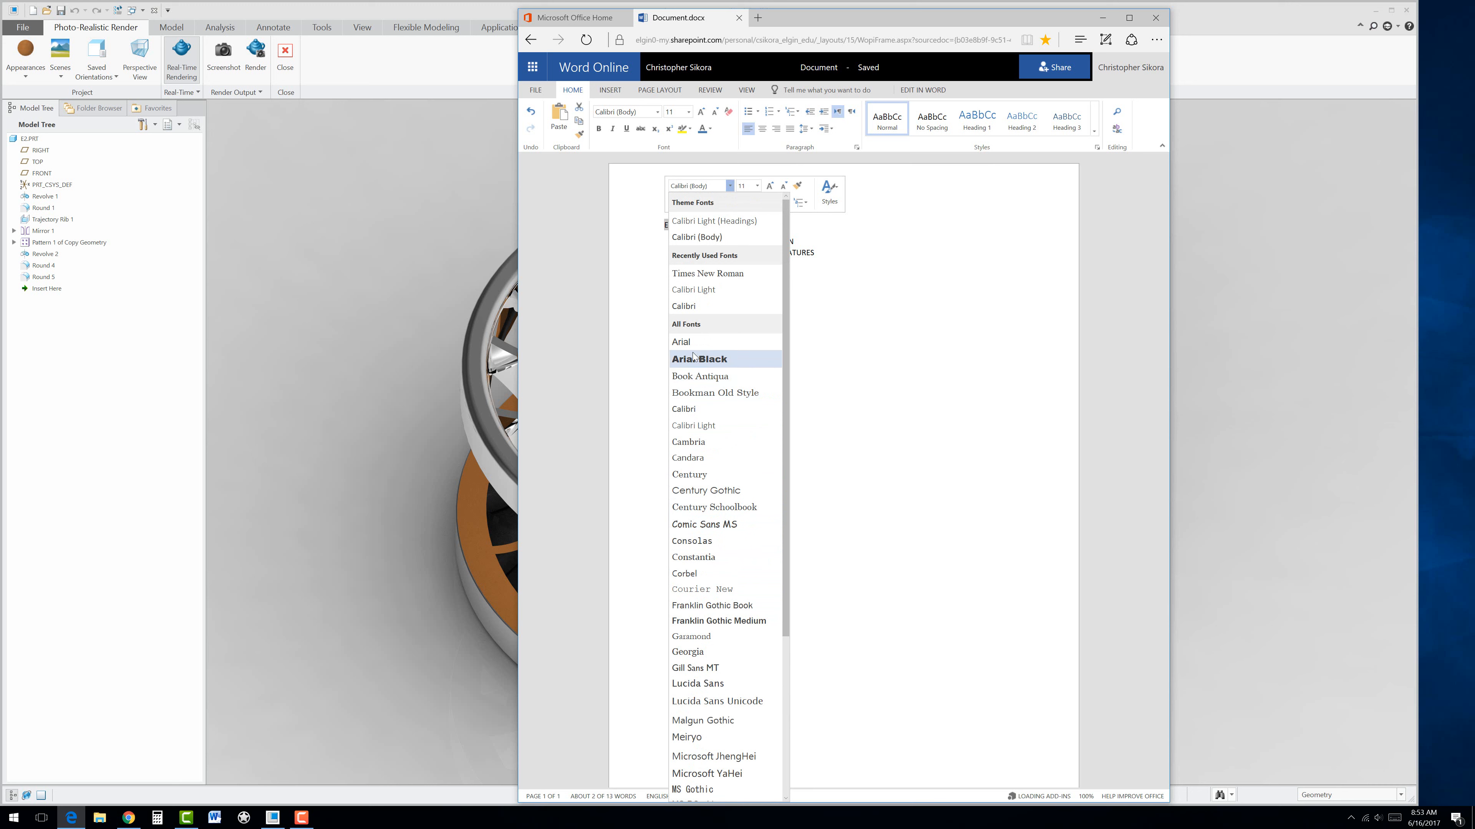
left_click(697, 307)
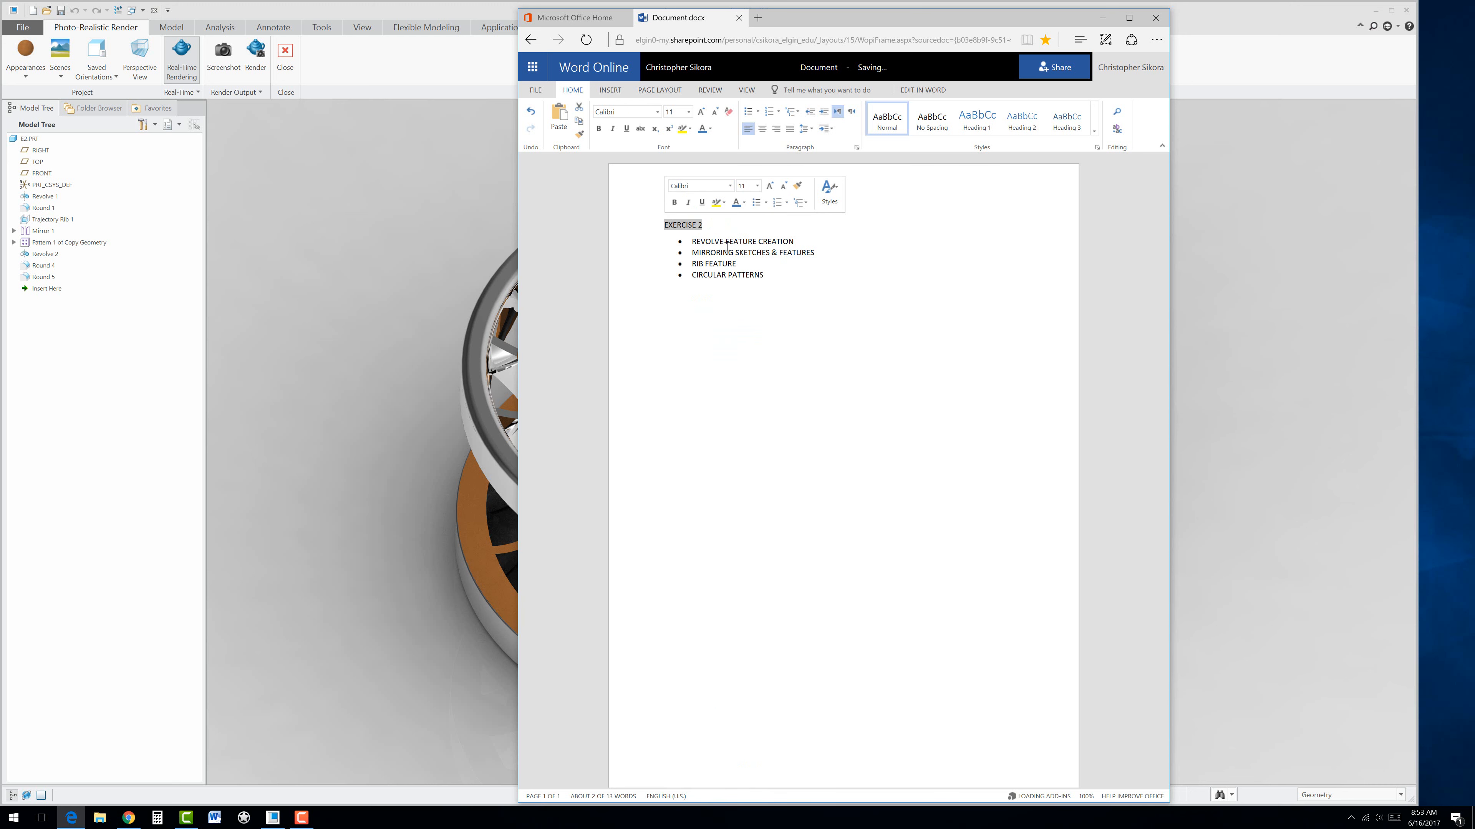
left_click(757, 186)
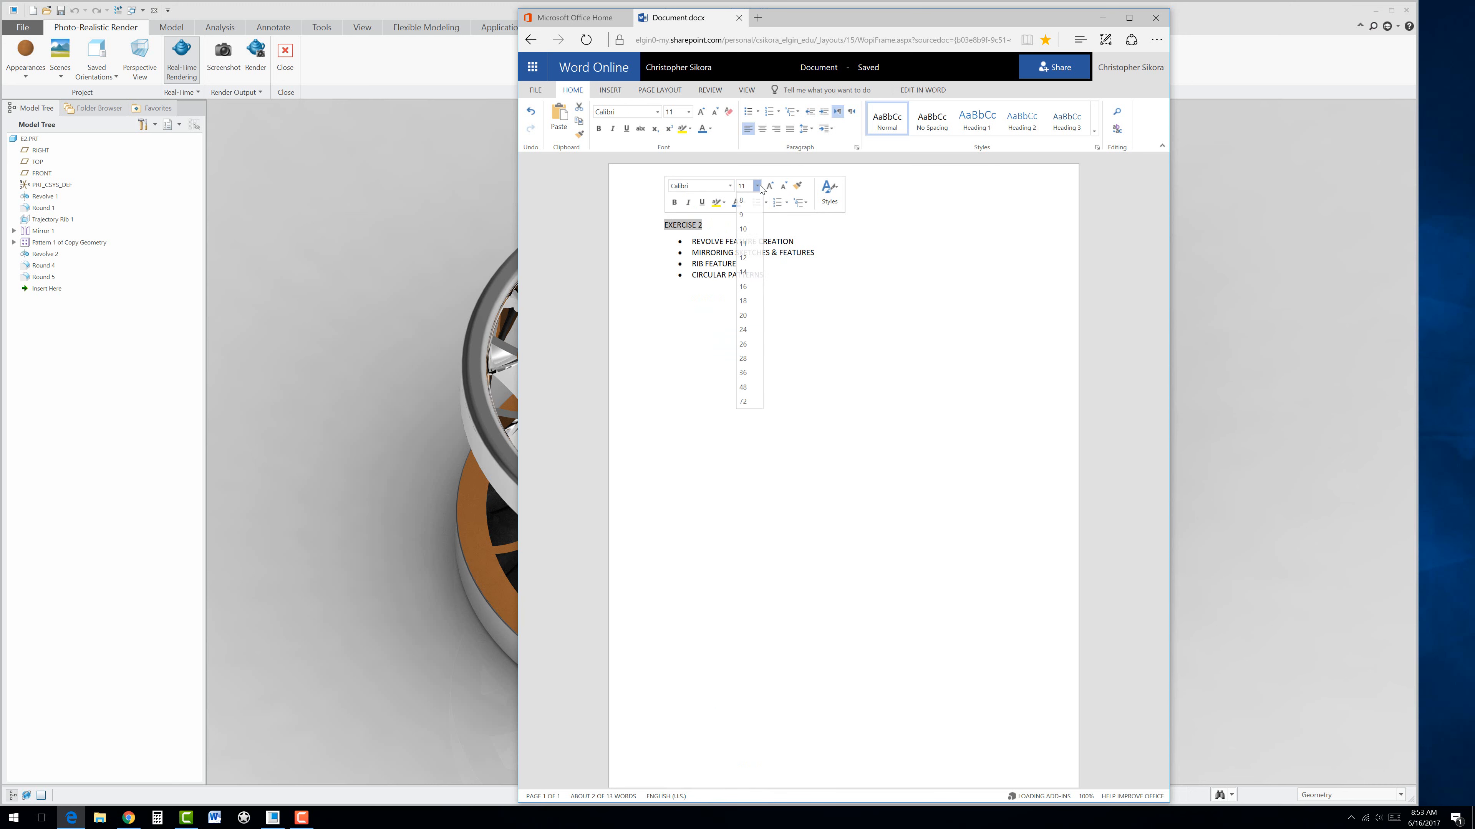
left_click(745, 315)
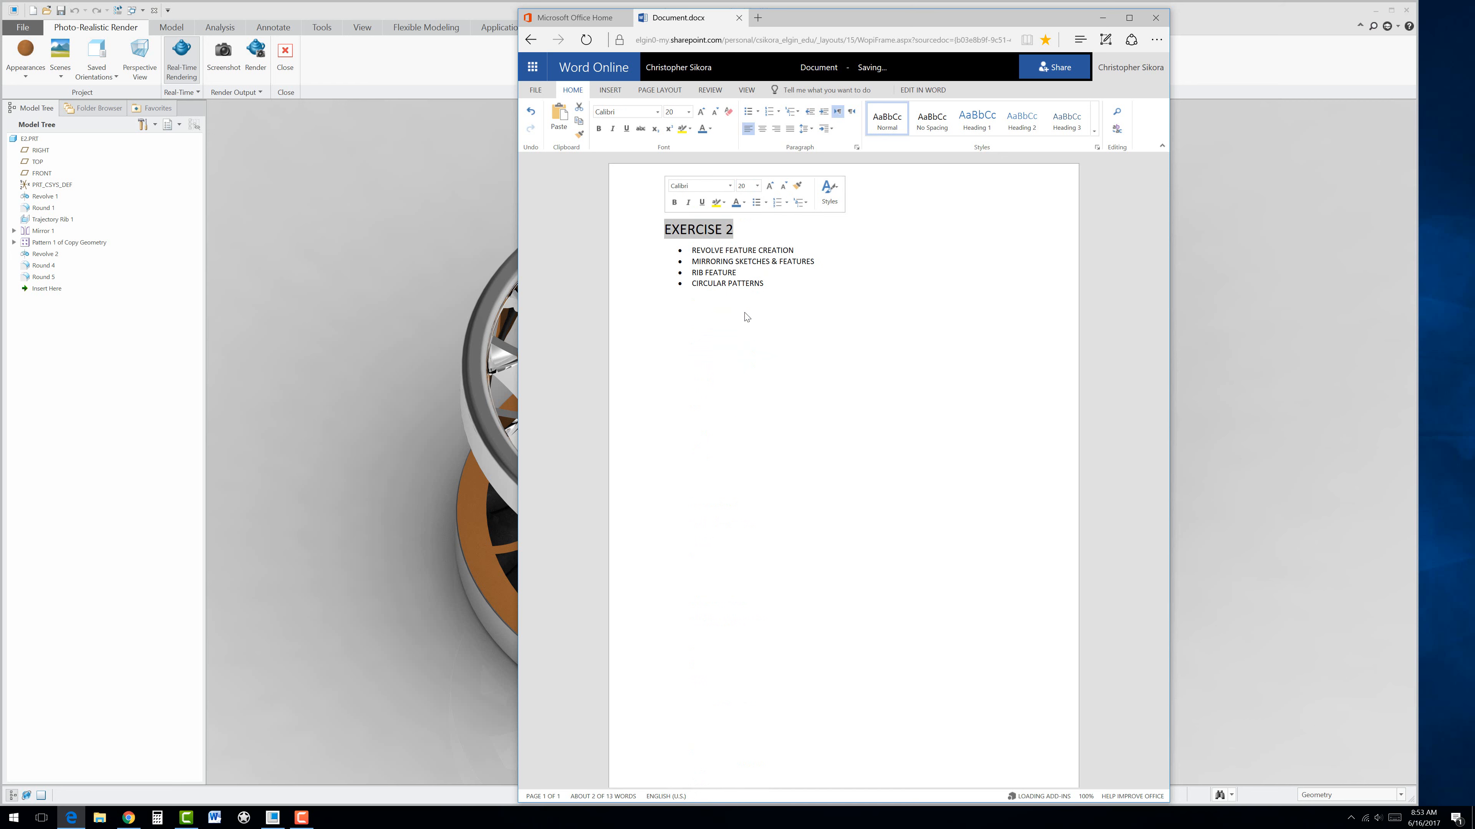
Step: Make the EXERCISE 2 title bold and colour its text blue
left_click(674, 202)
left_click(743, 203)
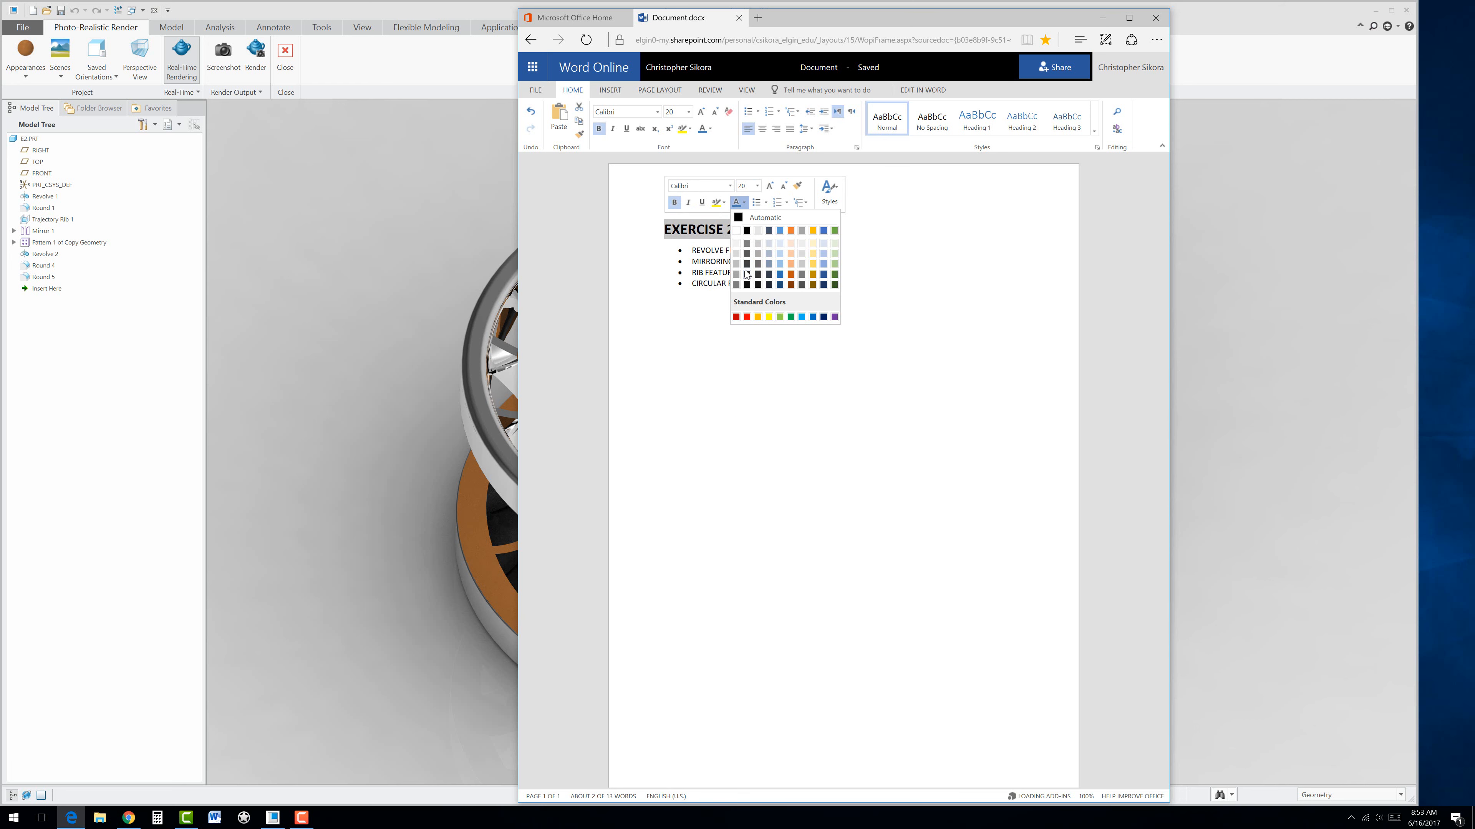
left_click(824, 231)
left_click(755, 337)
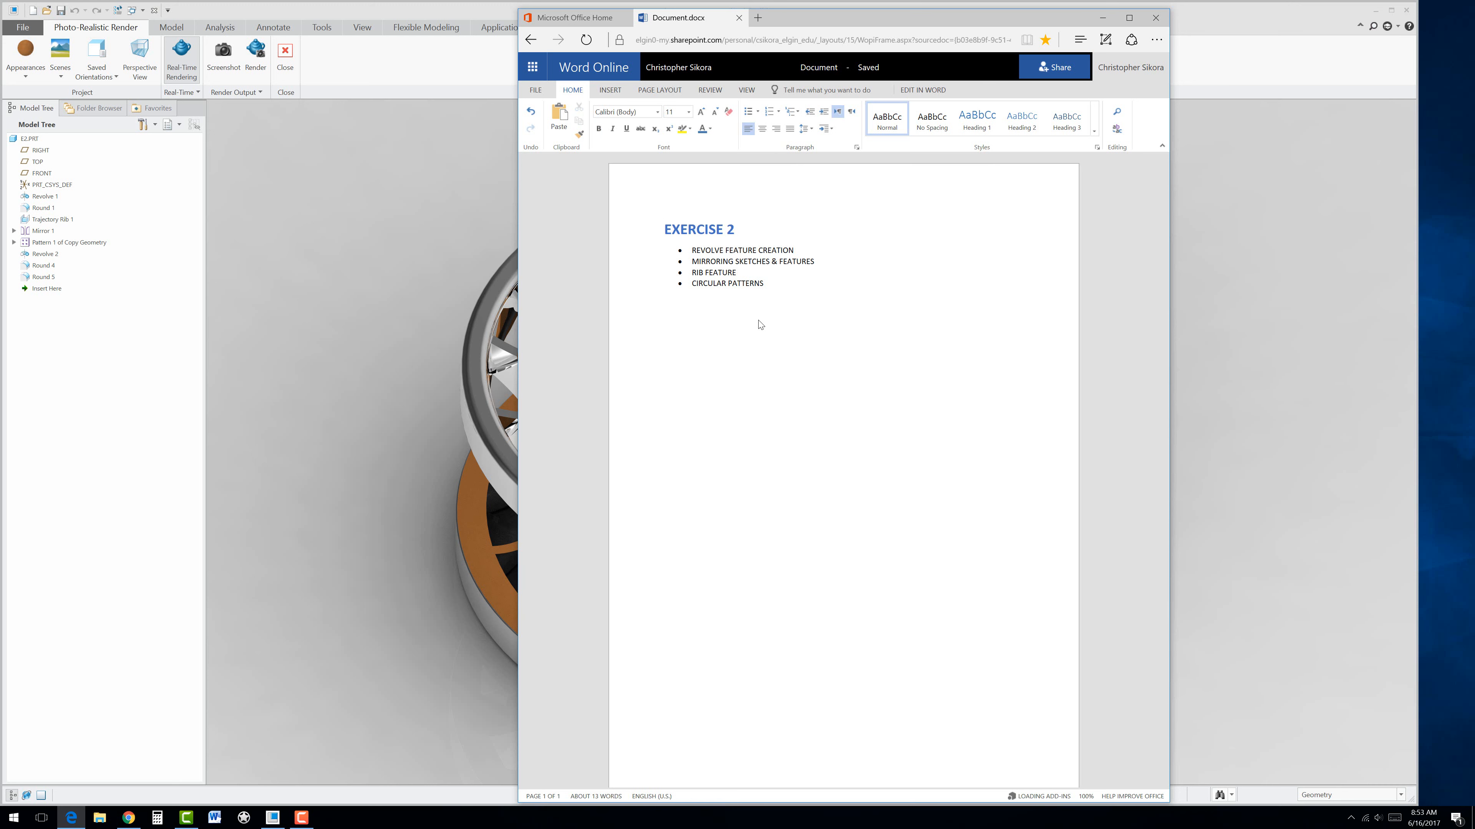
Step: Paste the captured screen image of the rendered wheel below the bullet list and delete the duplicate copy
key("Return")
key("ctrl+v")
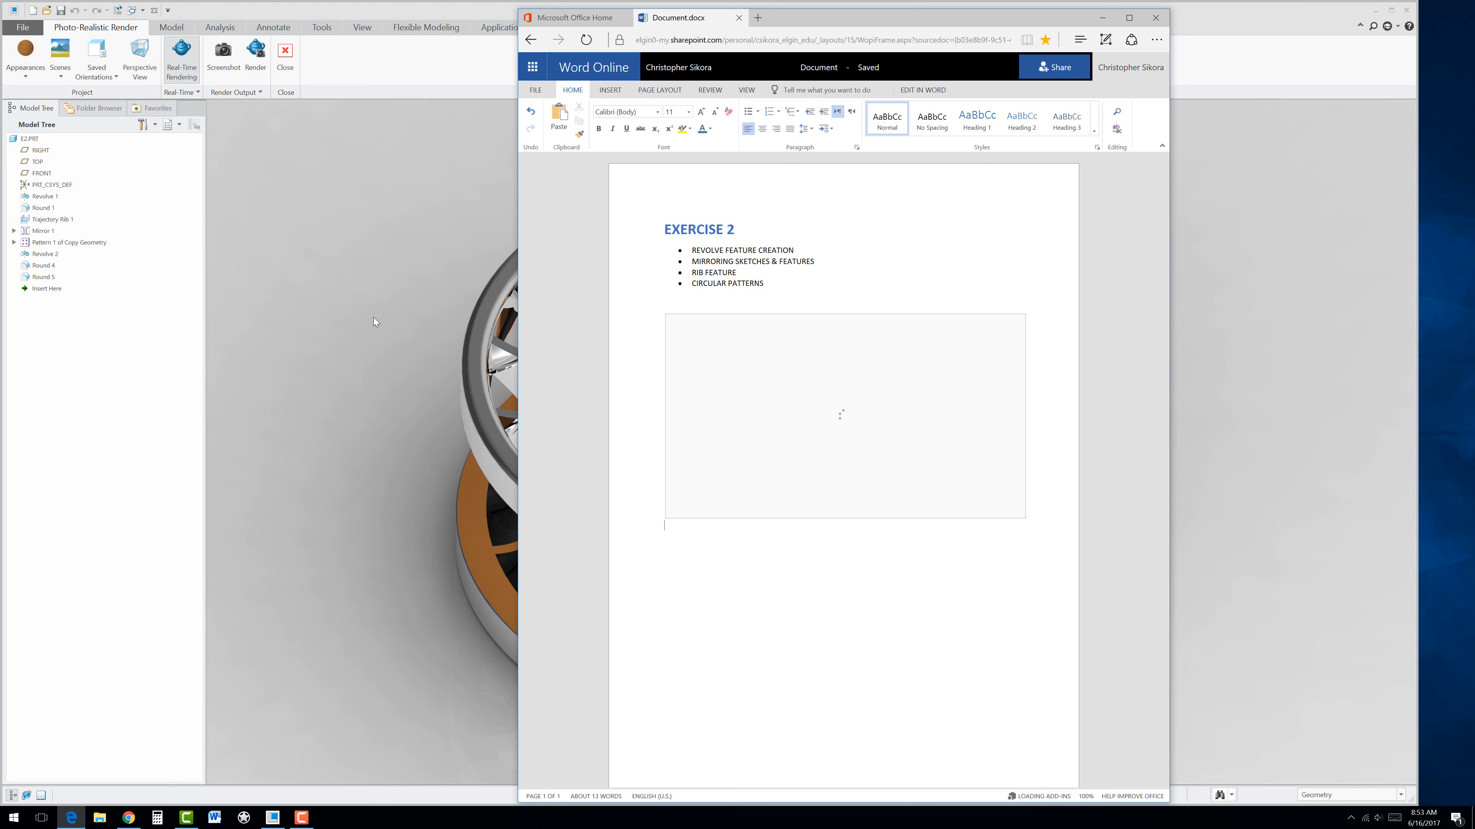
key("ctrl+v")
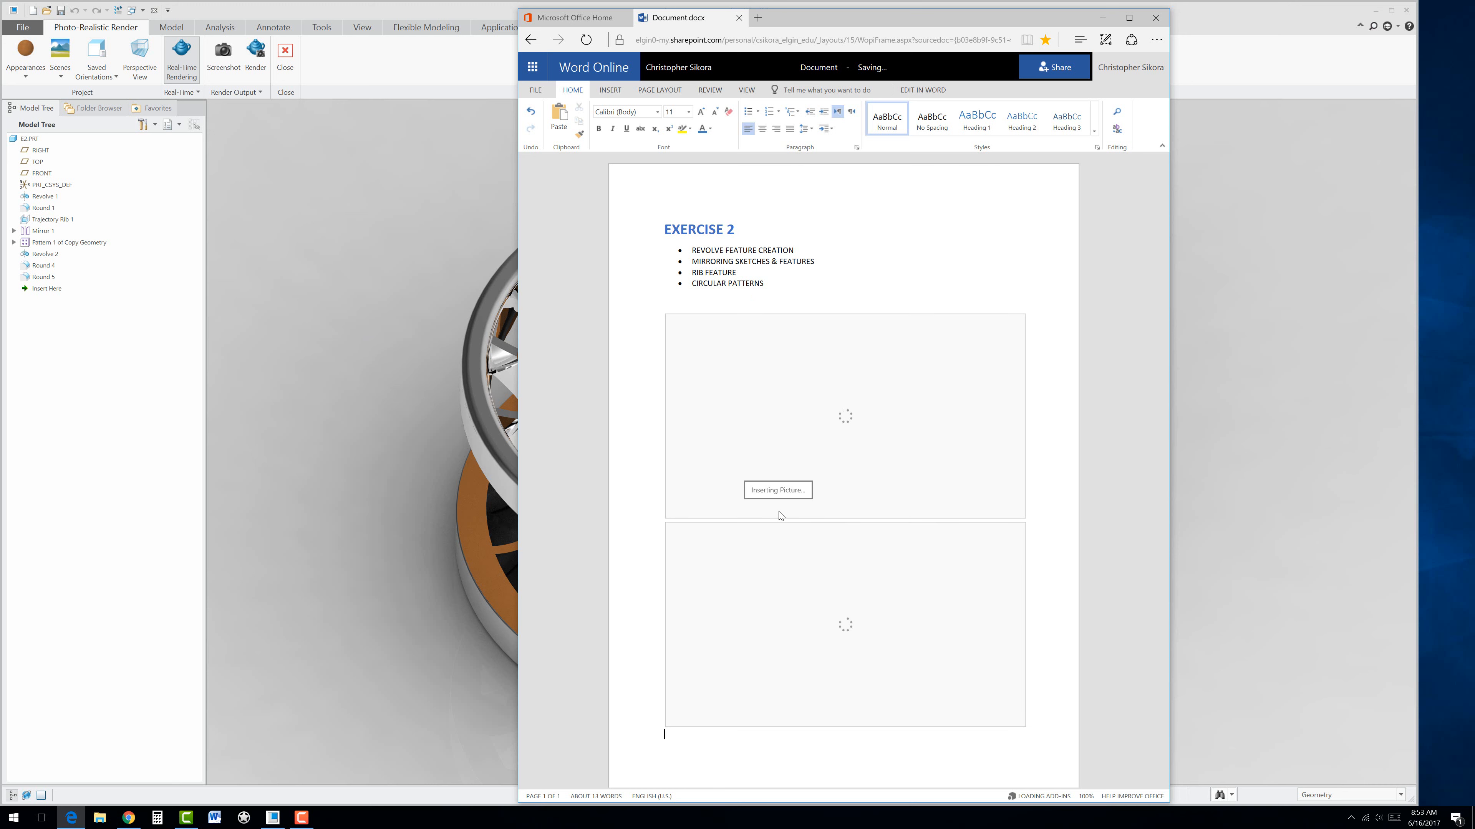
left_click(671, 529)
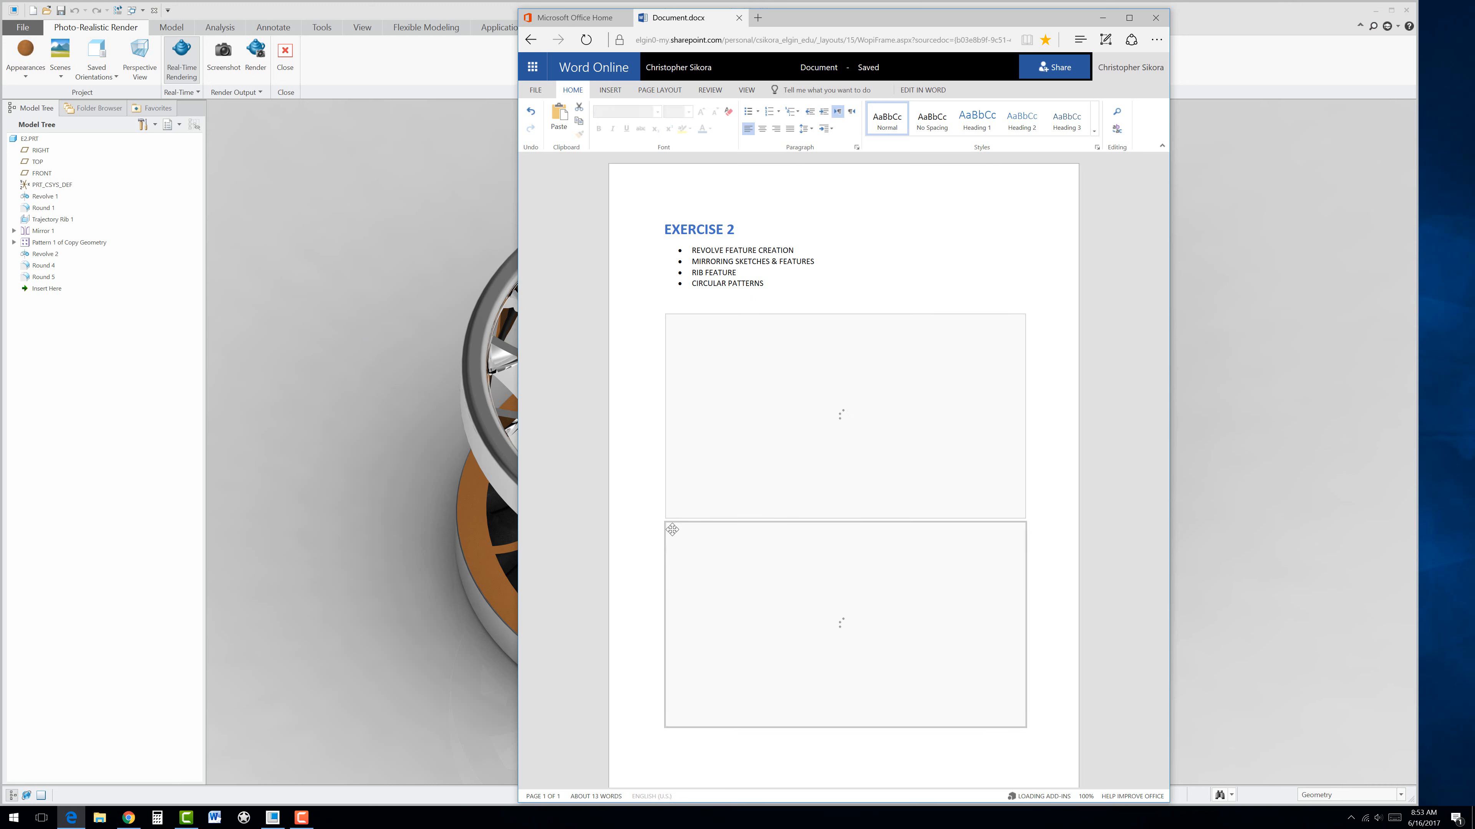
key("Delete")
Step: Try an oval framed style on the pasted wheel picture, and replace it with a soft-edged rectangular style
left_click(858, 413)
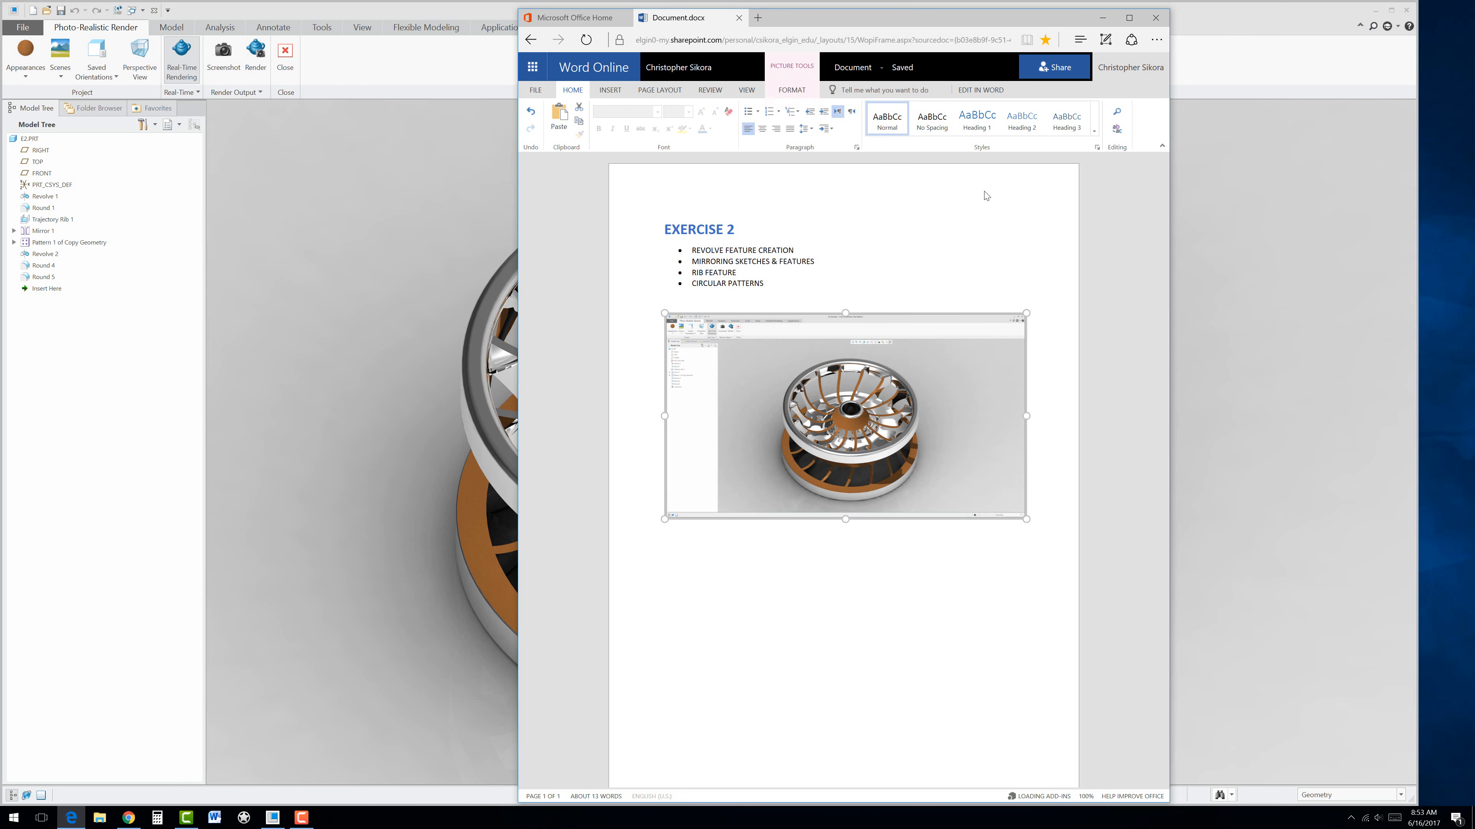
left_click(791, 91)
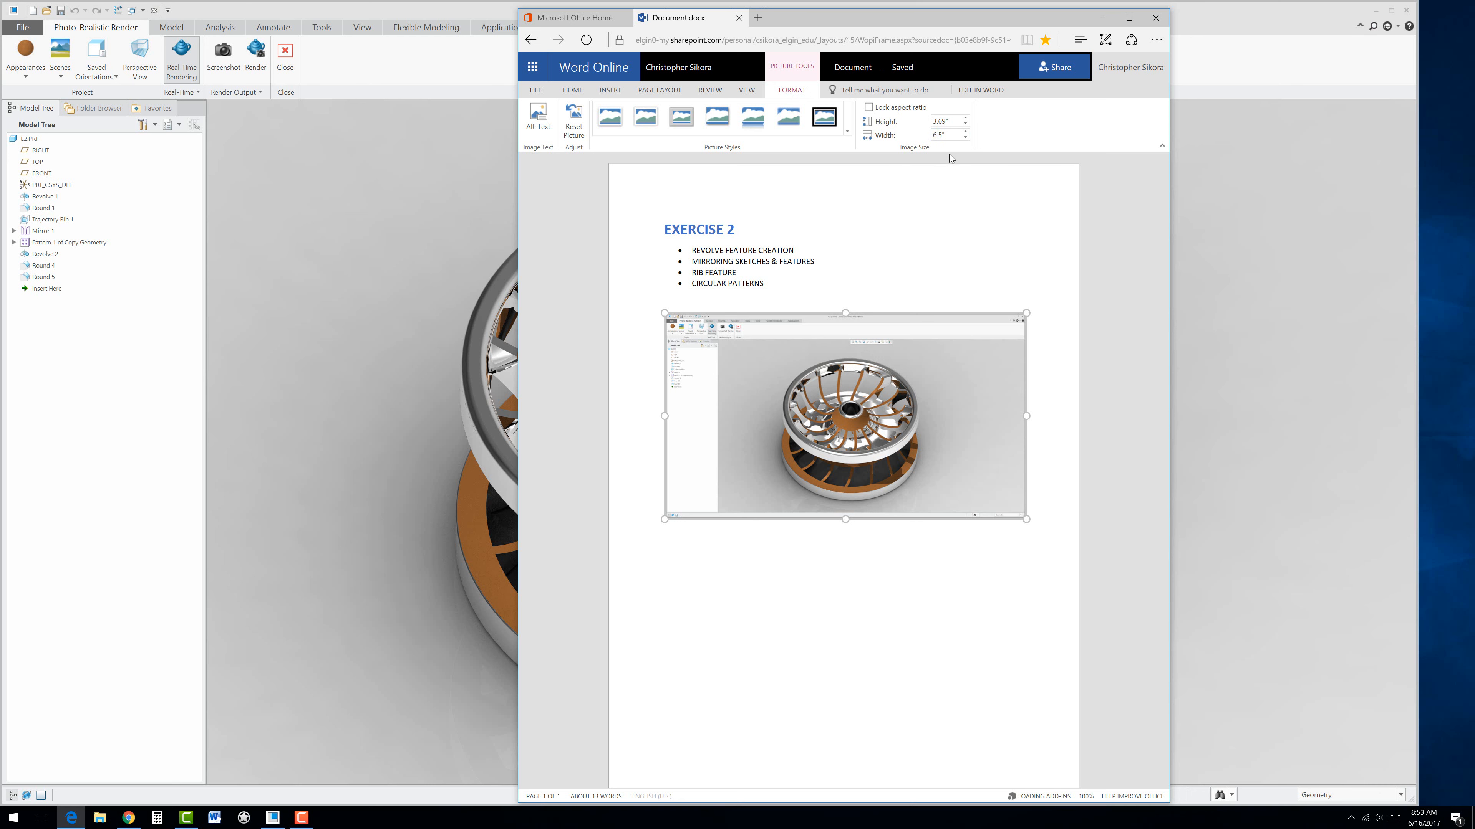
left_click_drag(1172, 312, 1381, 312)
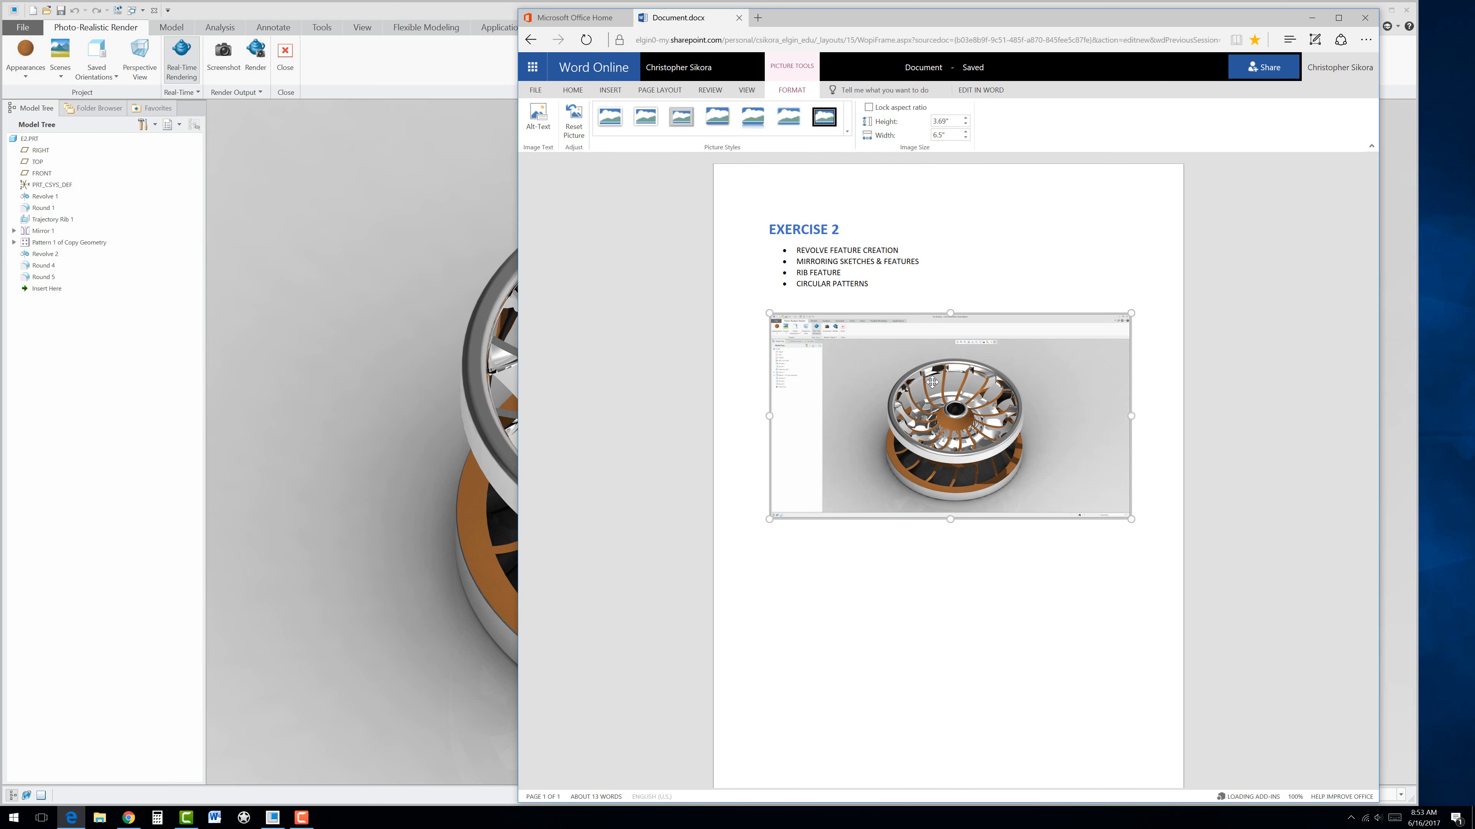
left_click(848, 133)
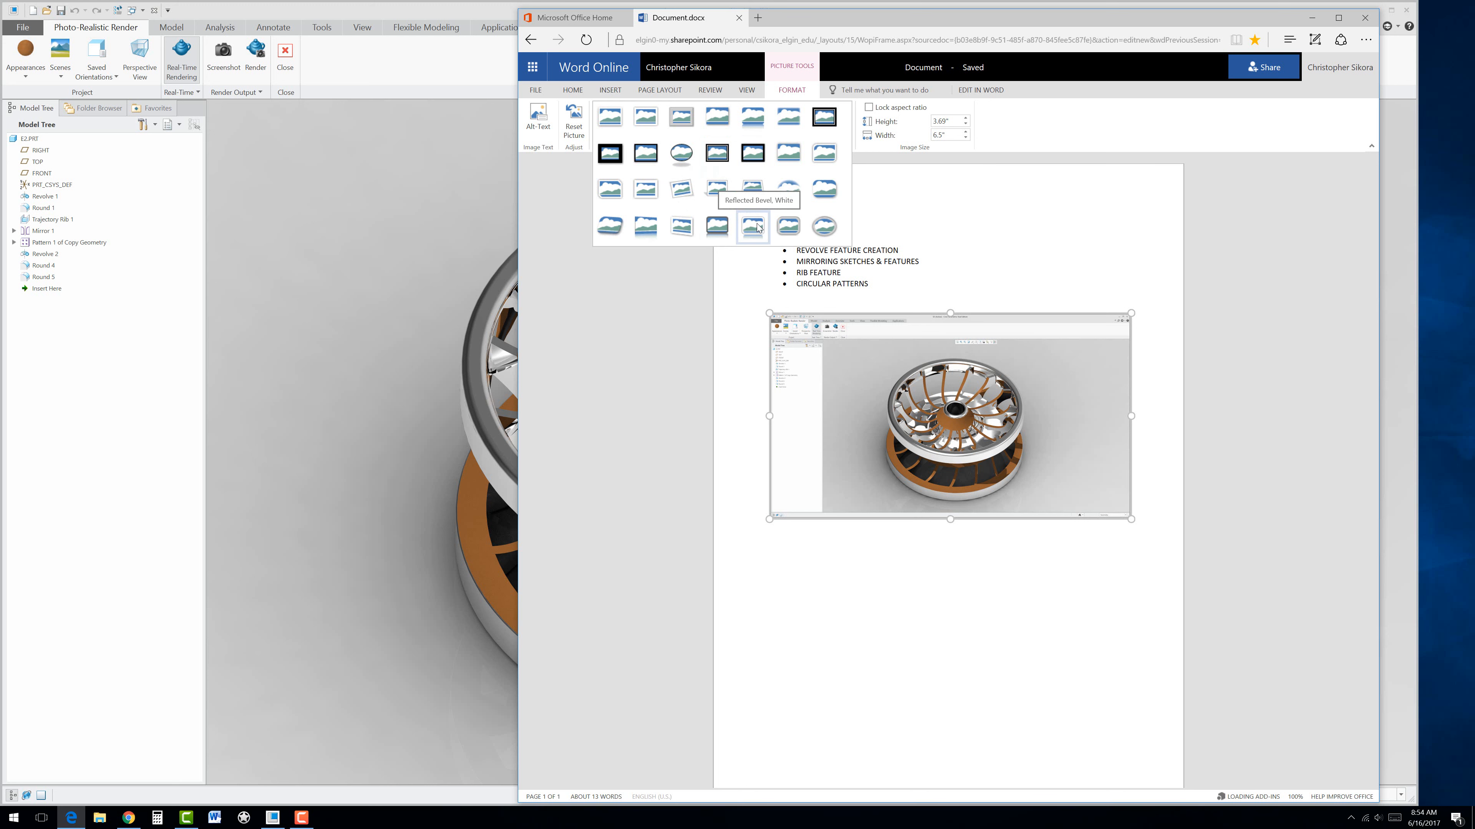
left_click(823, 227)
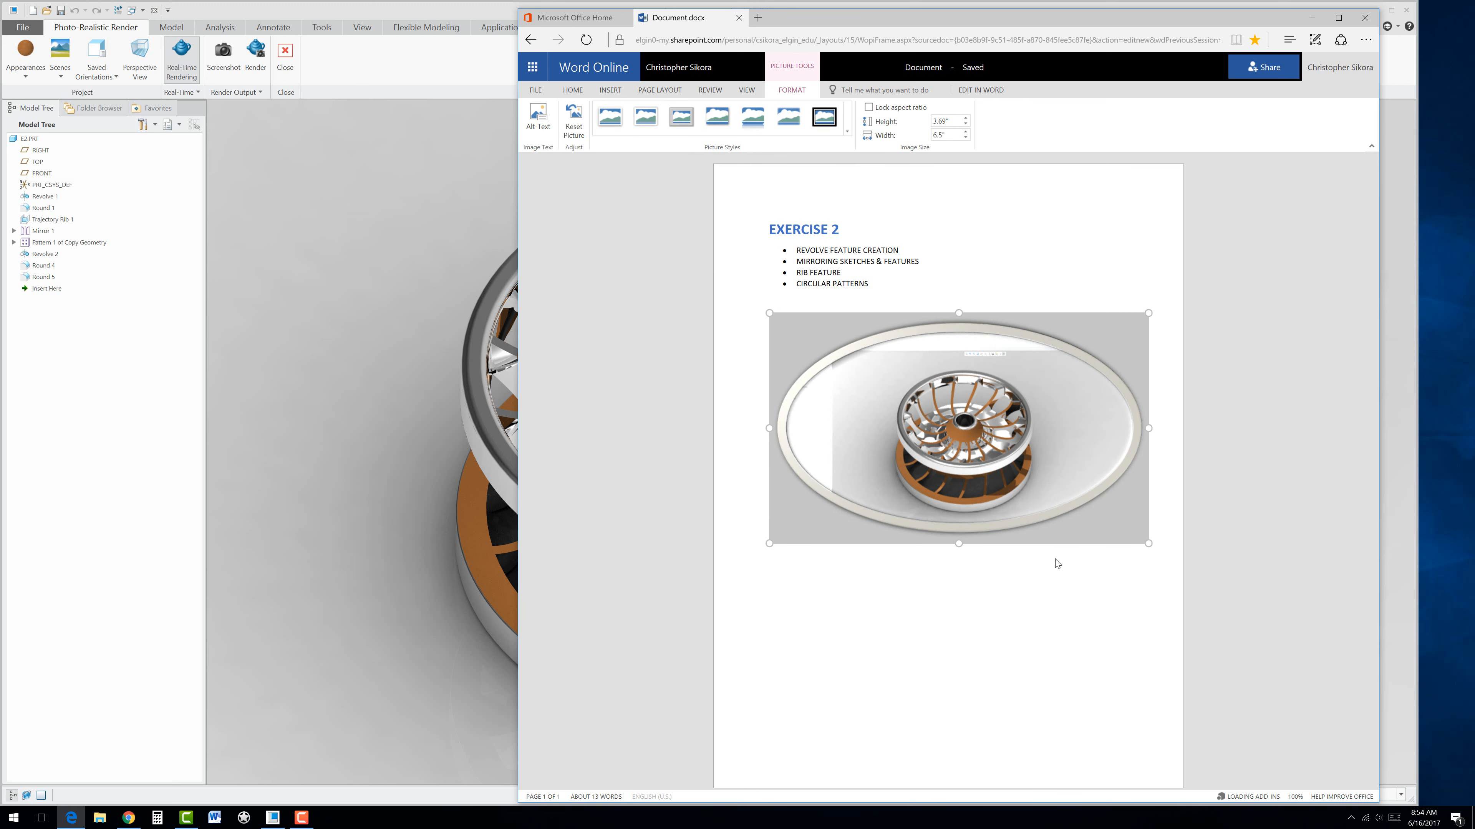
left_click(789, 124)
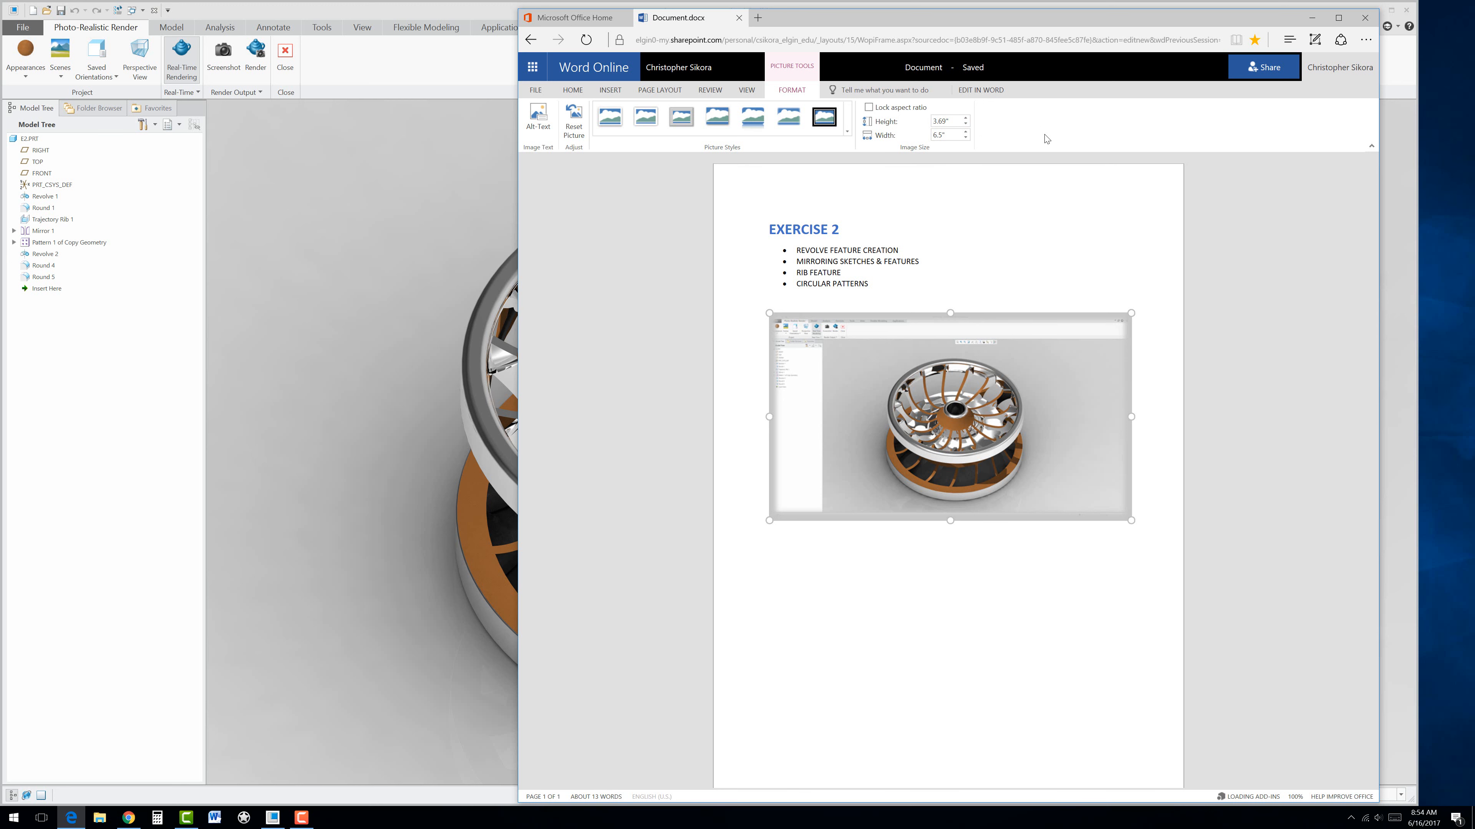
left_click(1002, 257)
left_click(917, 587)
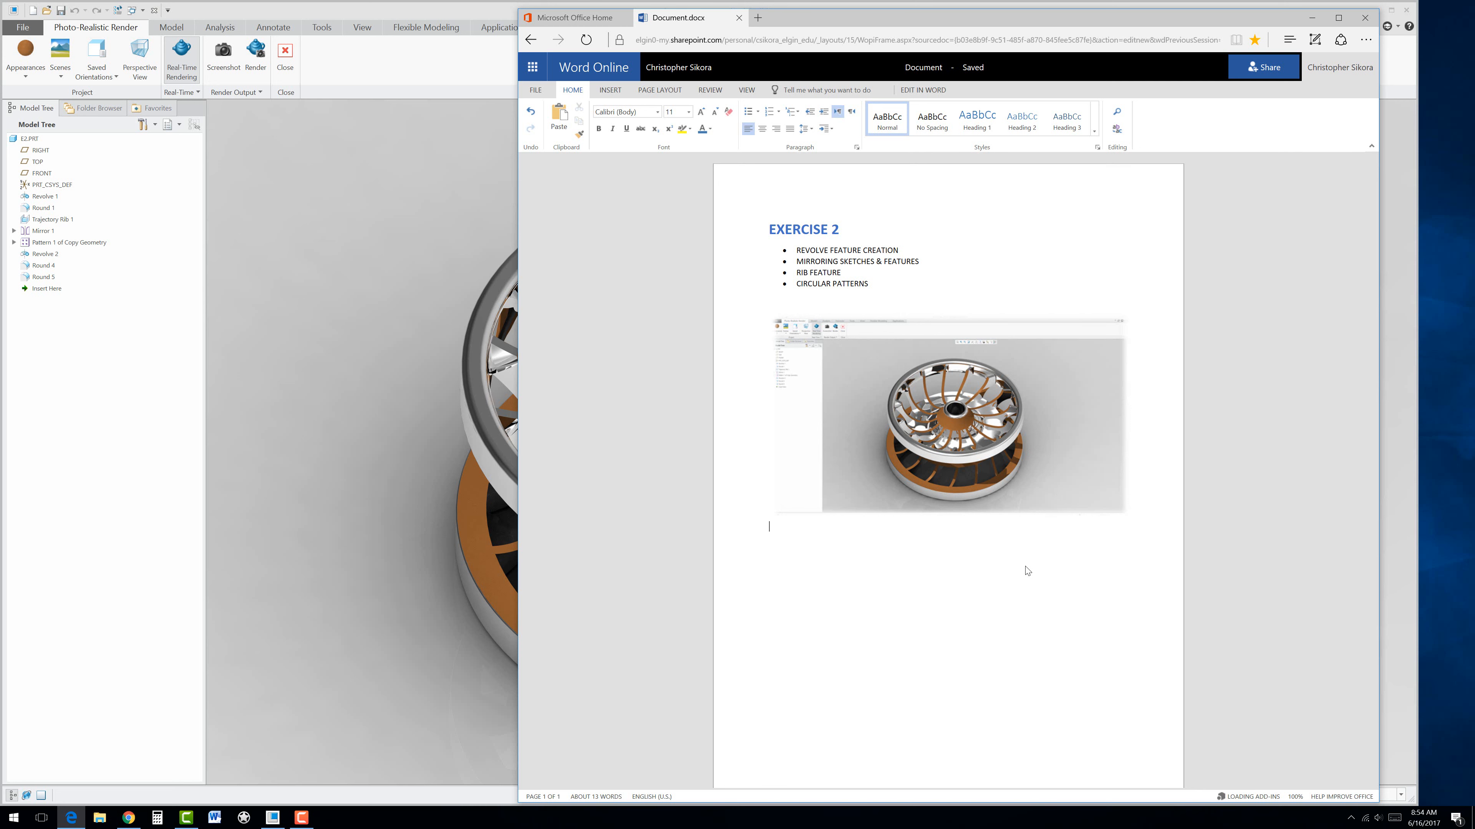
Step: Switch to Creo and save a PNG screenshot of the rendered wheel as e2 in the Documents folder
left_click(404, 315)
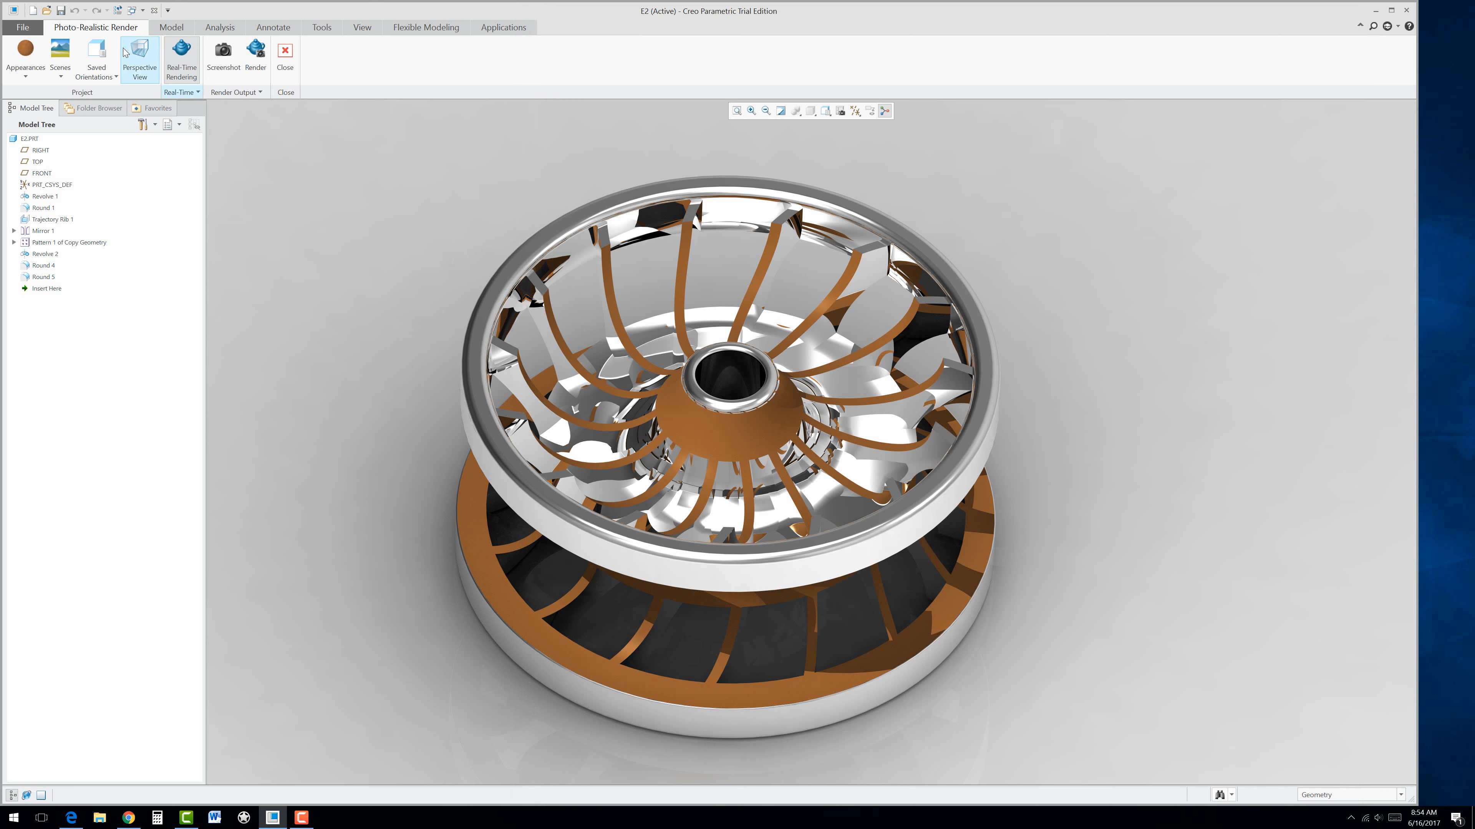
left_click(227, 71)
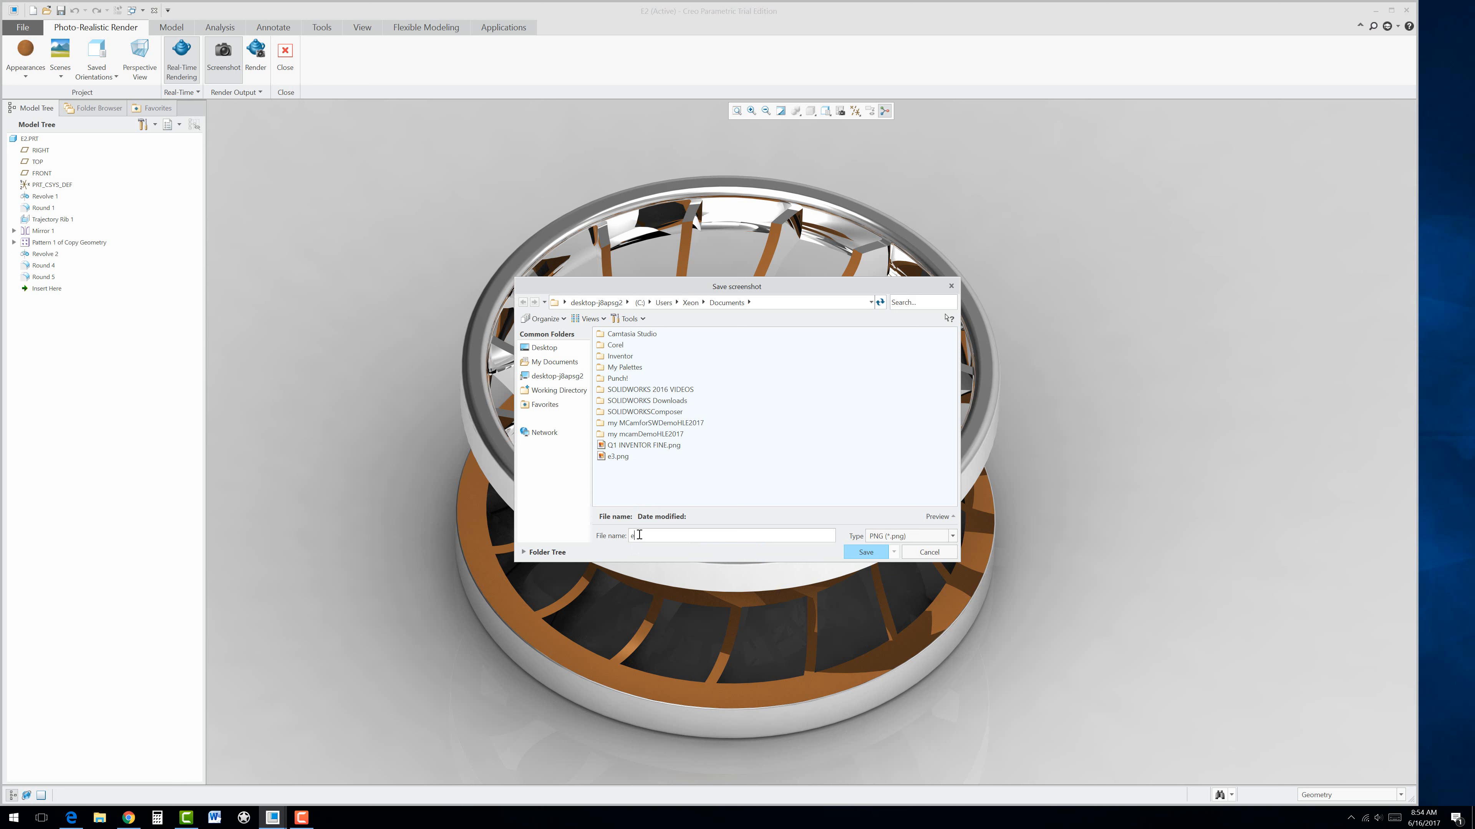
left_click(864, 552)
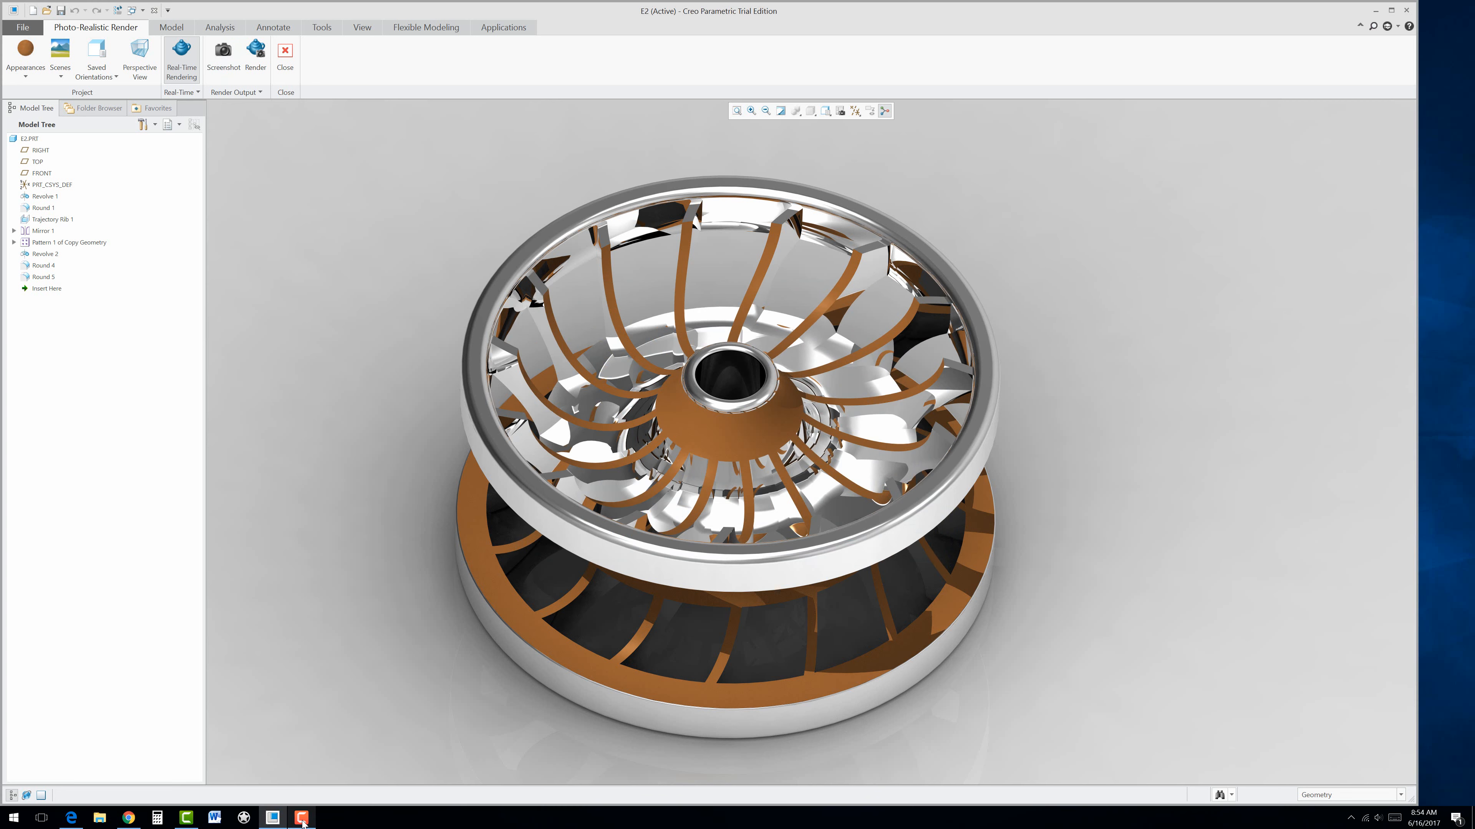
Step: Return to the Word document in the browser and delete the pasted wheel picture
mouse_move(303, 819)
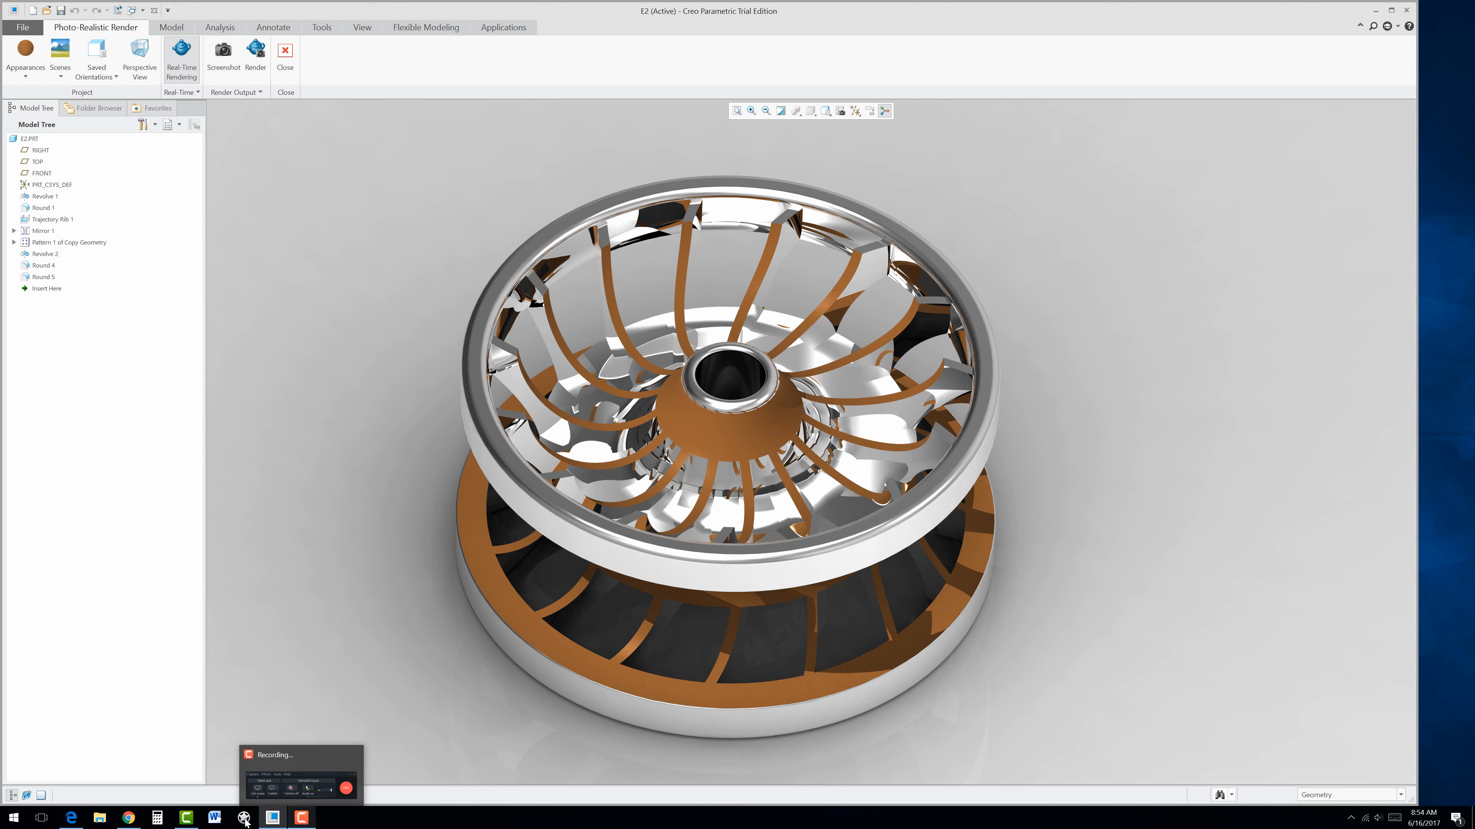
left_click(70, 817)
left_click(965, 444)
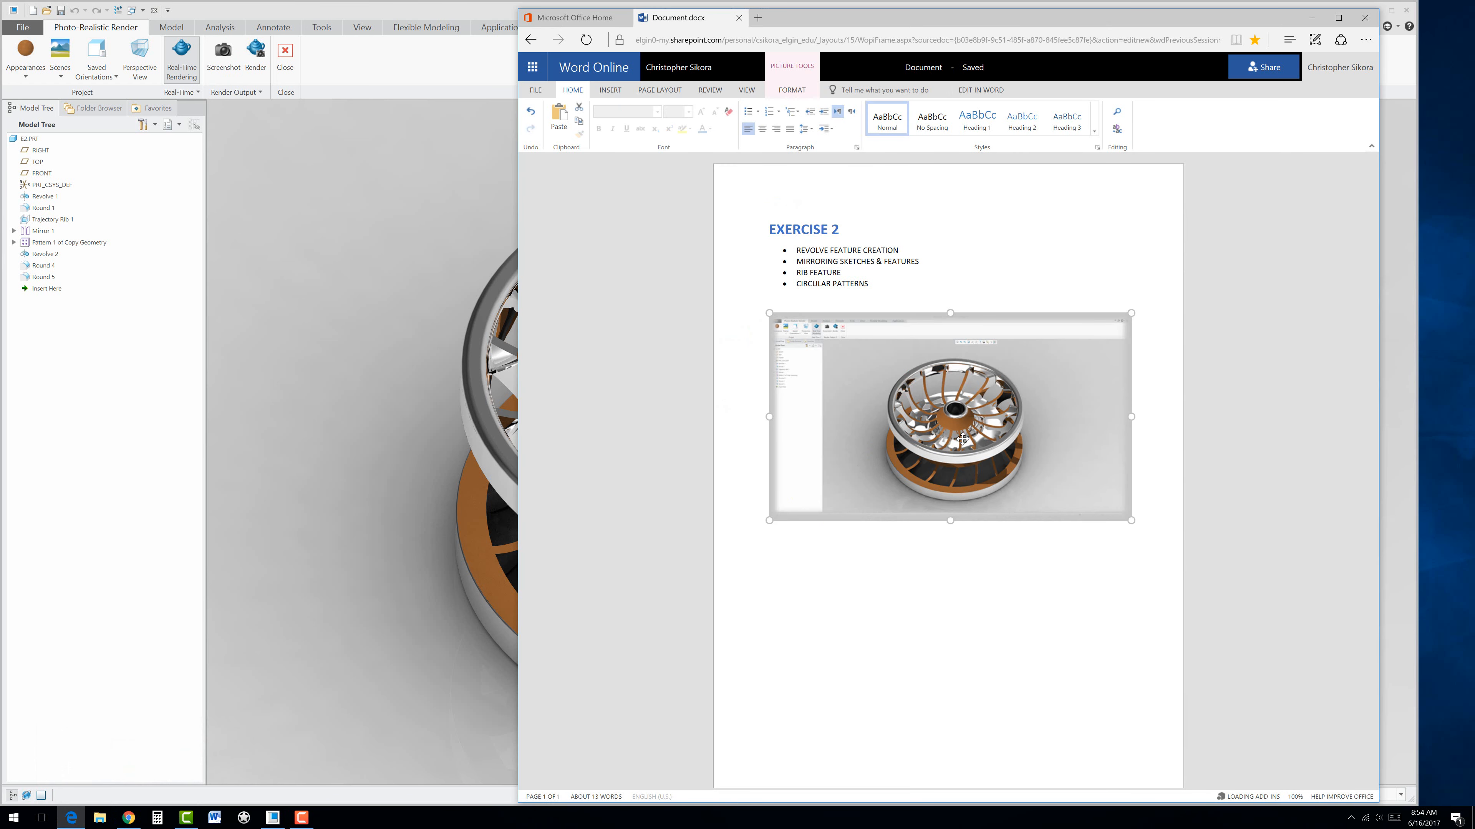
key("Delete")
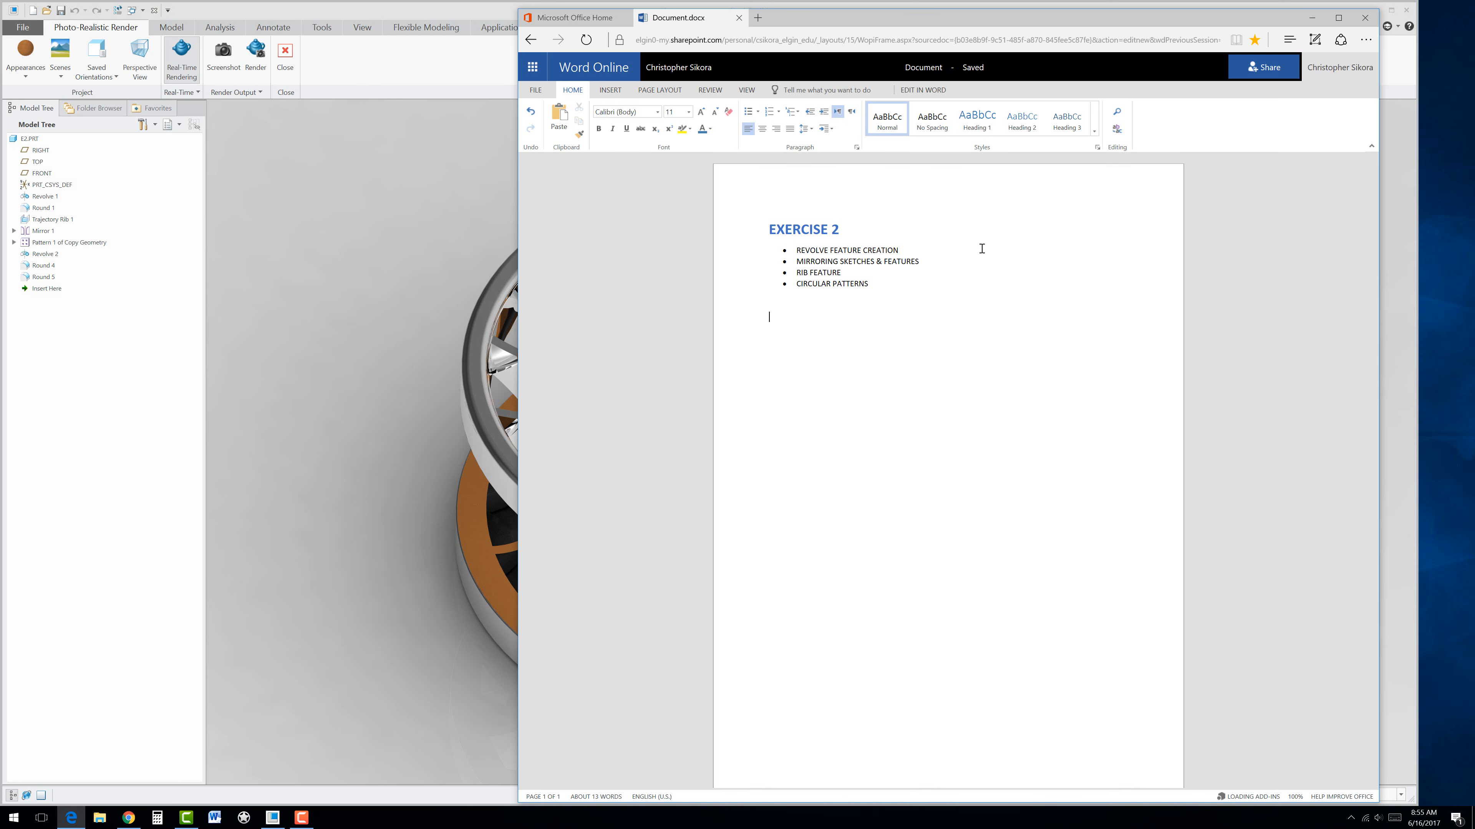
Step: Insert the e2 PNG picture from the Documents folder below the bullet list
left_click(610, 90)
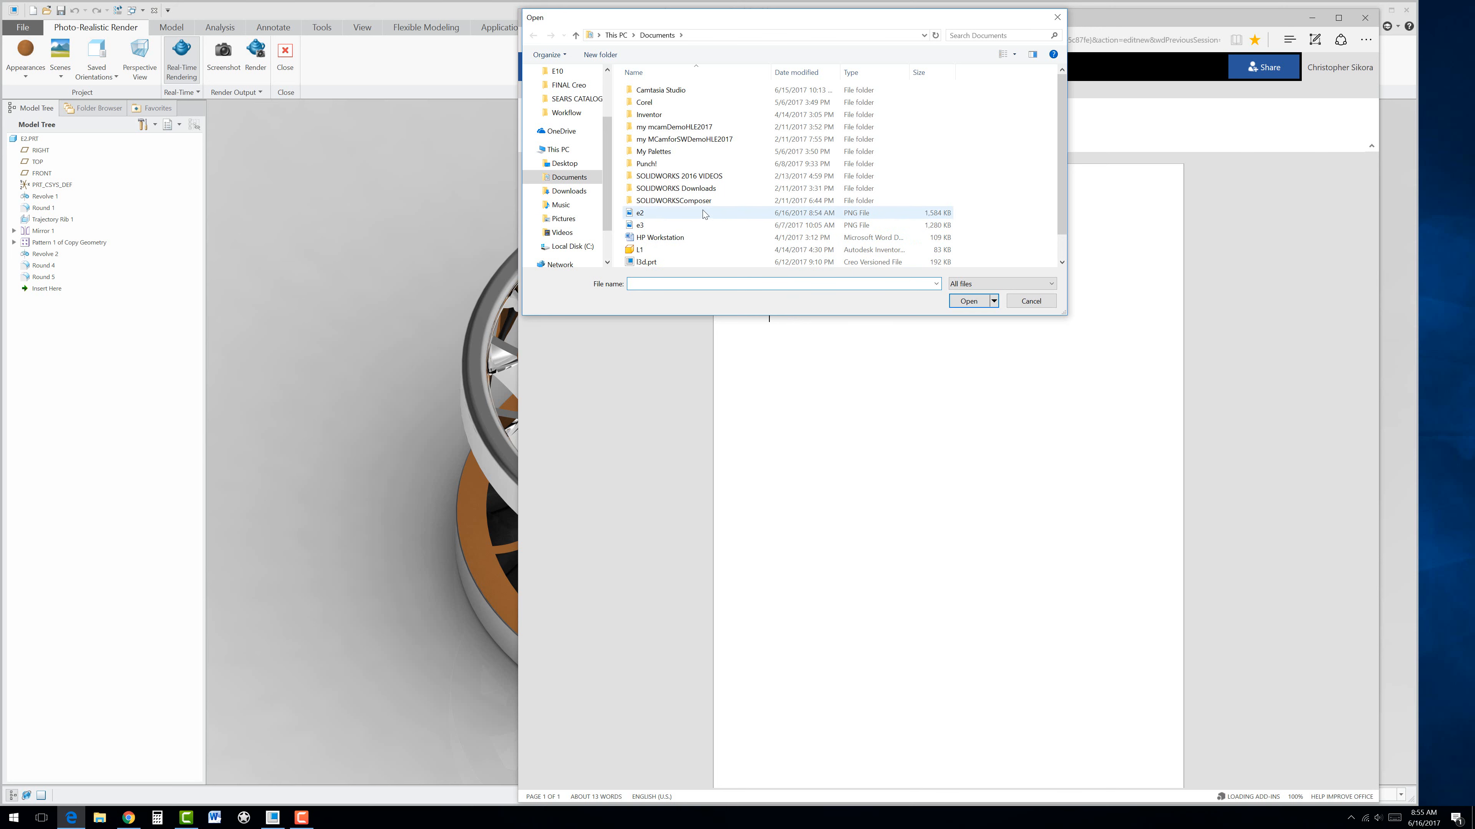
left_click(659, 215)
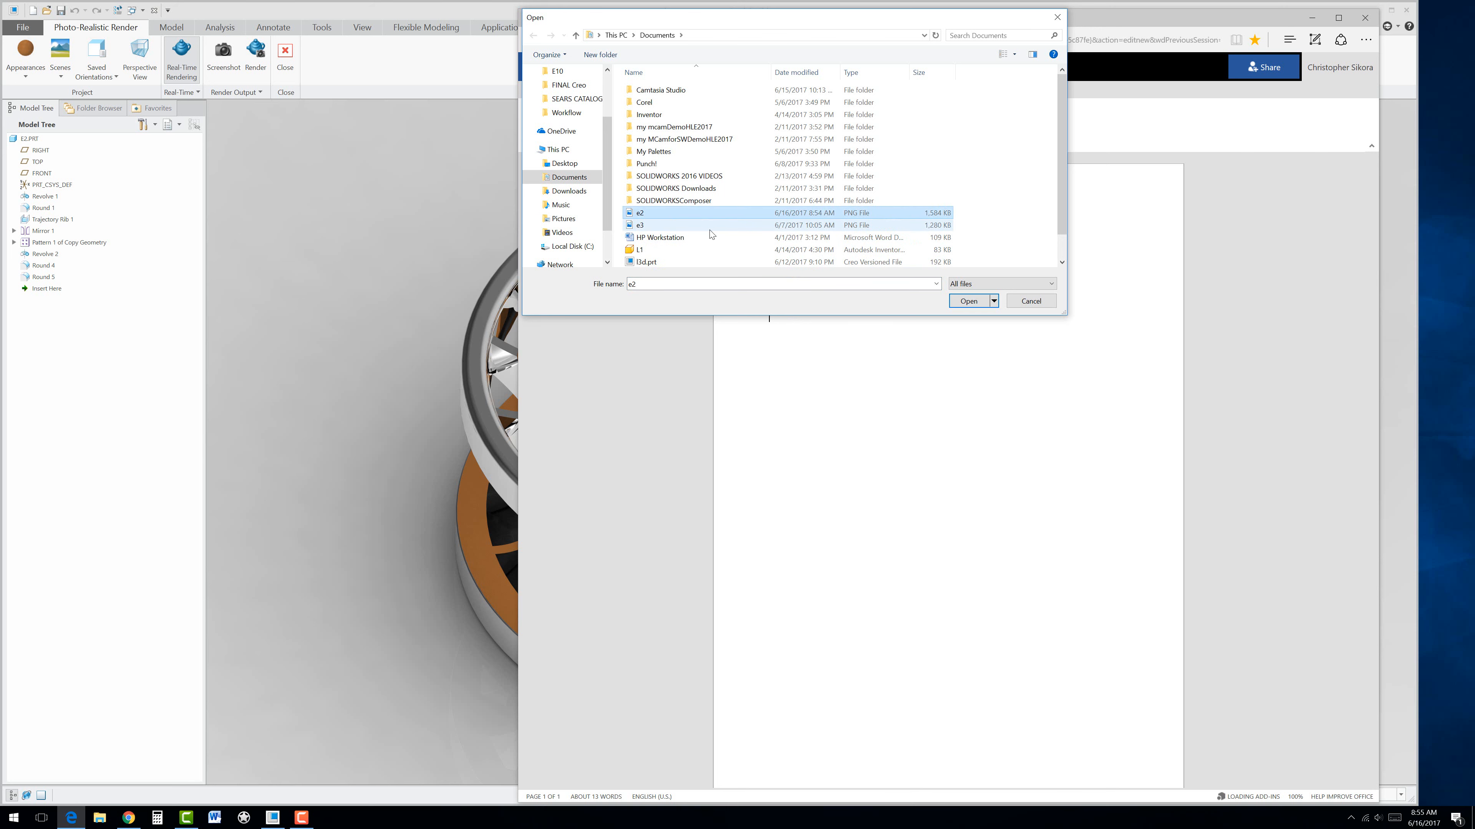
left_click(970, 302)
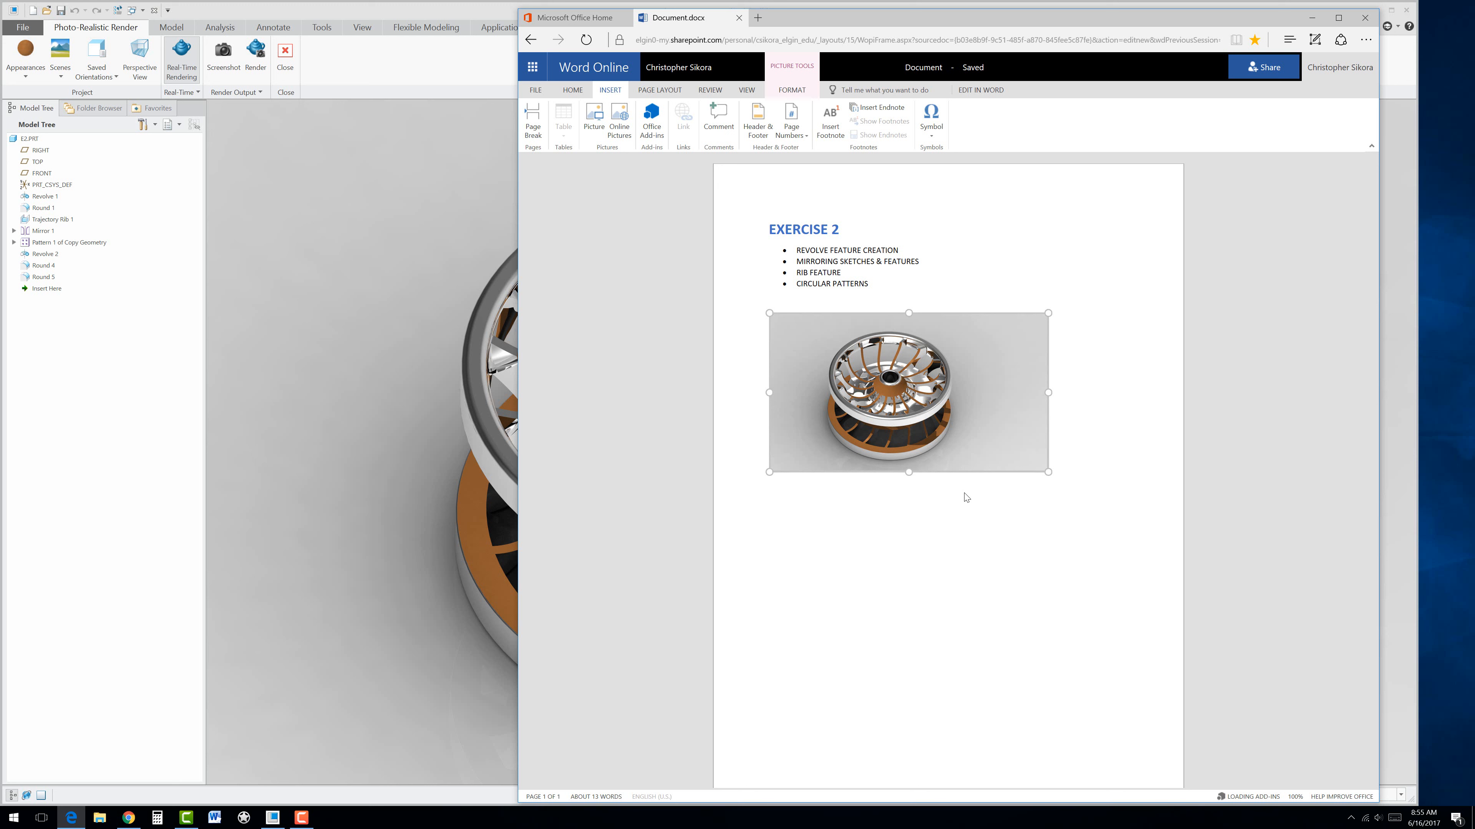
left_click(1097, 463)
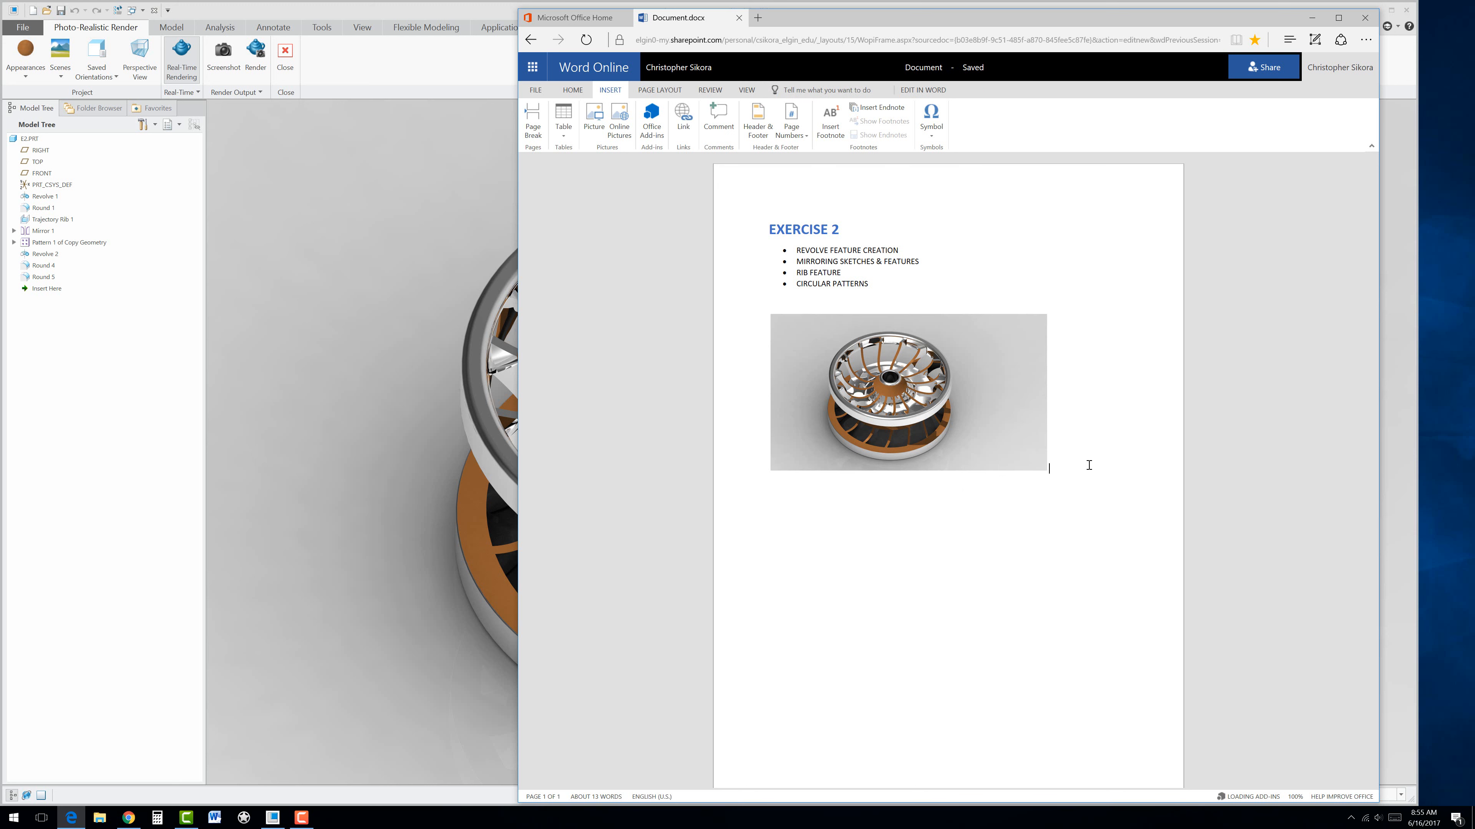
Step: Check the format options of the inserted wheel picture and start a new line below it
left_click(999, 409)
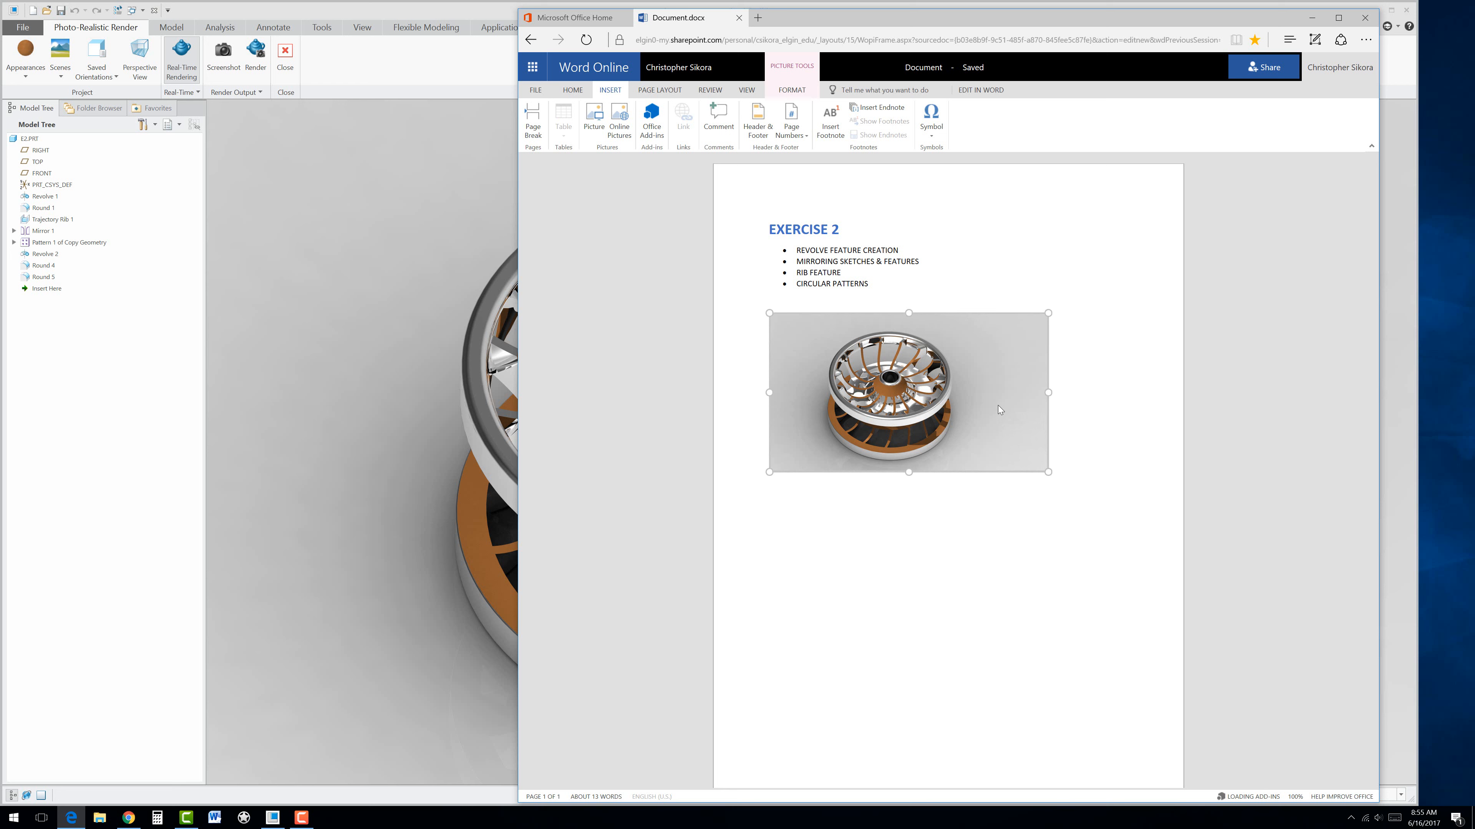
left_click(801, 91)
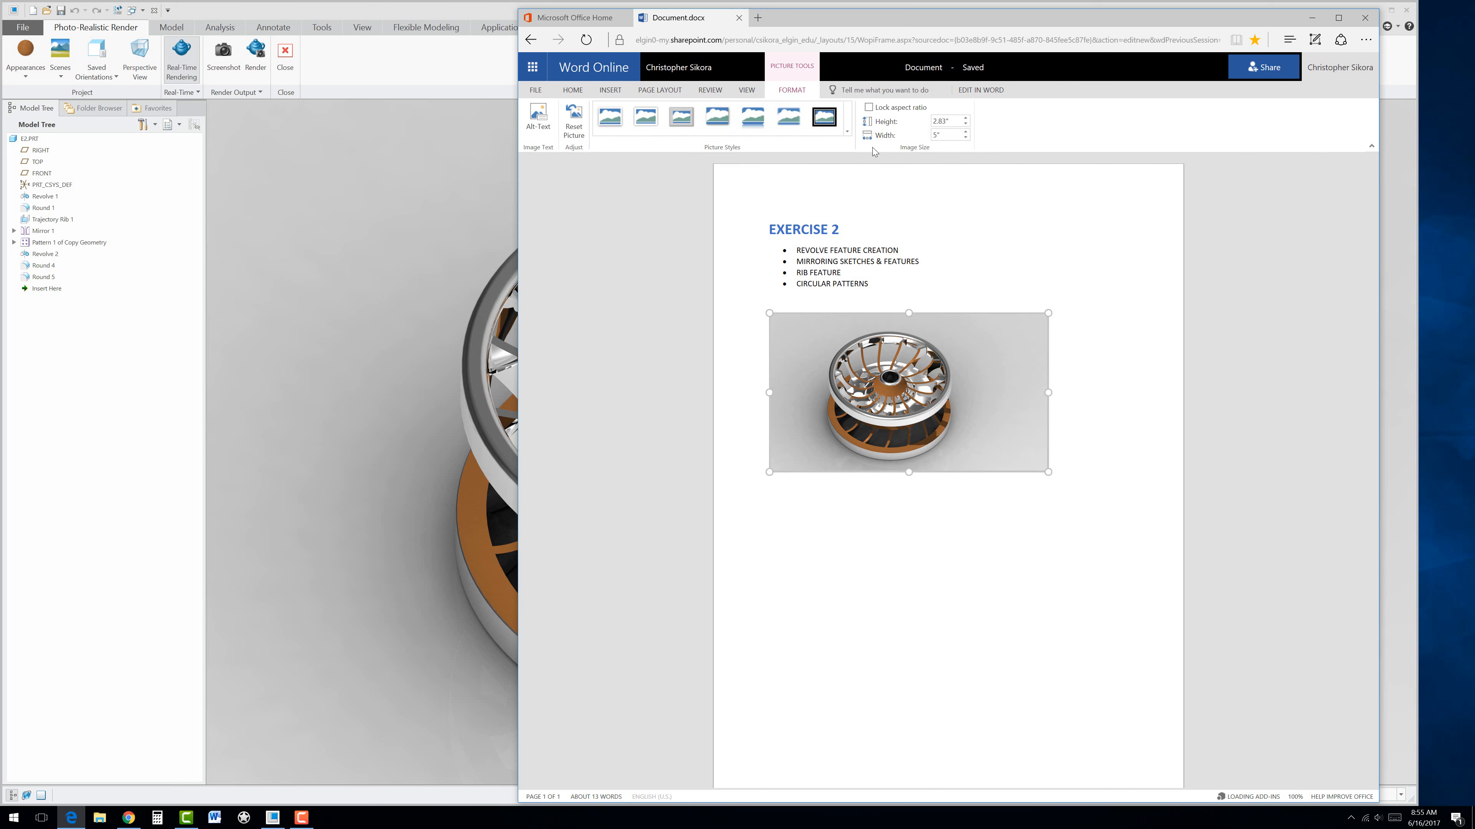
left_click(1111, 377)
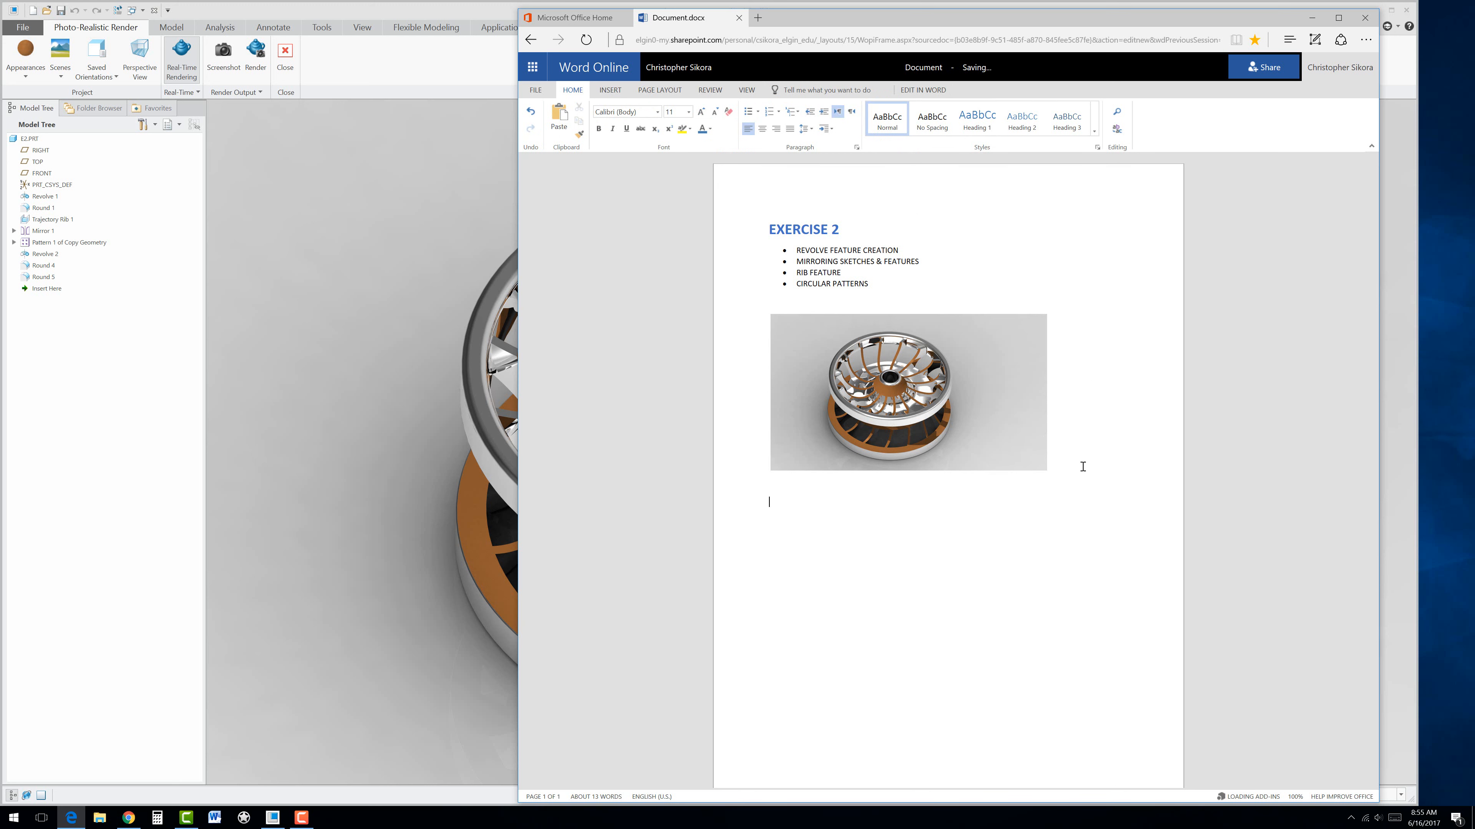
Step: Switch to Creo and create a new drawing of the e2 part using the a_drawing template
left_click(403, 325)
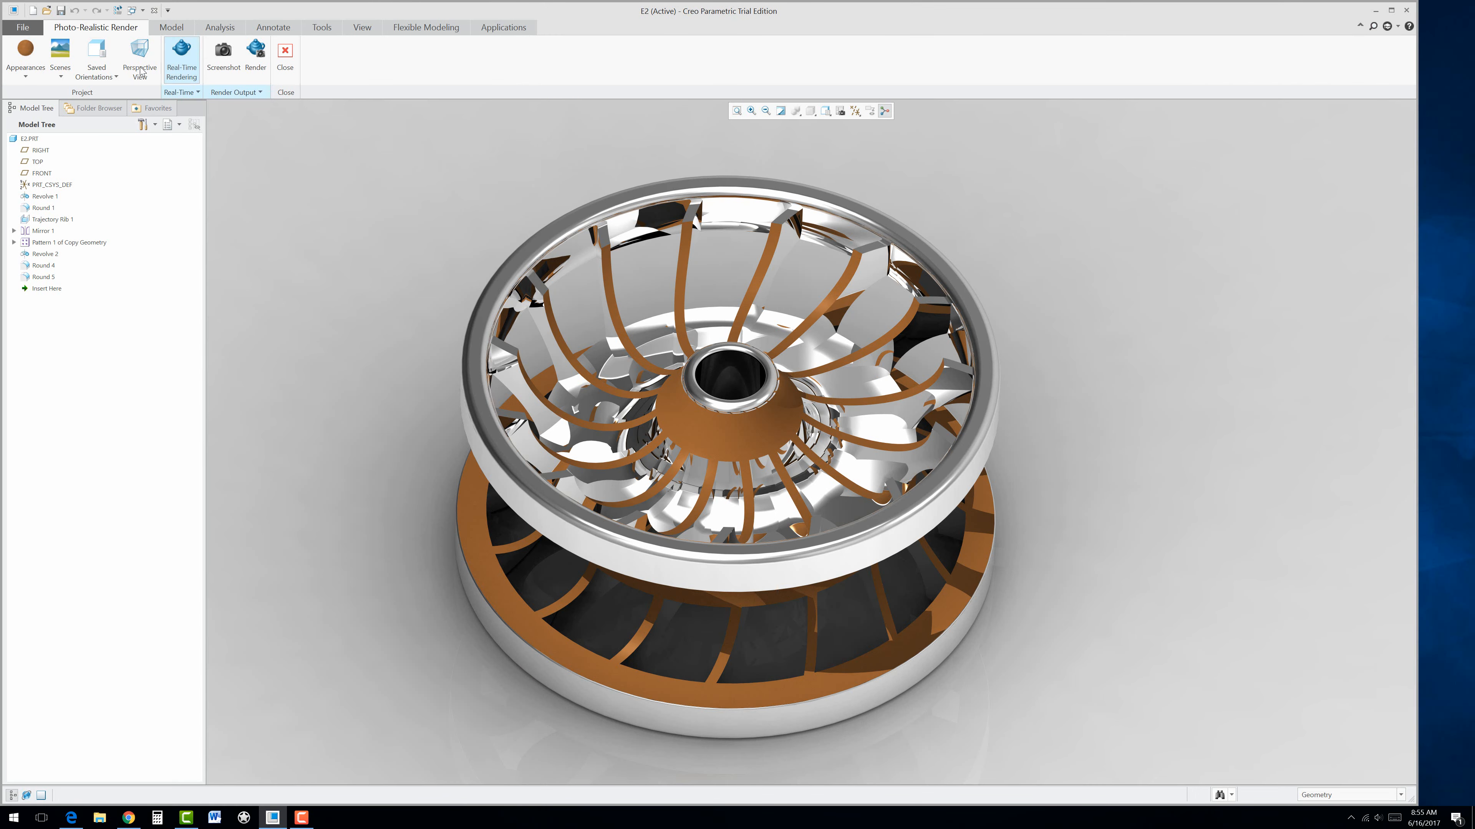
left_click(33, 12)
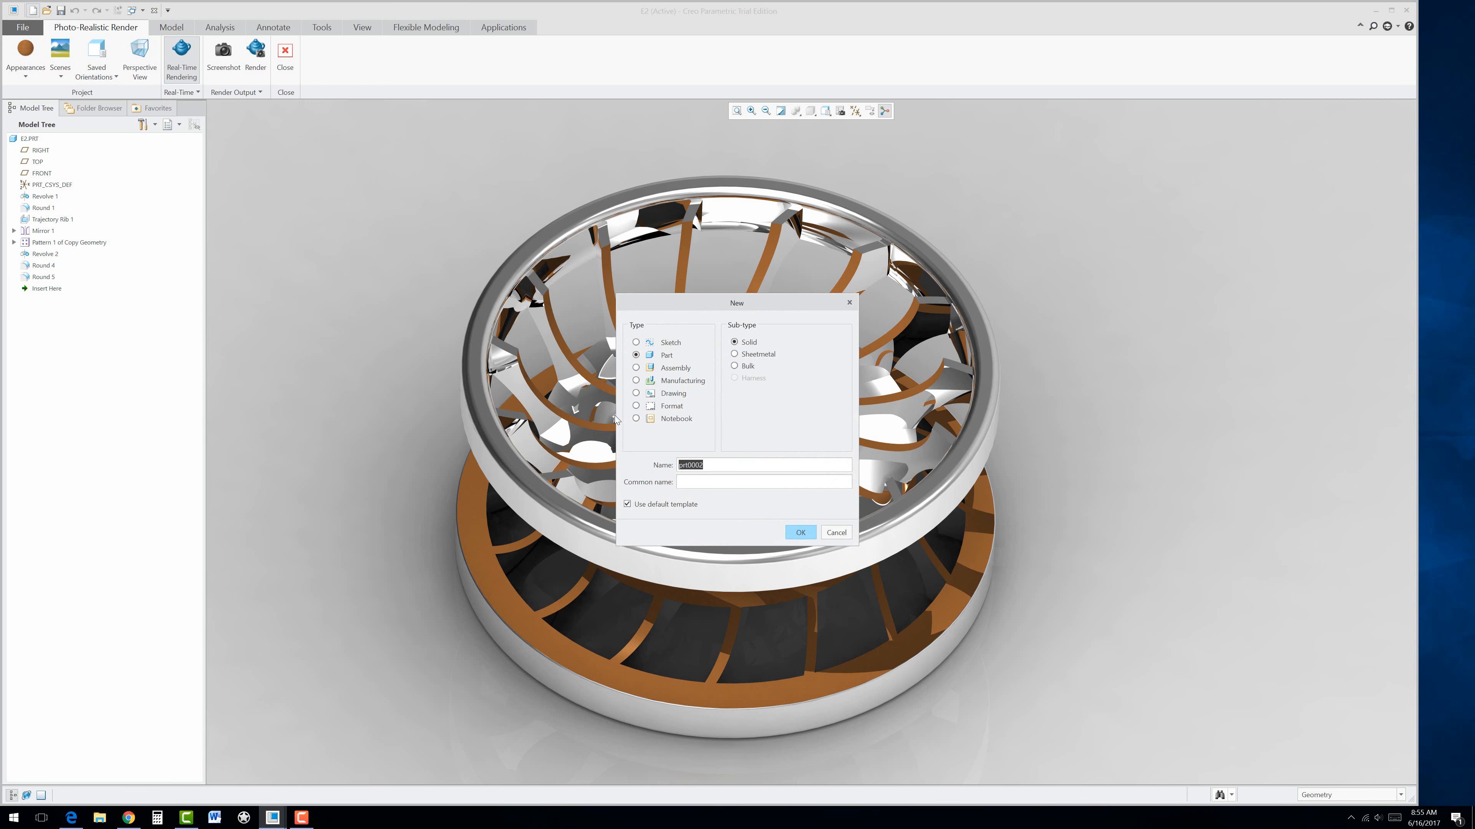
left_click(636, 393)
left_click(800, 532)
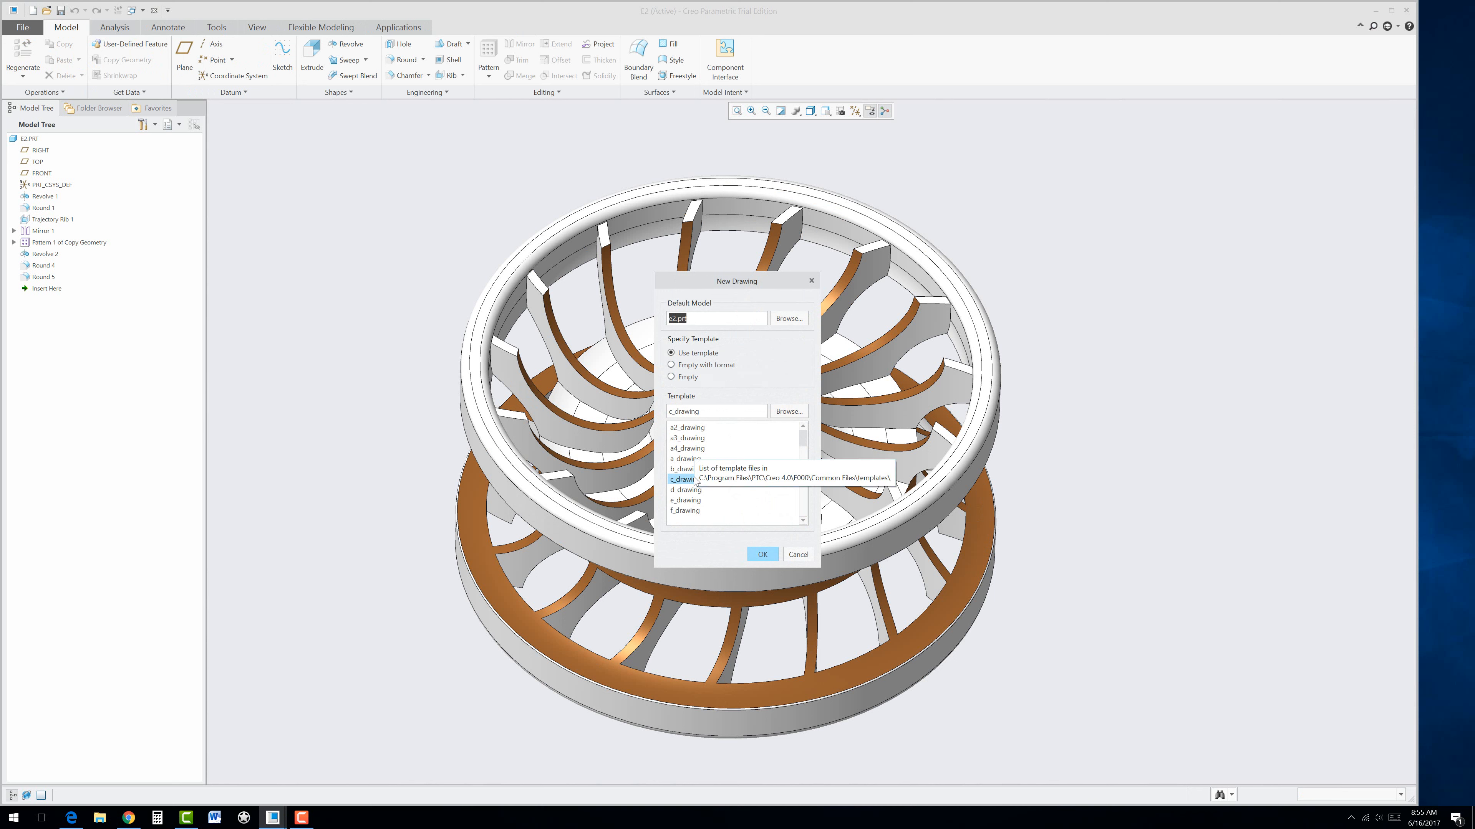
scroll(695, 476, "up", 1)
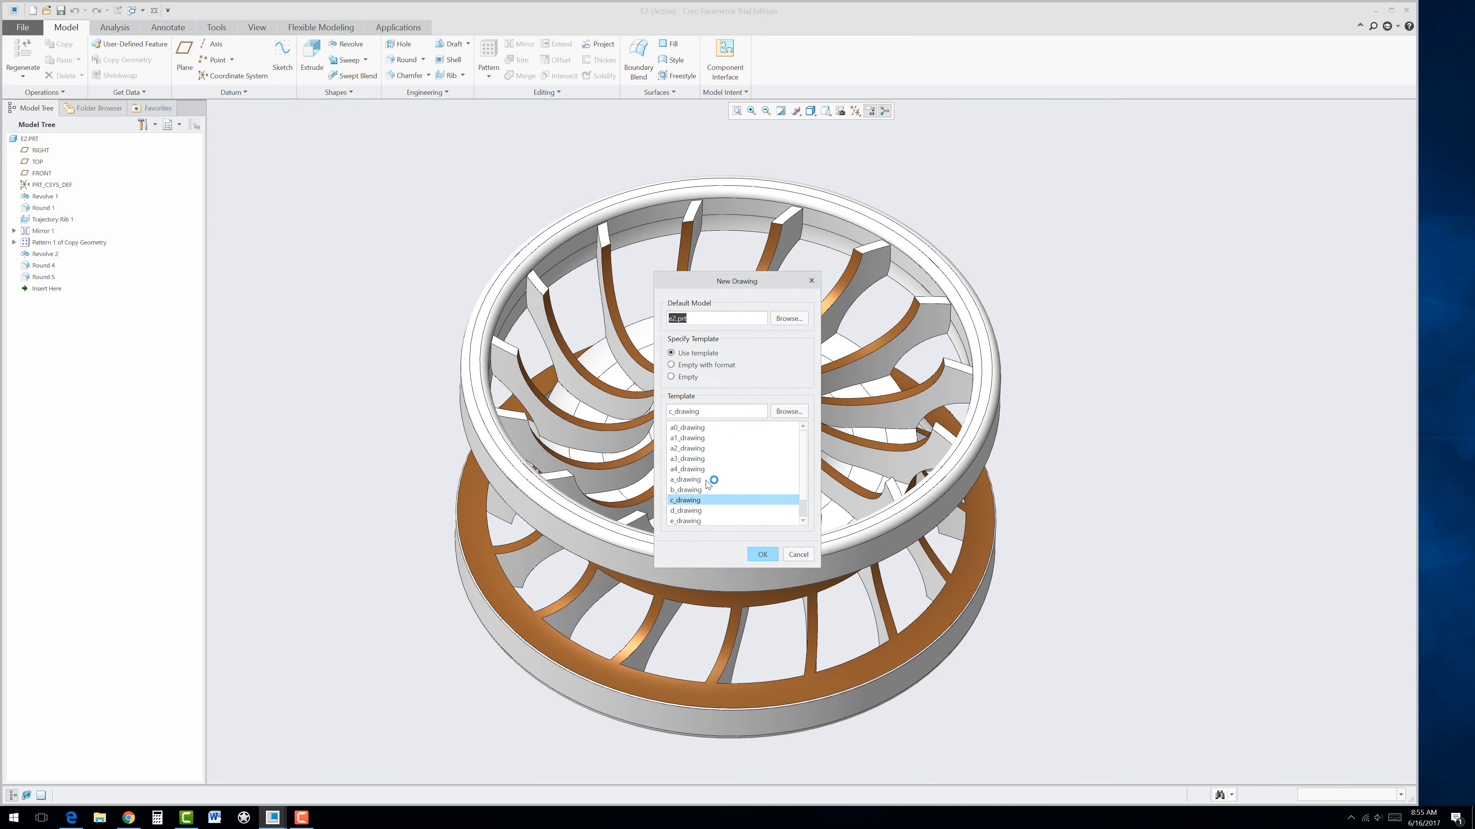
left_click(696, 480)
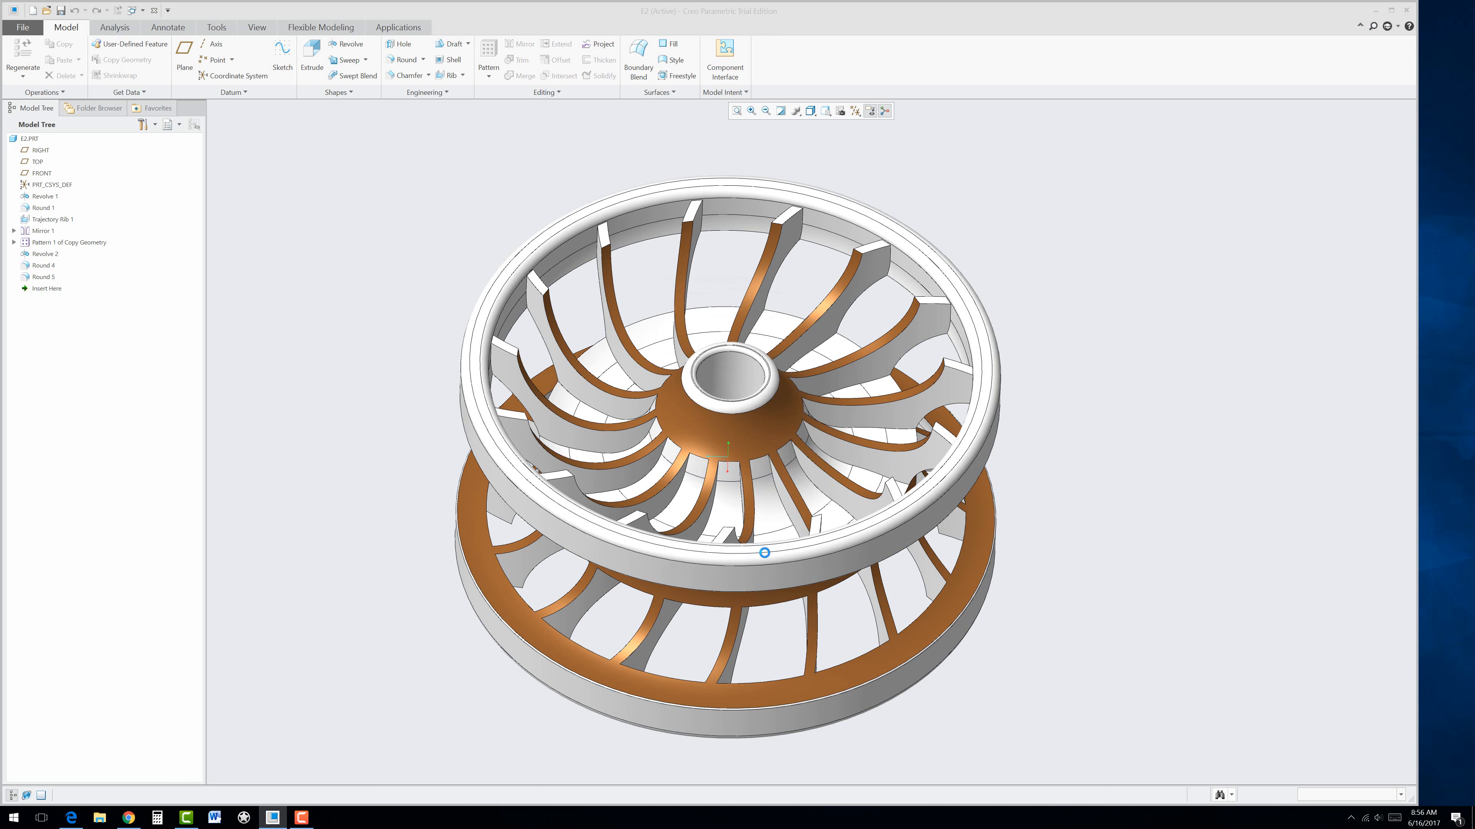
left_click(761, 554)
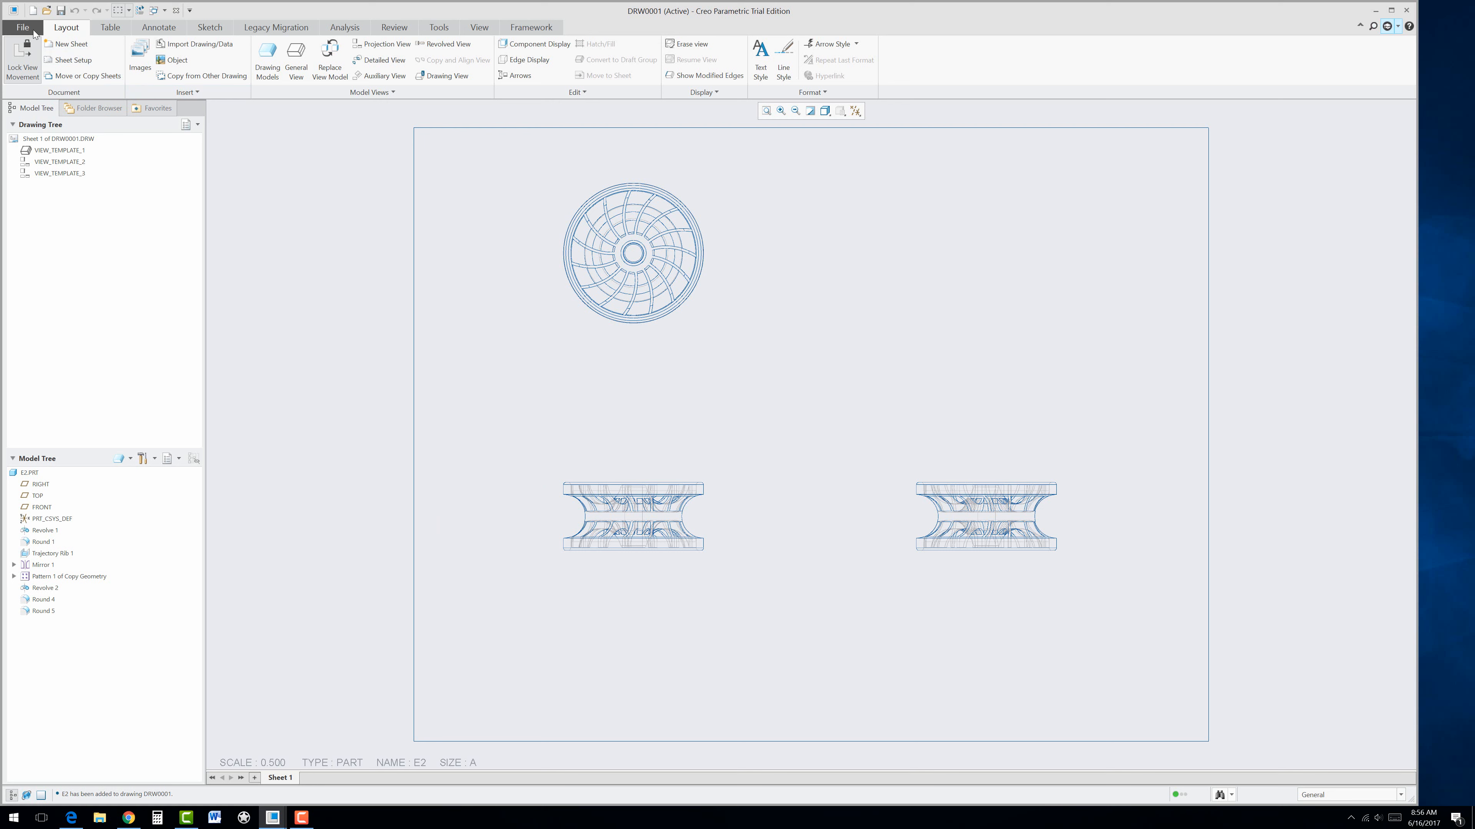
Step: Close the new drawing to return to the wheel part, and exit Photo-Realistic Rendering
left_click(165, 17)
left_click(178, 24)
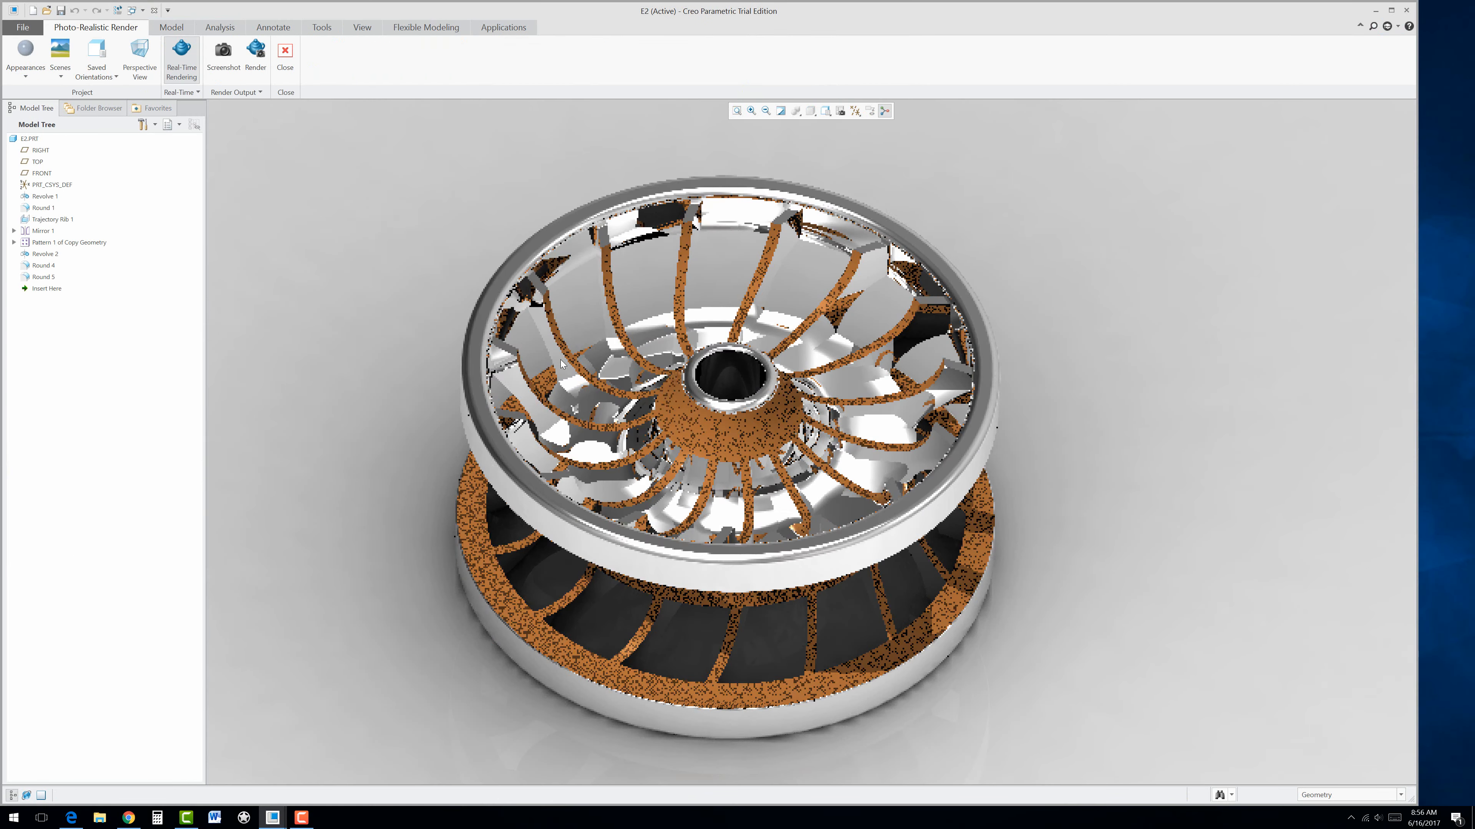
left_click(285, 56)
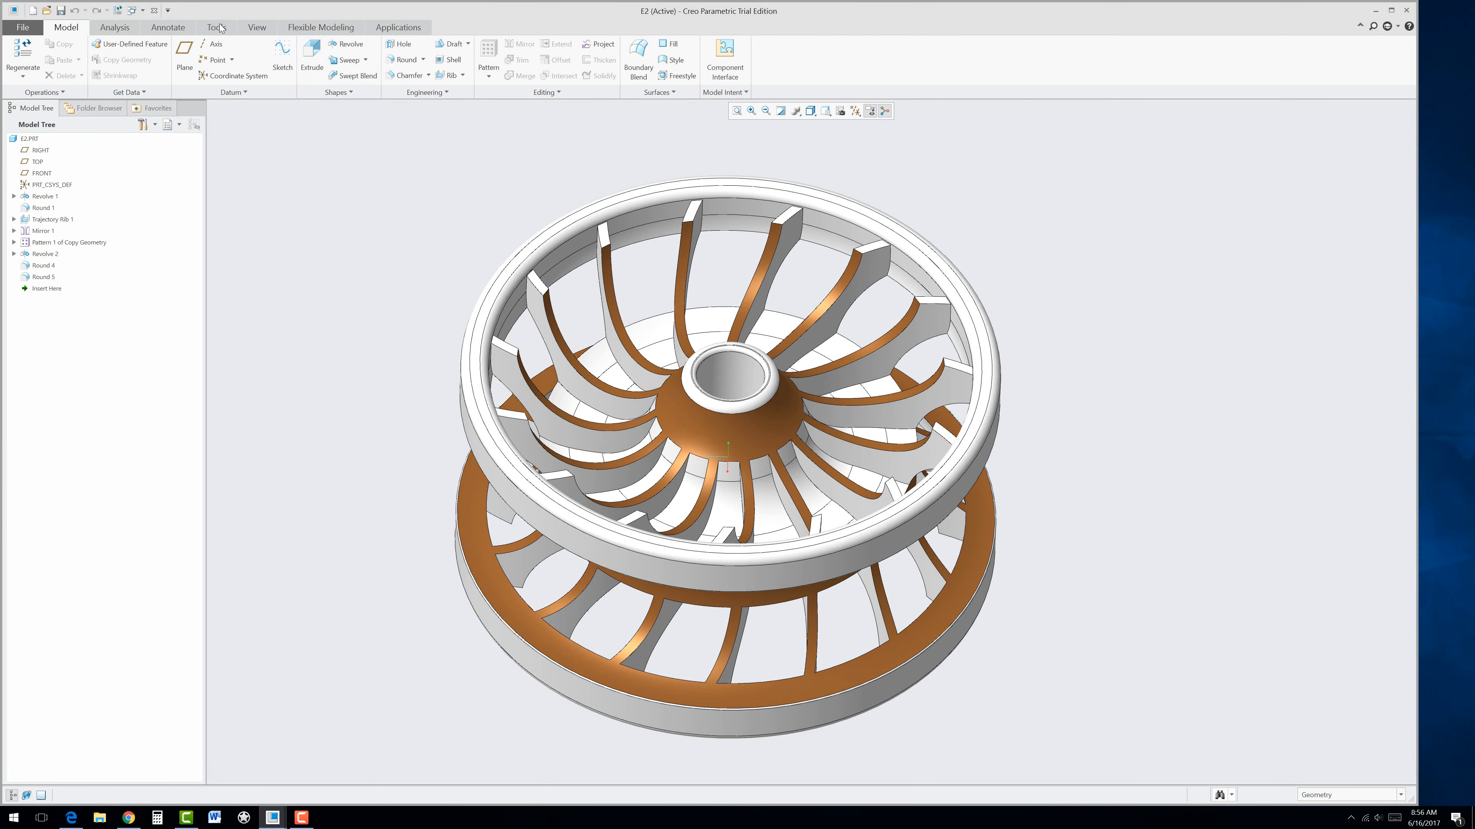
Step: Create a new drawing of the e2 part using the Empty with format option and the a.frm system format
left_click(33, 10)
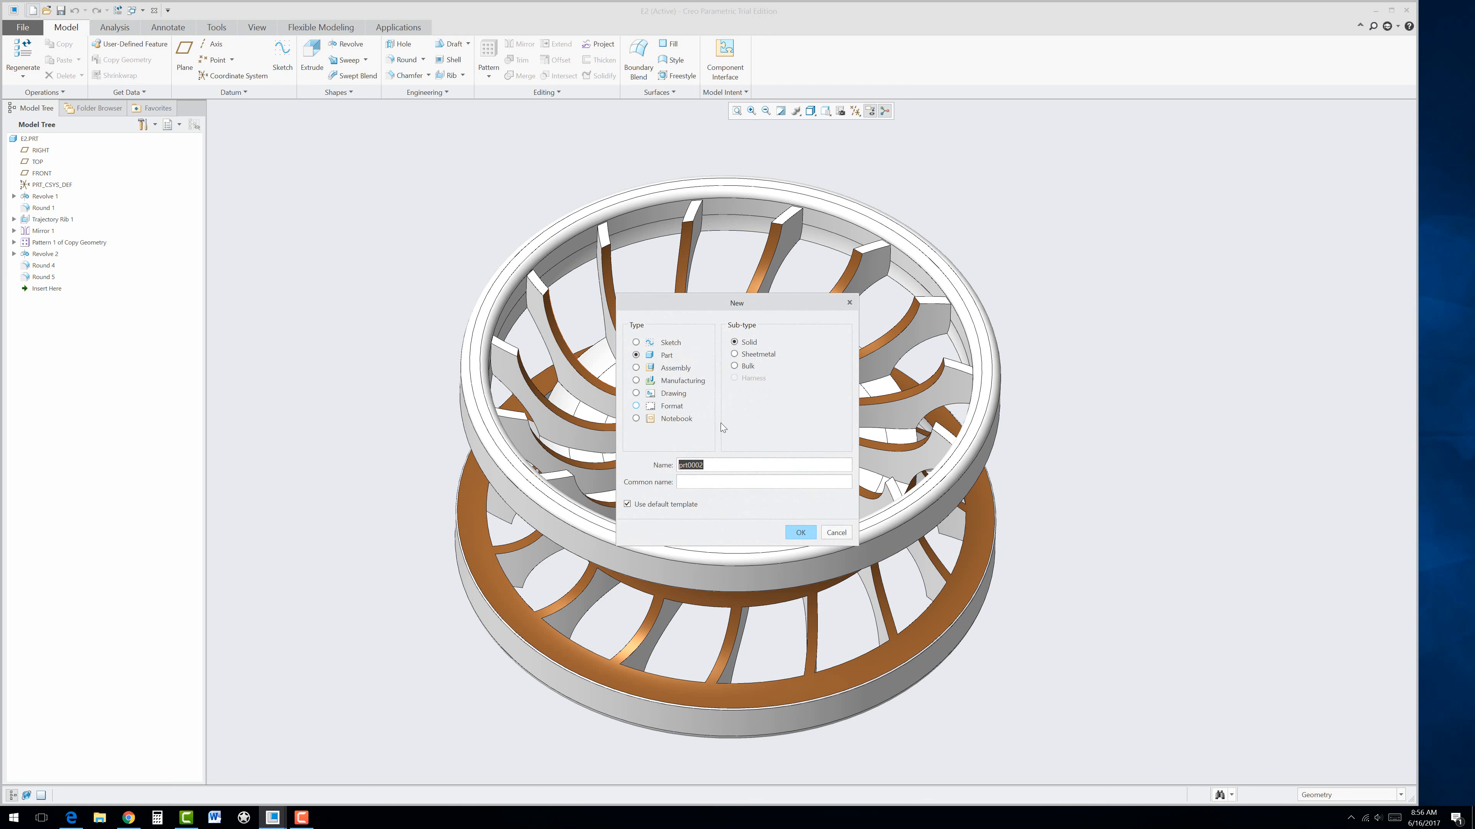
left_click(636, 394)
left_click(800, 533)
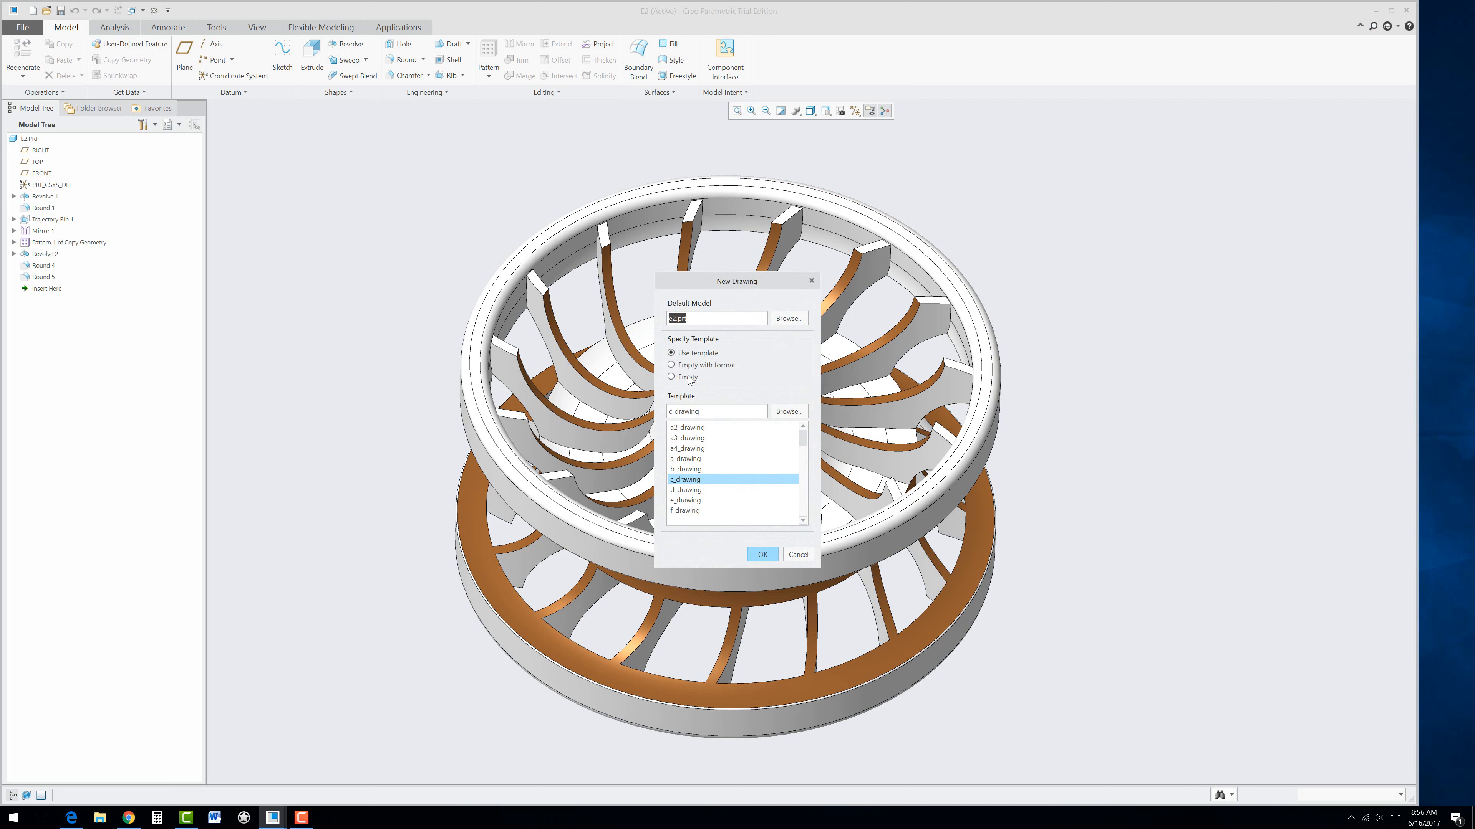
left_click(681, 365)
left_click(788, 412)
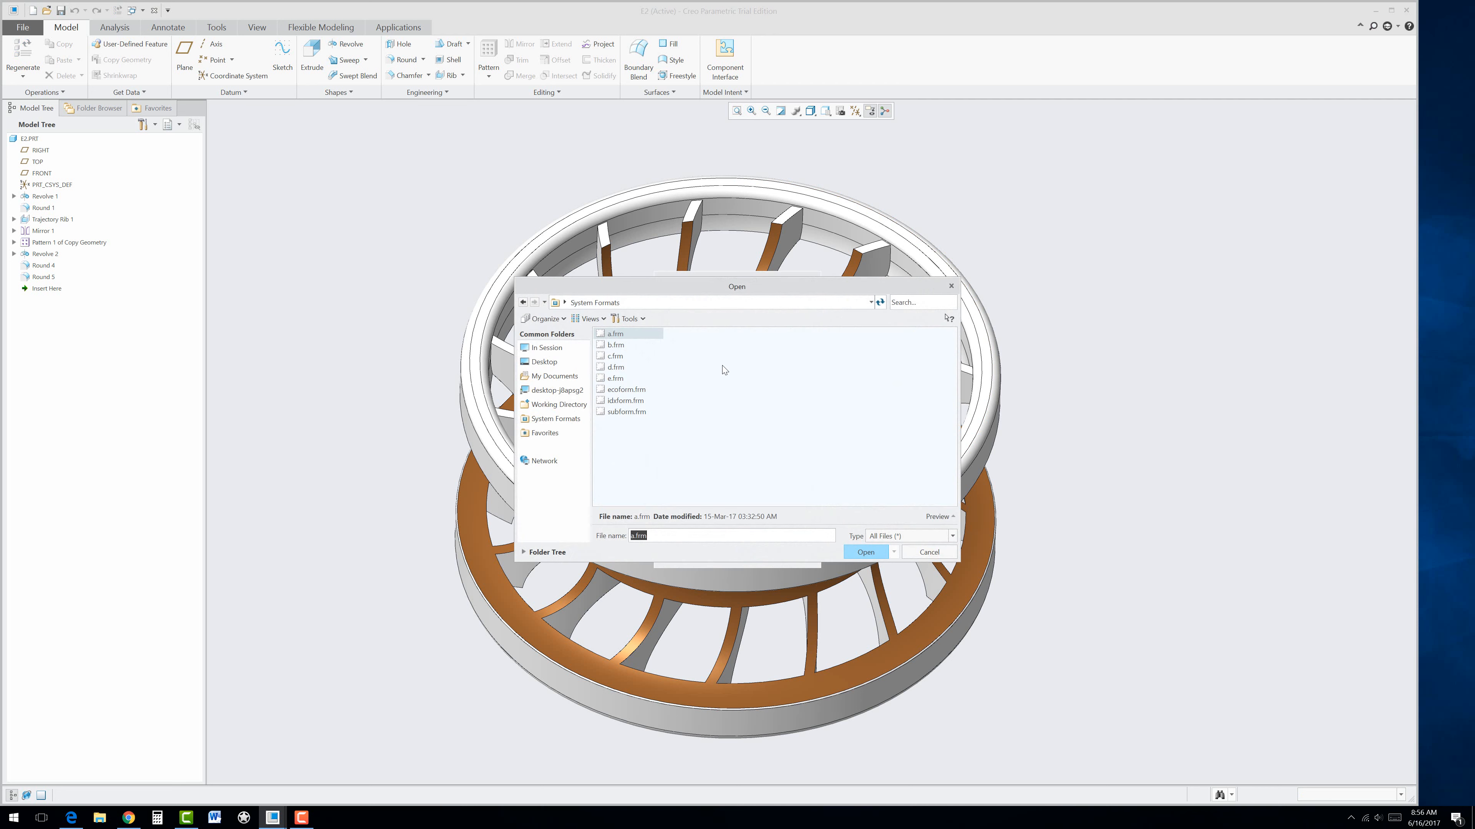
left_click(865, 552)
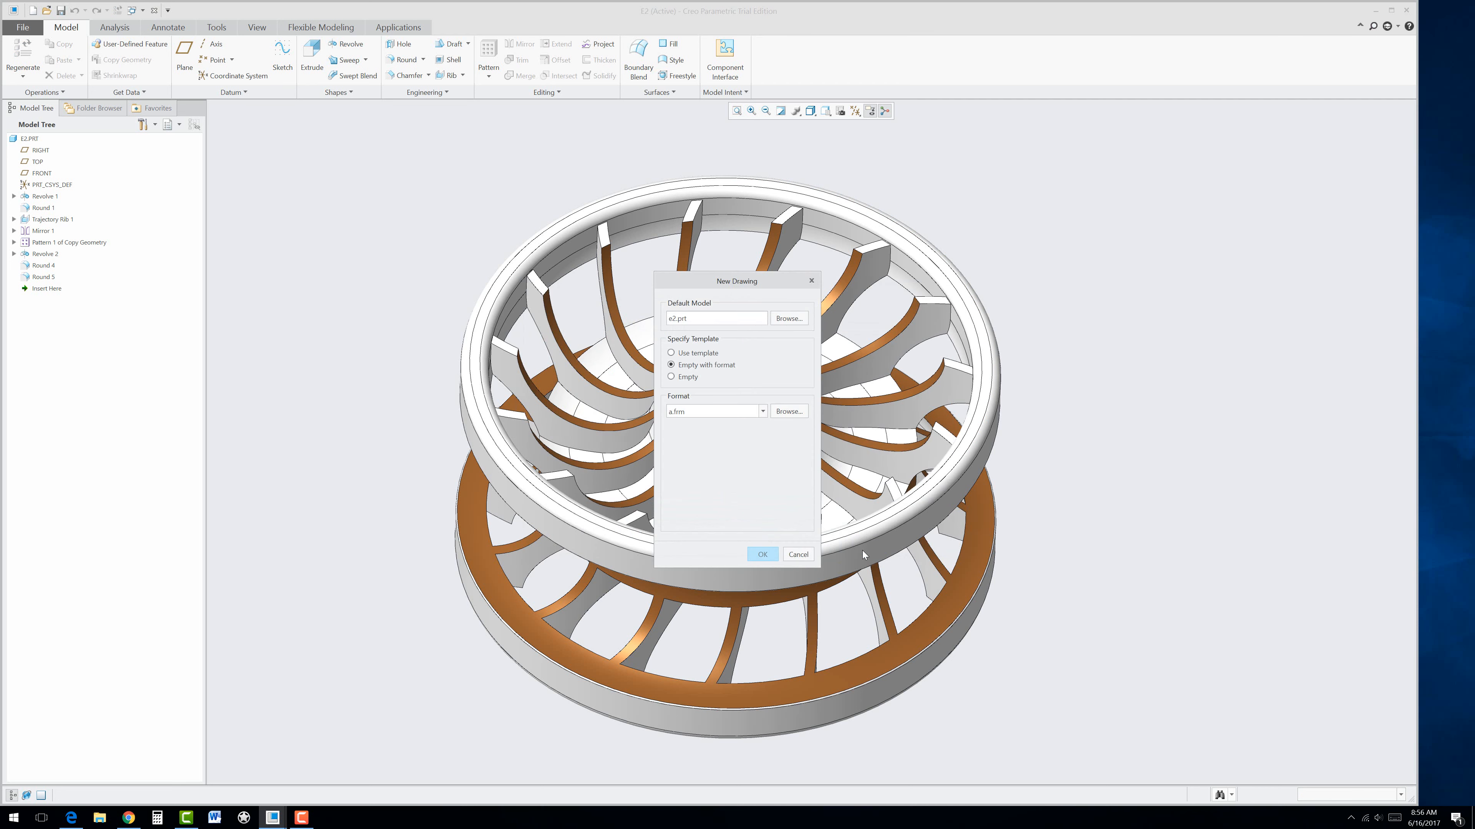
left_click(763, 555)
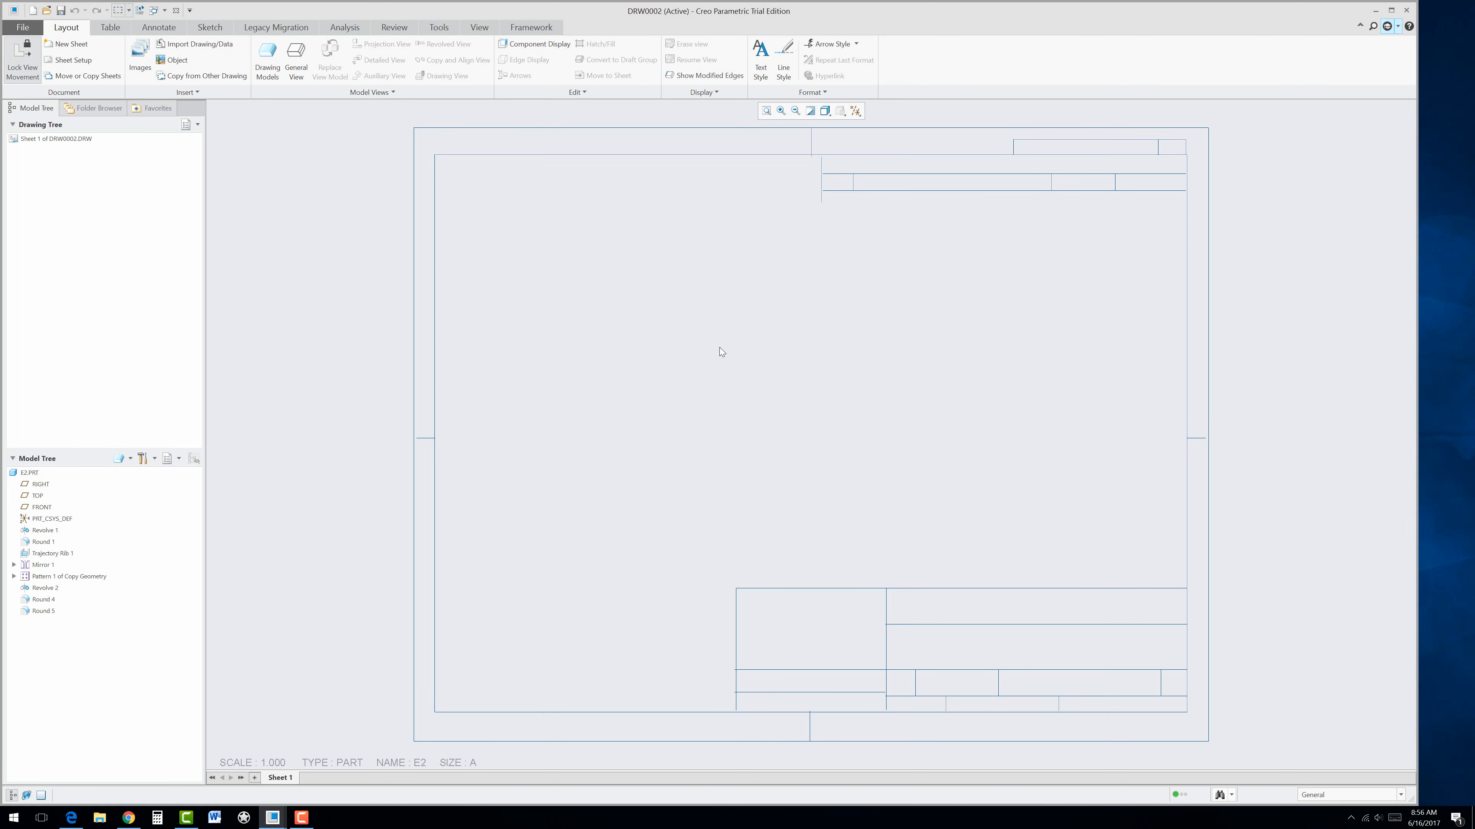
Step: Place an isometric general view of the wheel in the right part of the sheet
left_click(296, 58)
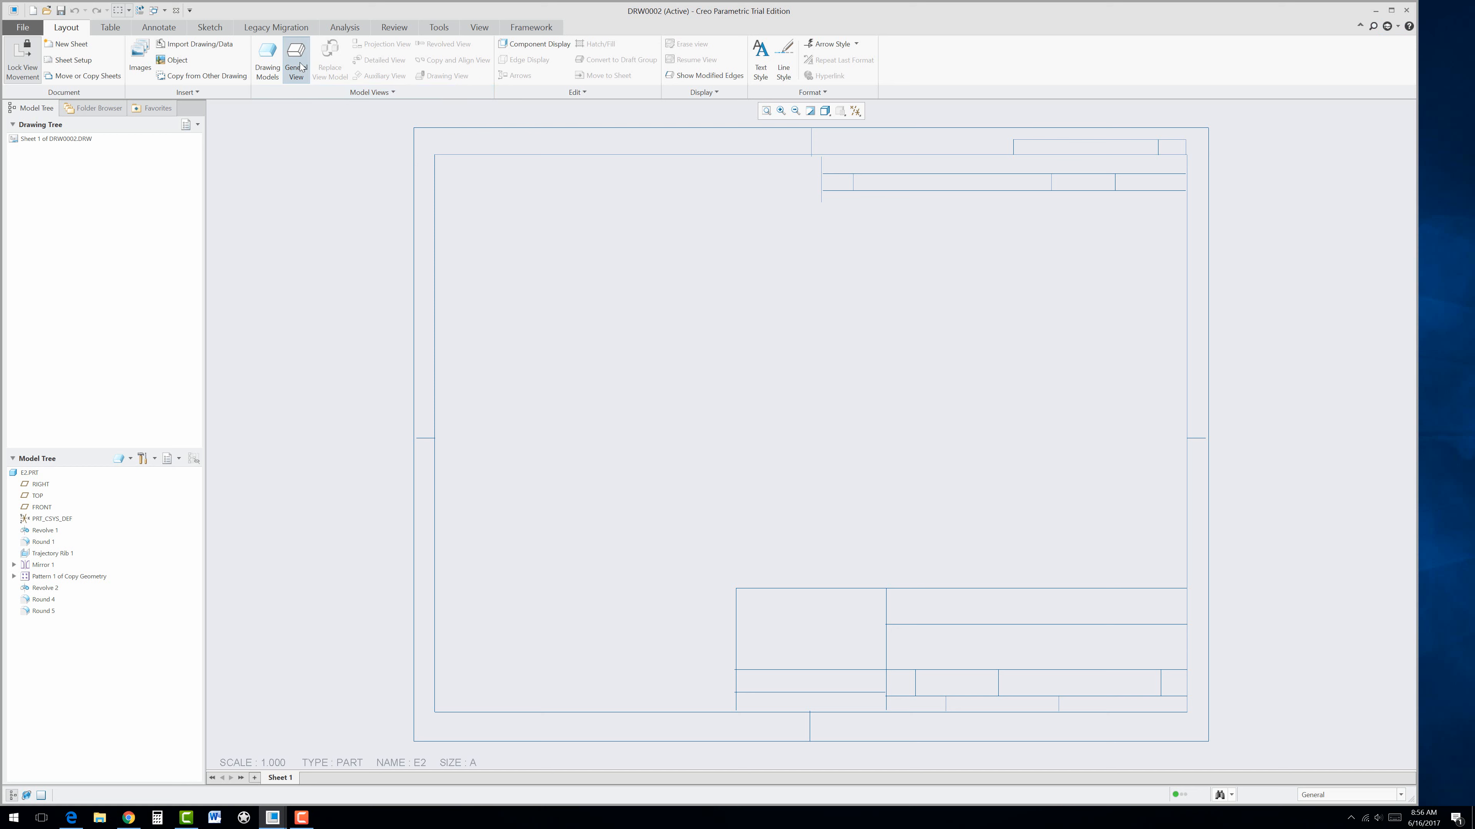
left_click(753, 486)
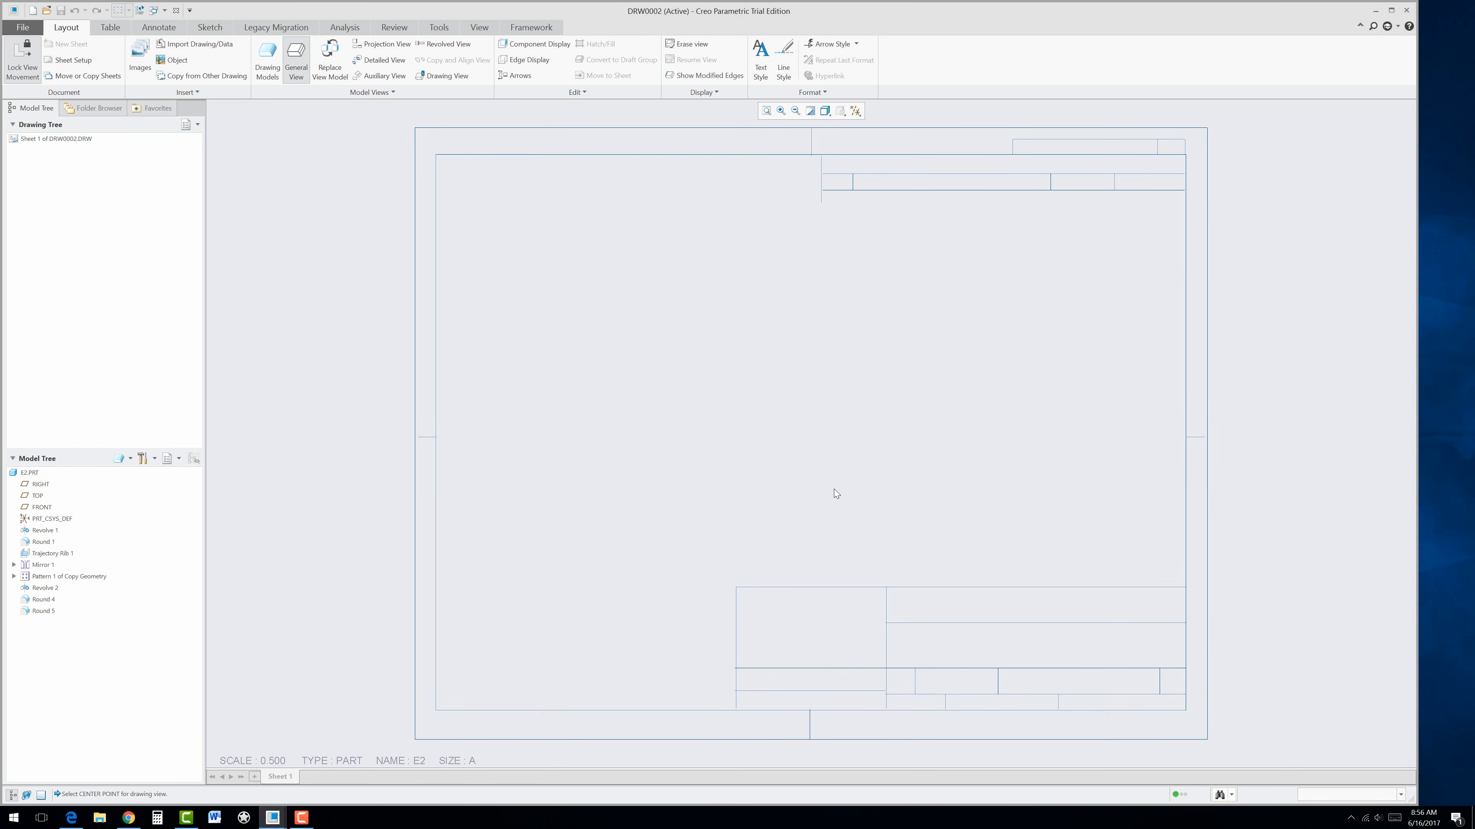
left_click(1038, 396)
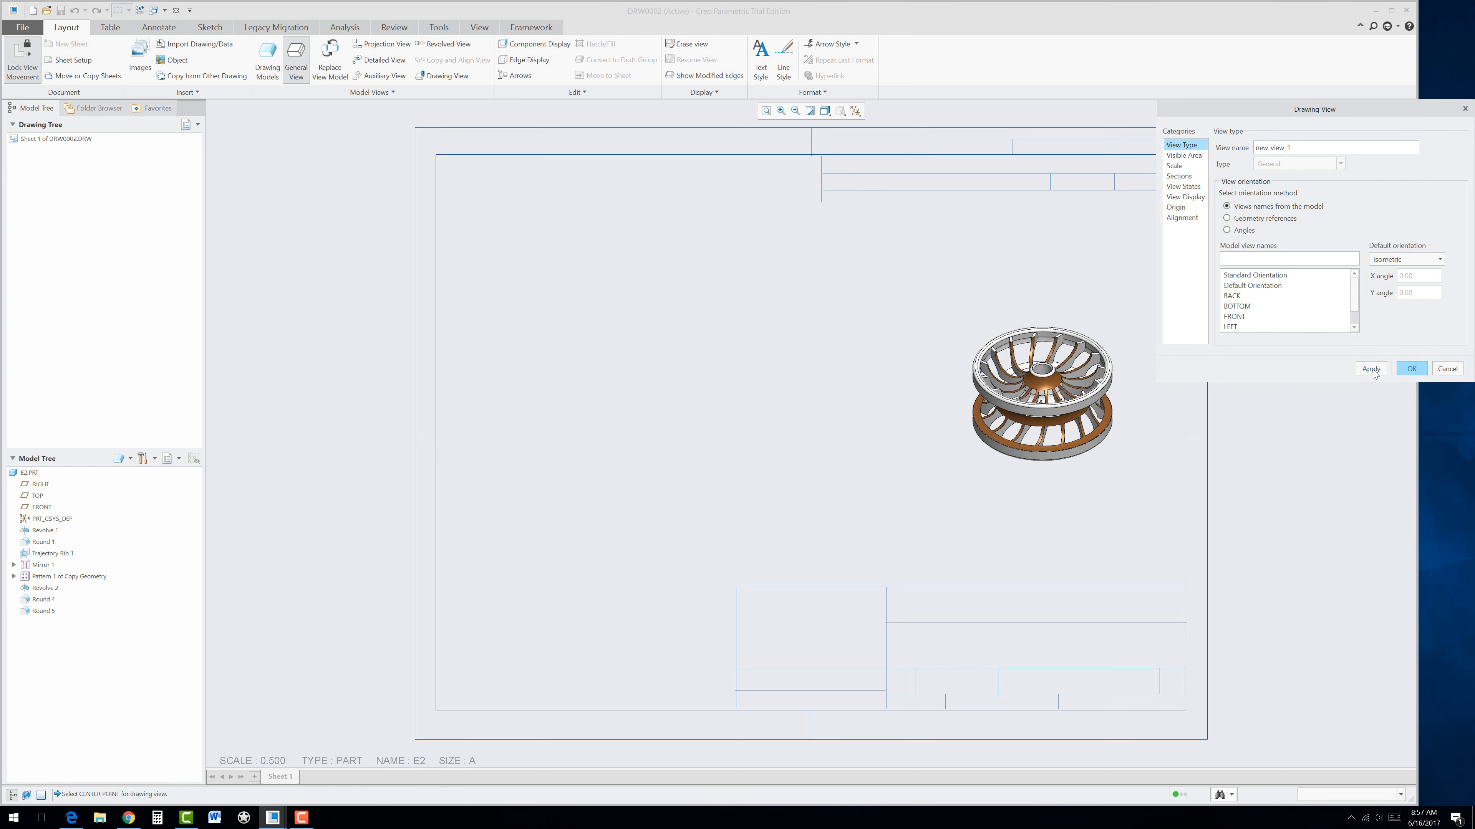
left_click(1411, 369)
Step: Place a second general view in the left part of the sheet and orient it to FRONT
left_click(296, 58)
left_click(756, 488)
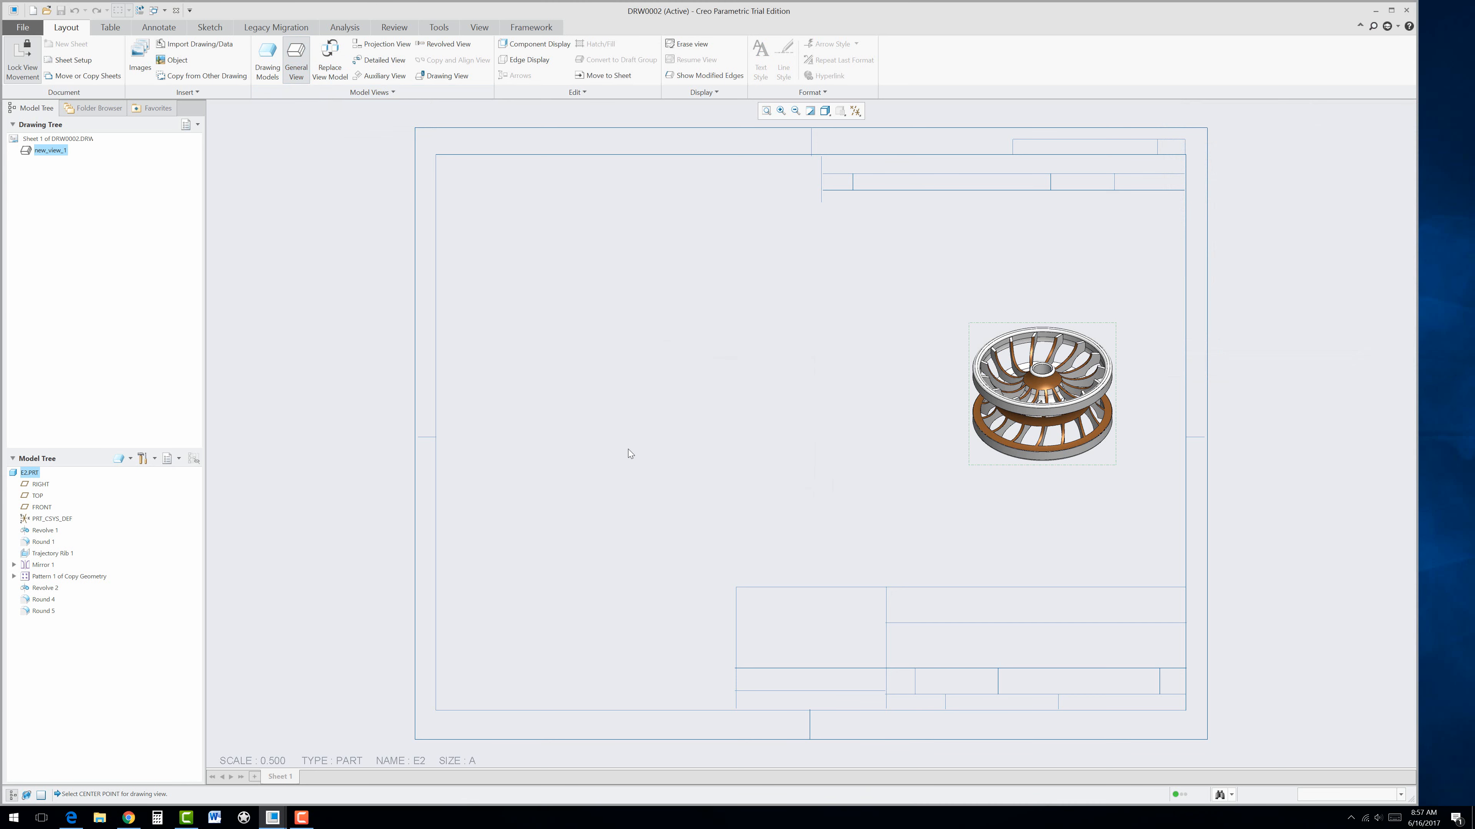
left_click(632, 449)
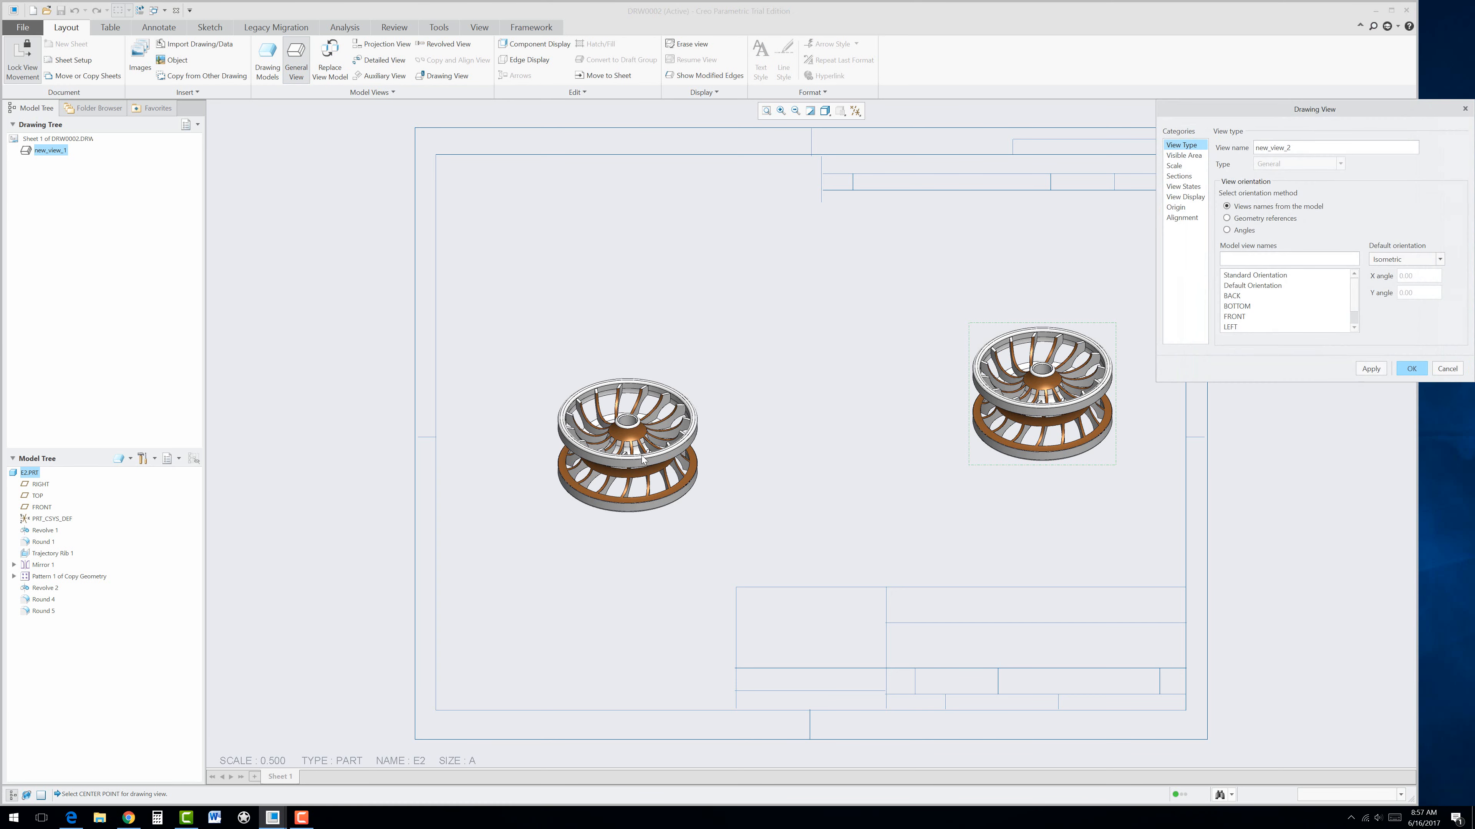
left_click(1241, 317)
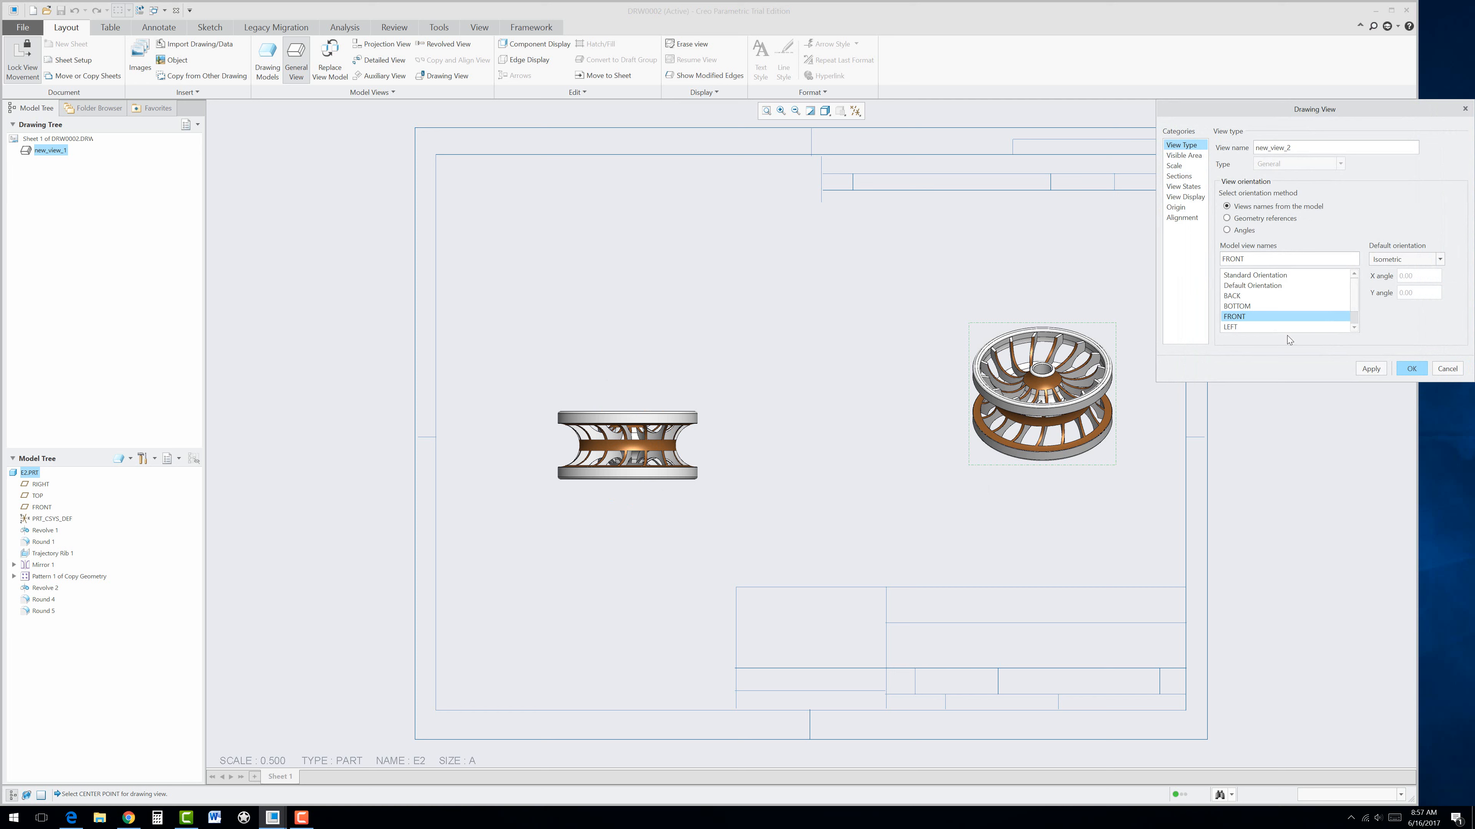
Step: Set the front view's display style to No Hidden and its tangent edges to Phantom
left_click(1184, 187)
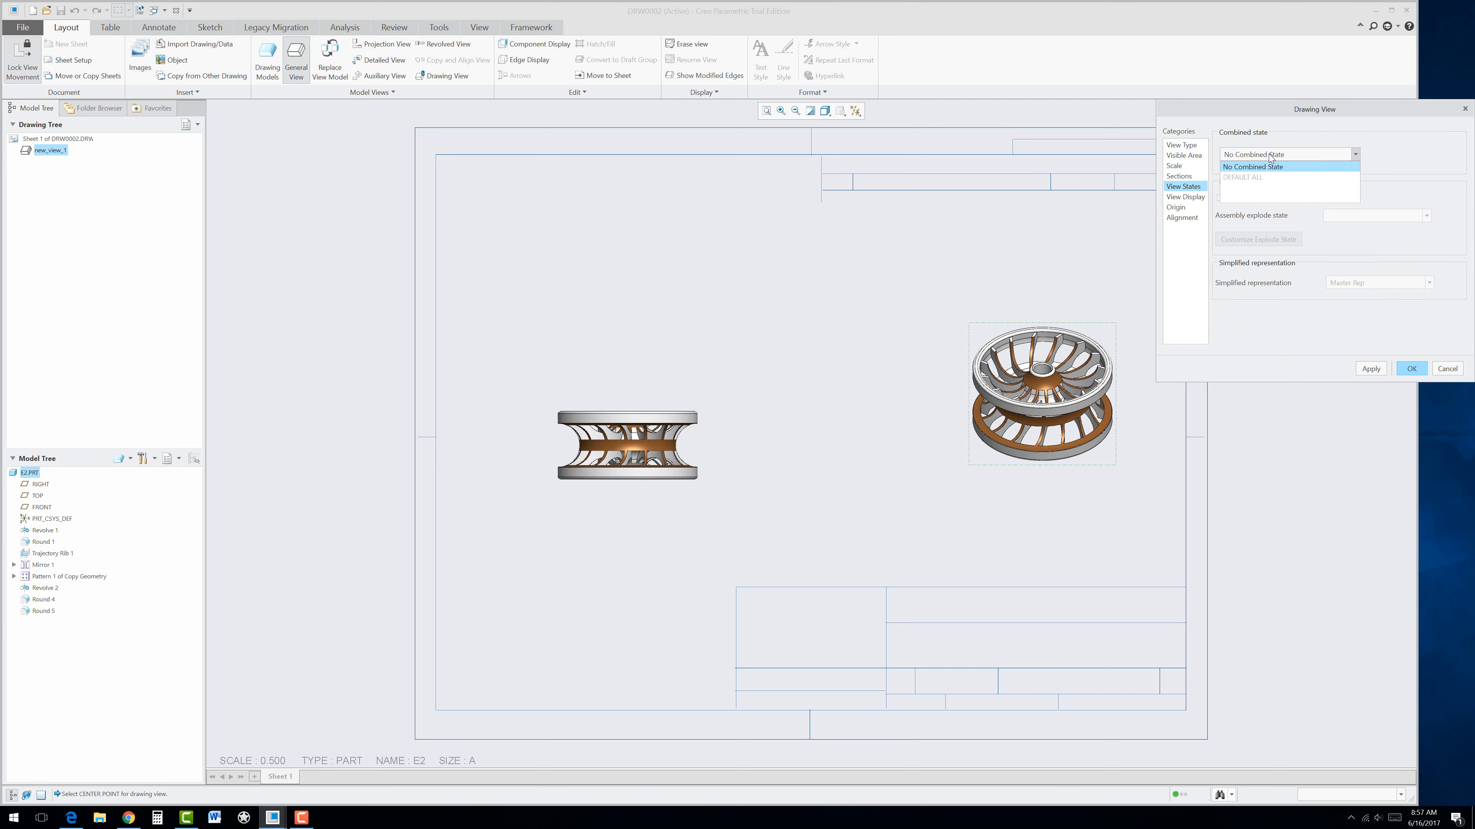
left_click(1182, 197)
left_click(1277, 161)
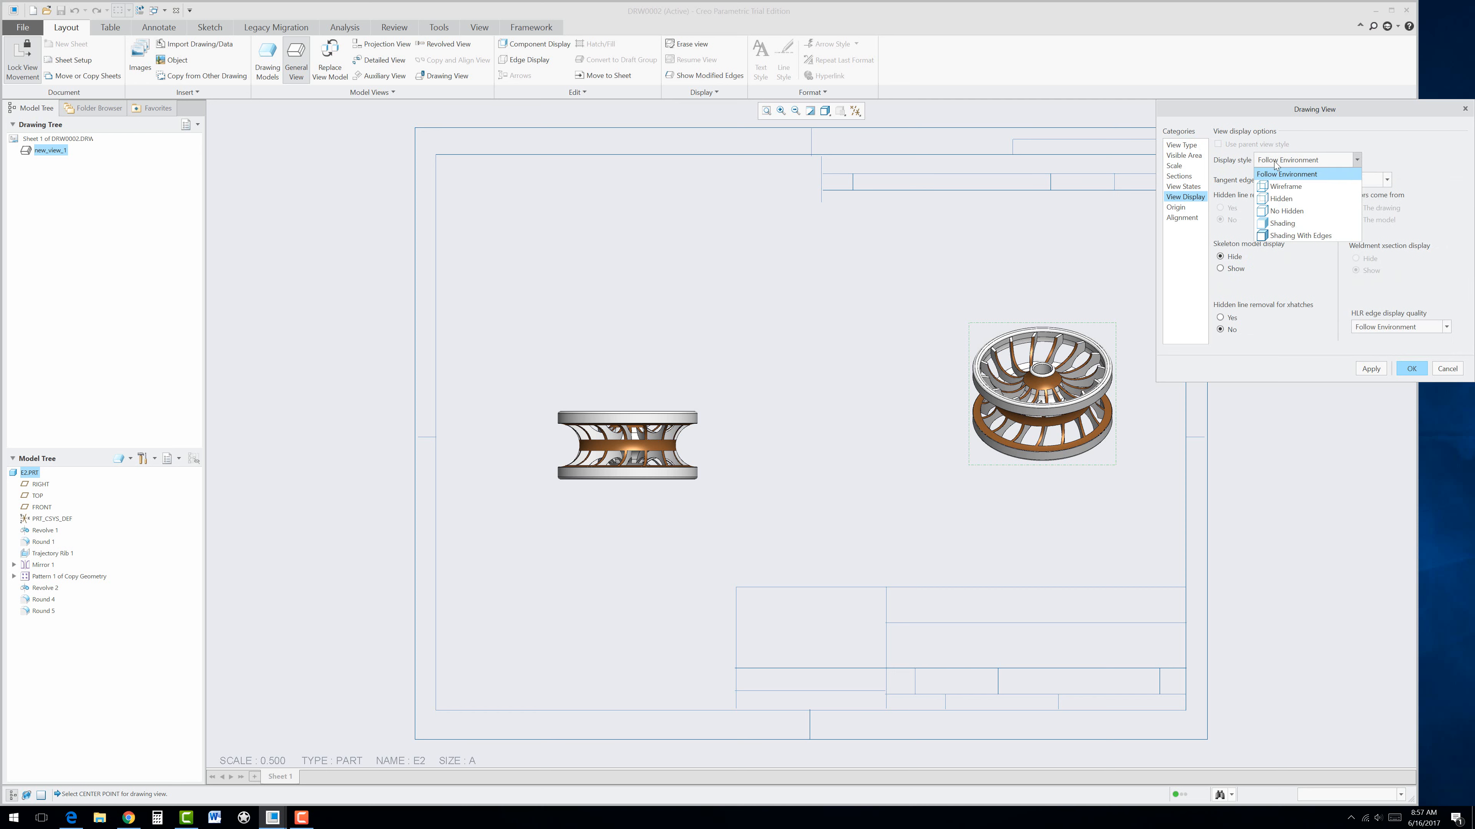
left_click(1269, 213)
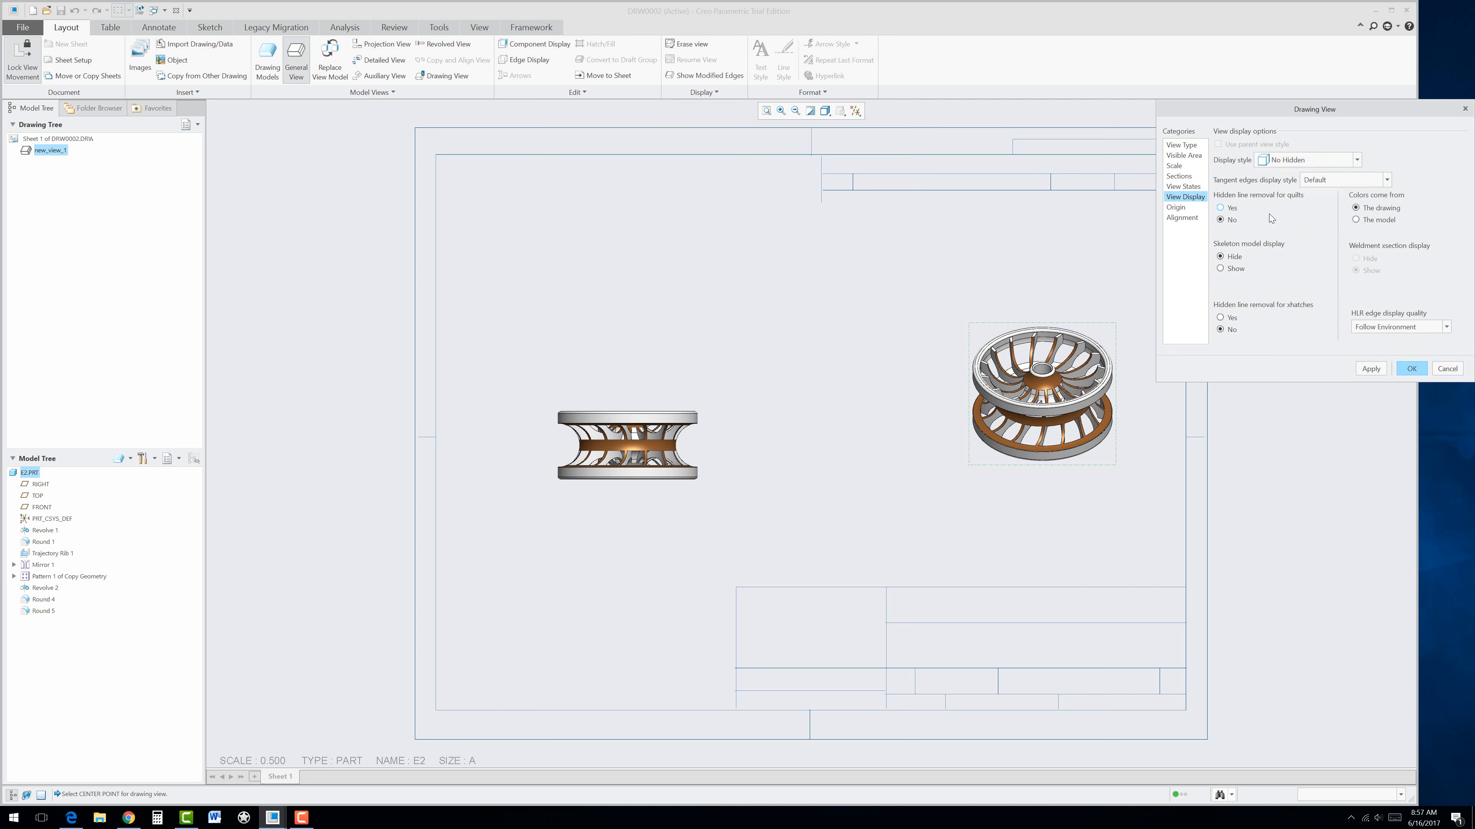
left_click(1333, 181)
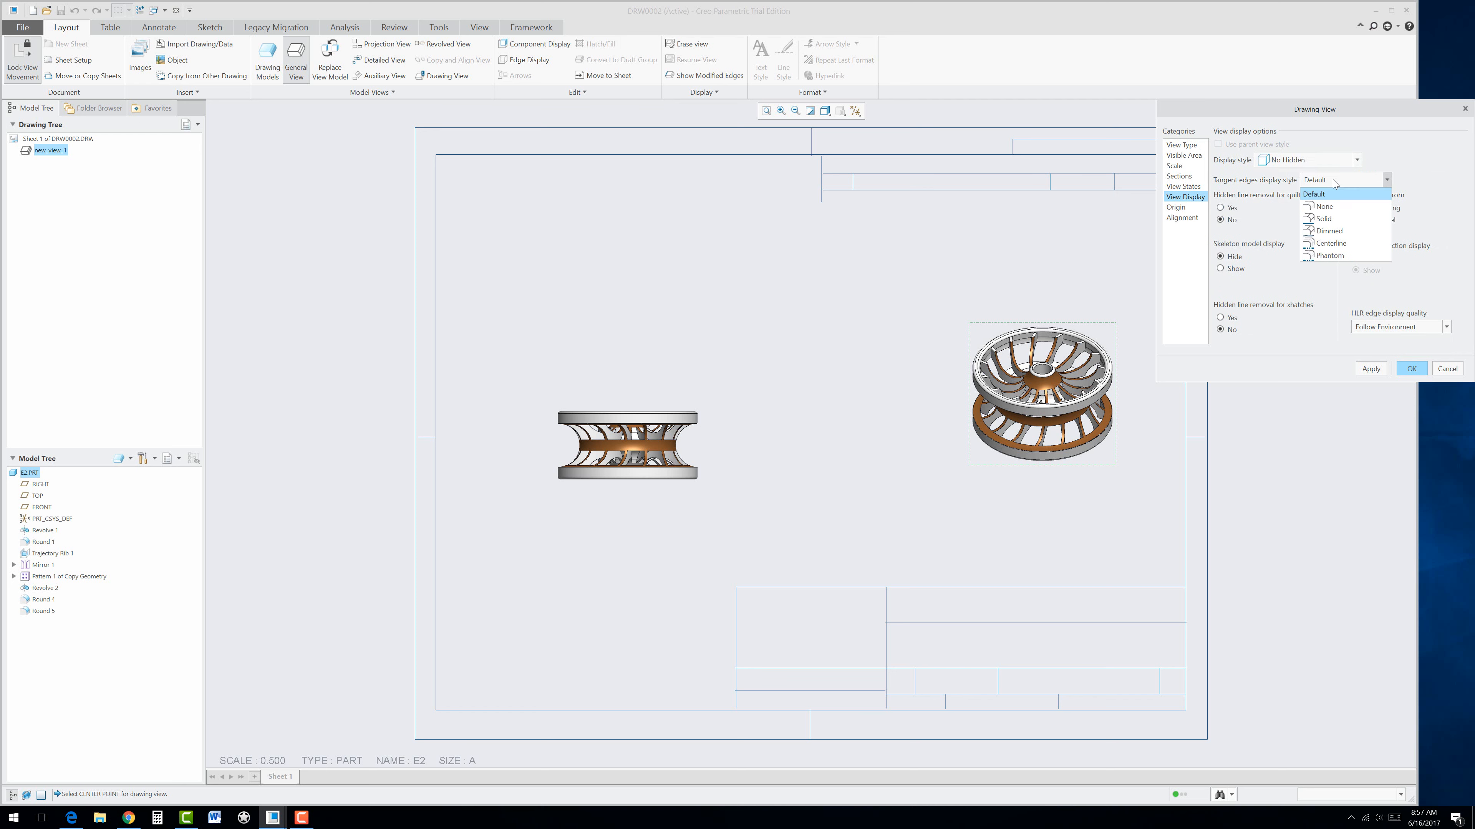
left_click(1329, 255)
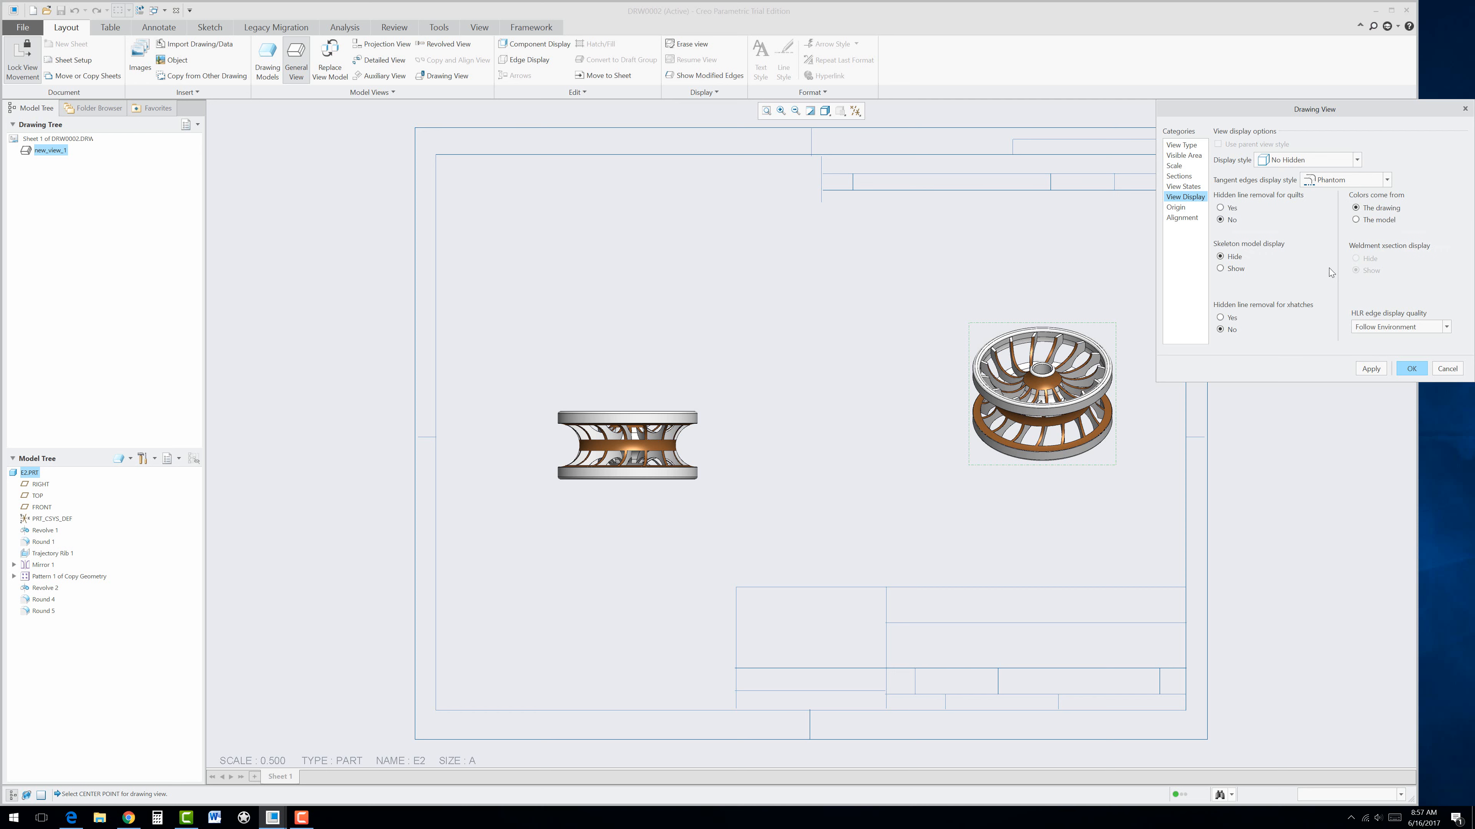
left_click(1372, 369)
left_click(1412, 371)
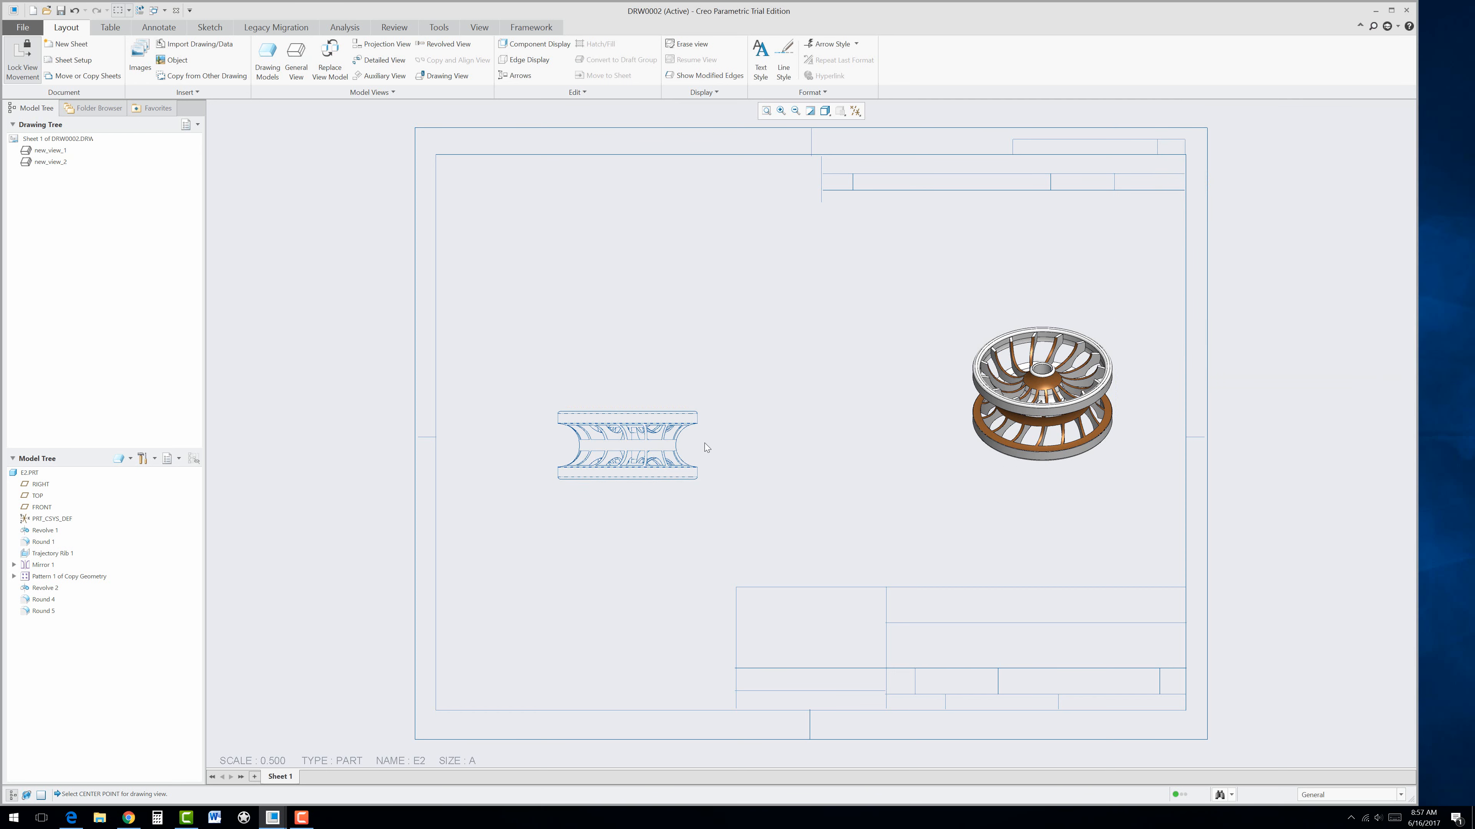
Step: Add a projection view of the wheel directly above the front view
left_click(691, 445)
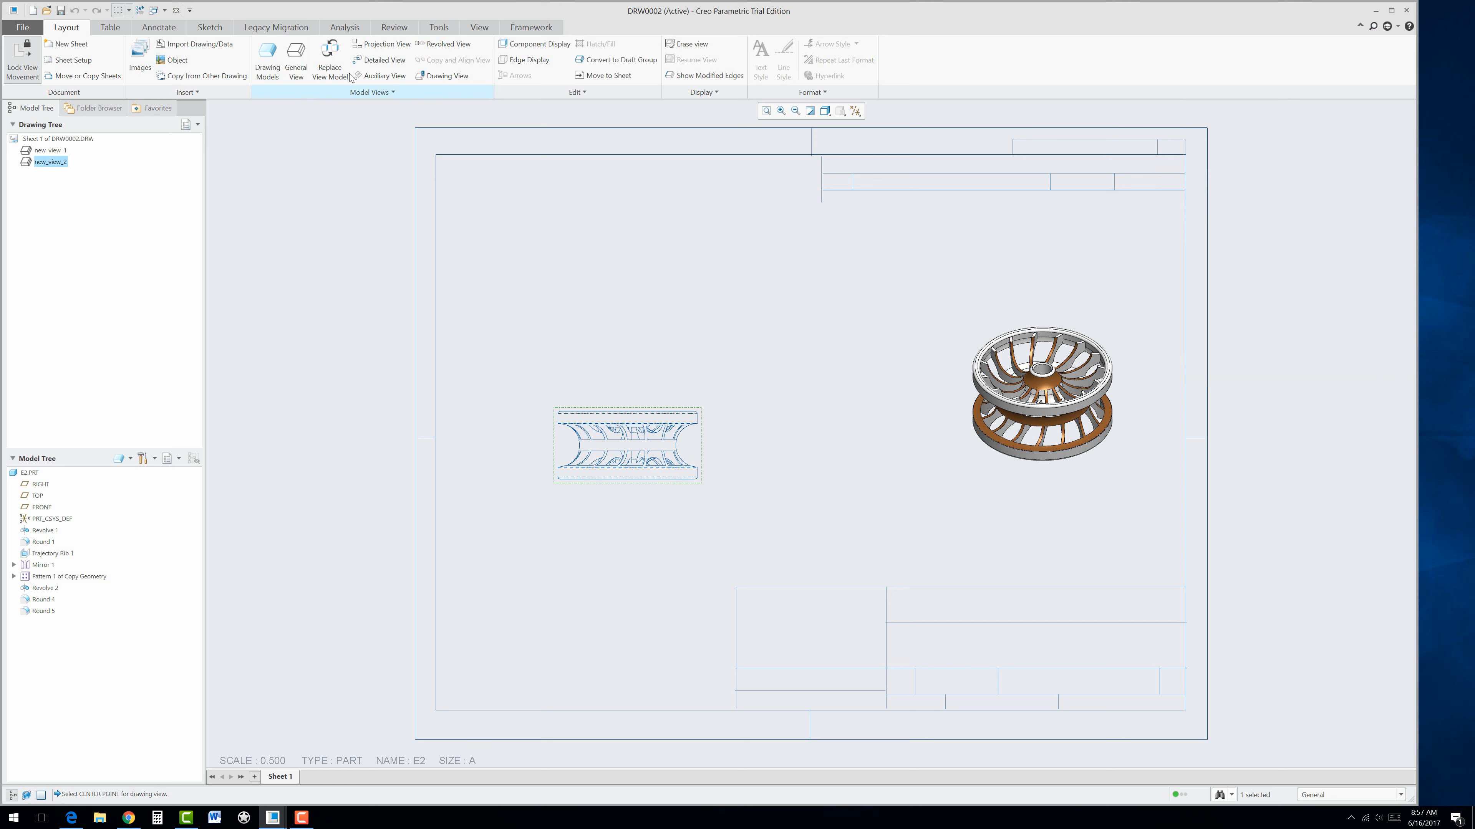
left_click(382, 45)
left_click(610, 308)
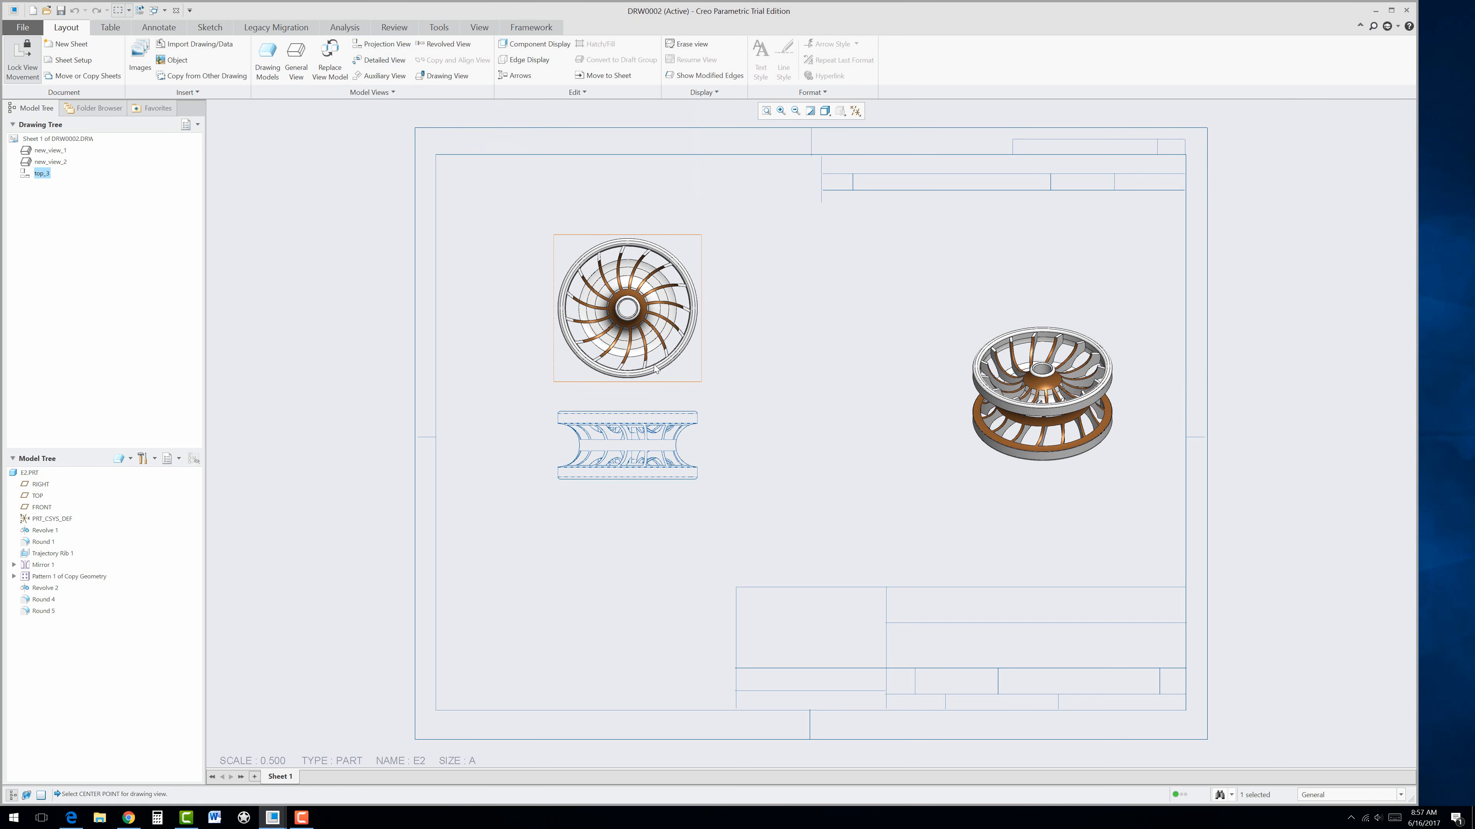
left_click(623, 500)
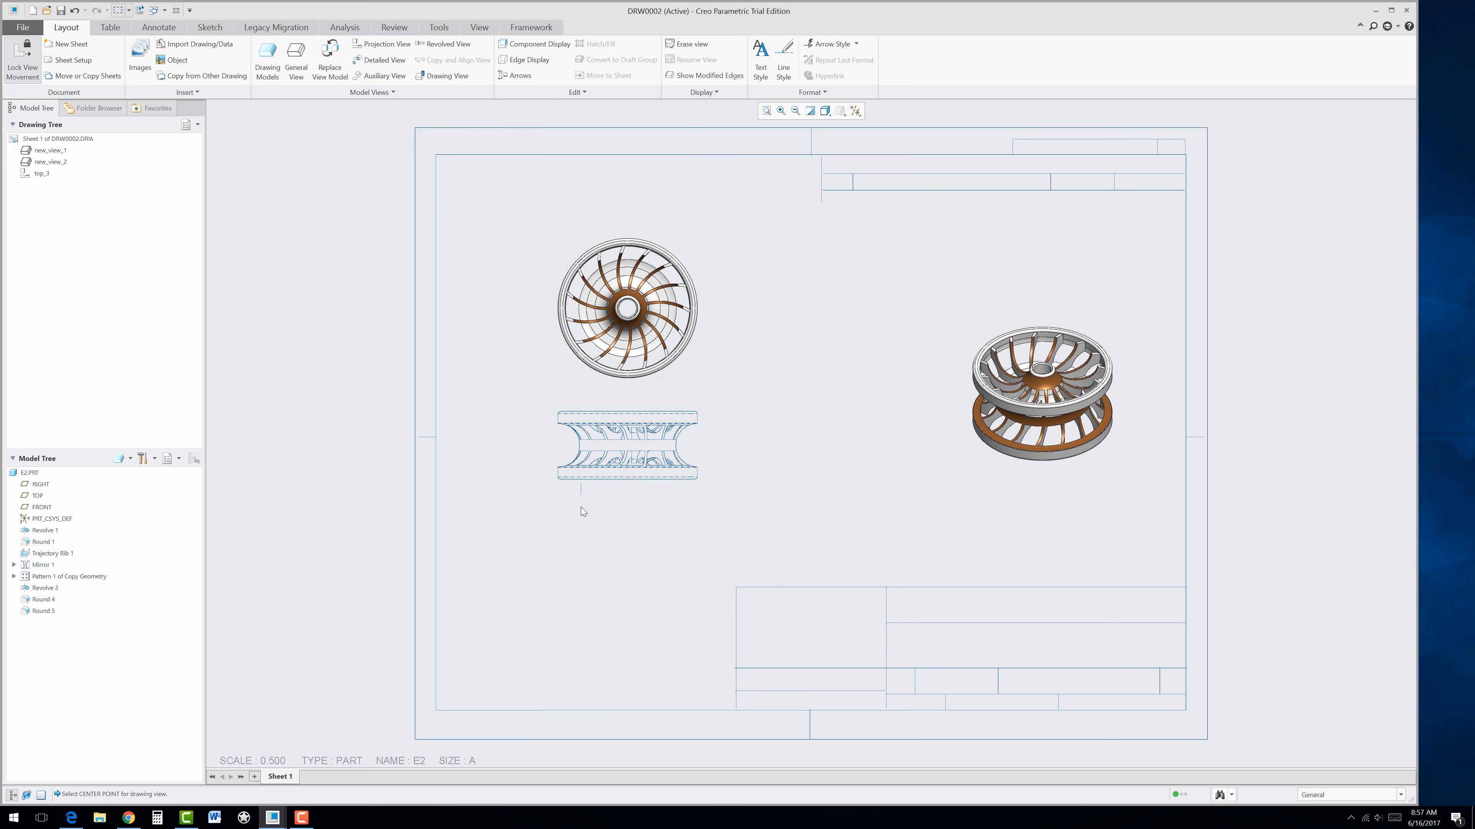
Step: Unlock view movement and move the front view and the projected top view lower on the sheet
left_click(665, 447)
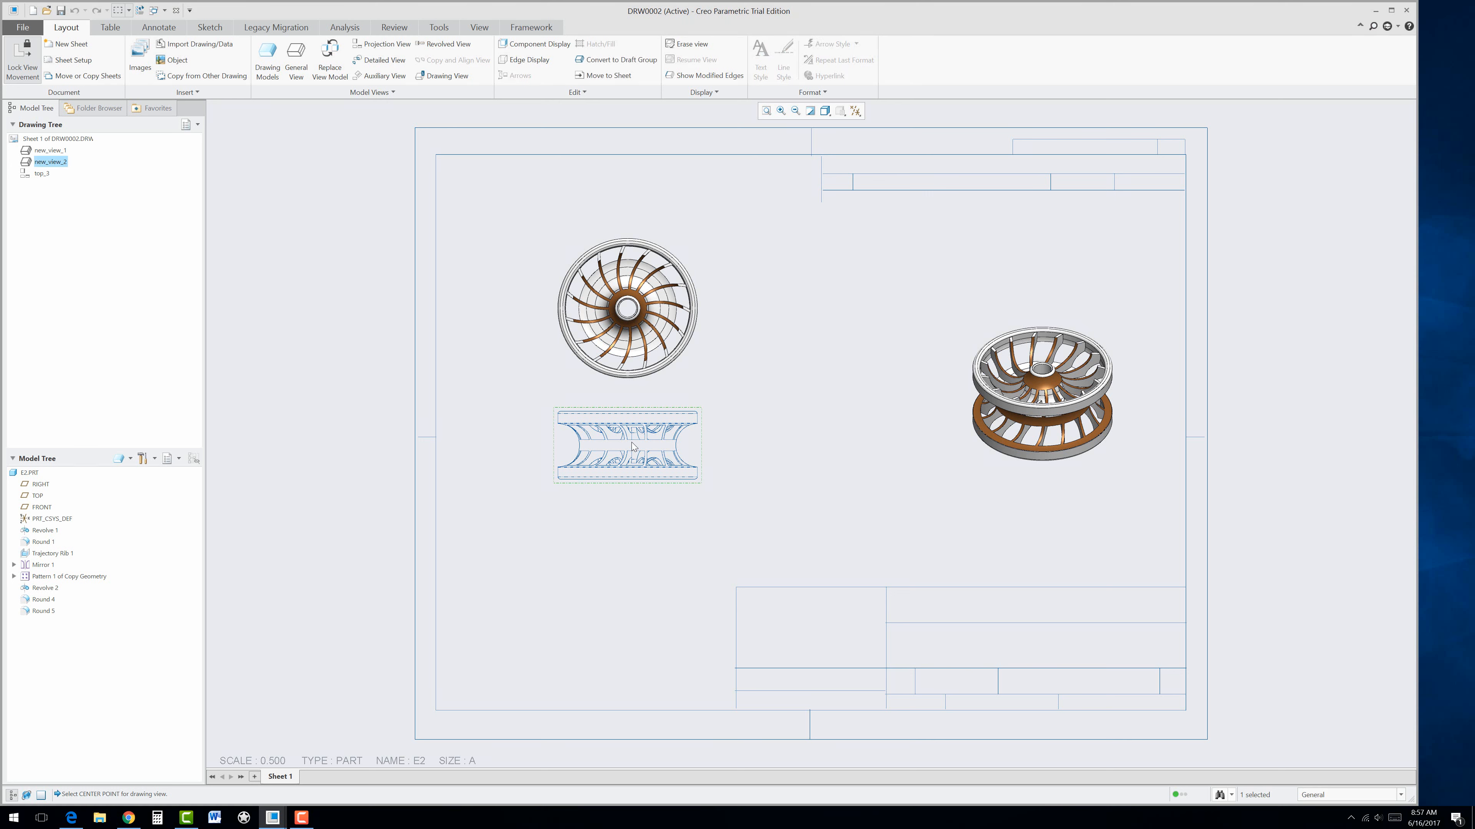
left_click(24, 60)
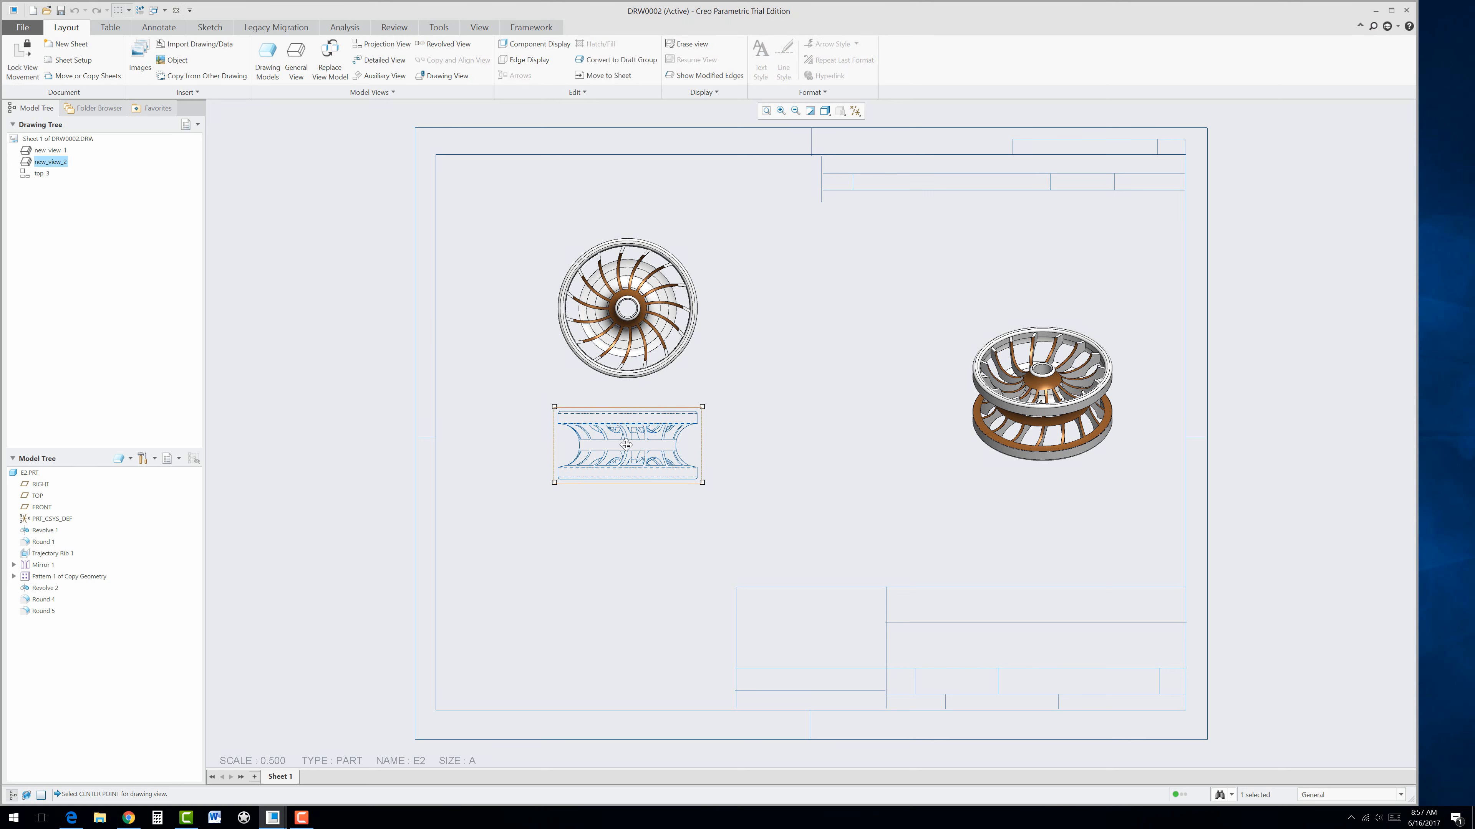
left_click_drag(629, 445, 631, 524)
left_click(628, 321)
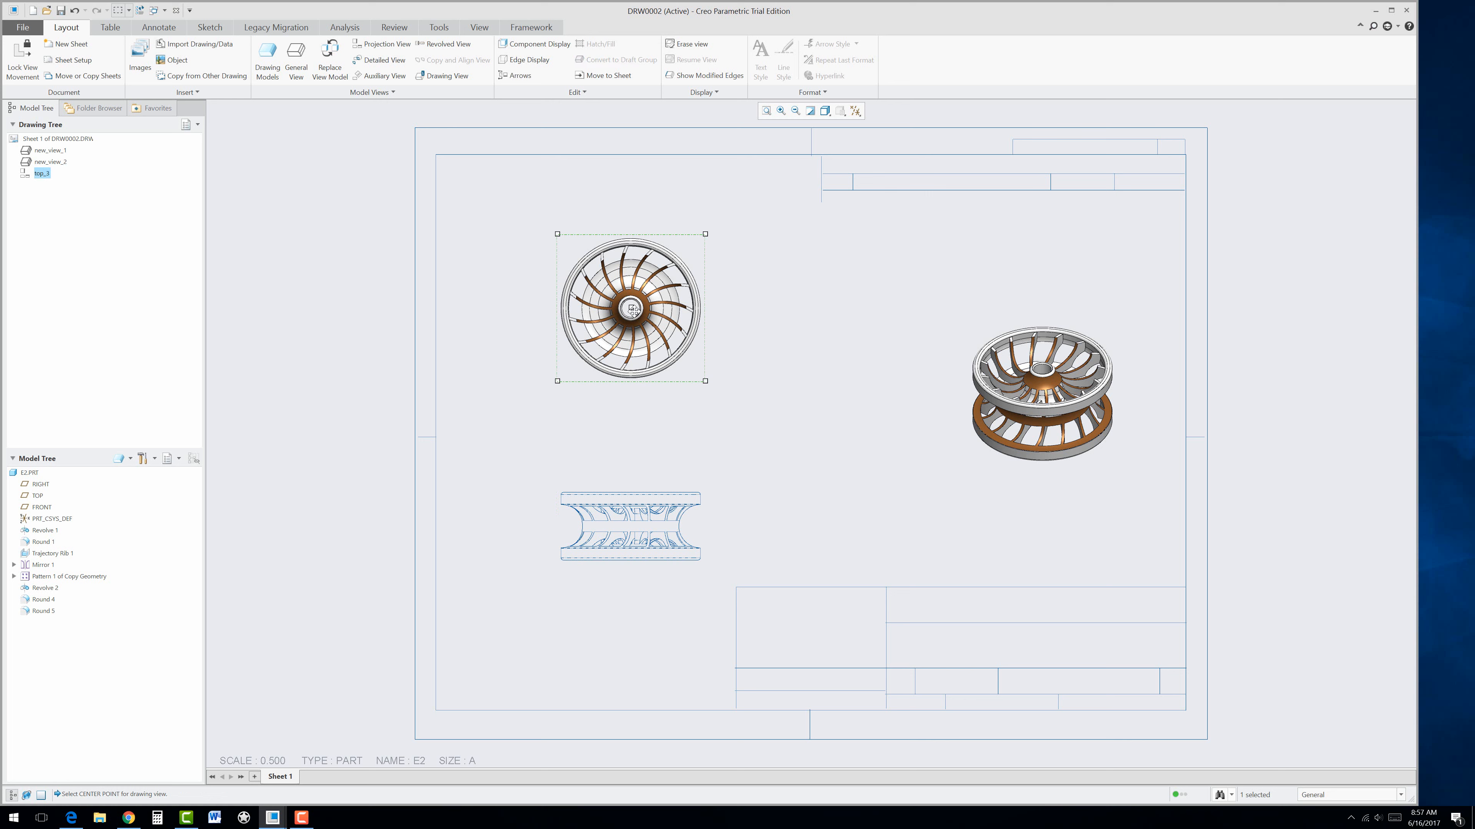
left_click_drag(630, 308, 631, 364)
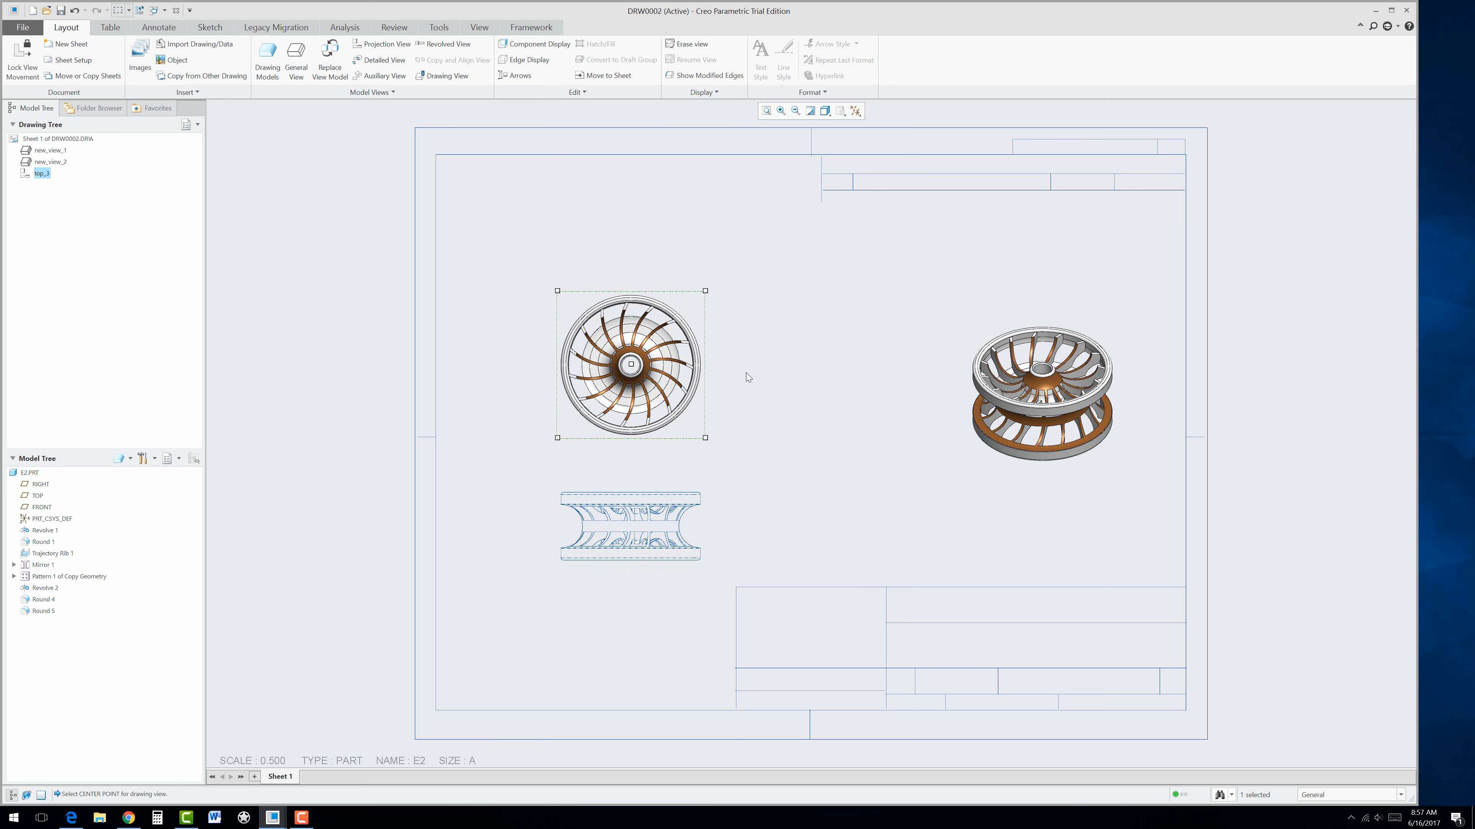
Step: Set the projected top view's display style to No Hidden and its tangent edges to Phantom
double_click(687, 394)
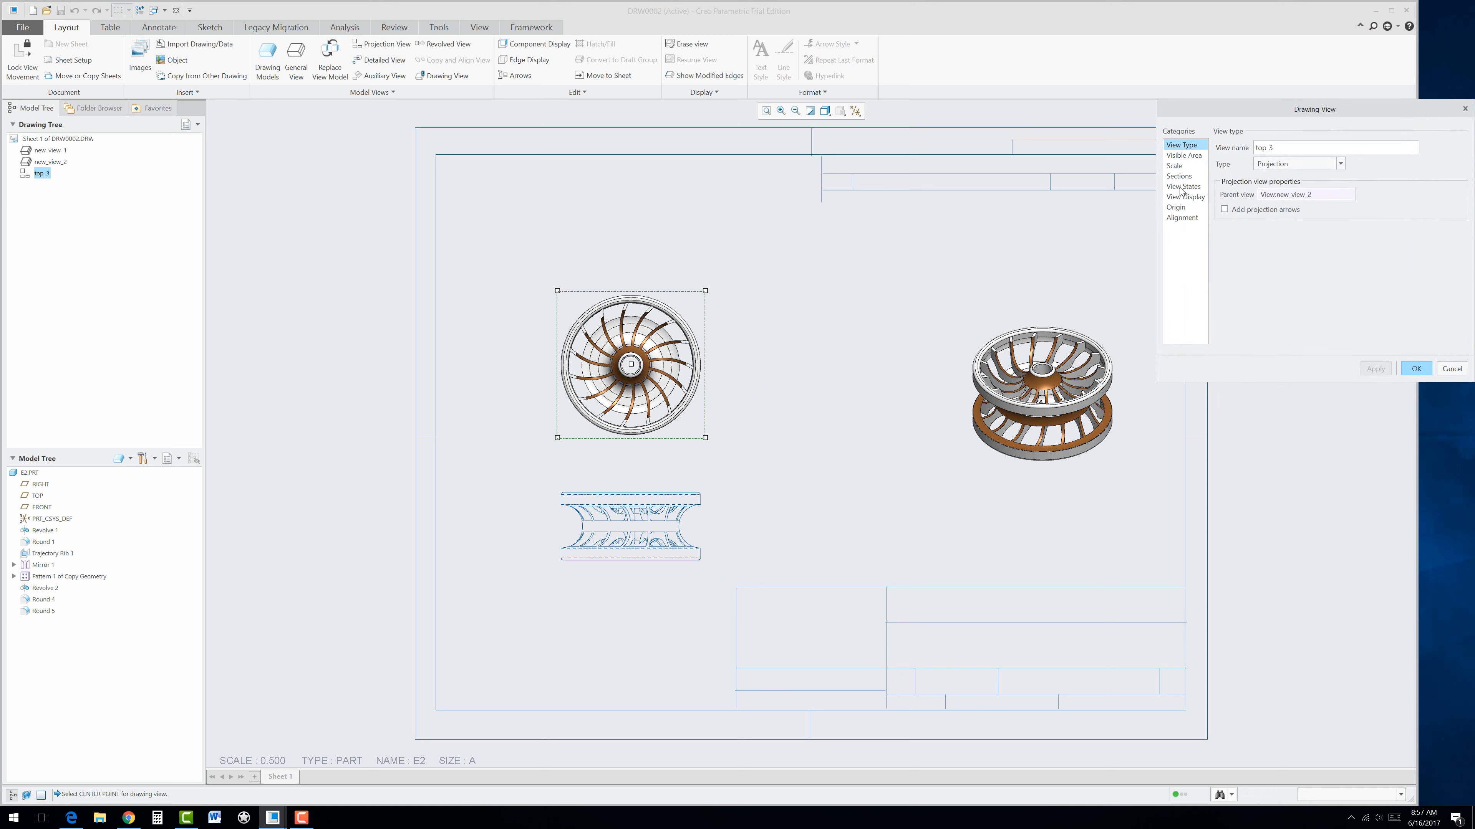
left_click(1182, 197)
left_click(1257, 163)
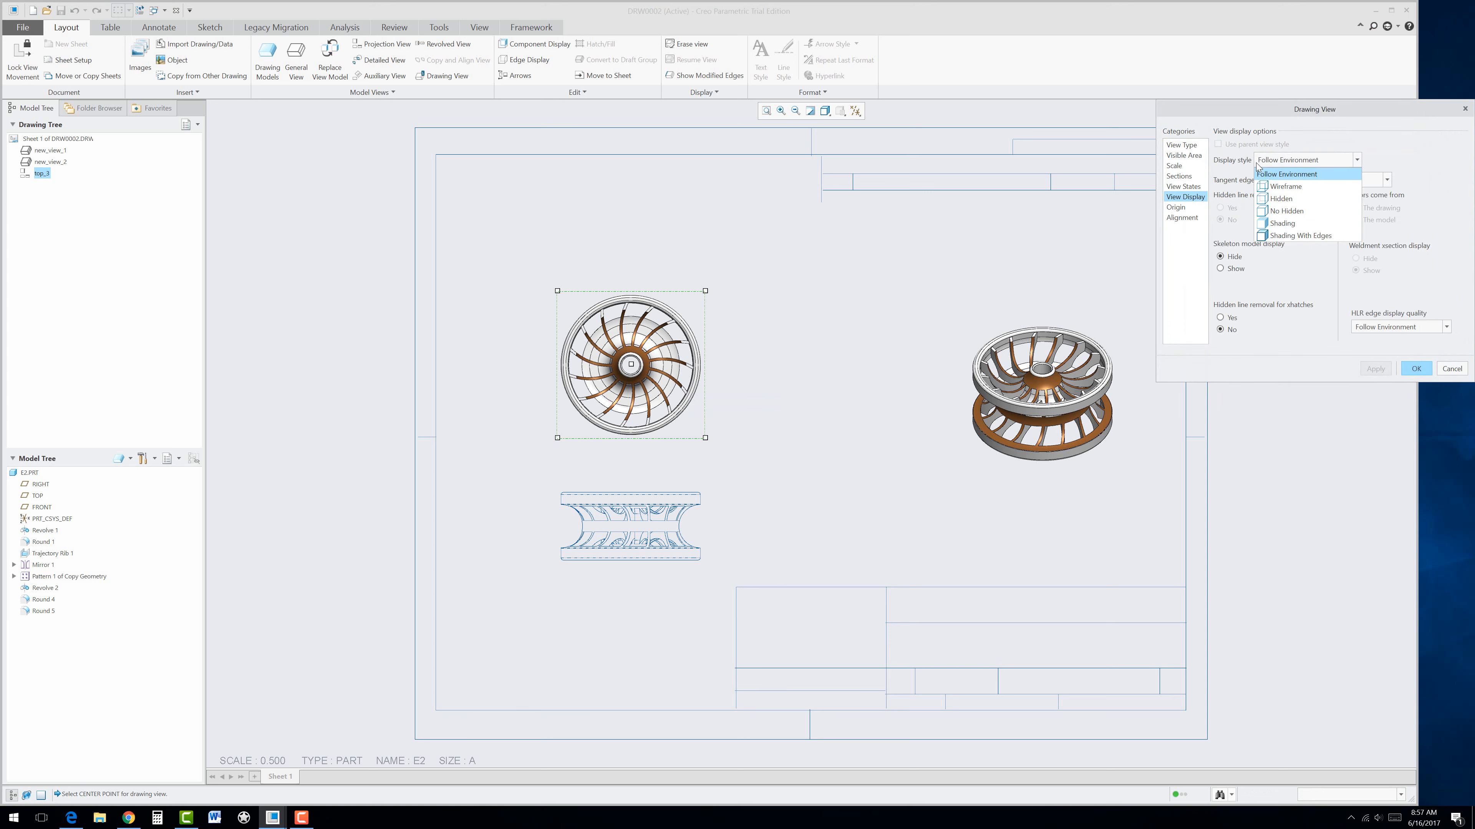
left_click(1286, 211)
left_click(1386, 179)
left_click(1335, 257)
left_click(1371, 368)
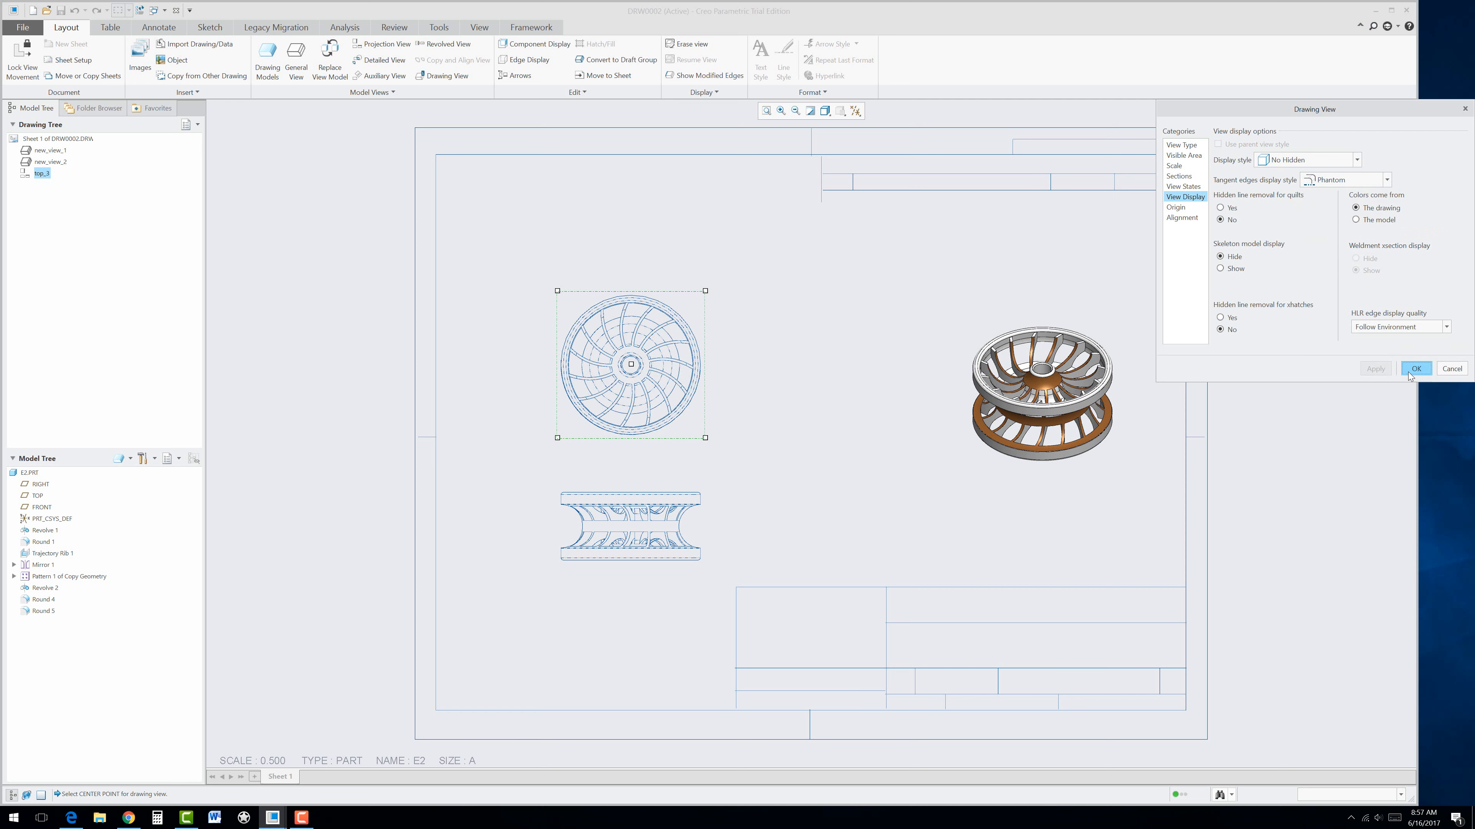
left_click(1411, 368)
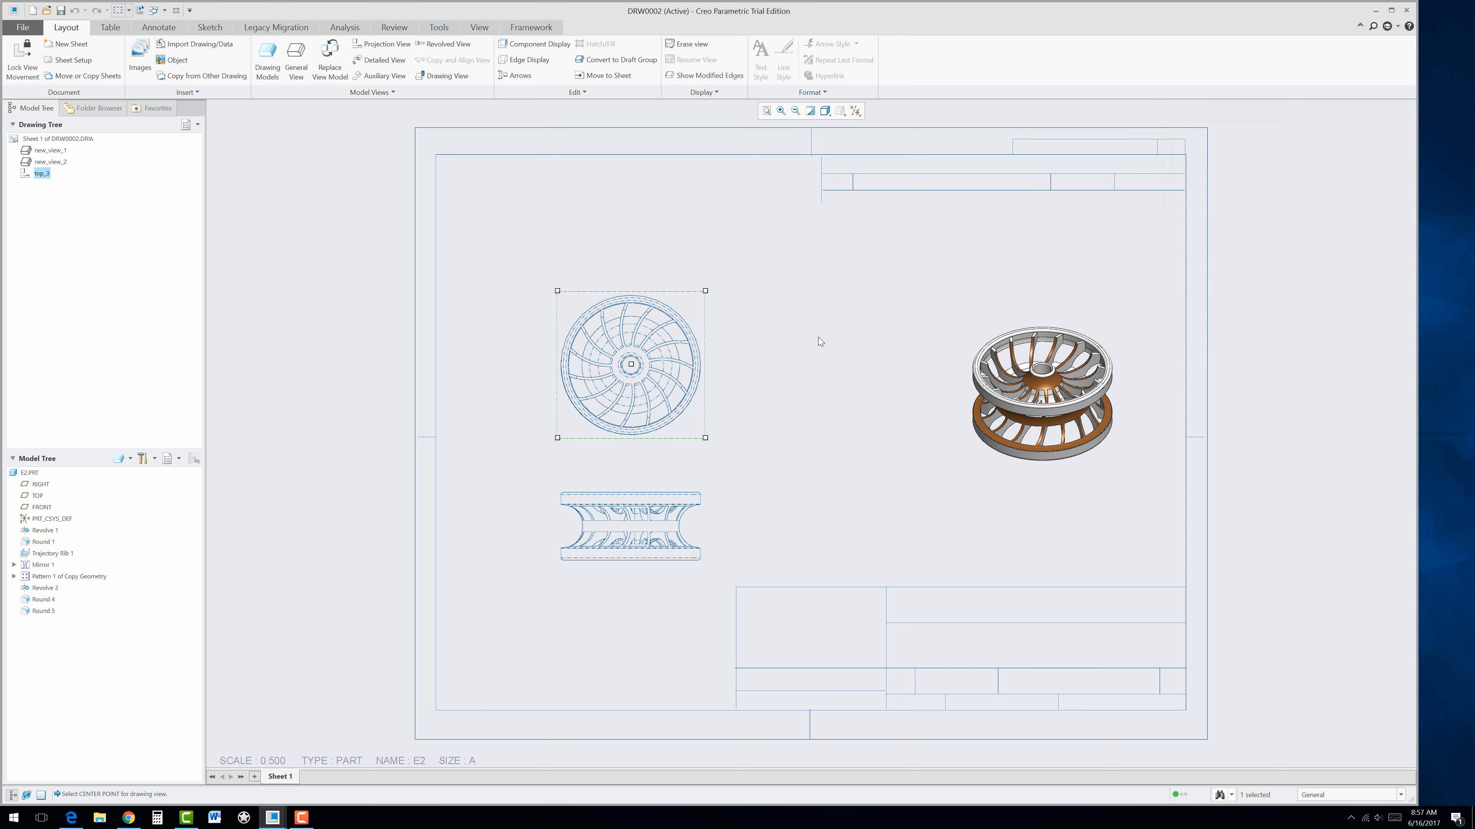
Step: Add a projection view of the wheel to the right of the top view
left_click(686, 432)
left_click(381, 44)
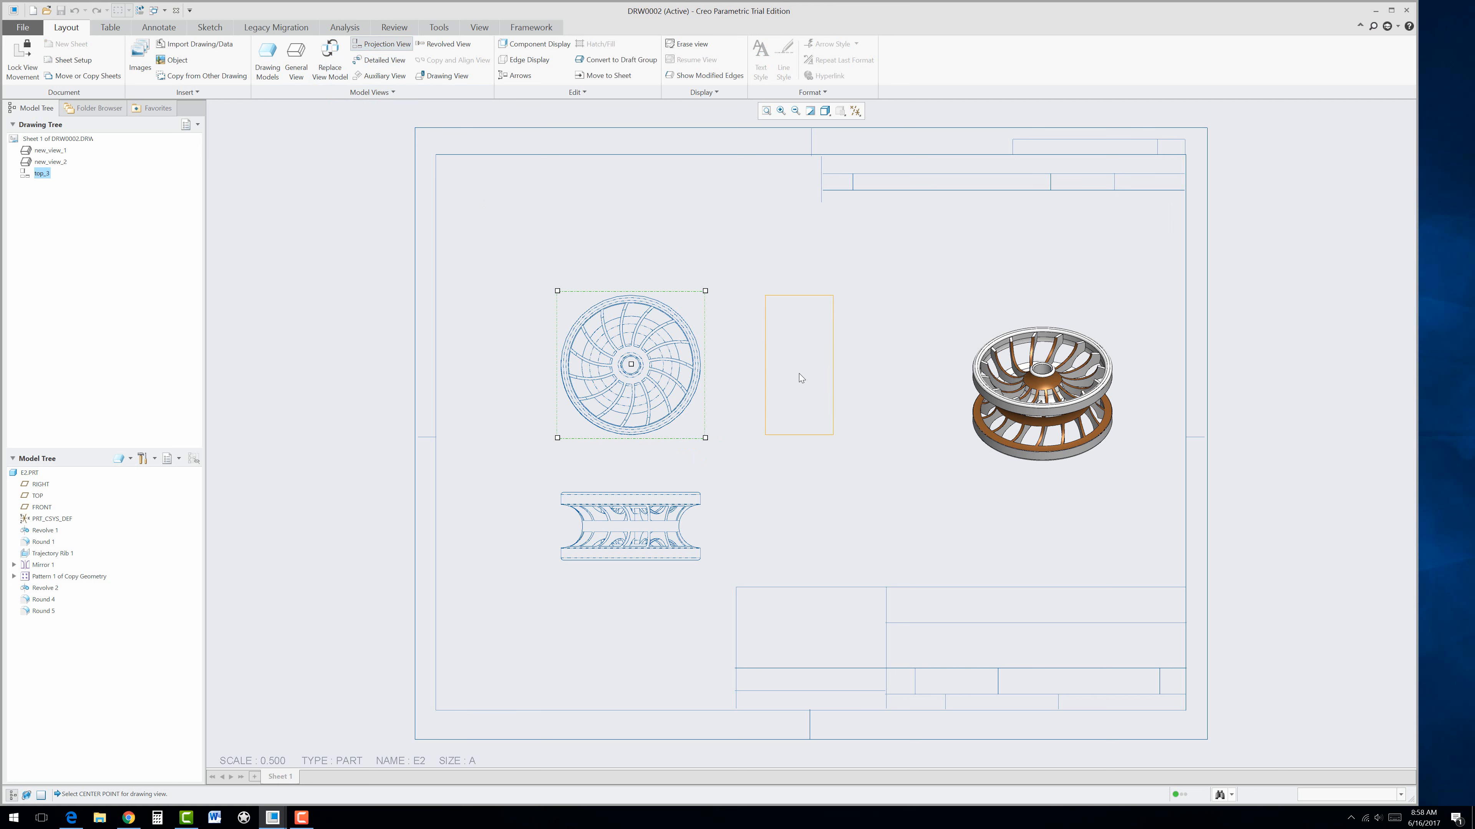
left_click(790, 370)
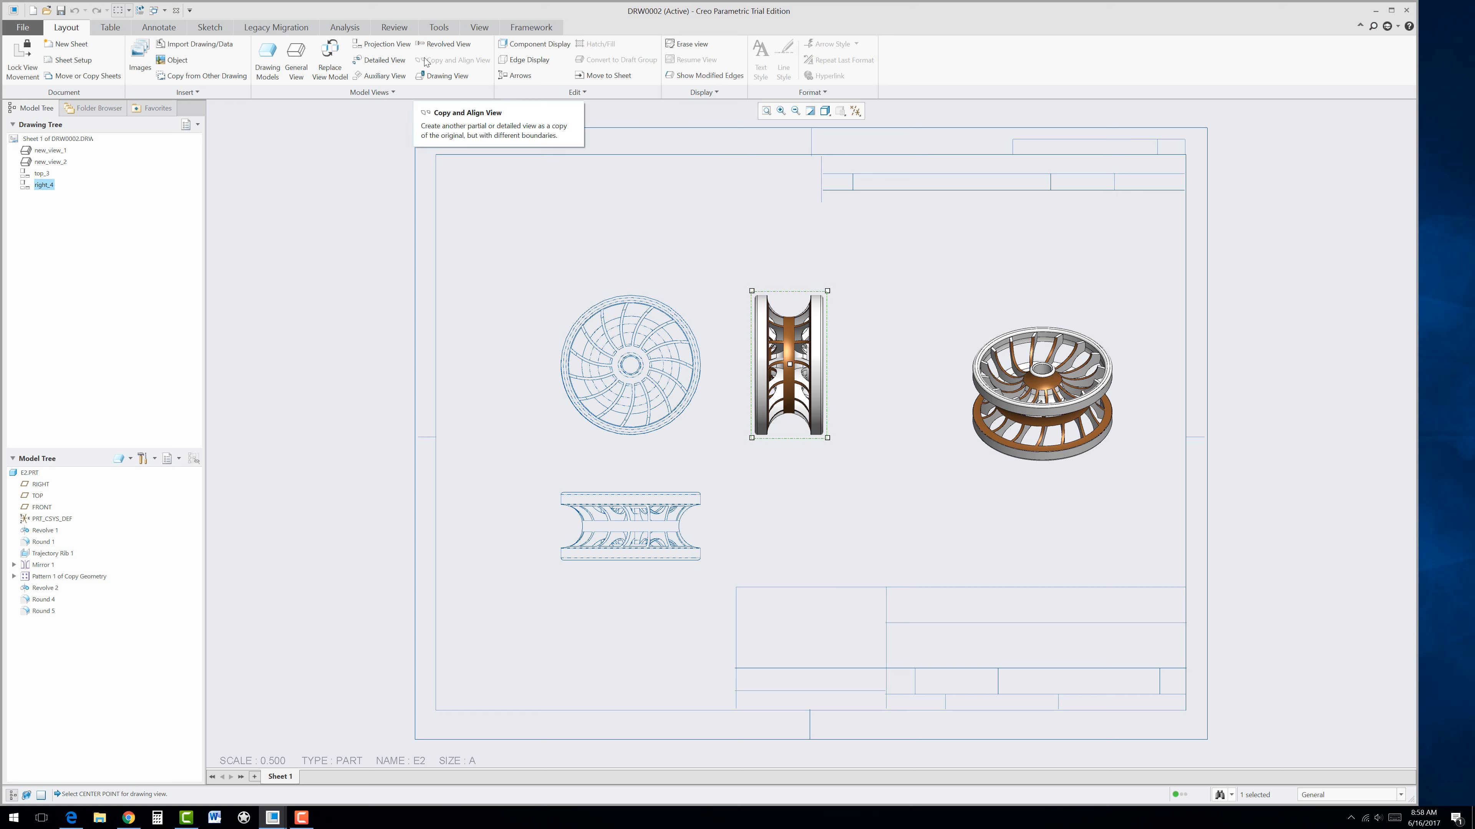
Step: Edit the projected right view's properties and create a planar, single 2D cross-section named A
double_click(810, 372)
left_click(1181, 197)
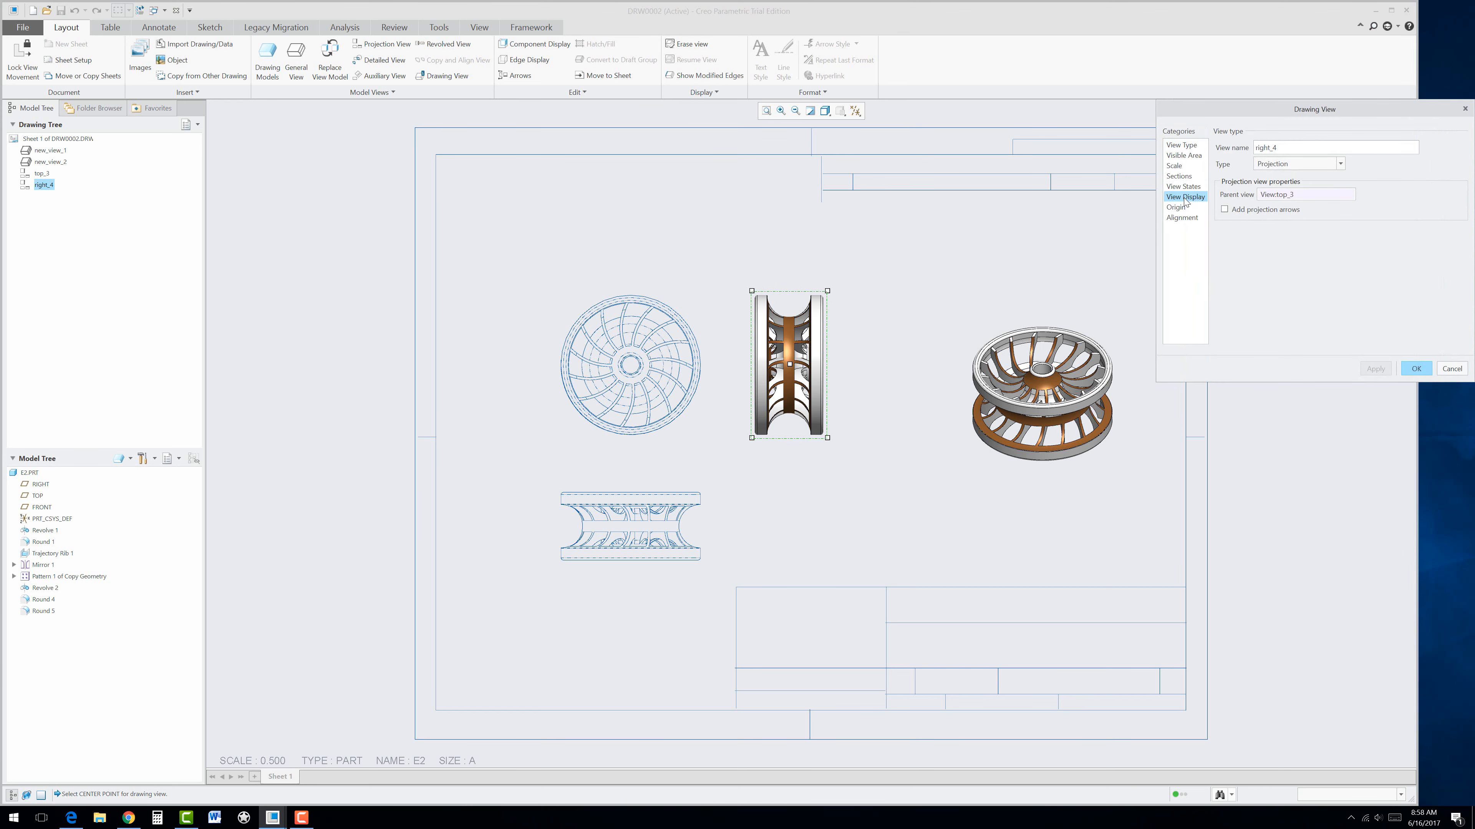
left_click(1178, 176)
left_click(1218, 155)
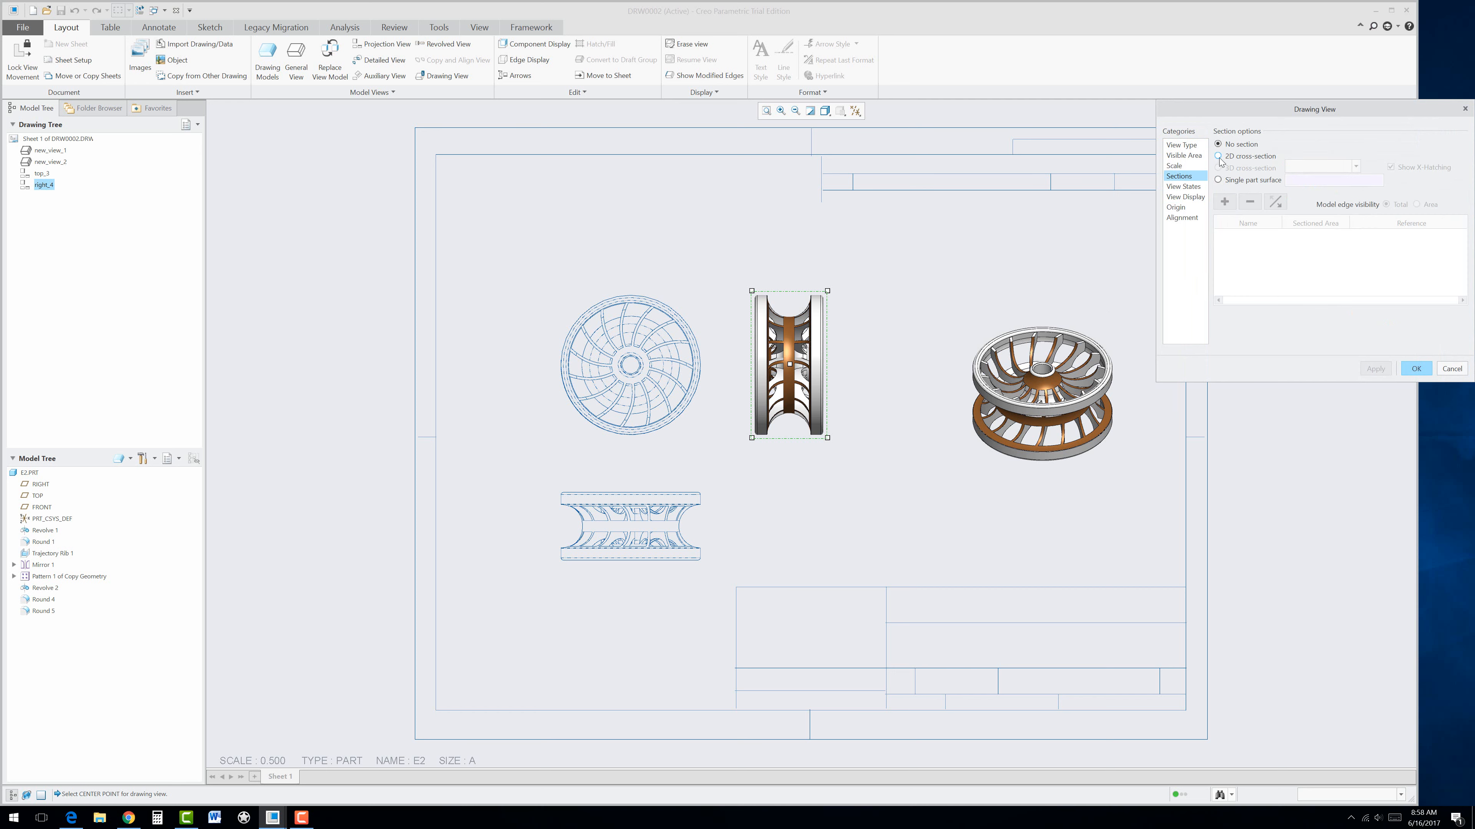
left_click(1224, 207)
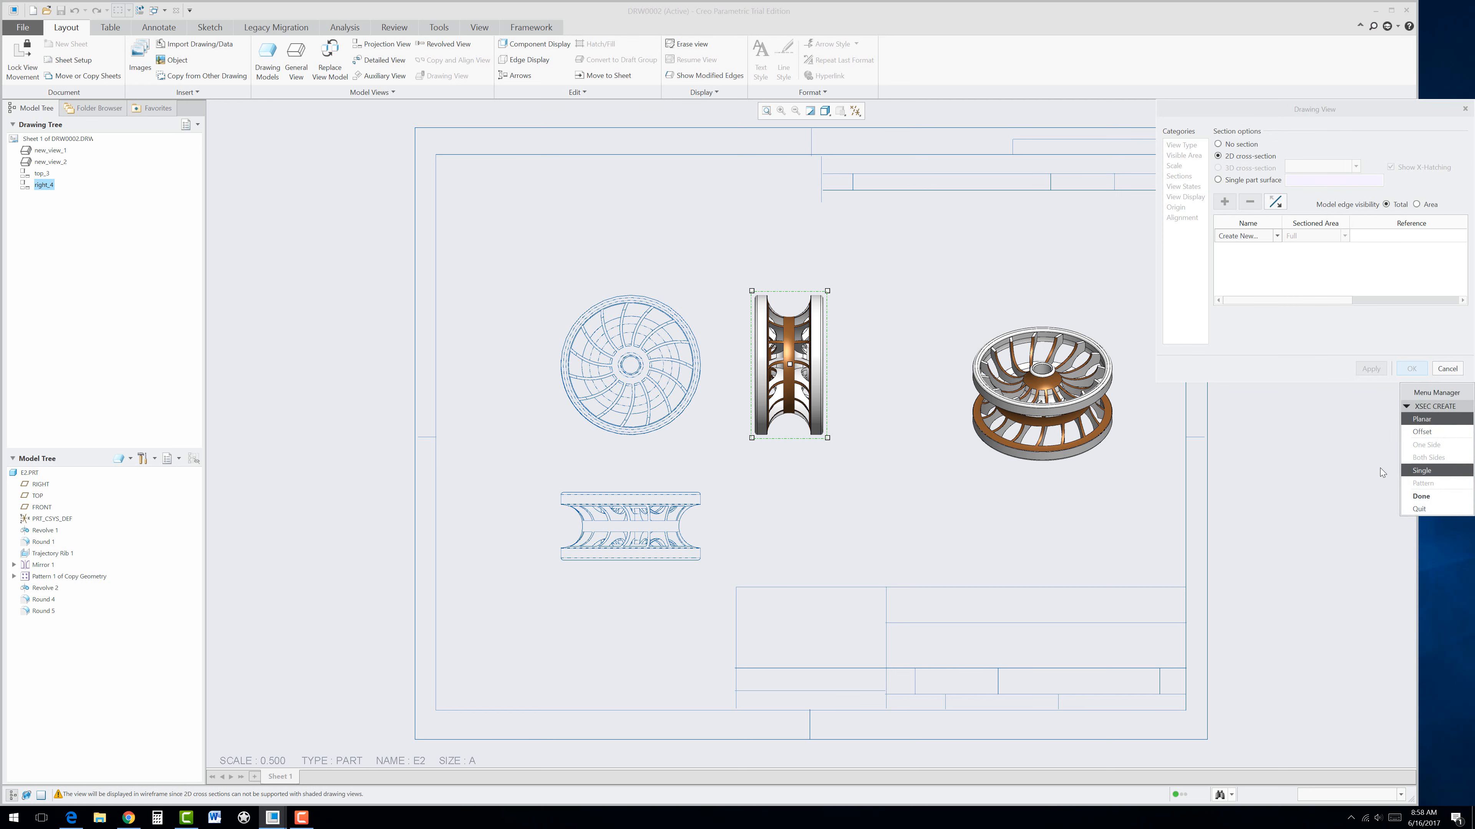
left_click(1419, 496)
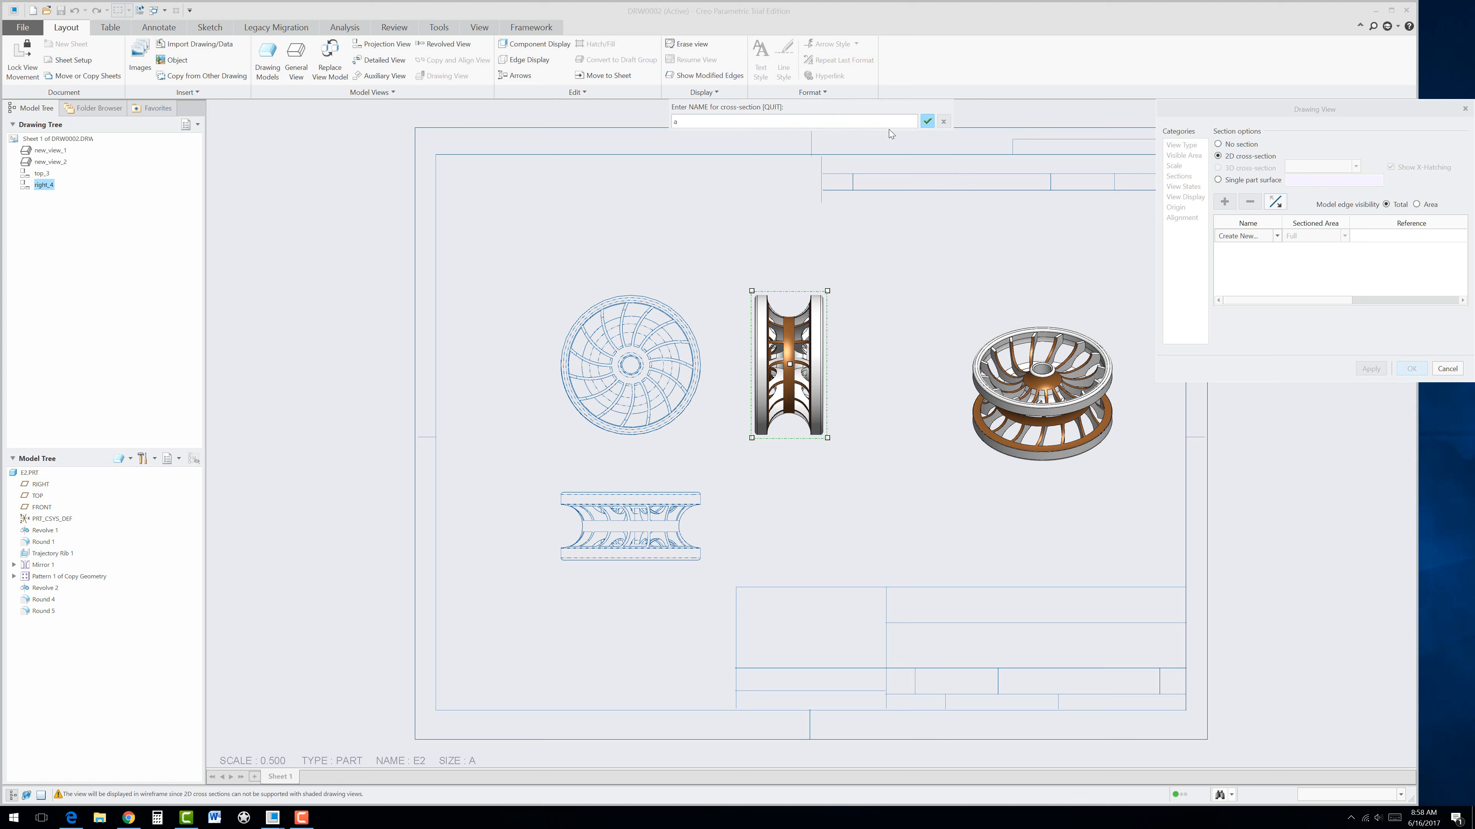
left_click(927, 121)
Step: Display the datum planes, pick the vertical plane through the wheel's center in the top view as section A's cutting plane, and apply it
left_click(856, 110)
left_click(856, 175)
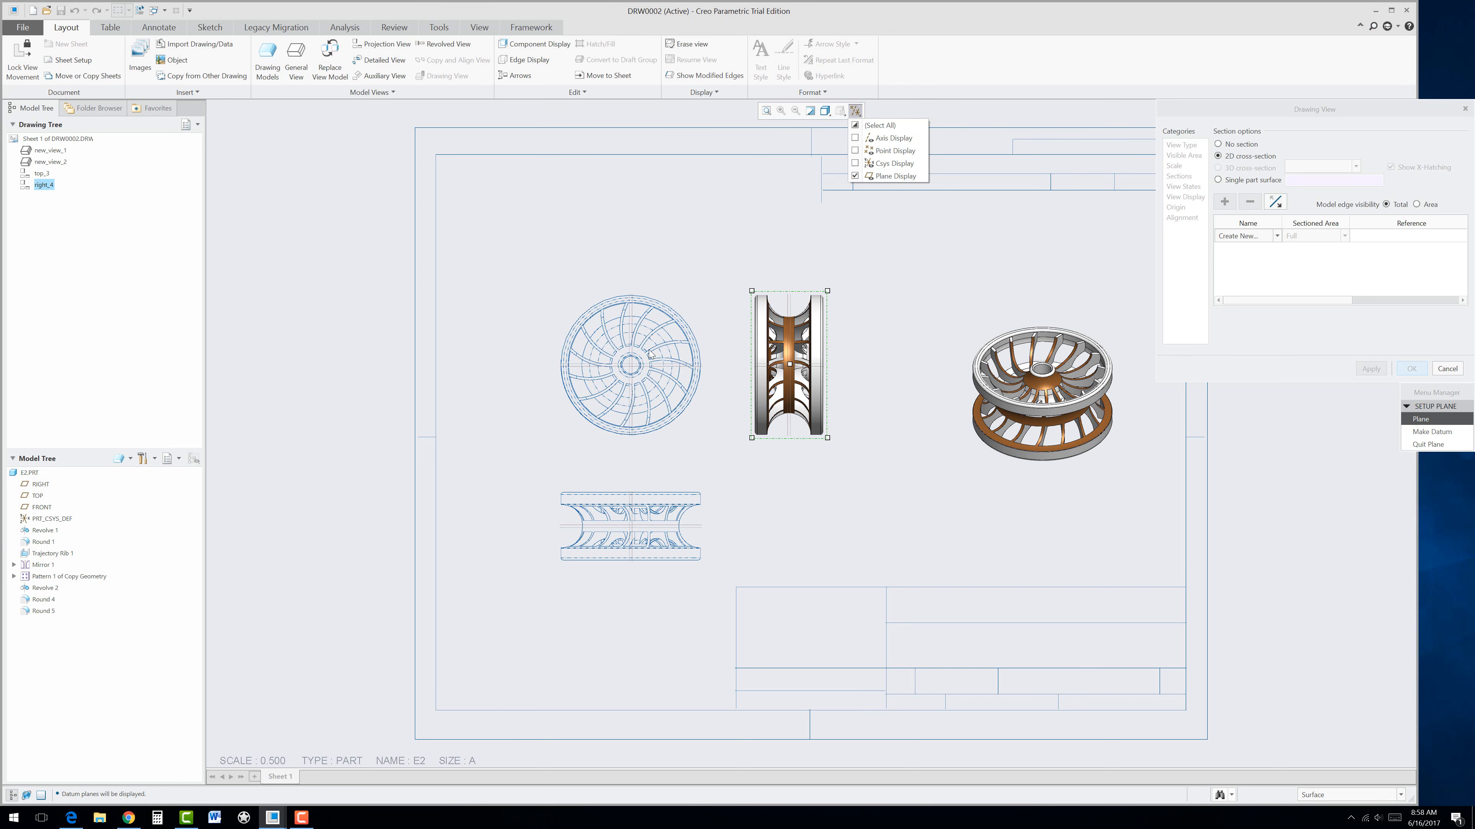
left_click(630, 333)
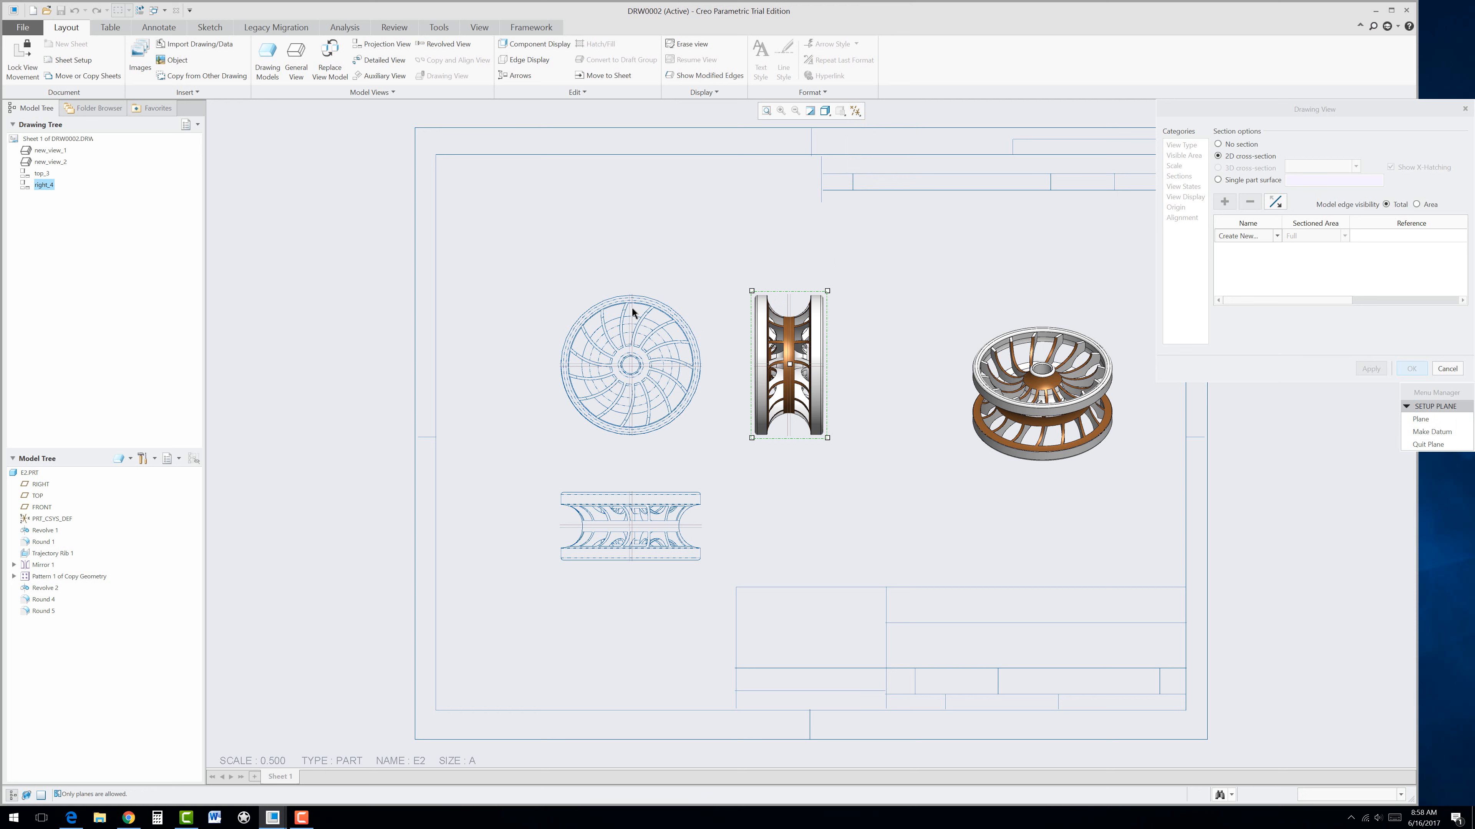
scroll(628, 302, "down", 5)
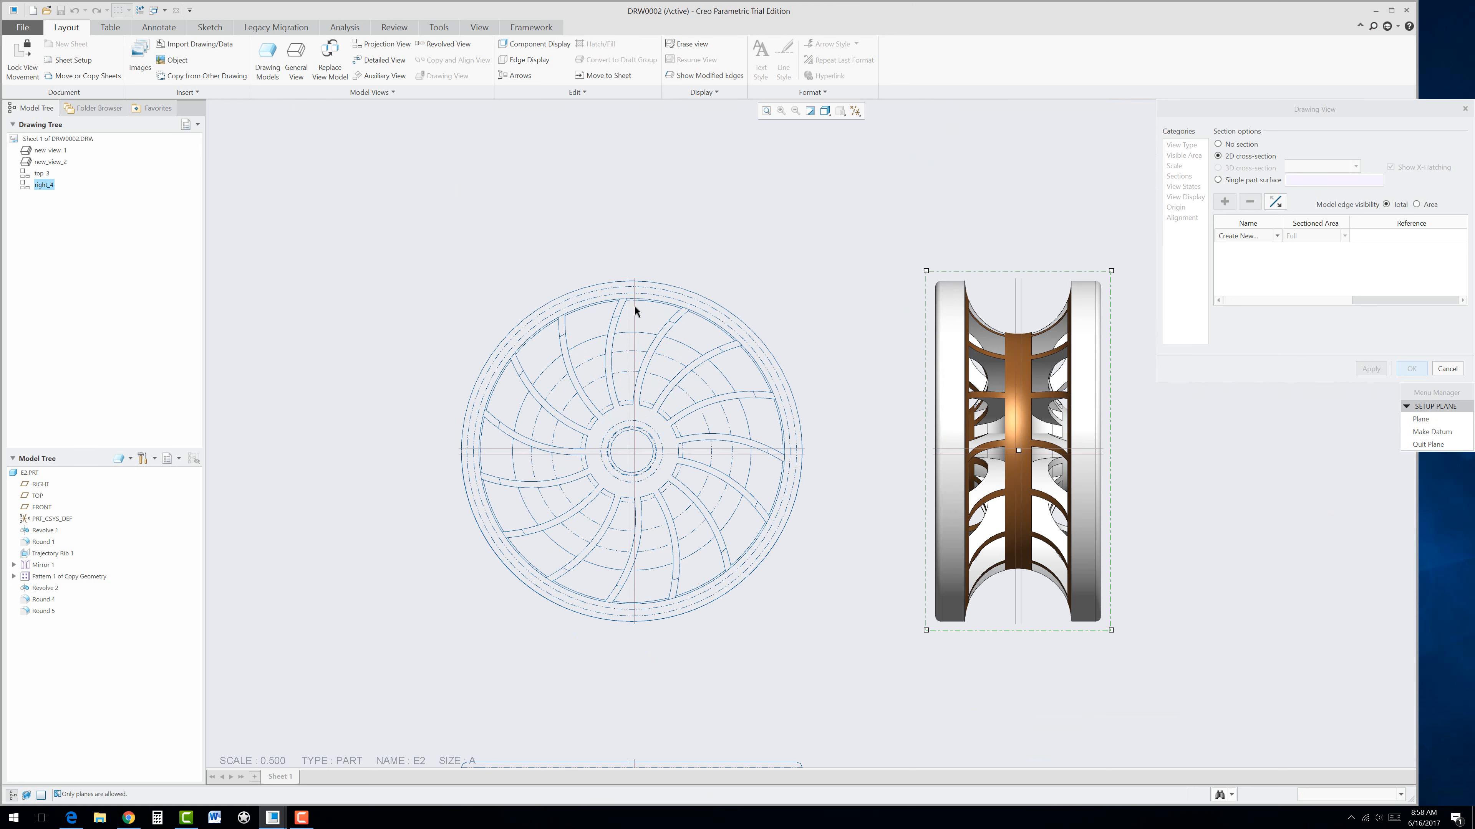
scroll(633, 323, "up", 3)
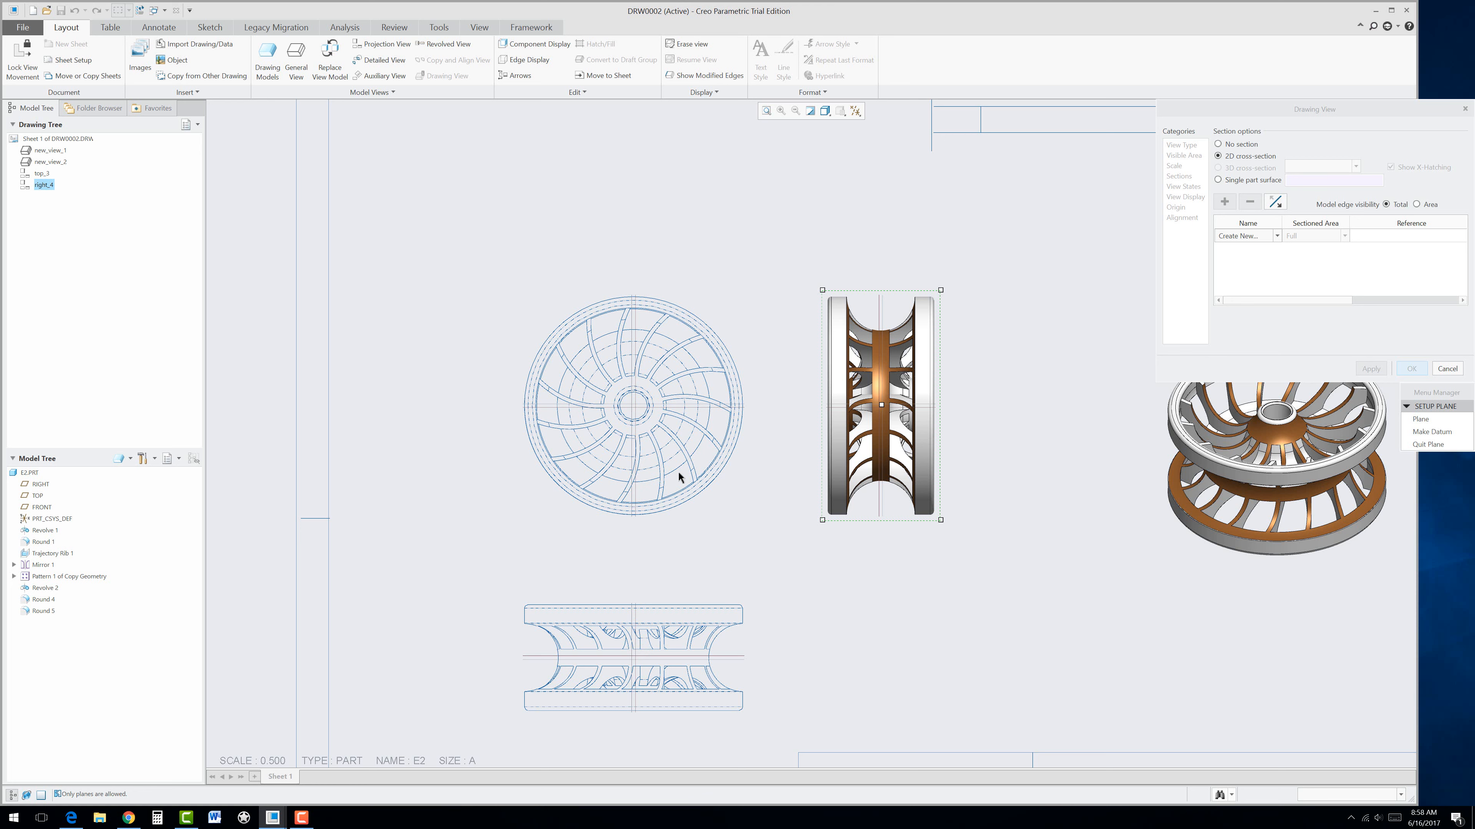
scroll(661, 418, "down", 2)
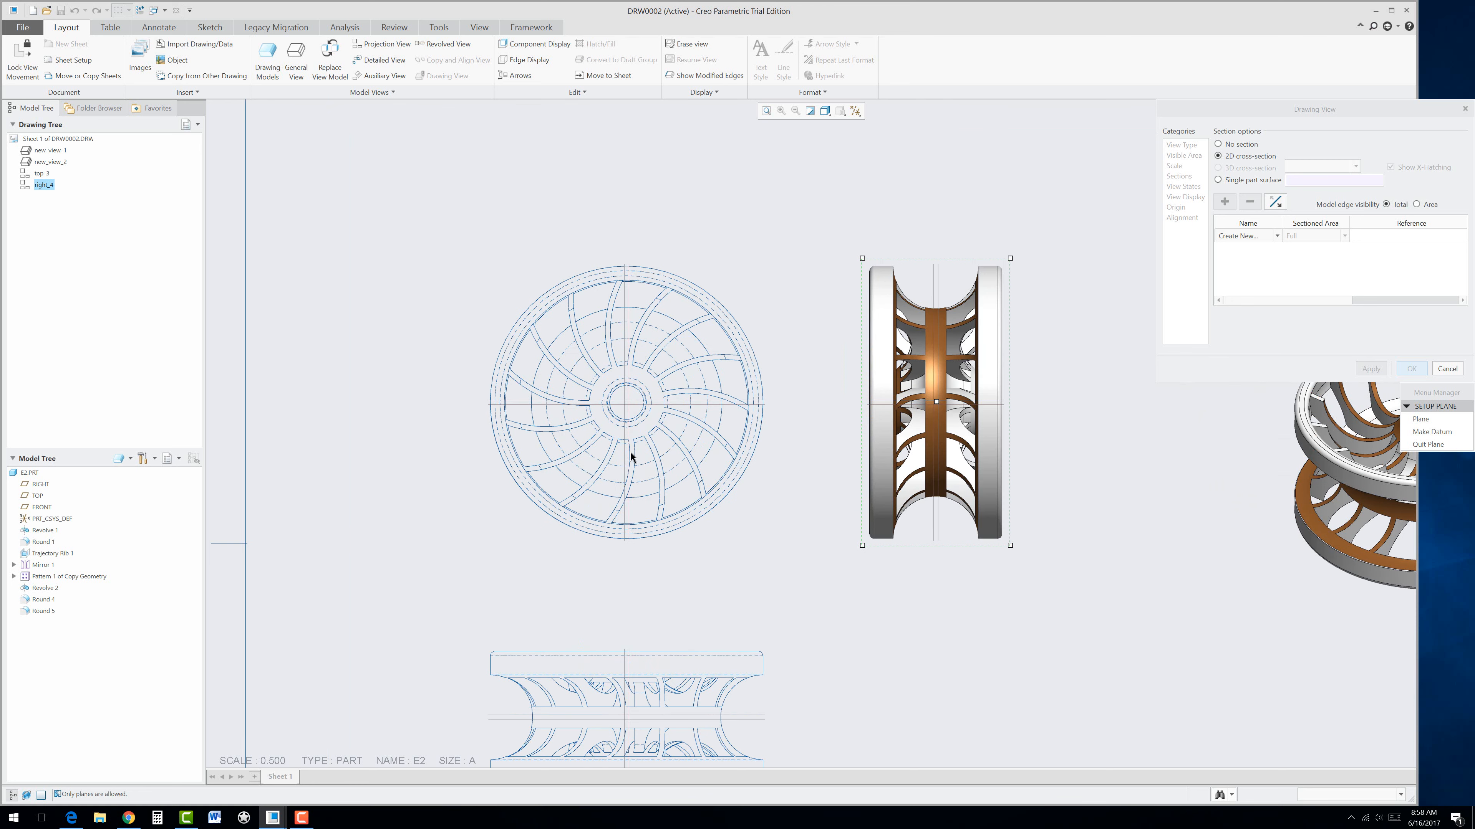
left_click(1420, 420)
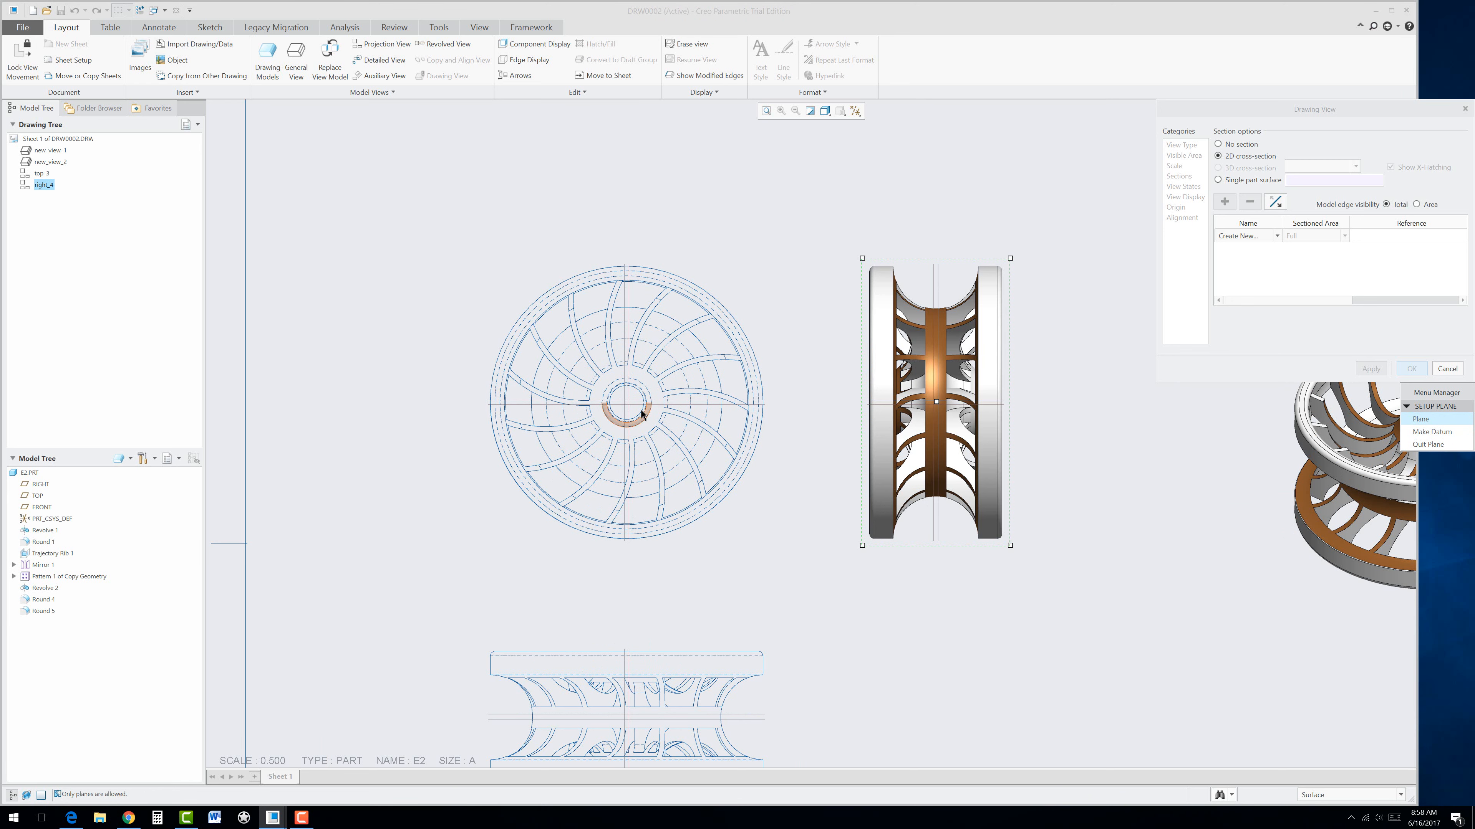
left_click(626, 398)
type("A")
key("Return")
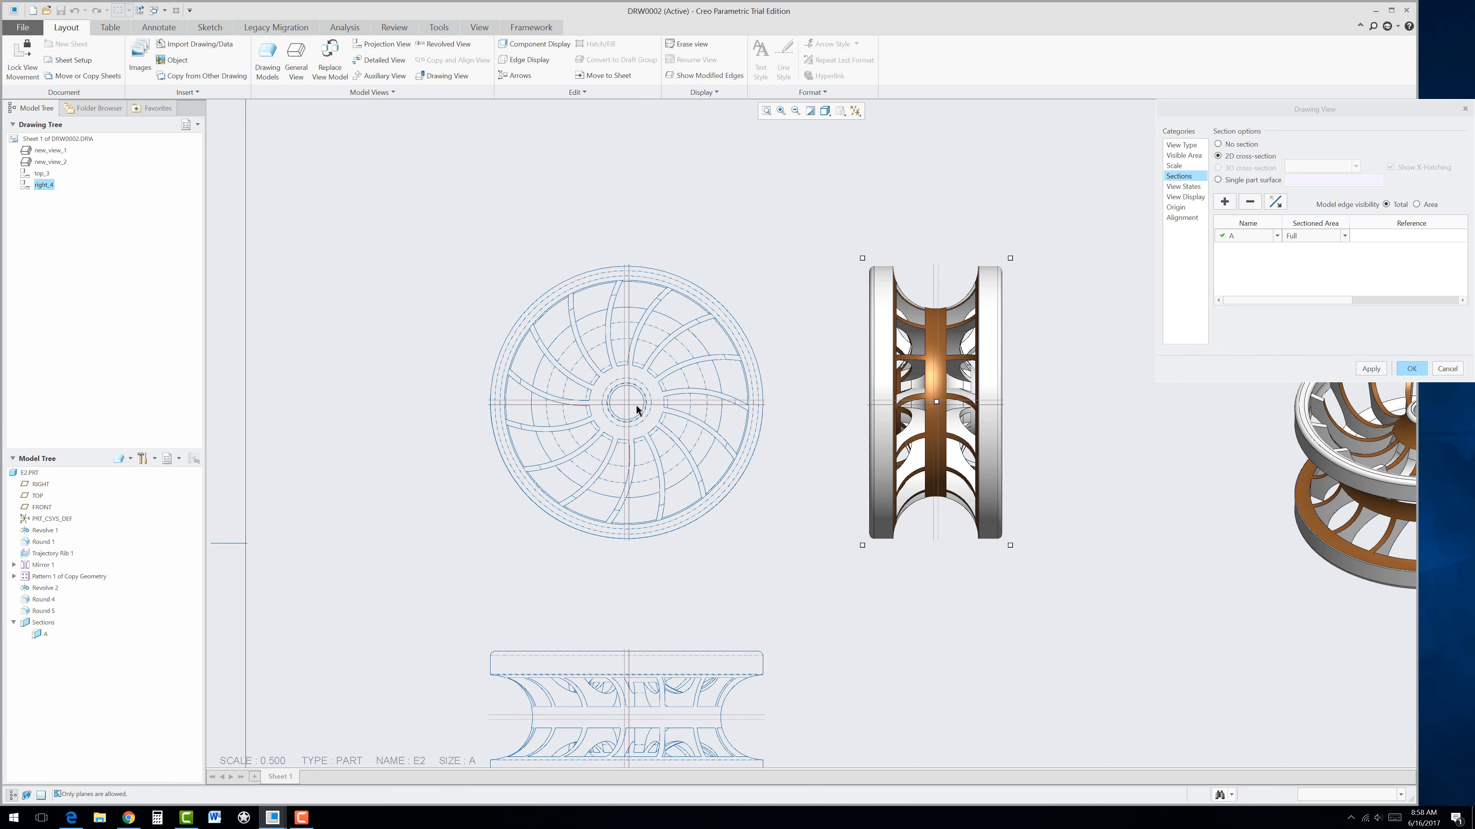
left_click(1371, 369)
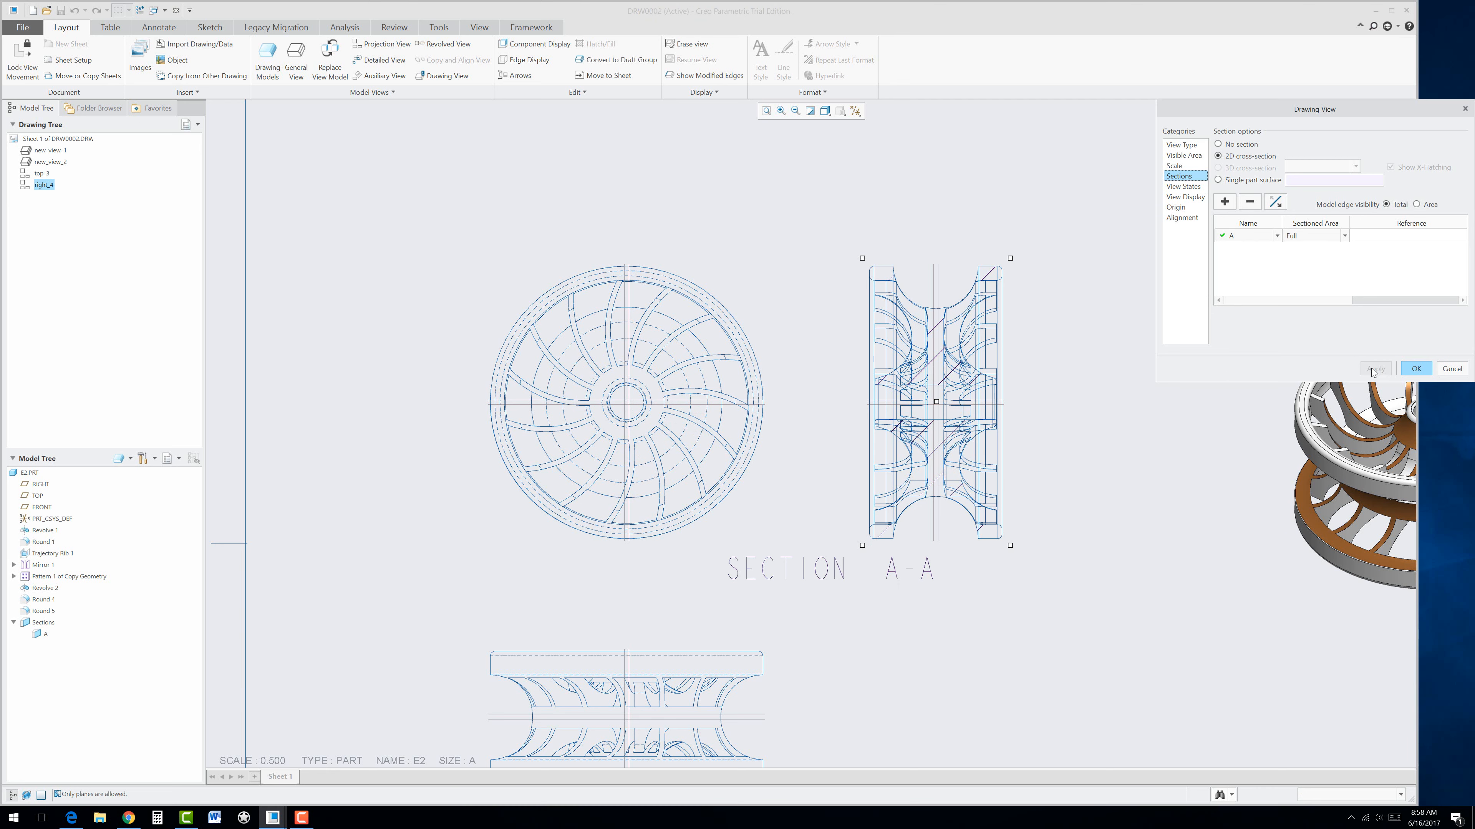
Step: Set the sectioned right view's display style to No Hidden and turn off the datum plane display
left_click(1185, 197)
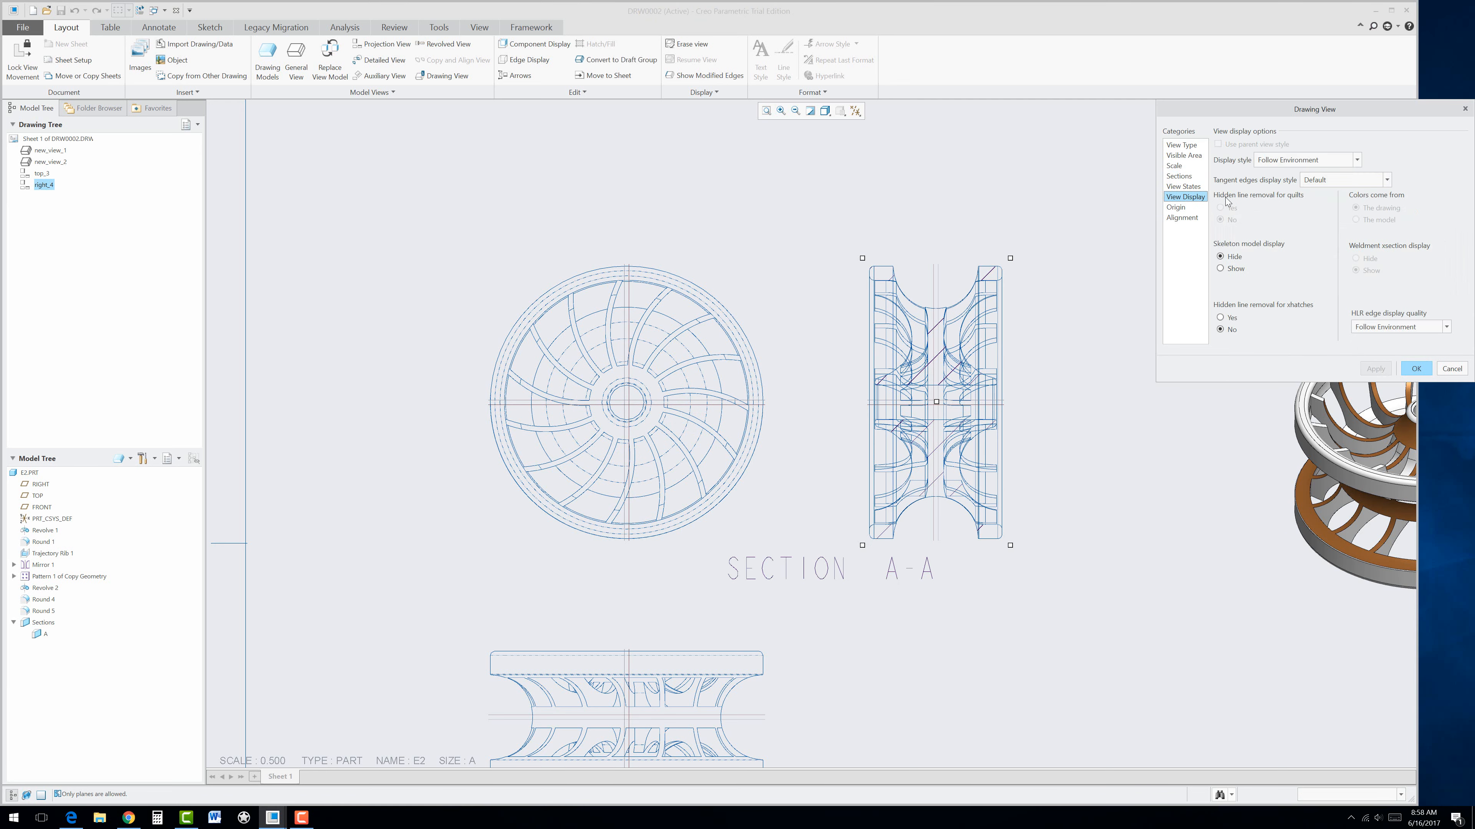
left_click(1266, 162)
left_click(1271, 211)
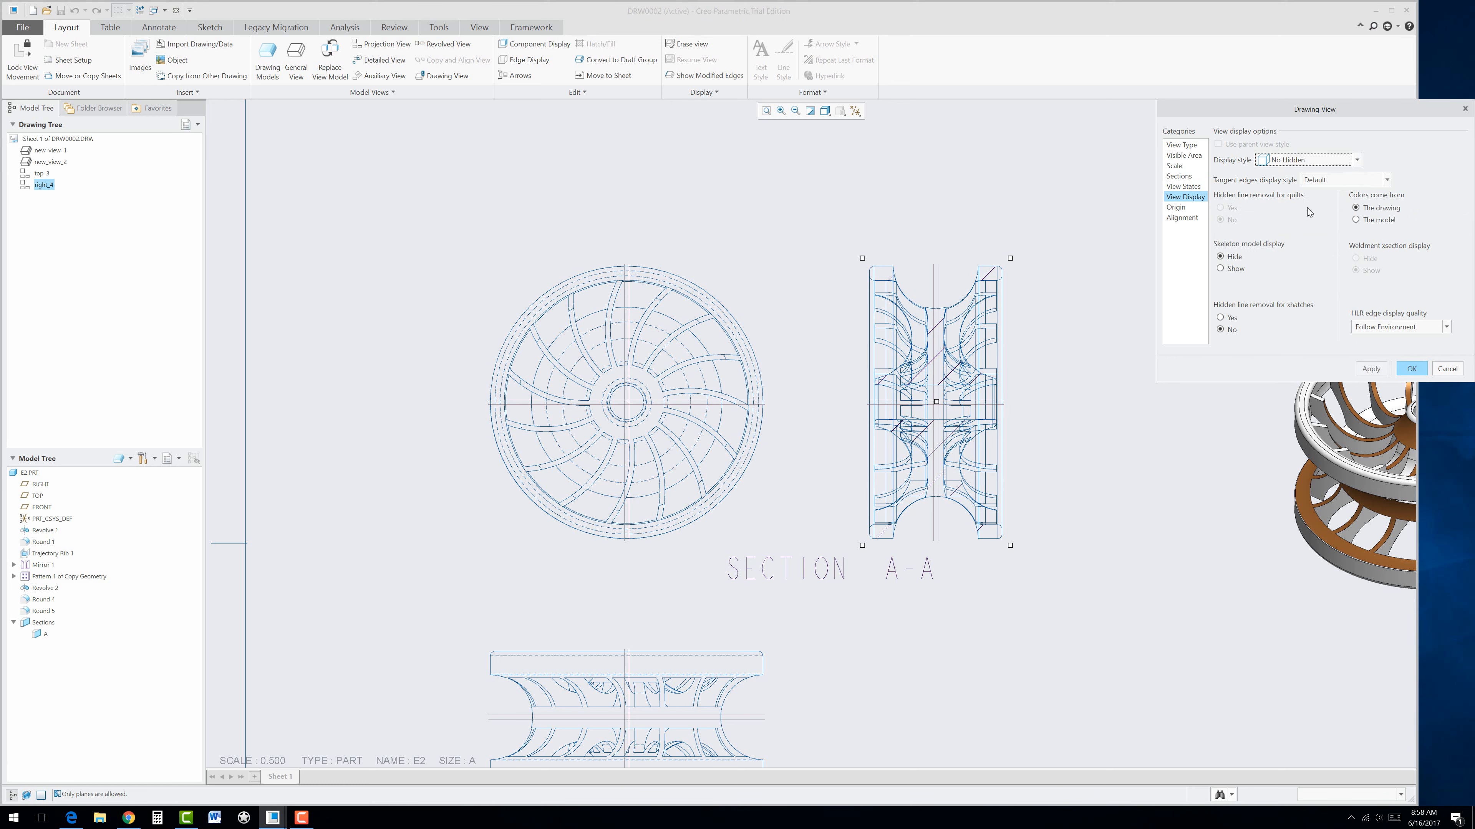
left_click(1371, 370)
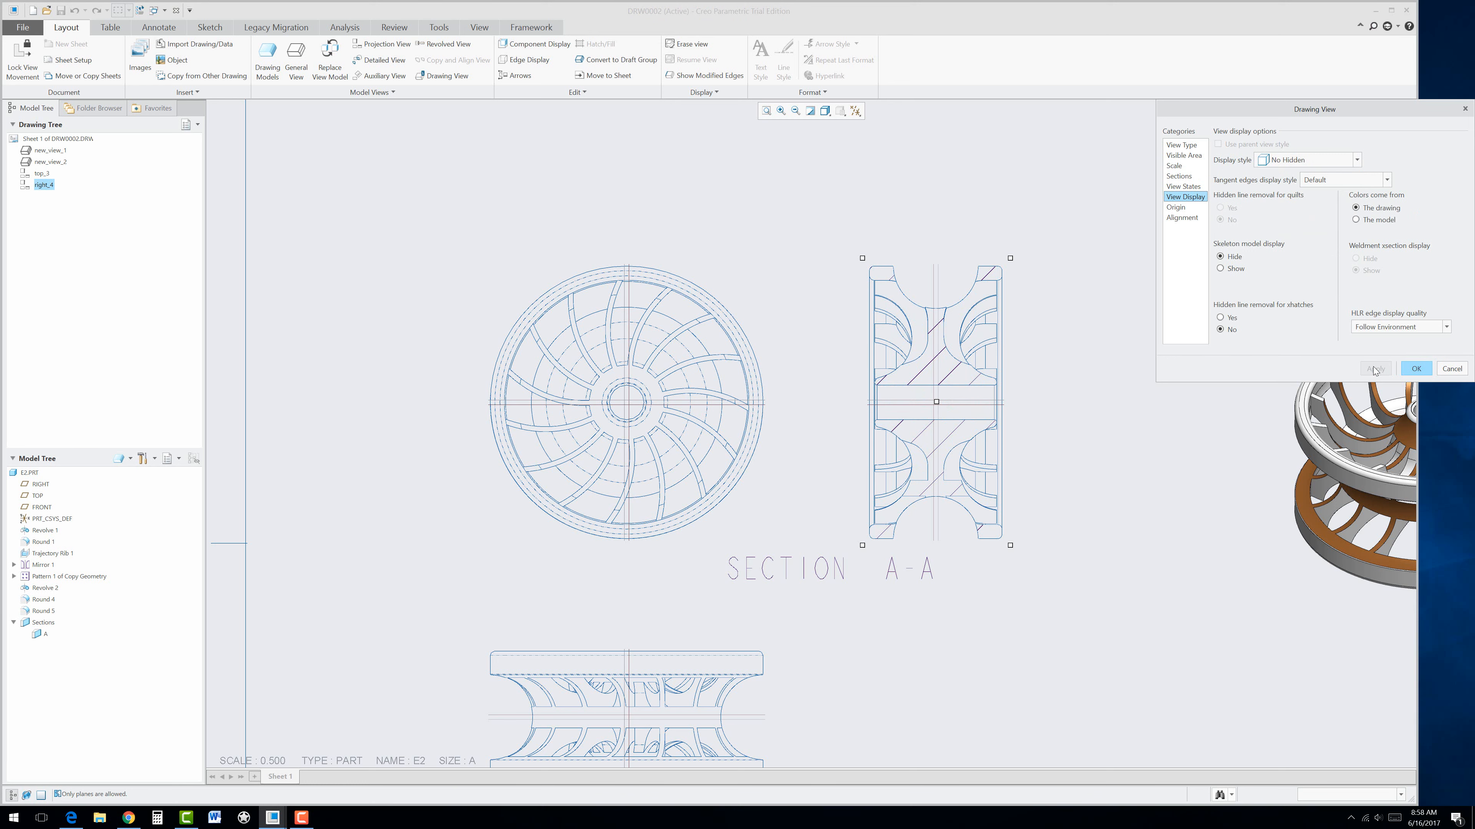
left_click(1415, 369)
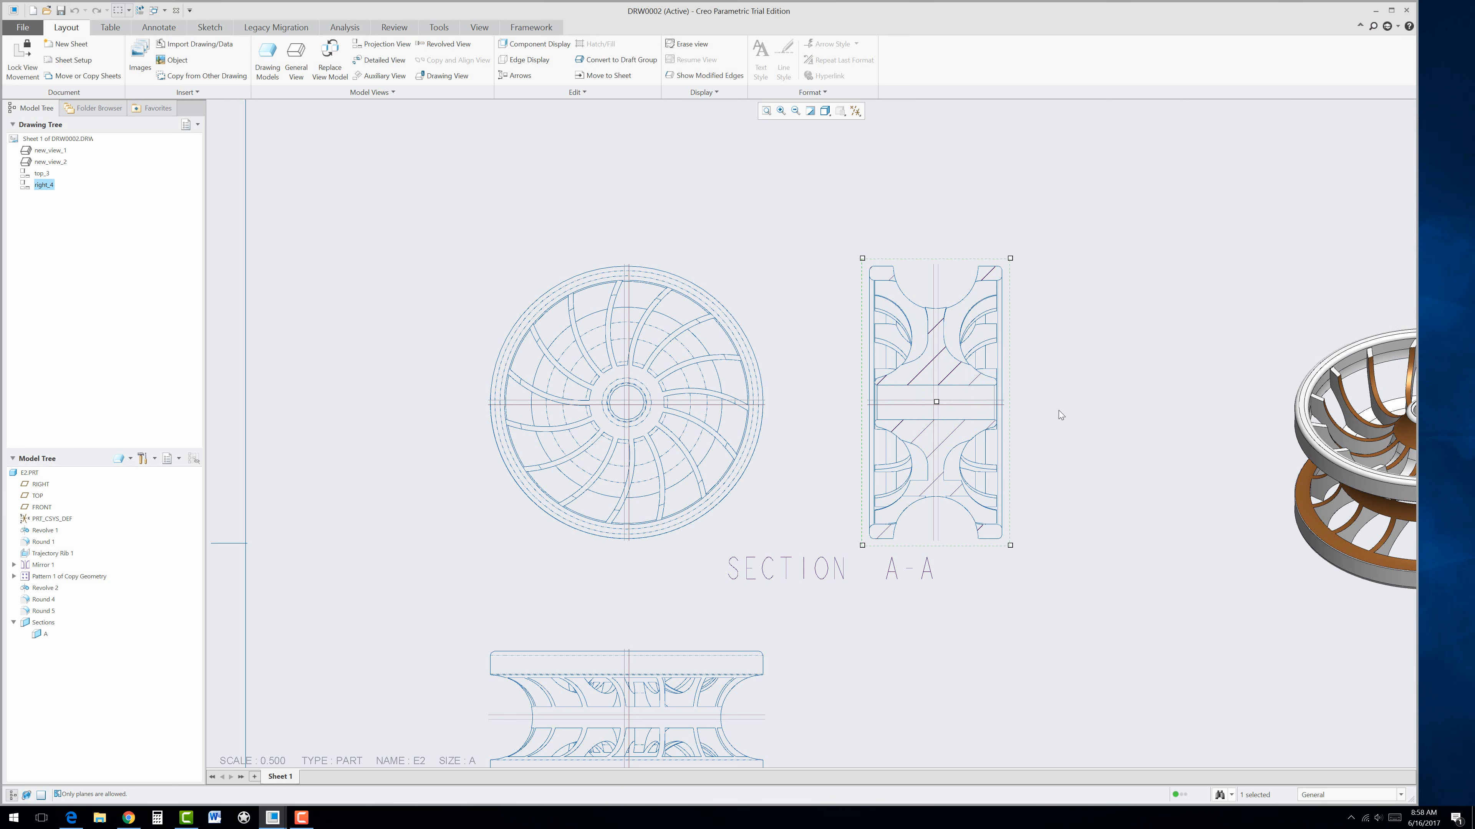
left_click(855, 111)
left_click(877, 175)
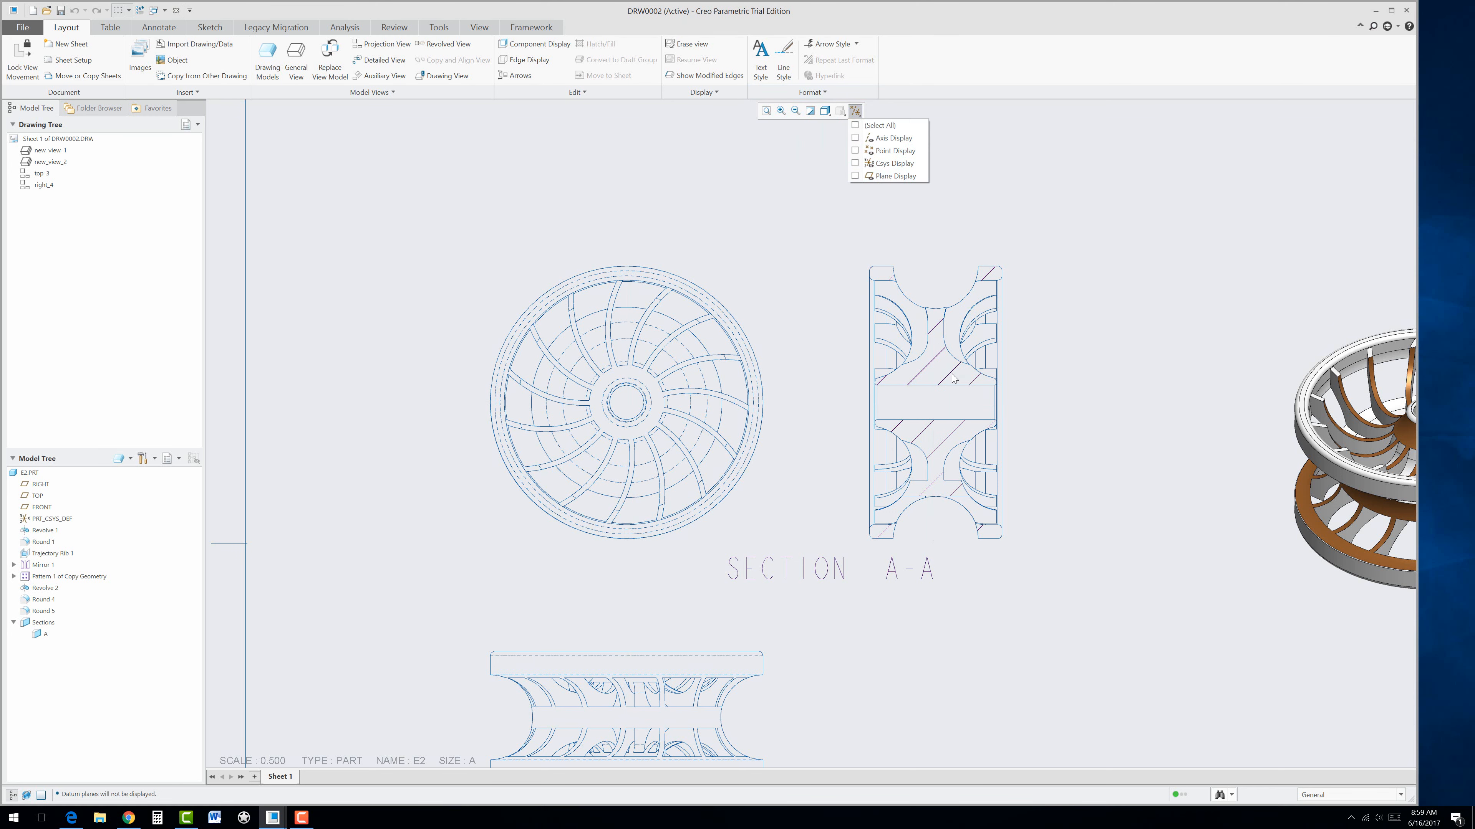
Step: Halve the overall spacing of the cross-hatching in the section A-A view
left_click(952, 377)
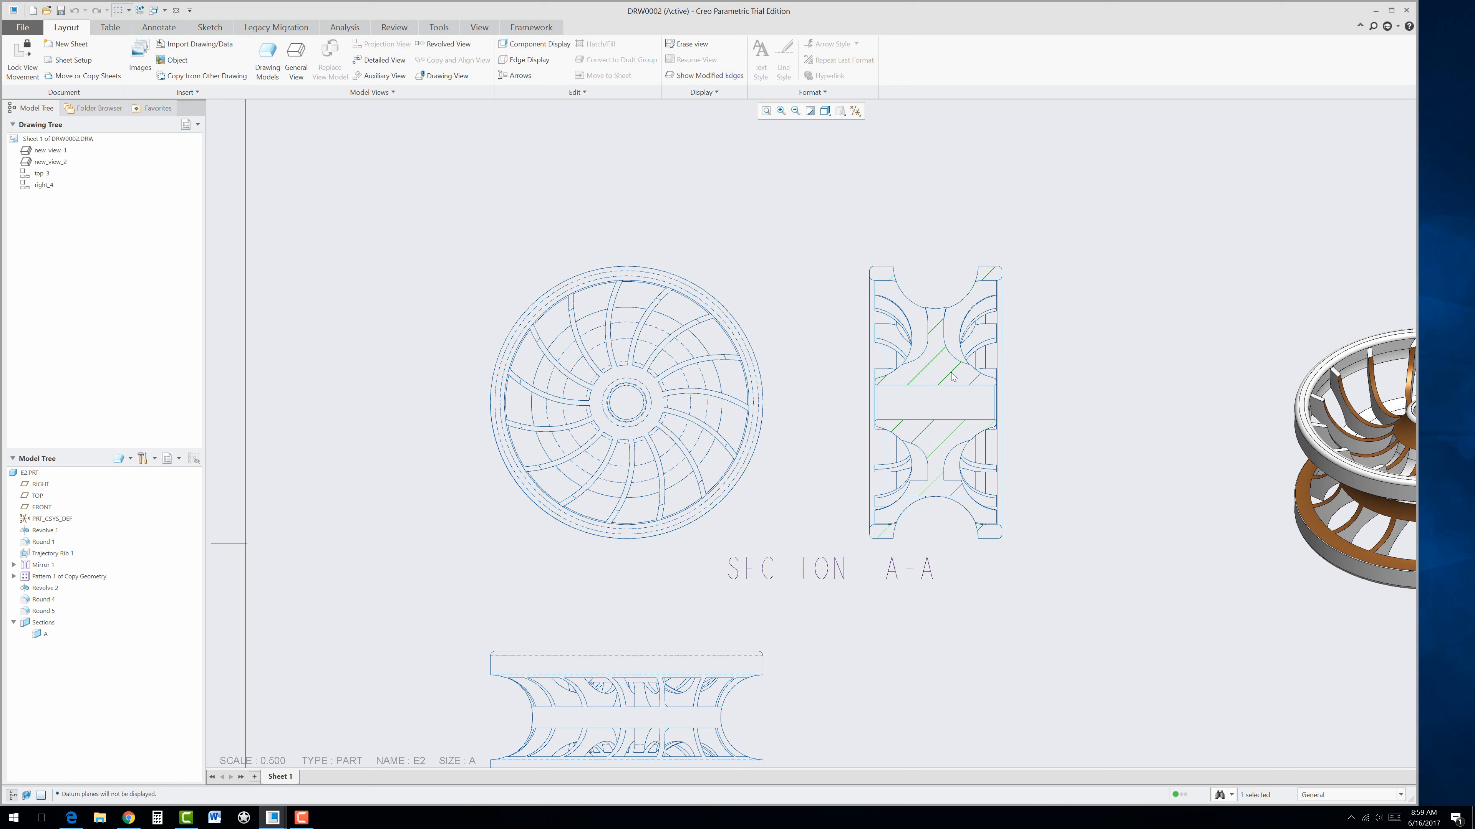
double_click(951, 378)
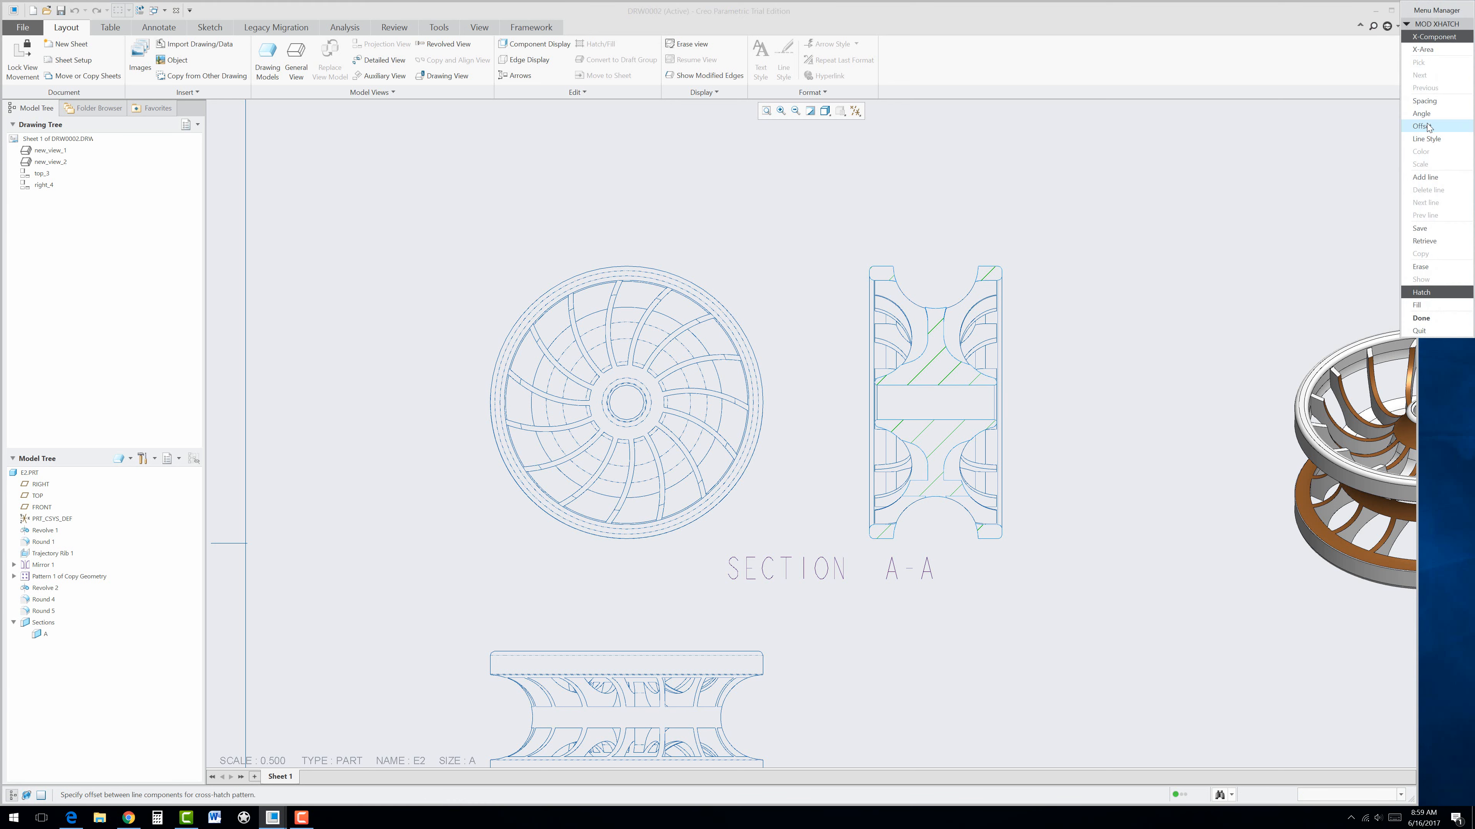
left_click(1425, 101)
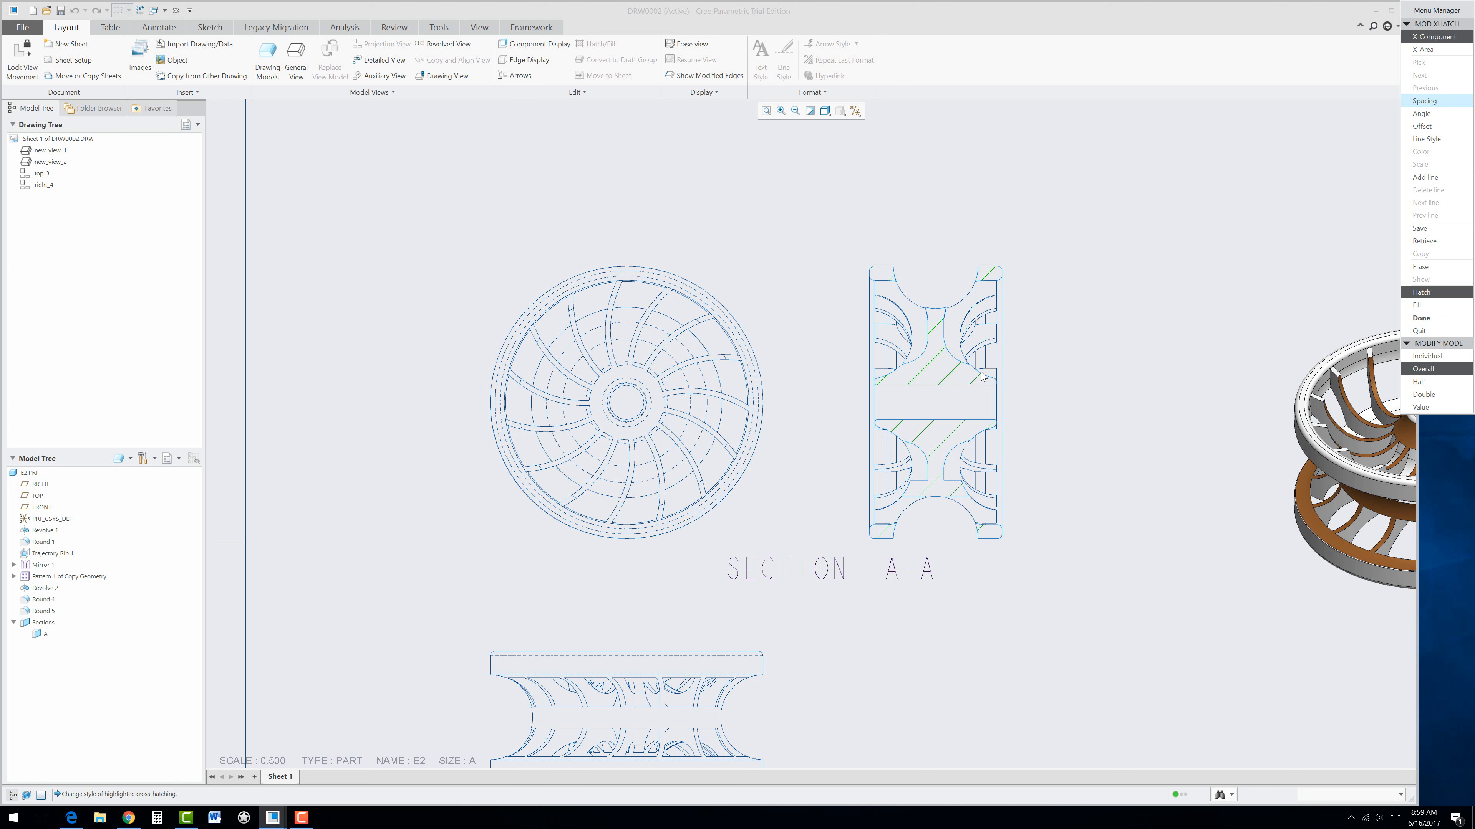
left_click(1432, 294)
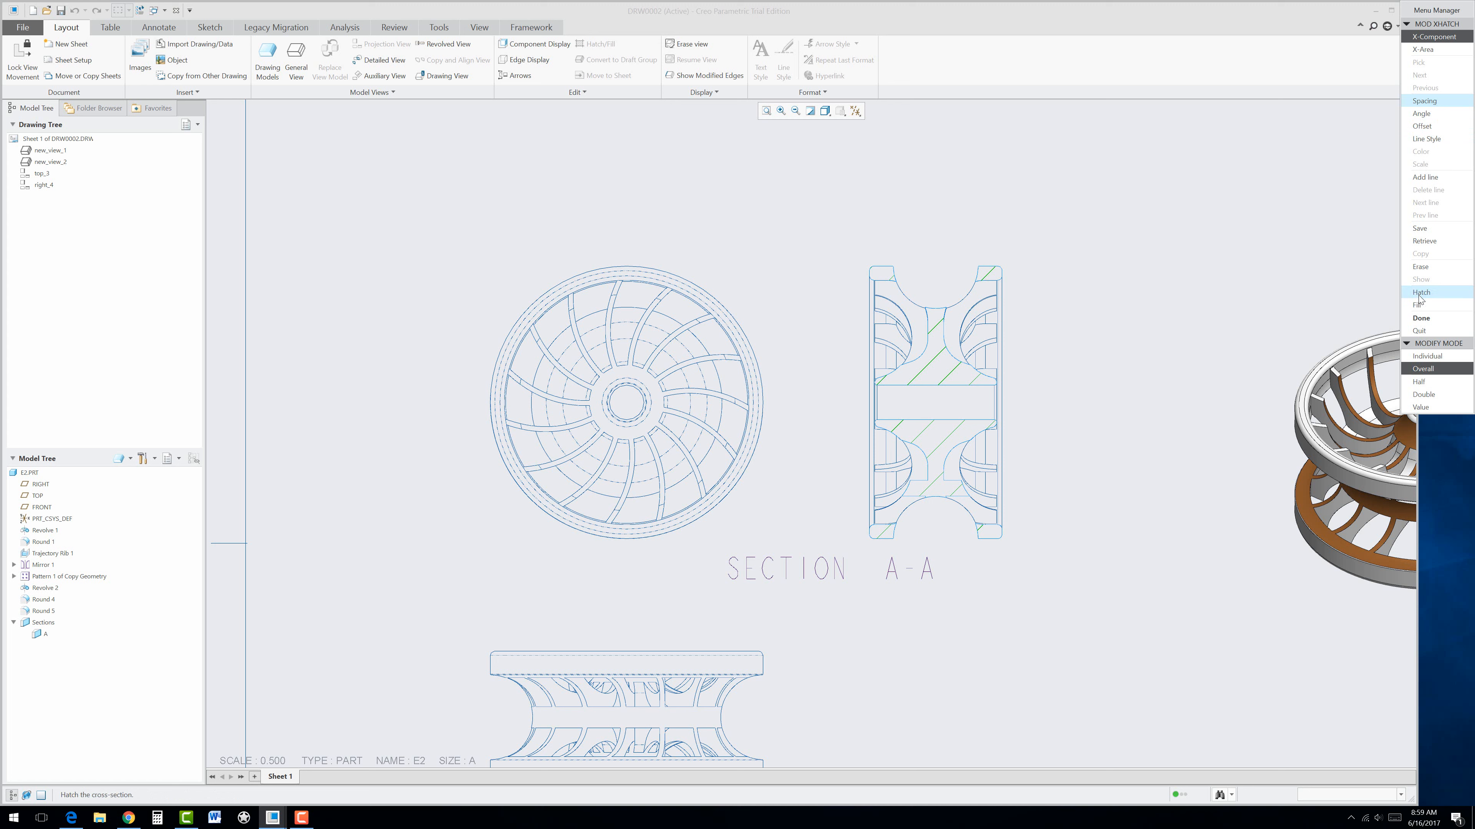
left_click(1420, 372)
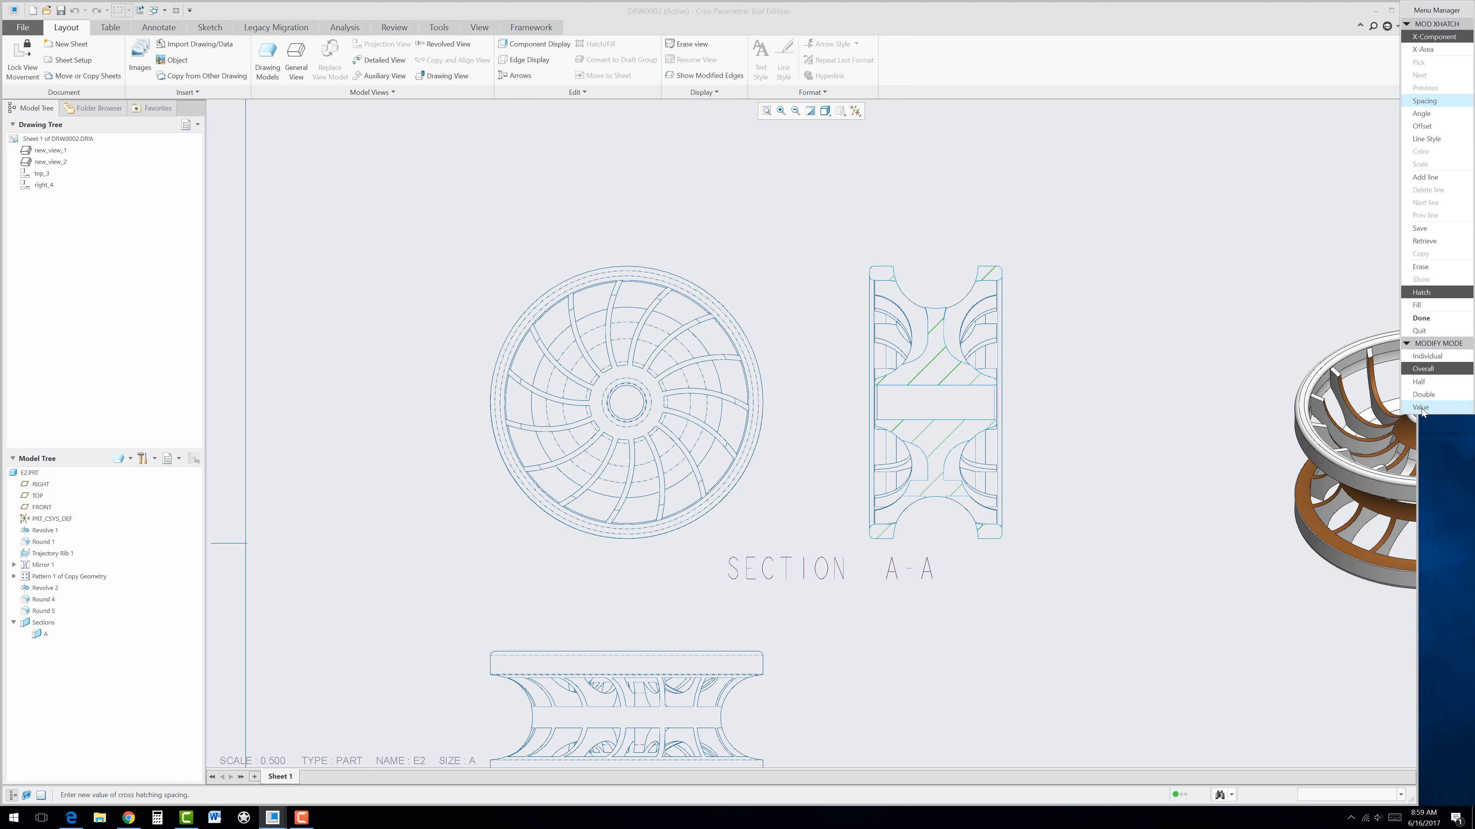
left_click(1422, 383)
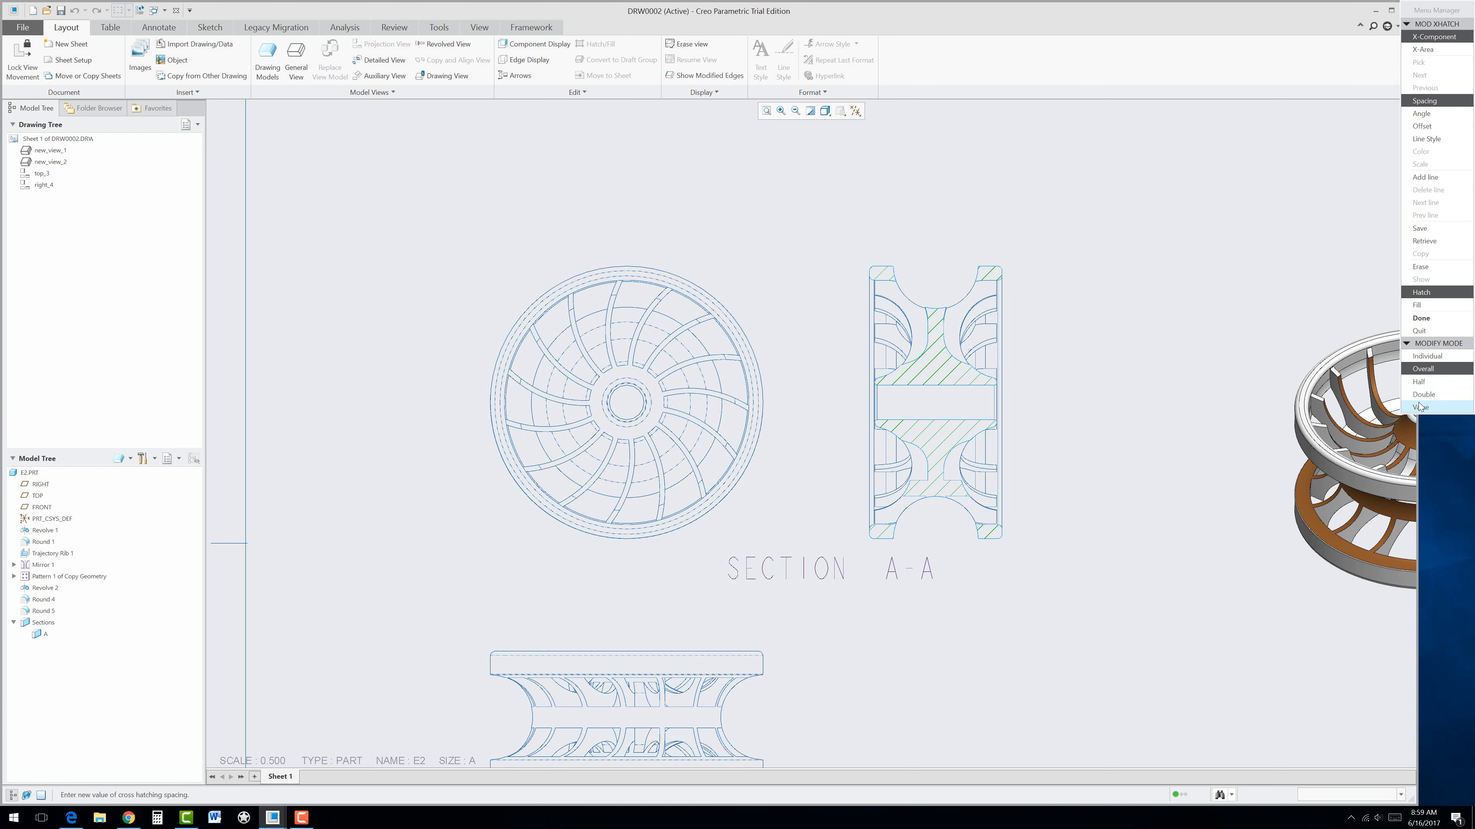
left_click(1429, 318)
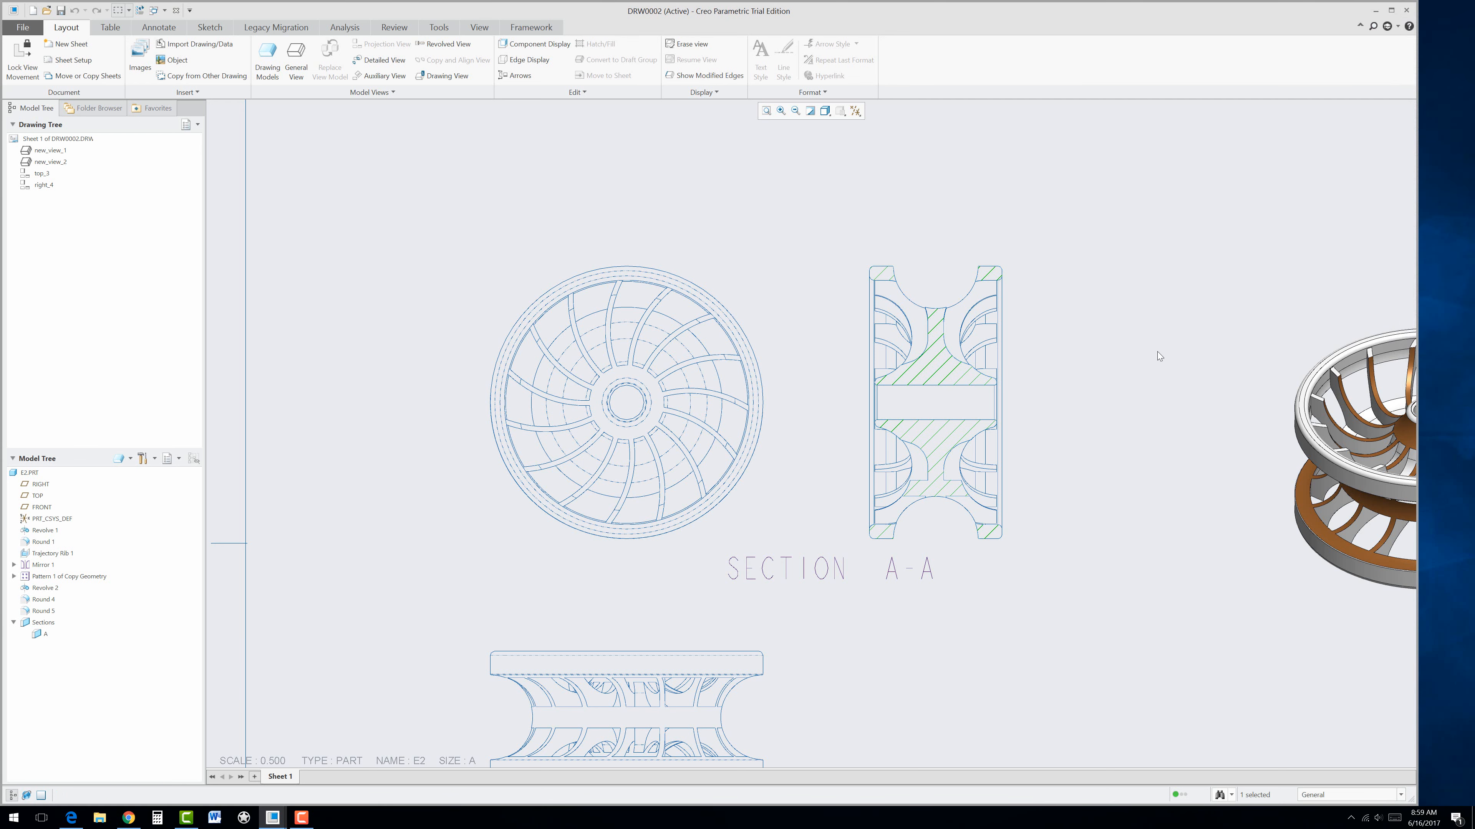
Step: Create a detailed view of the section view's upper-right rim, outlined with a spline, and place it above and right of the section
scroll(1012, 377, "up", 2)
scroll(941, 372, "down", 3)
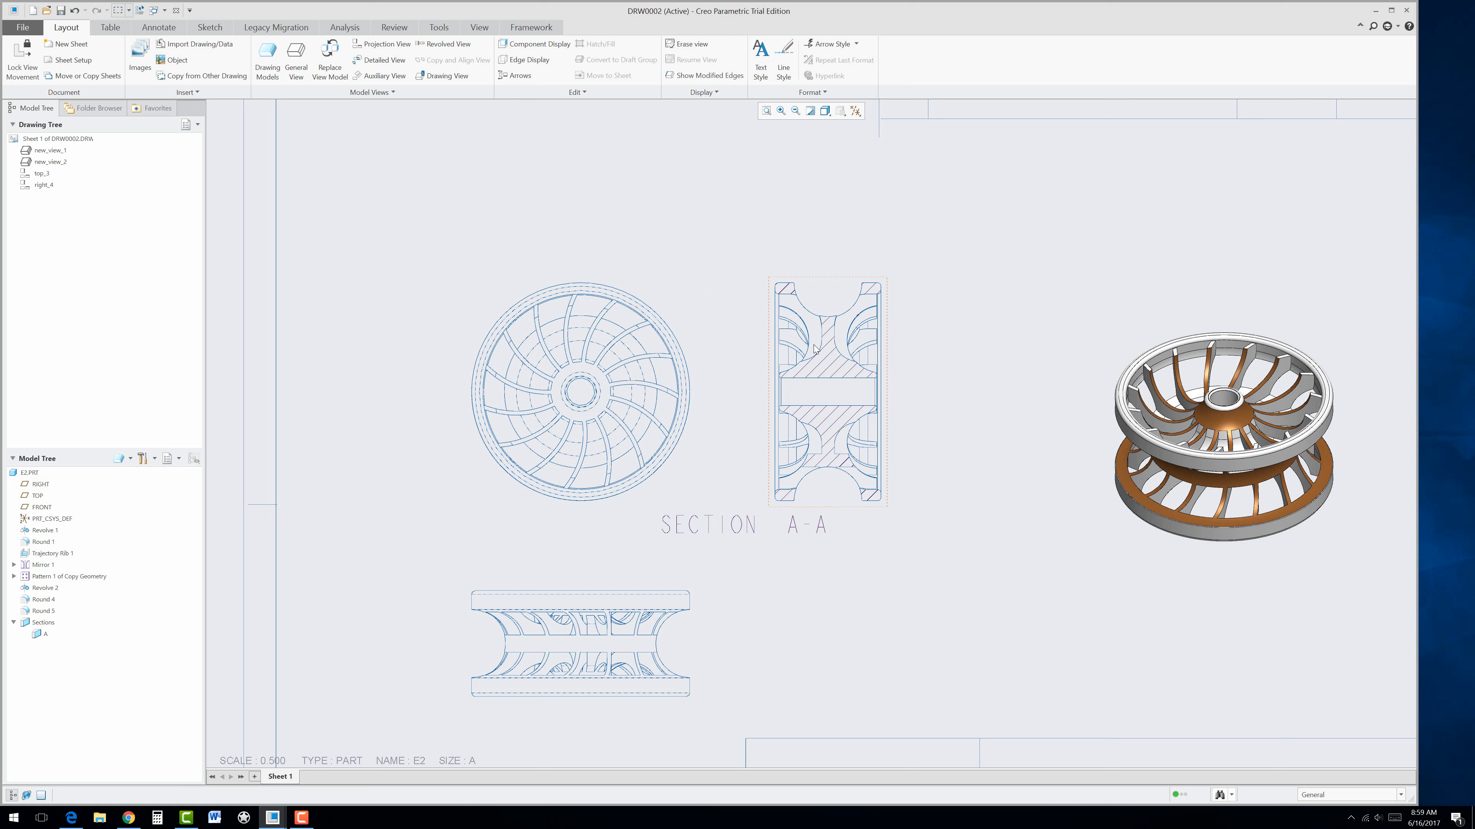
left_click(367, 62)
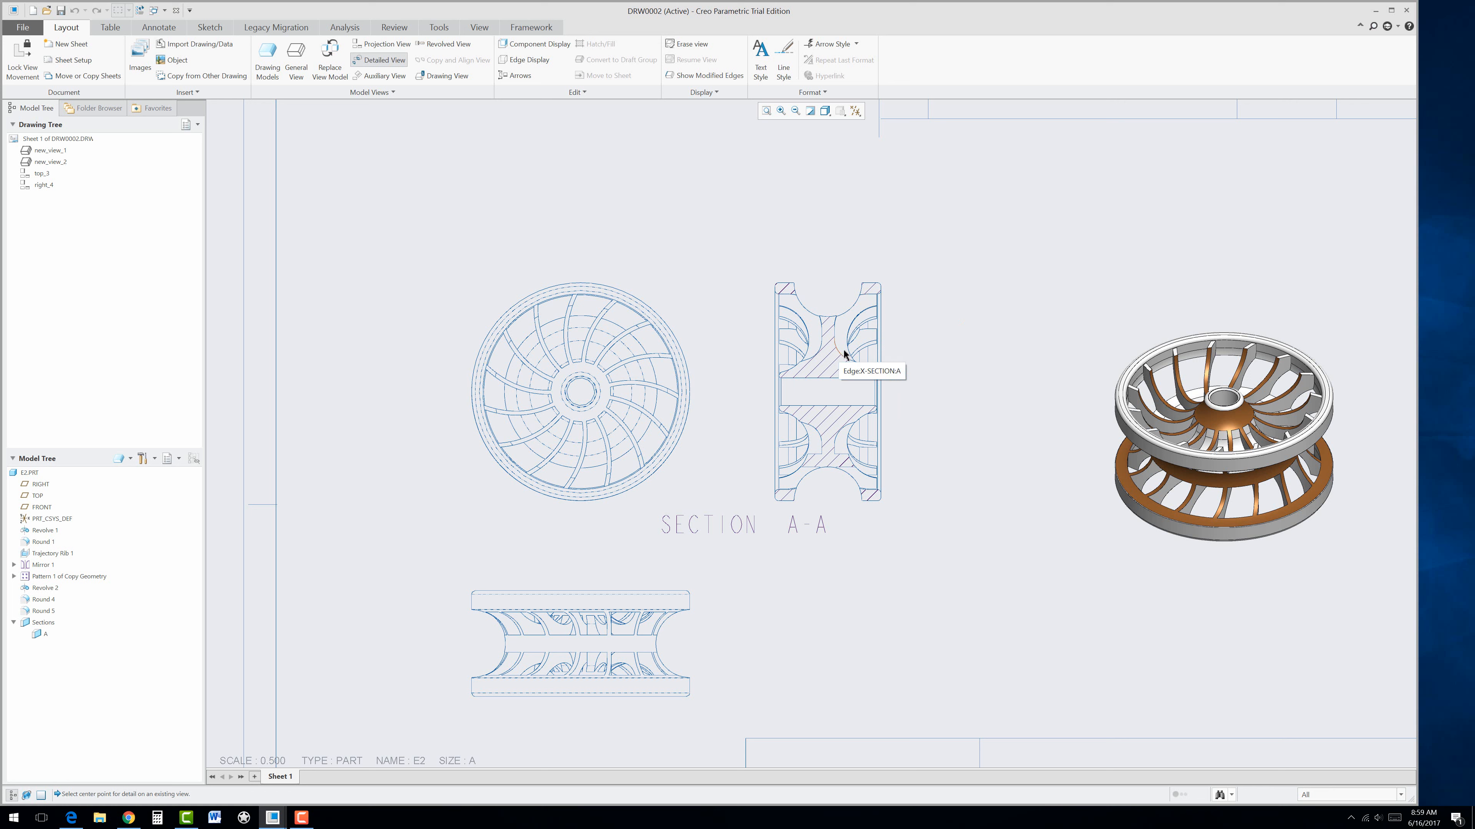
left_click(867, 306)
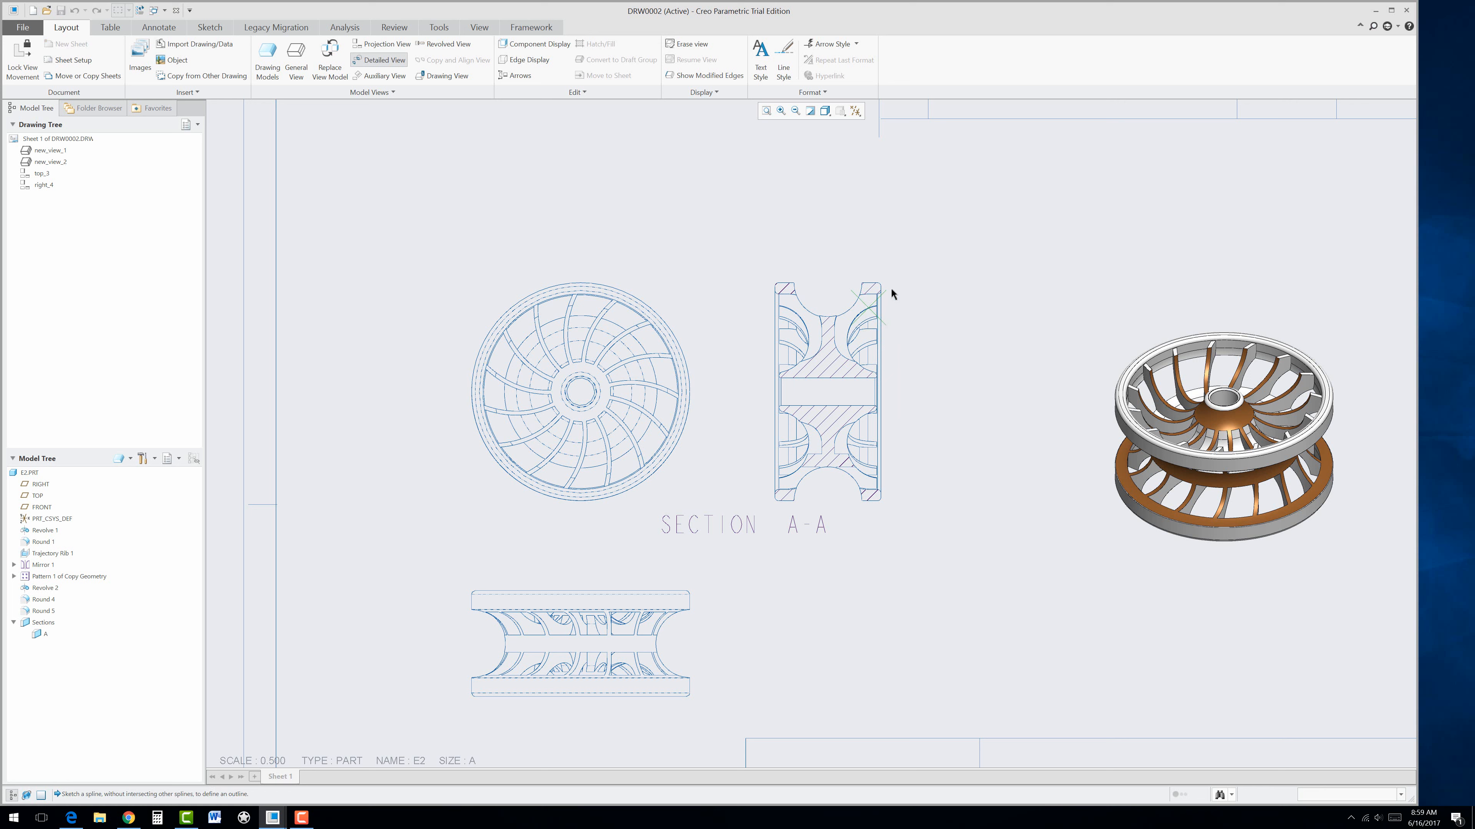
left_click(868, 261)
left_click(866, 344)
left_click(899, 322)
middle_click(938, 273)
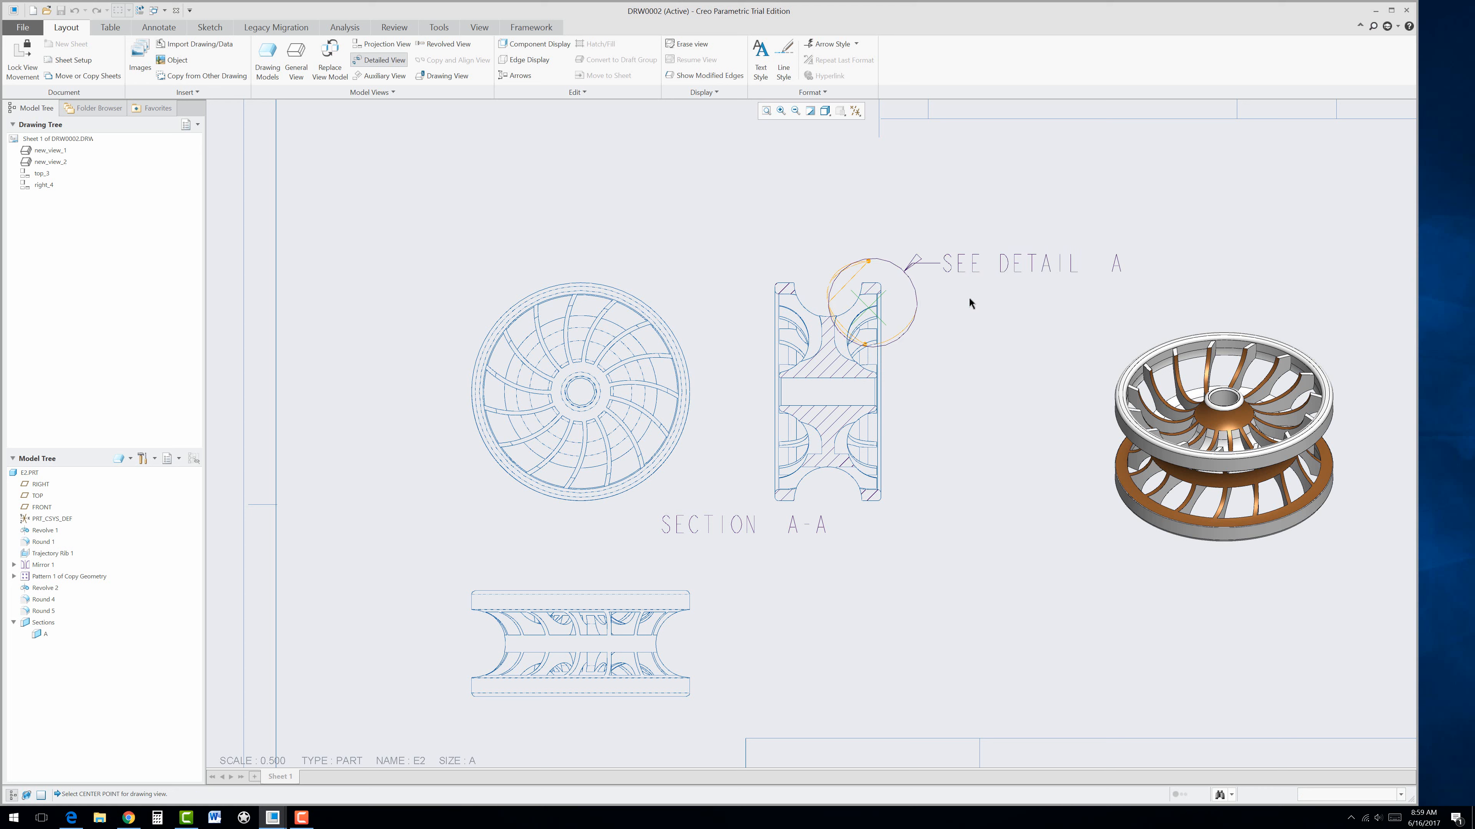
left_click(983, 204)
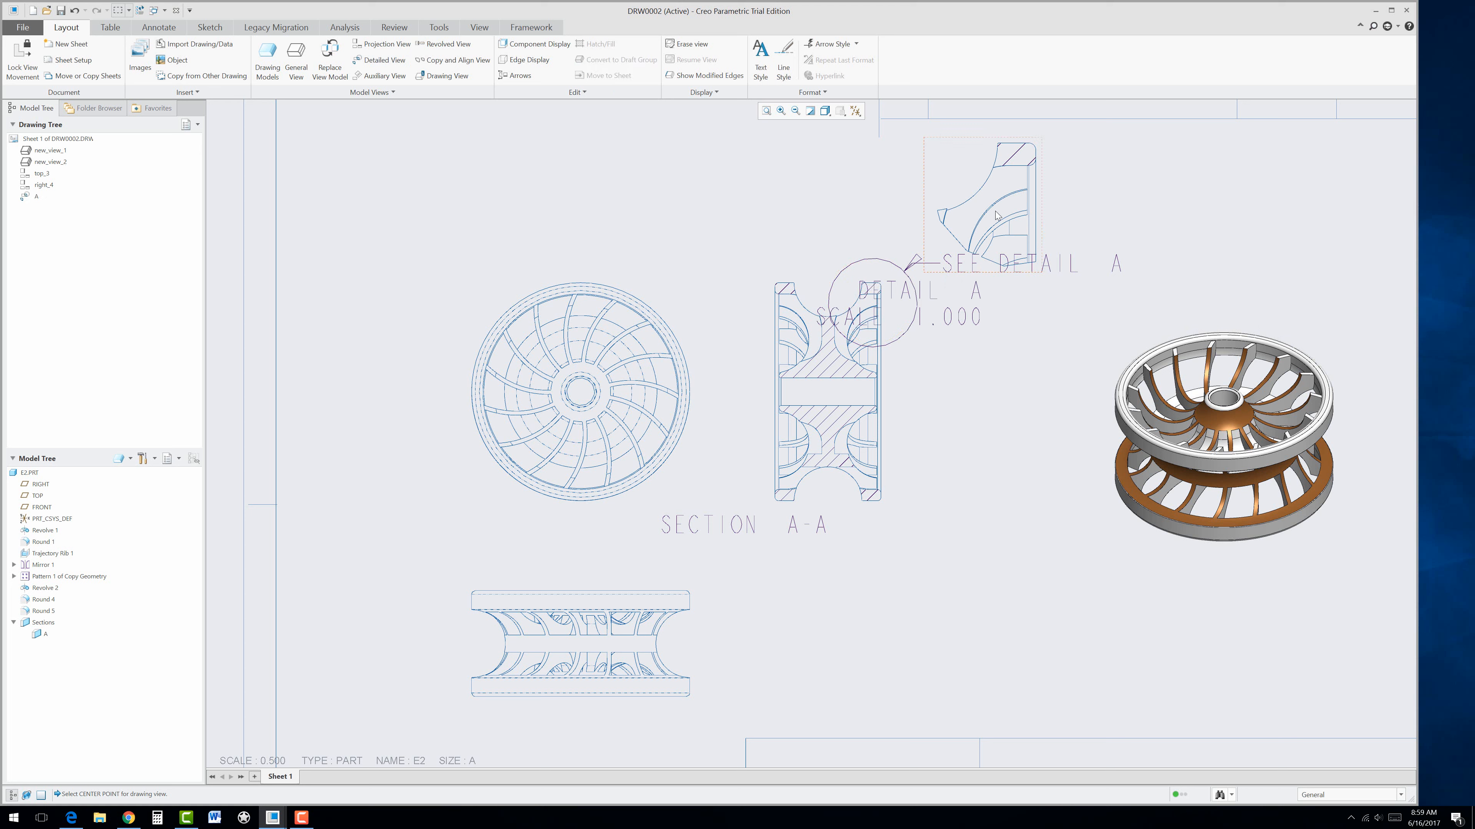
Step: Spread out the views by moving the detail view right and the front and section A-A views left
left_click_drag(983, 204, 1034, 204)
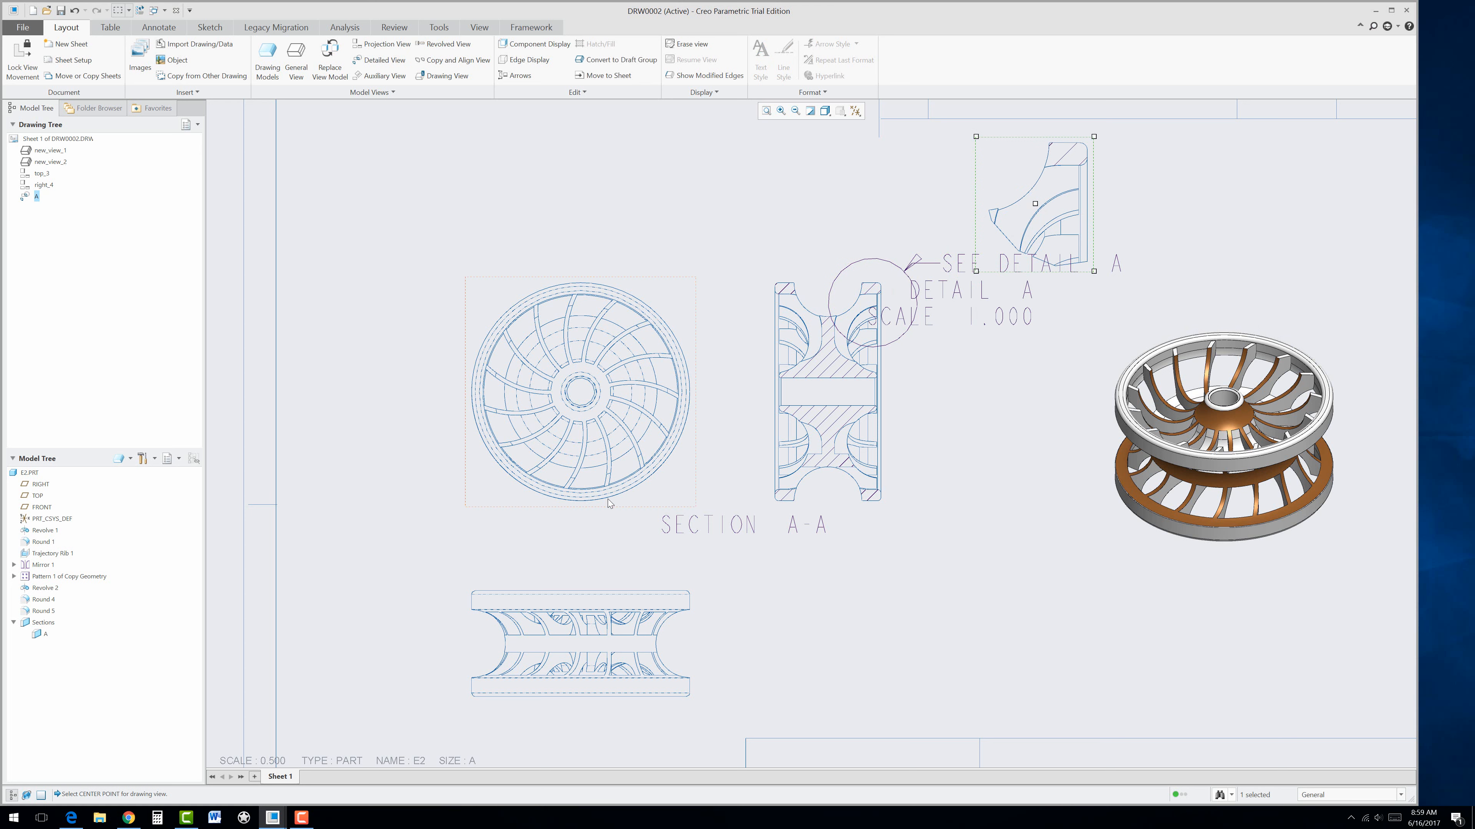
left_click(547, 649)
left_click_drag(548, 649, 468, 650)
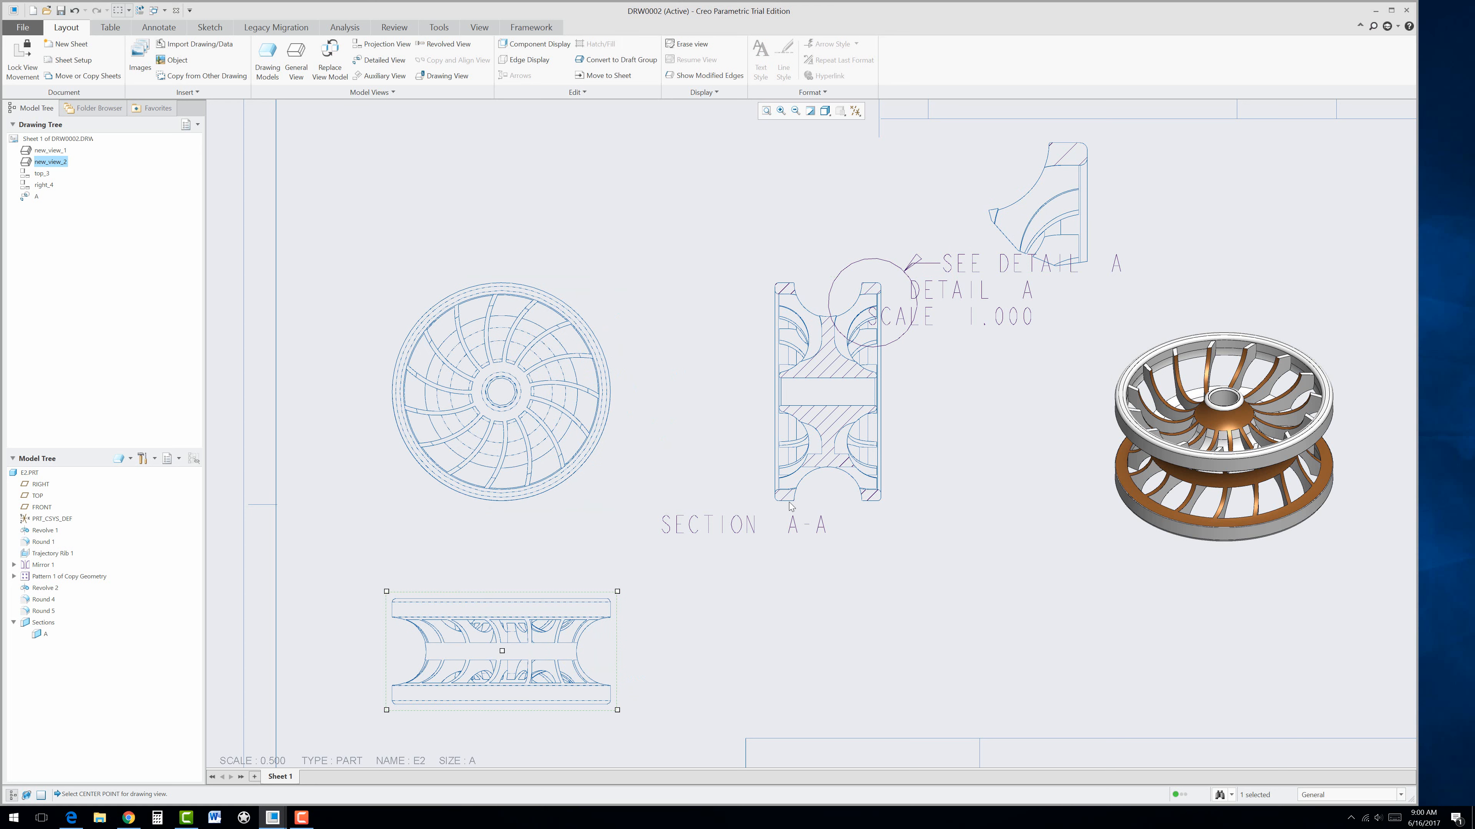
left_click(821, 397)
left_click_drag(823, 395, 718, 395)
left_click(858, 404)
Step: Move the SEE DETAIL A note to the free space above the top view
left_click(864, 271)
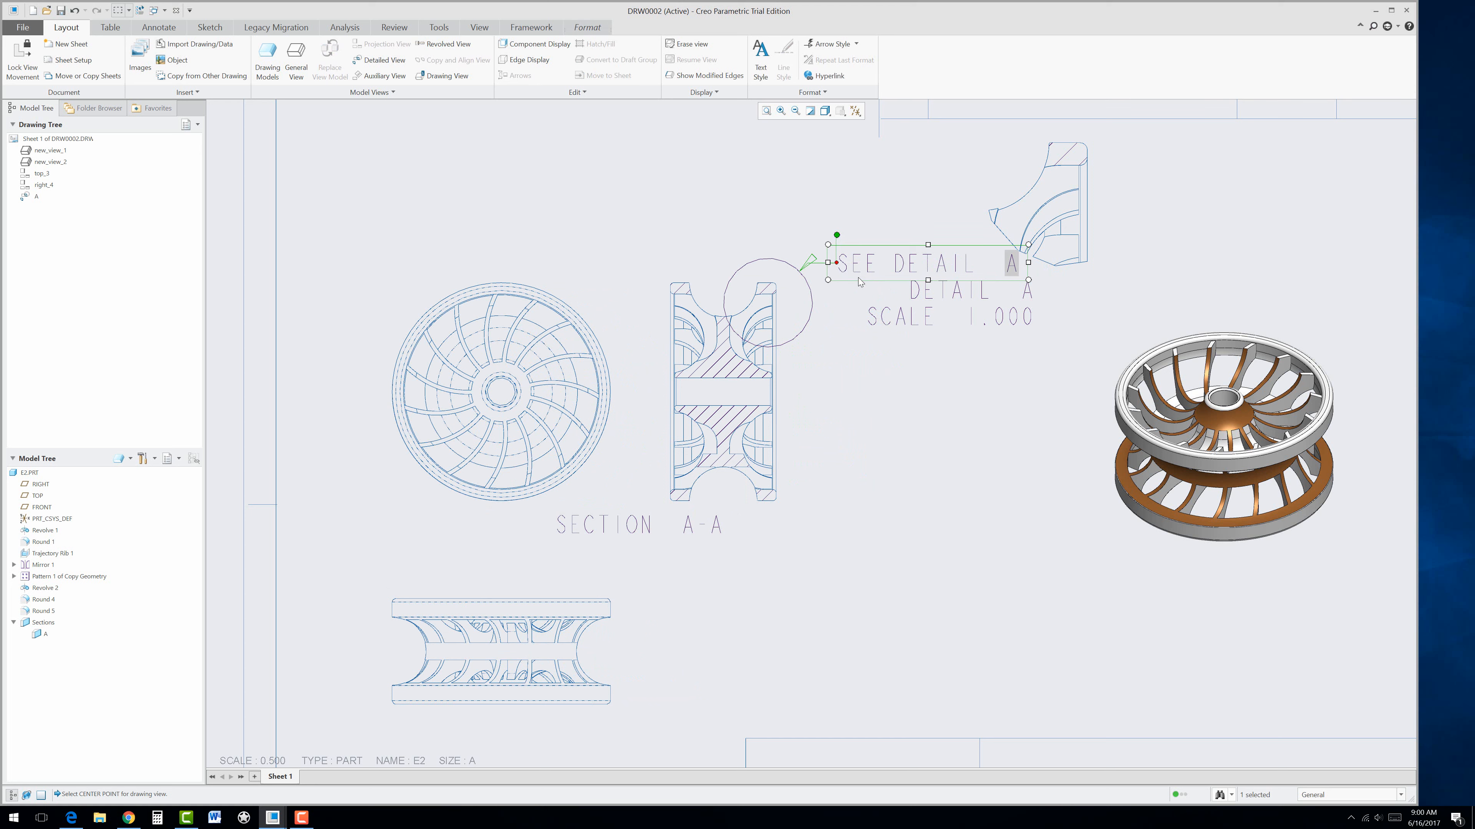
left_click_drag(820, 249, 698, 213)
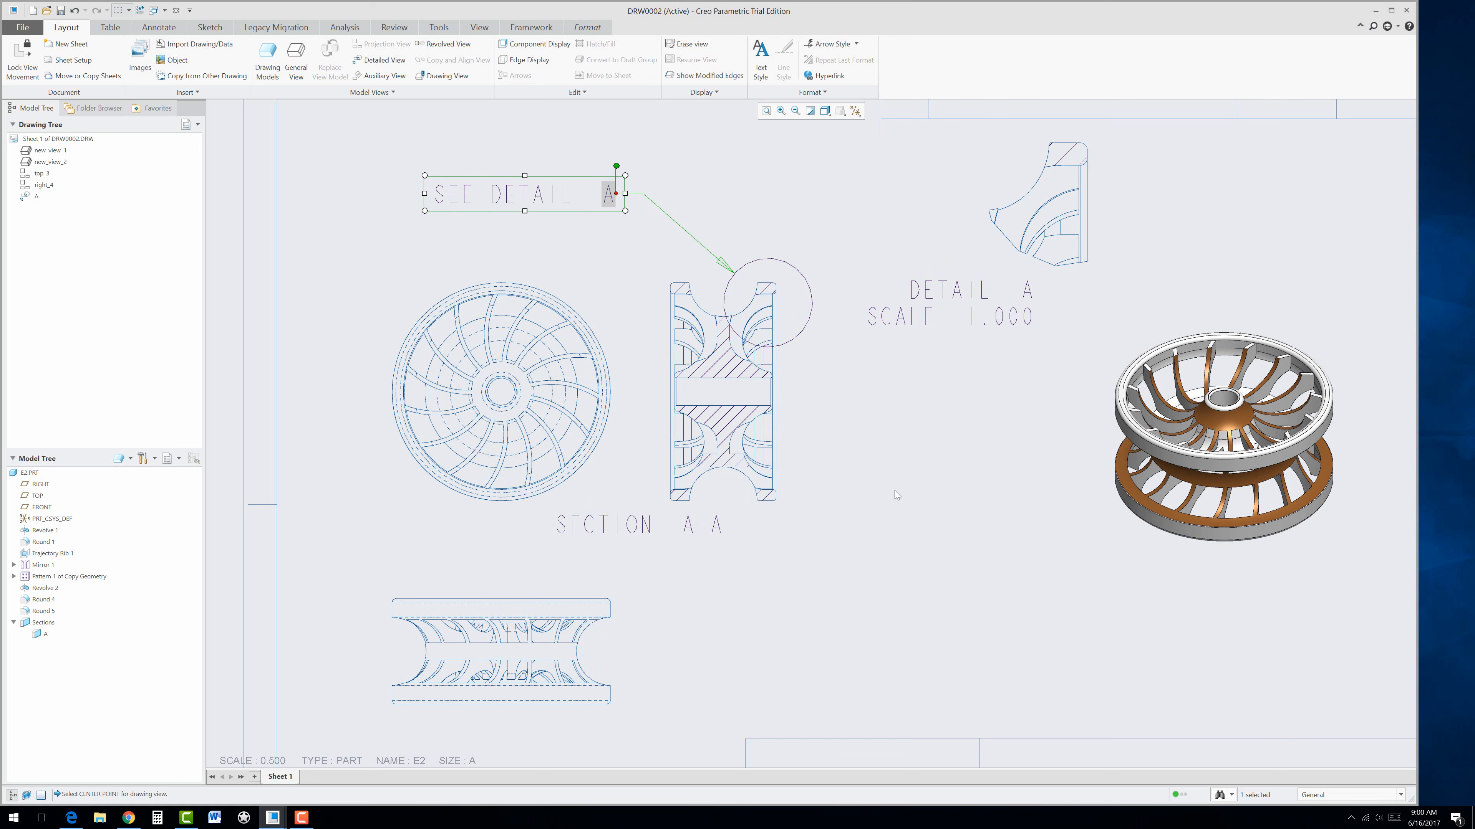
left_click(894, 491)
Step: Move the detail view closer to section A-A, slightly lower, and centre its DETAIL A note beneath it
scroll(818, 476, "up", 2)
scroll(790, 517, "up", 1)
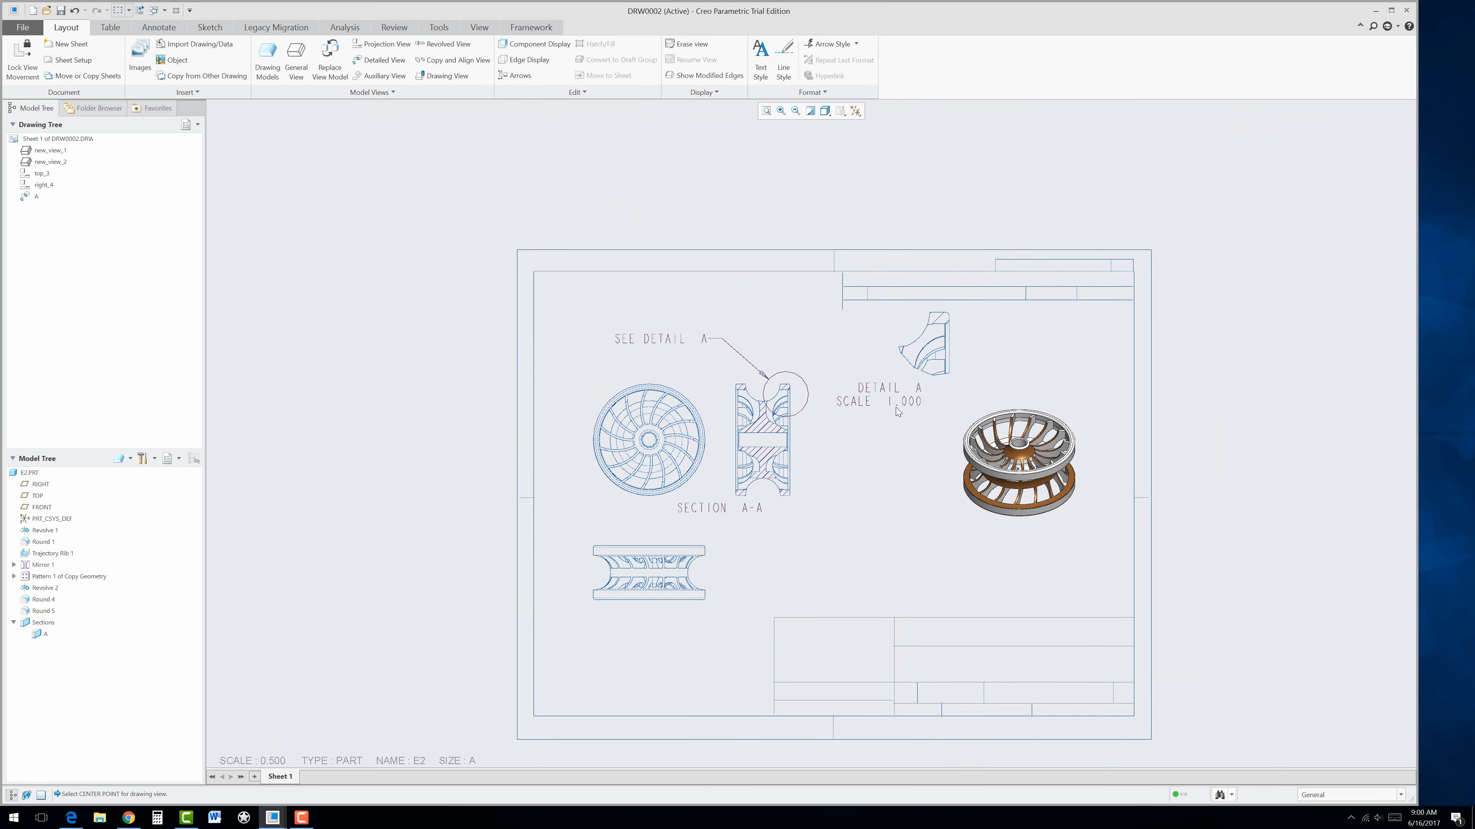
left_click(941, 361)
left_click_drag(929, 346, 899, 360)
left_click(859, 418)
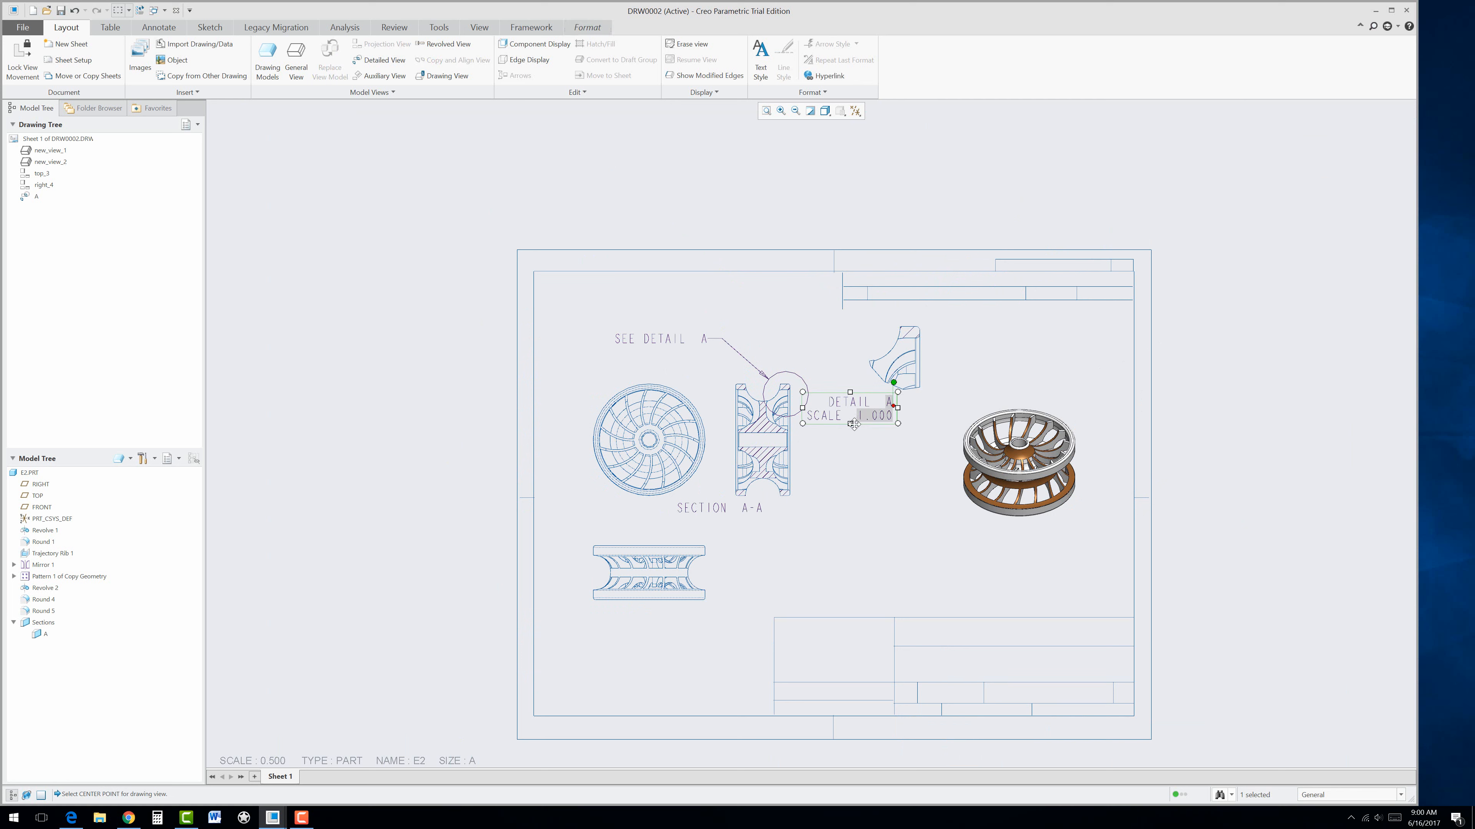
Step: Move the SECTION A-A note right to sit beneath the section view, and shift the isometric view slightly right
left_click(738, 510)
left_click_drag(741, 515, 781, 520)
left_click(855, 553)
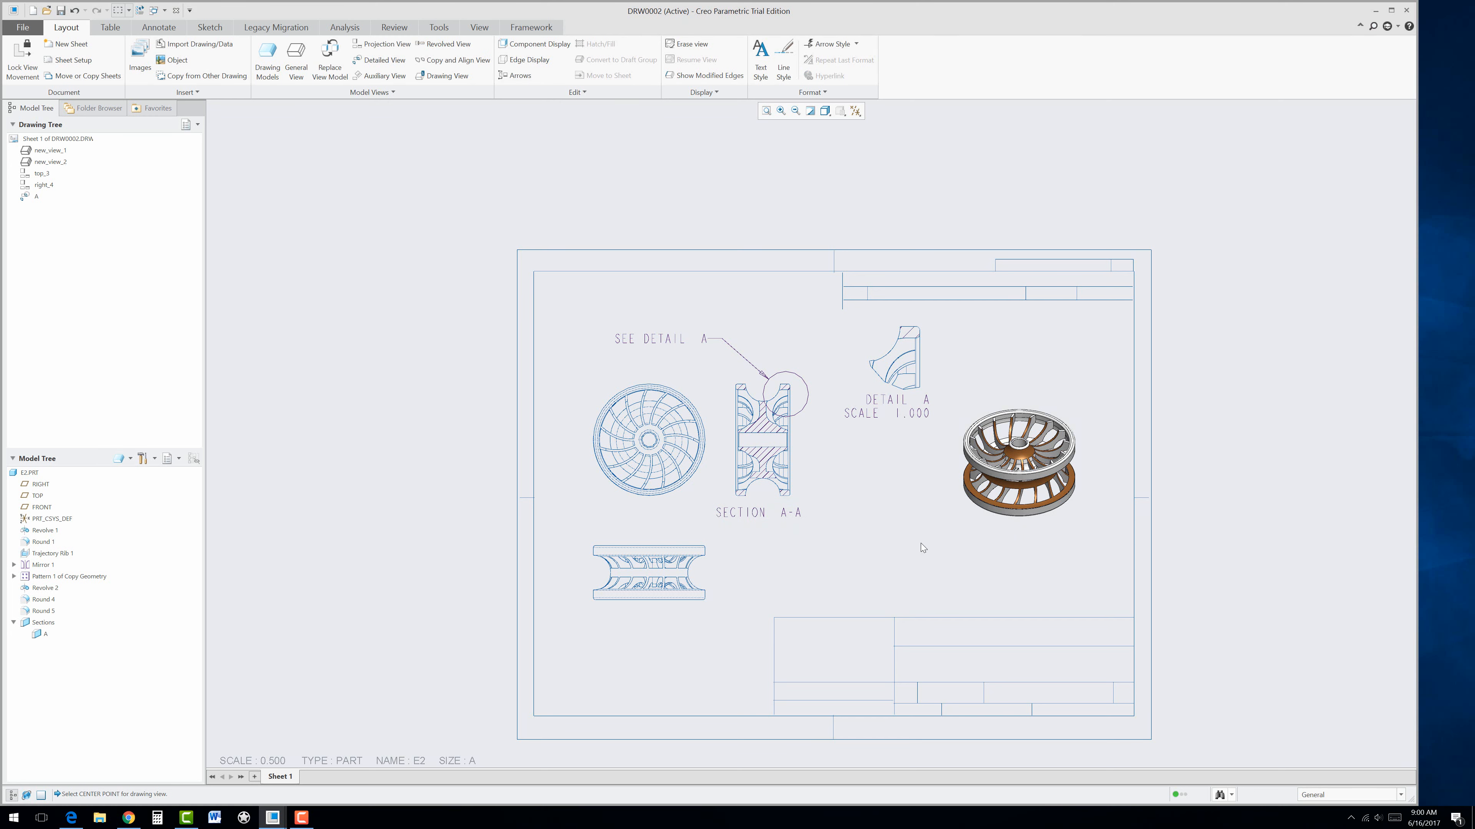
left_click(978, 518)
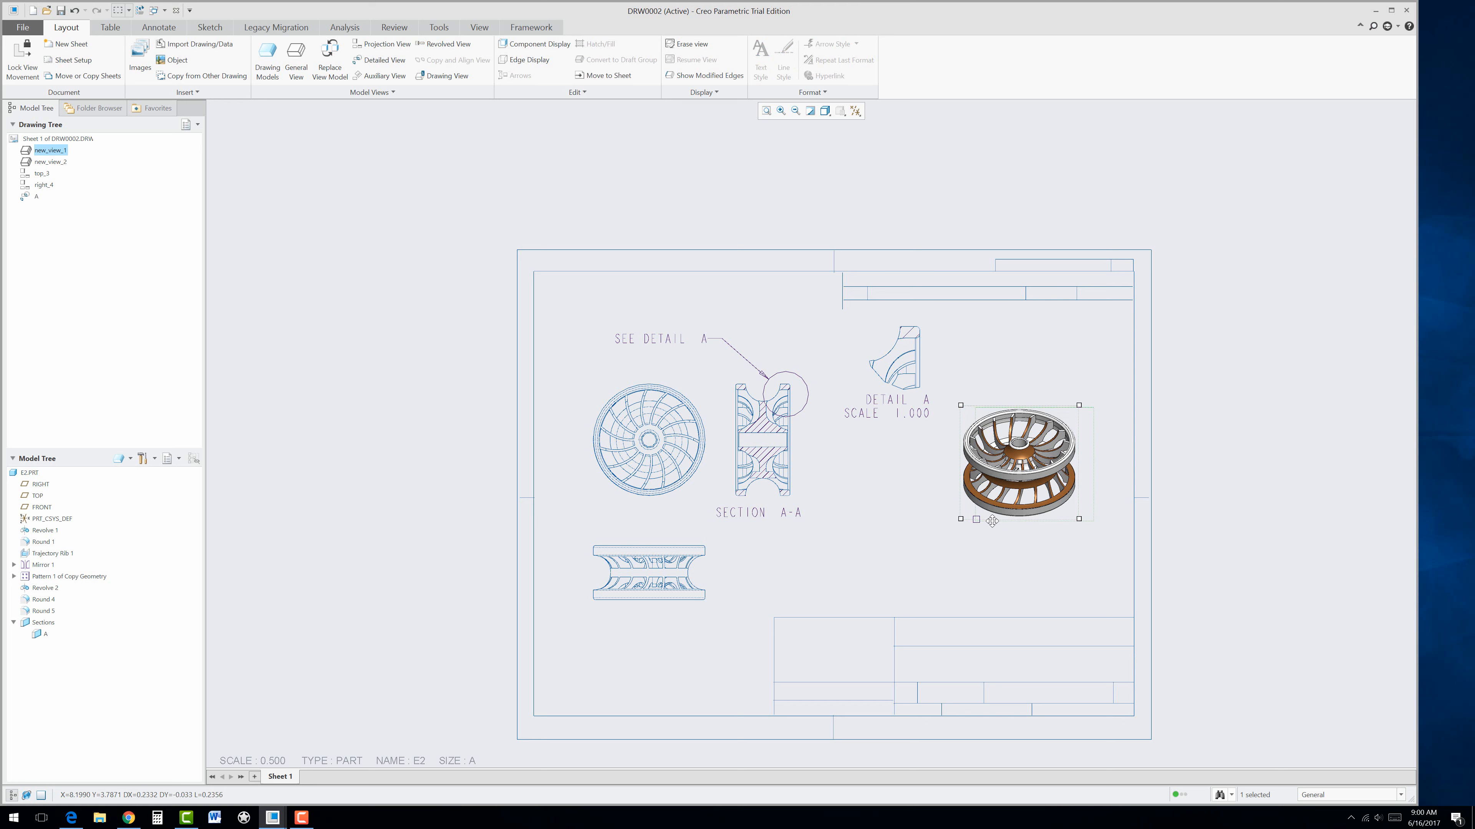
left_click_drag(978, 519, 994, 521)
left_click(704, 541)
Step: Add a radius dimension to the top view's outer circle, placed above and left of the wheel
scroll(664, 529, "up", 3)
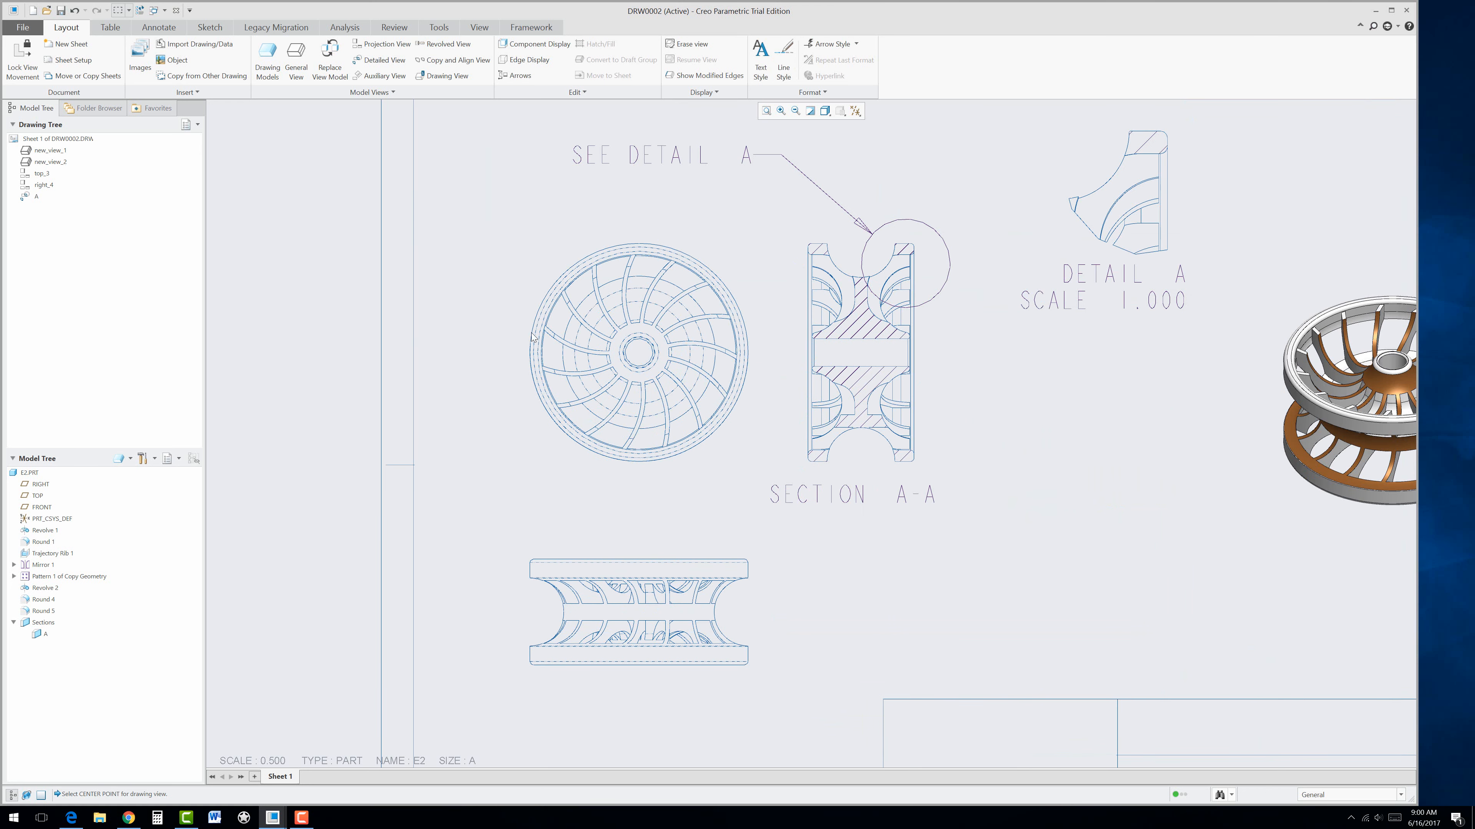
left_click(159, 27)
left_click(264, 58)
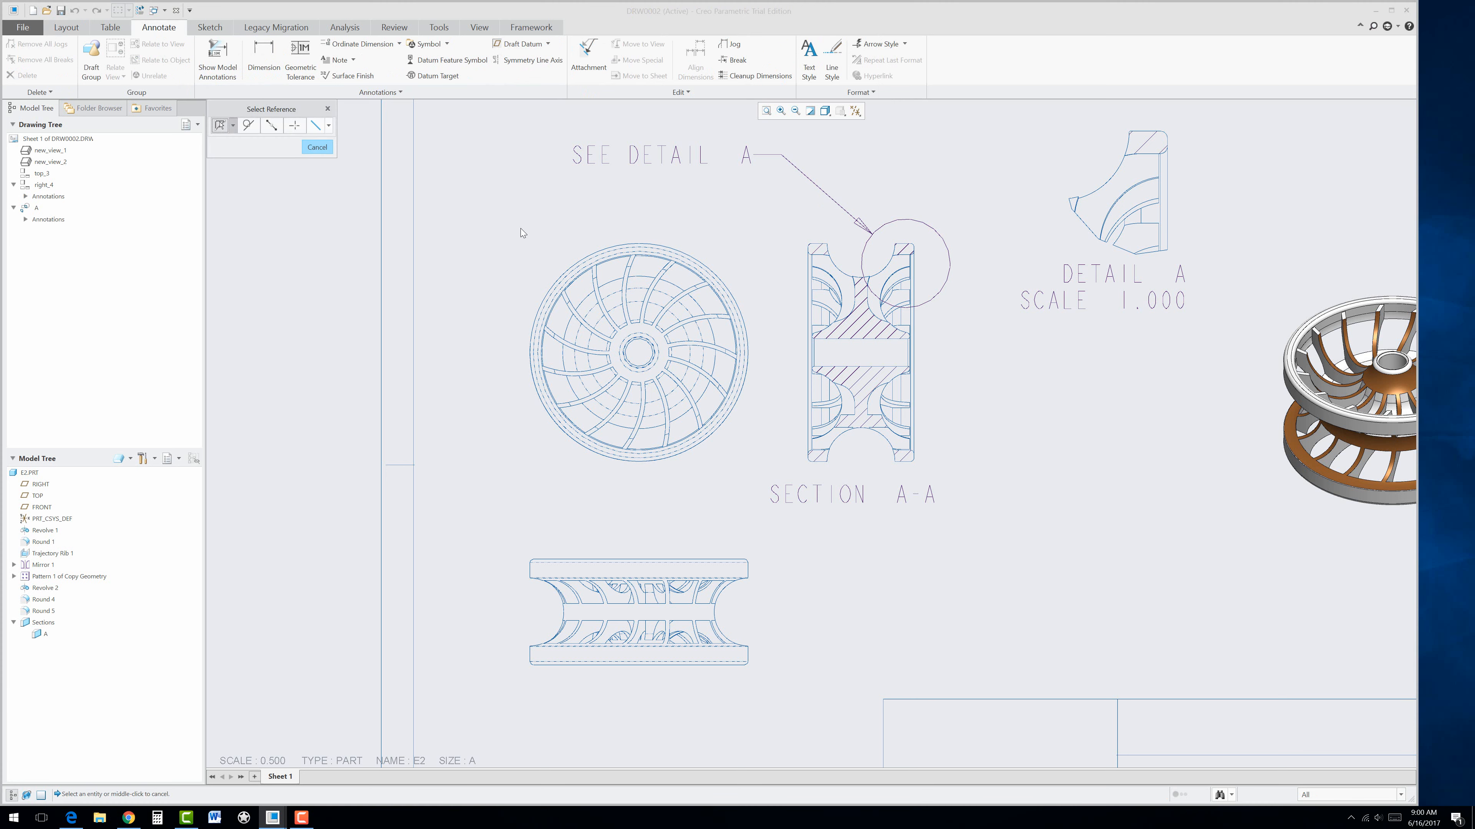
left_click(563, 268)
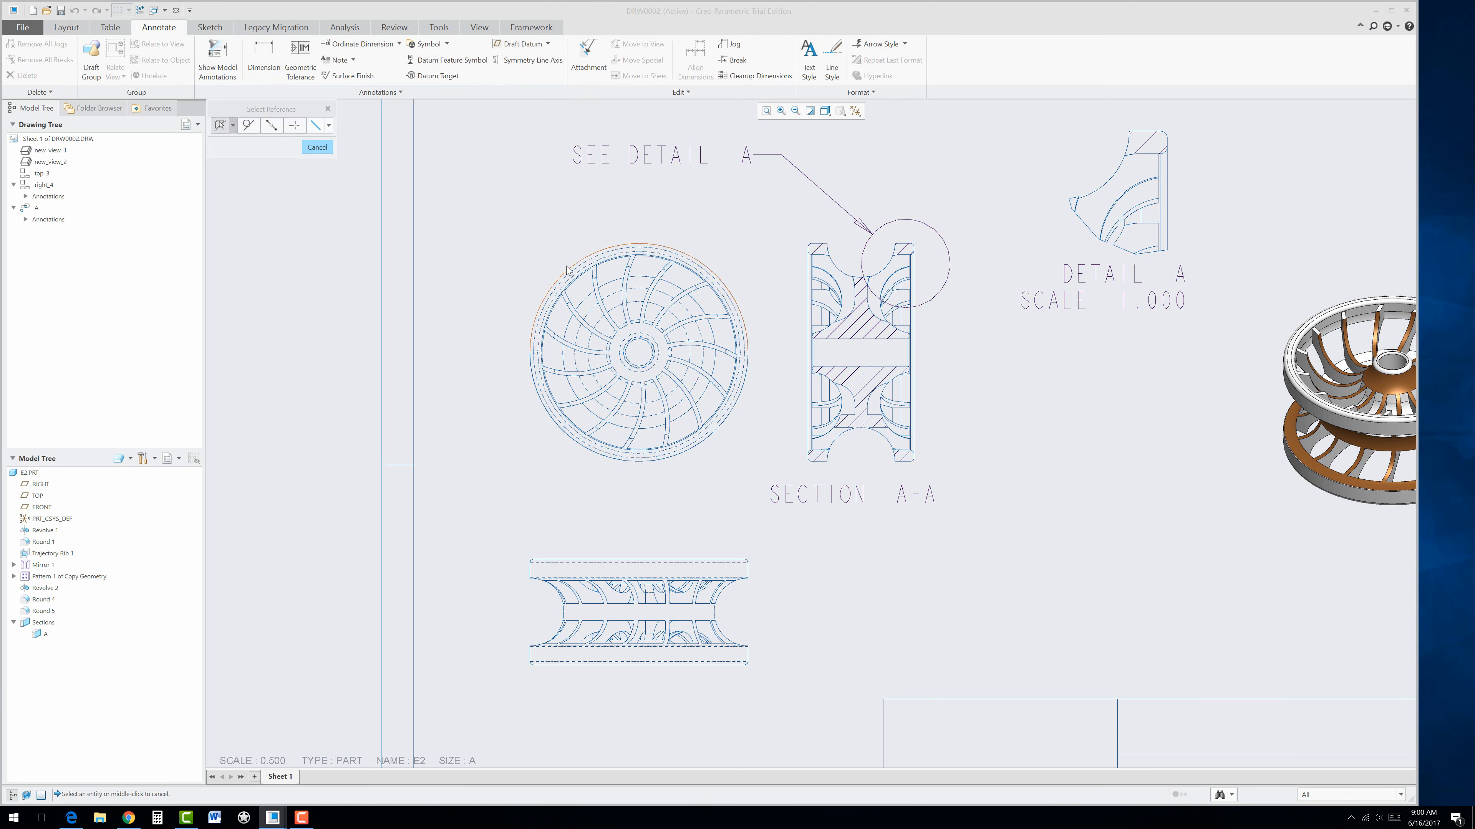
middle_click(530, 201)
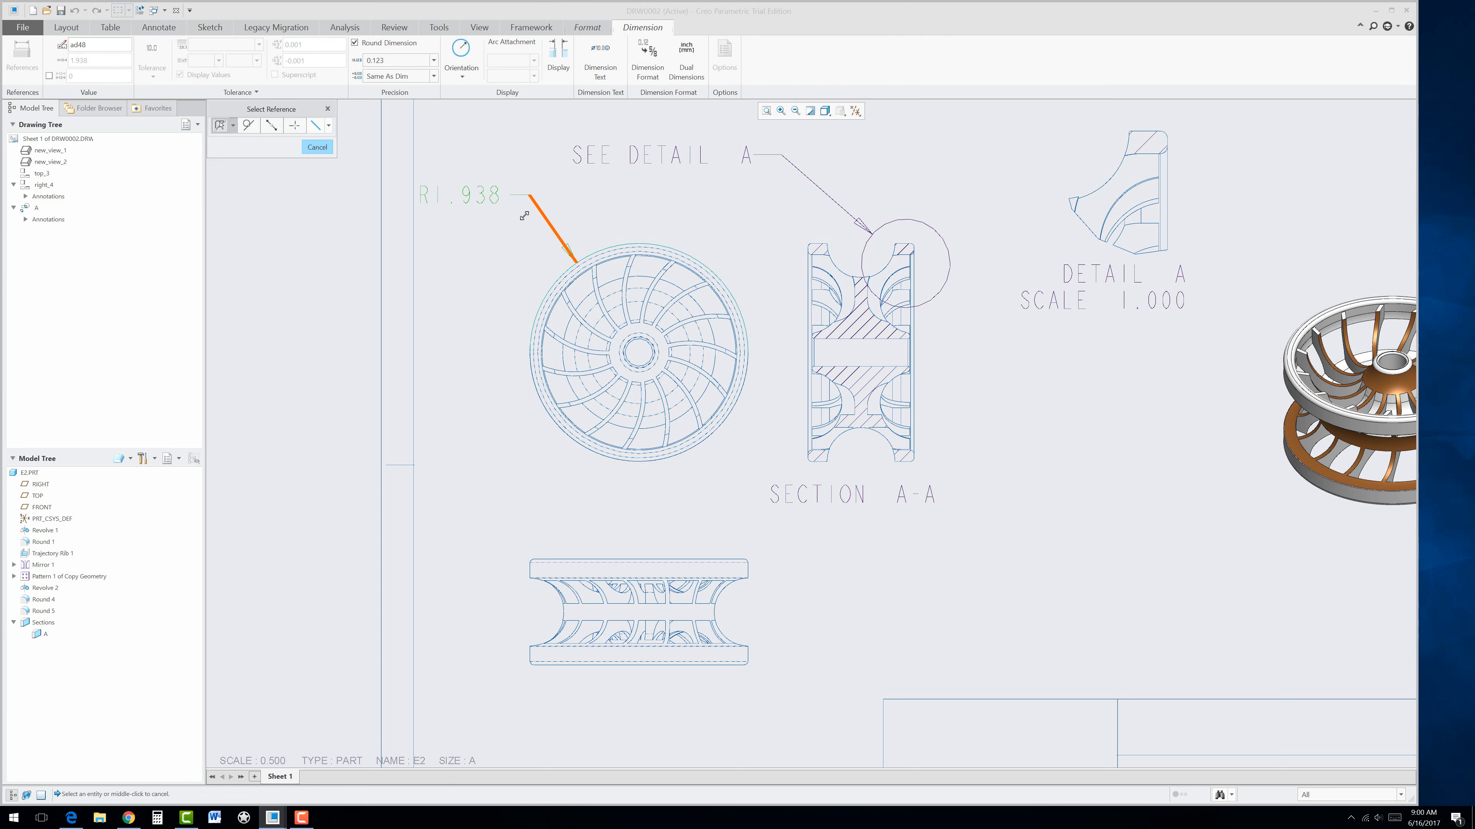
right_click(491, 197)
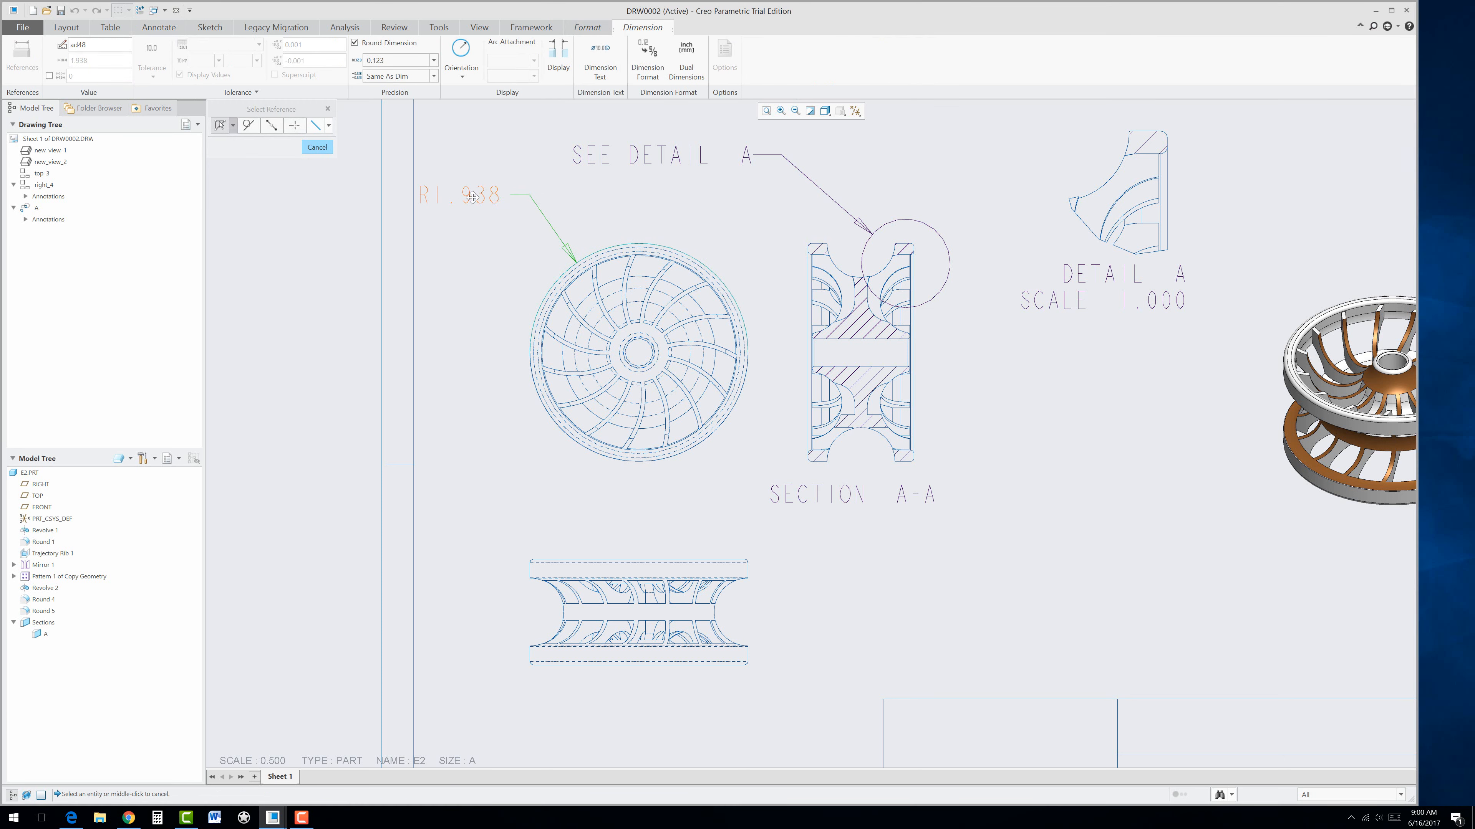
left_click(317, 147)
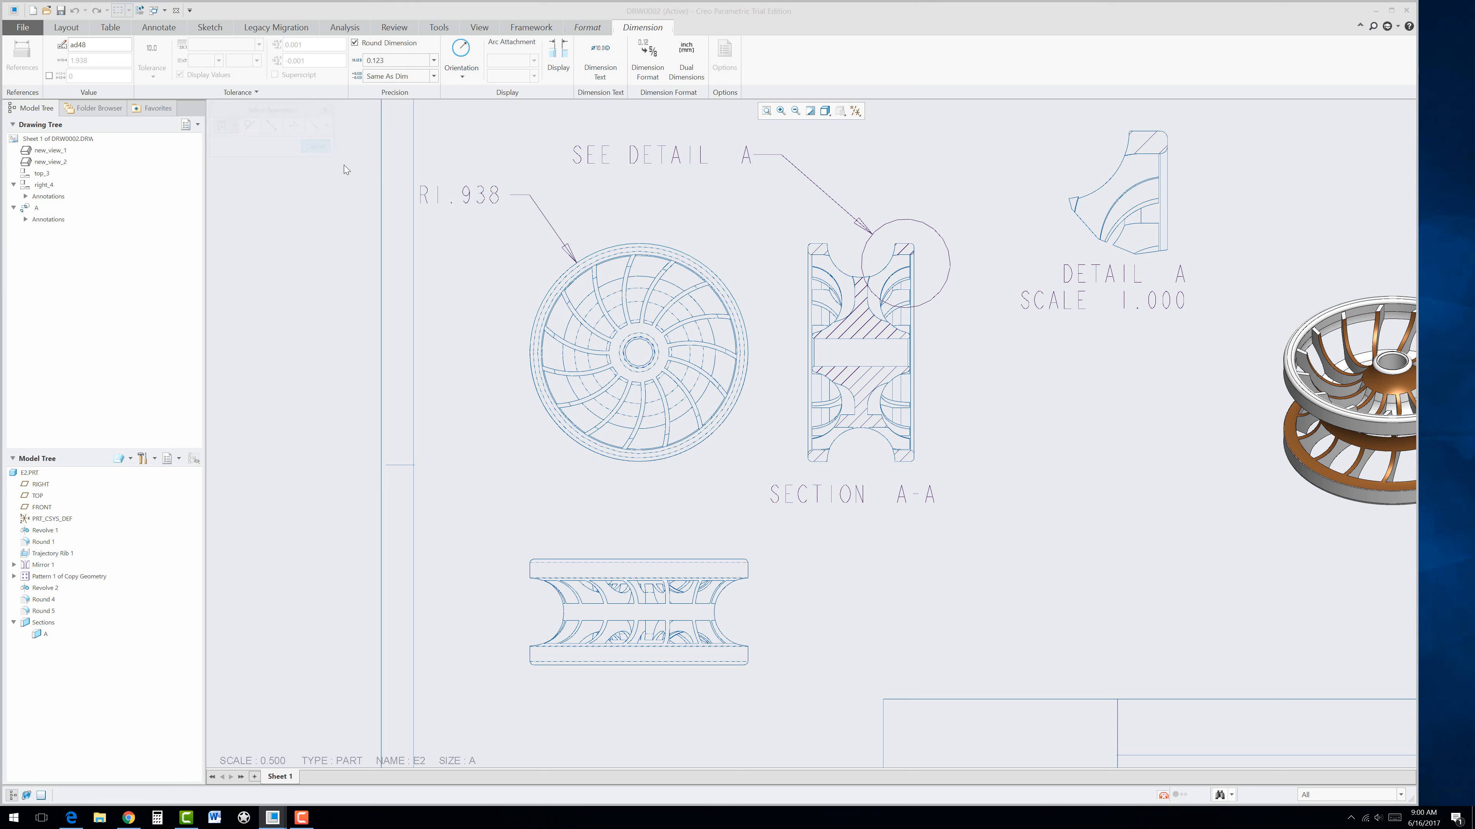
left_click(470, 197)
right_click(470, 196)
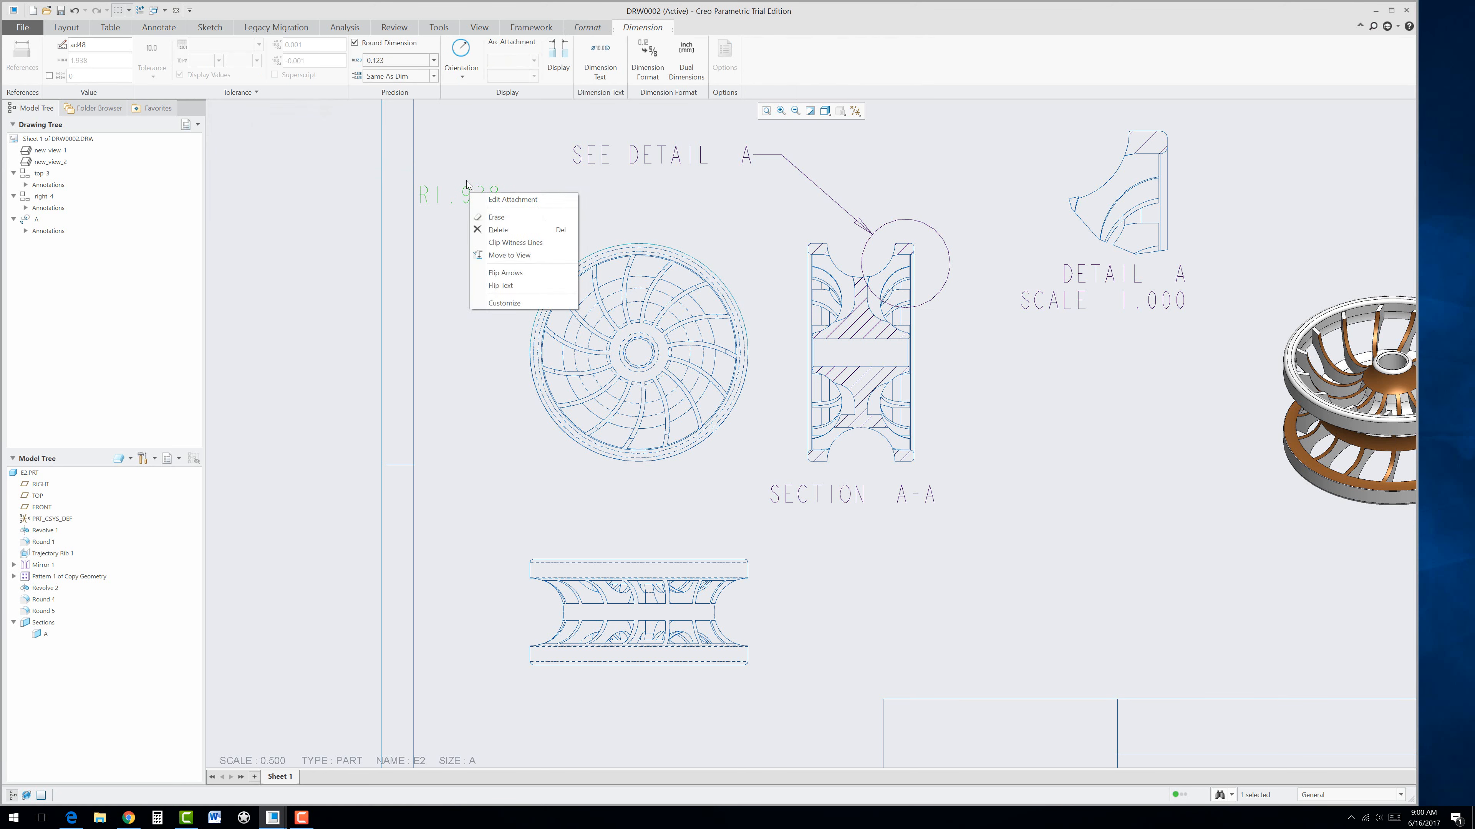
left_click(468, 175)
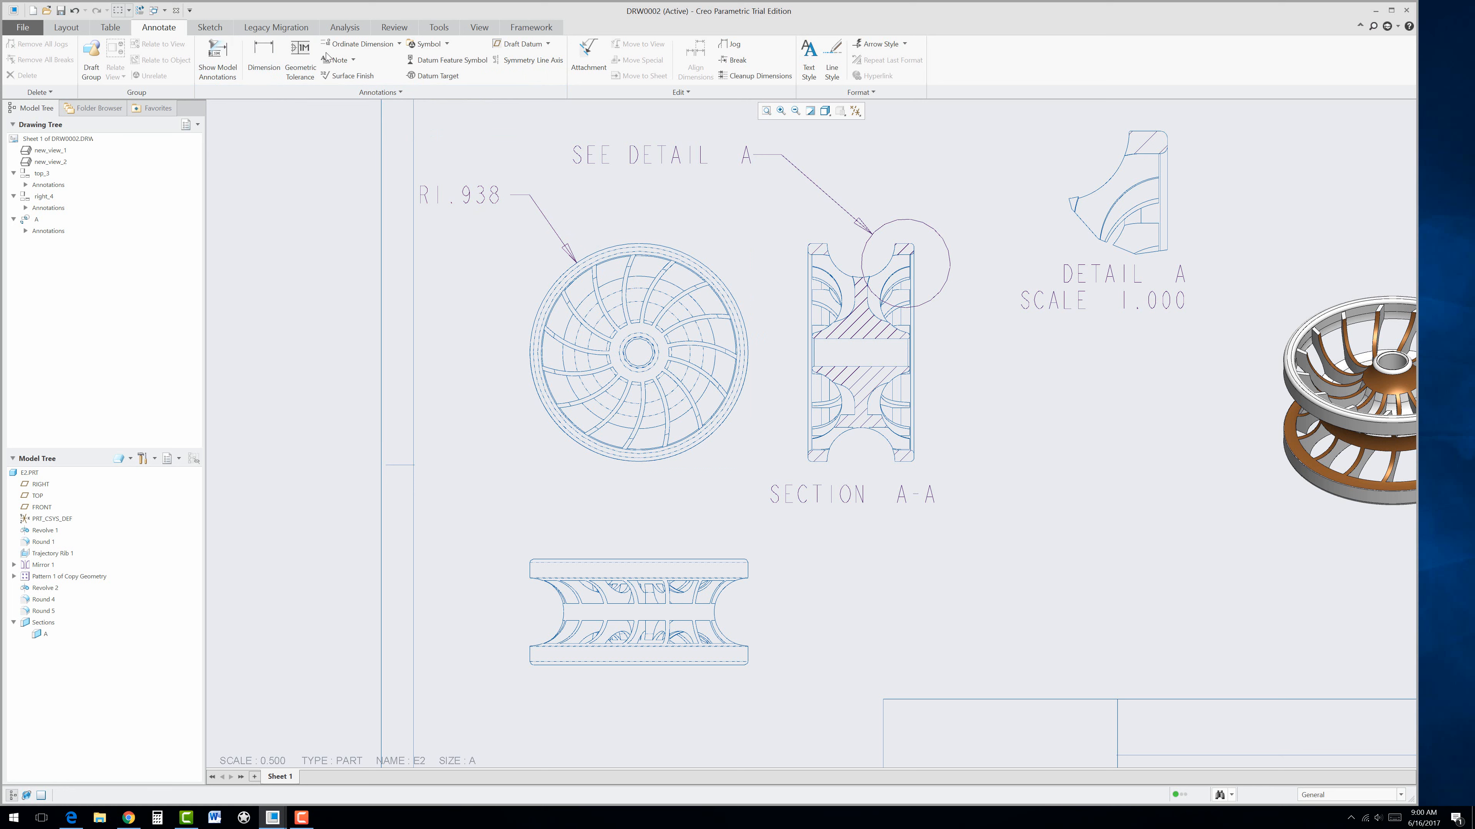
left_click(264, 55)
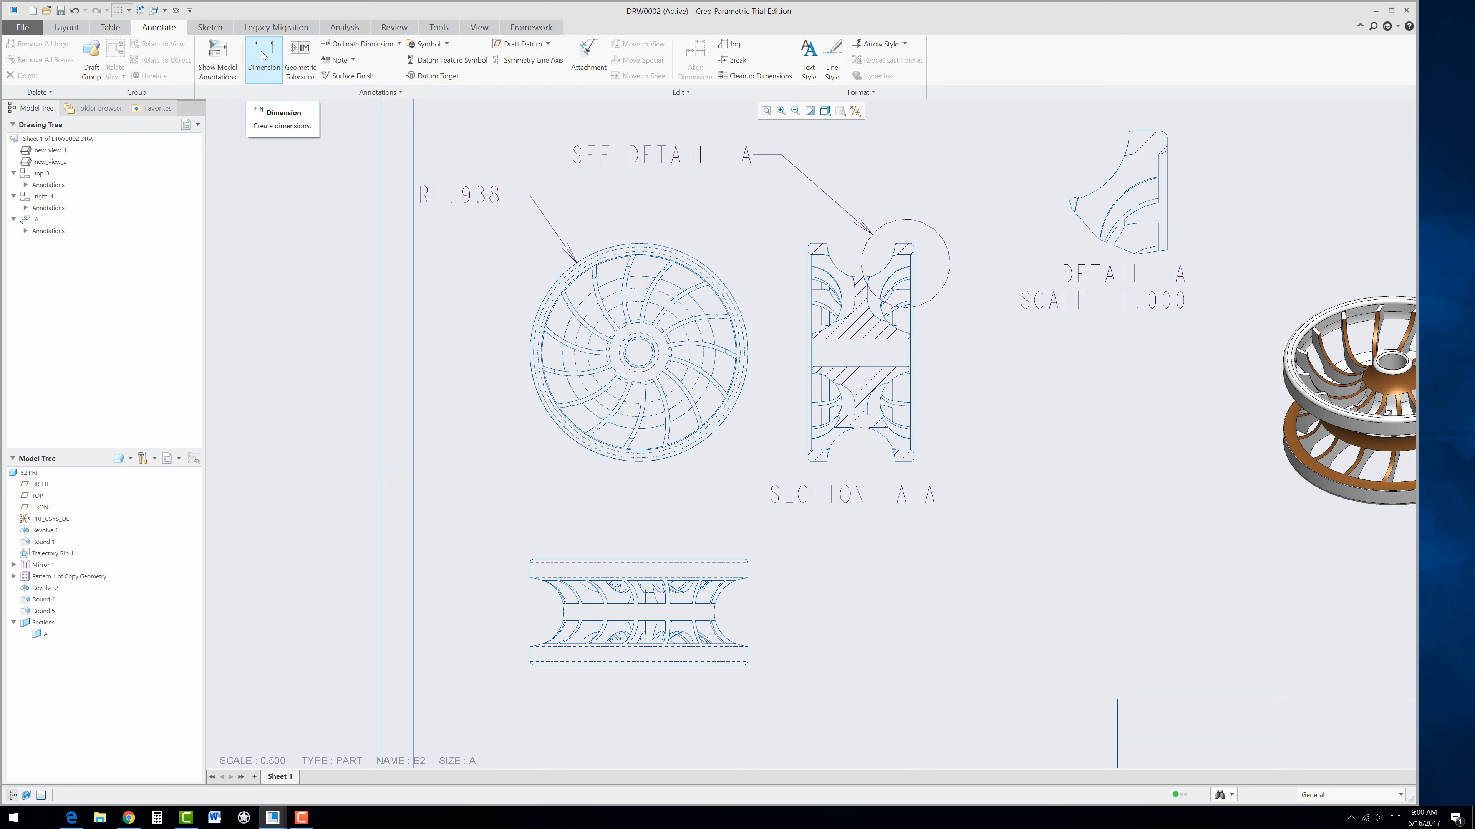
left_click(677, 460)
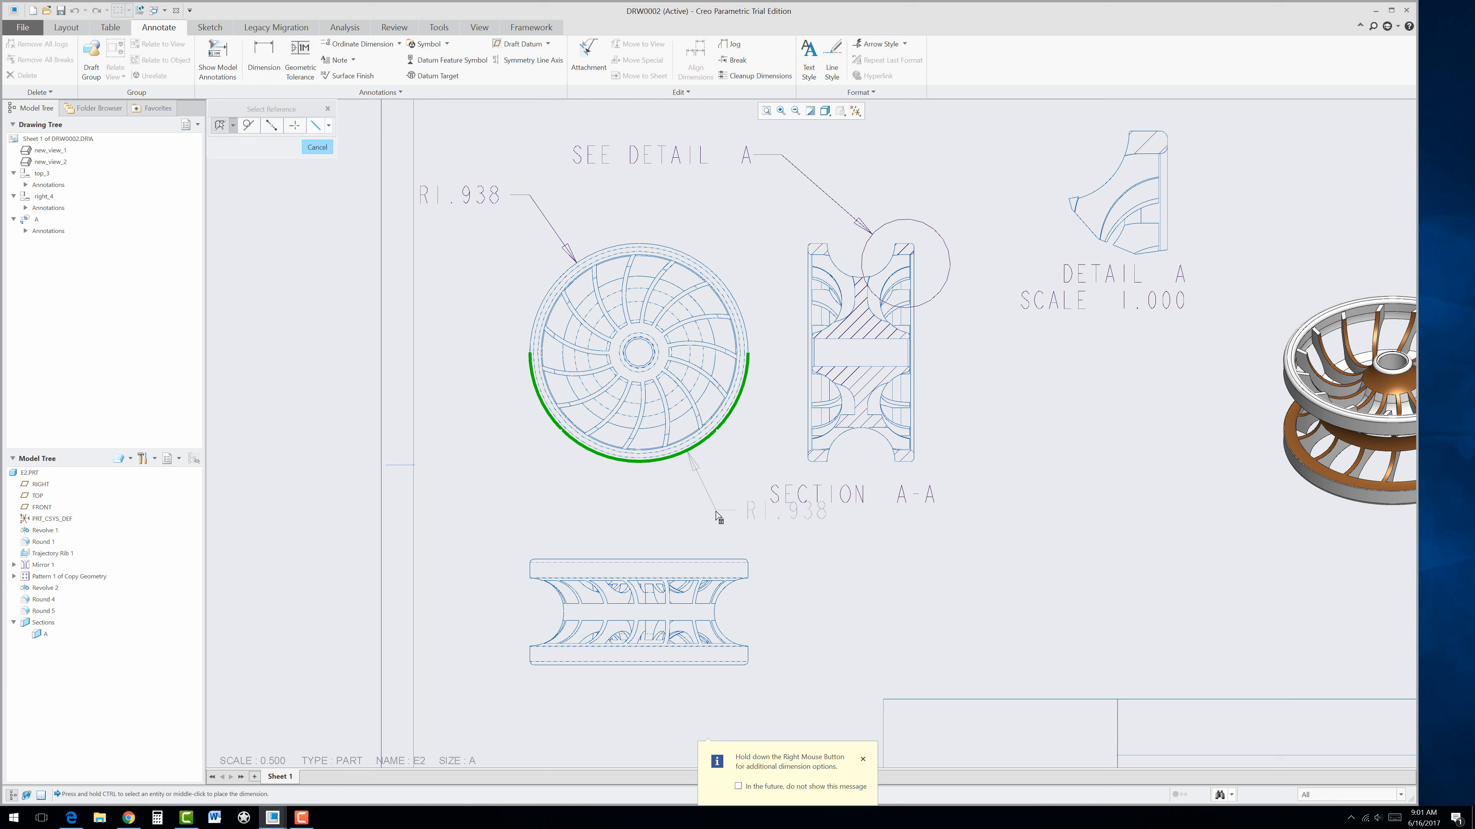
key("Escape")
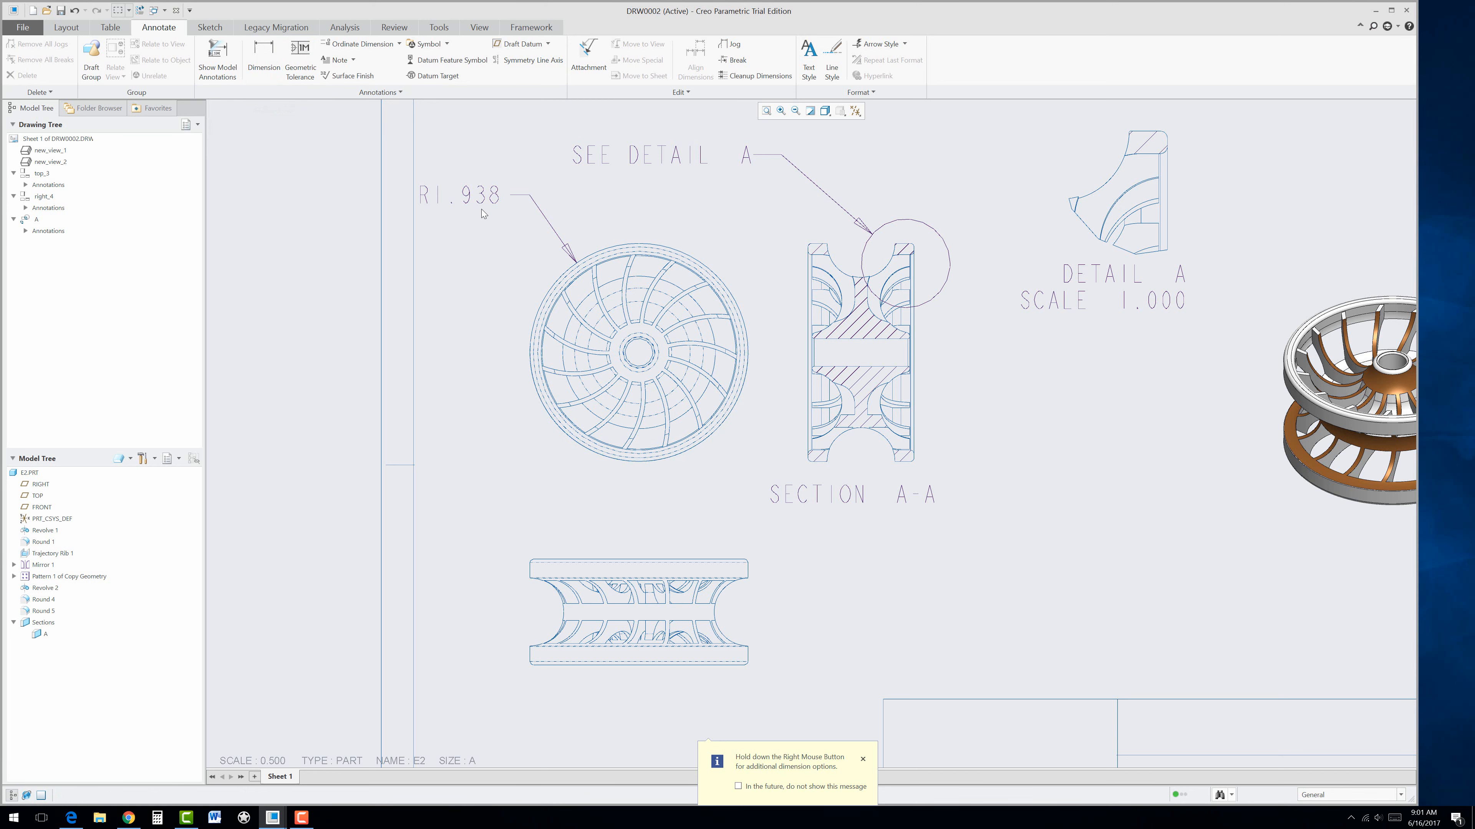
Step: Add a diameter dimension to the top view's outer circle, placed below and right, and delete the radius dimension
left_click(259, 56)
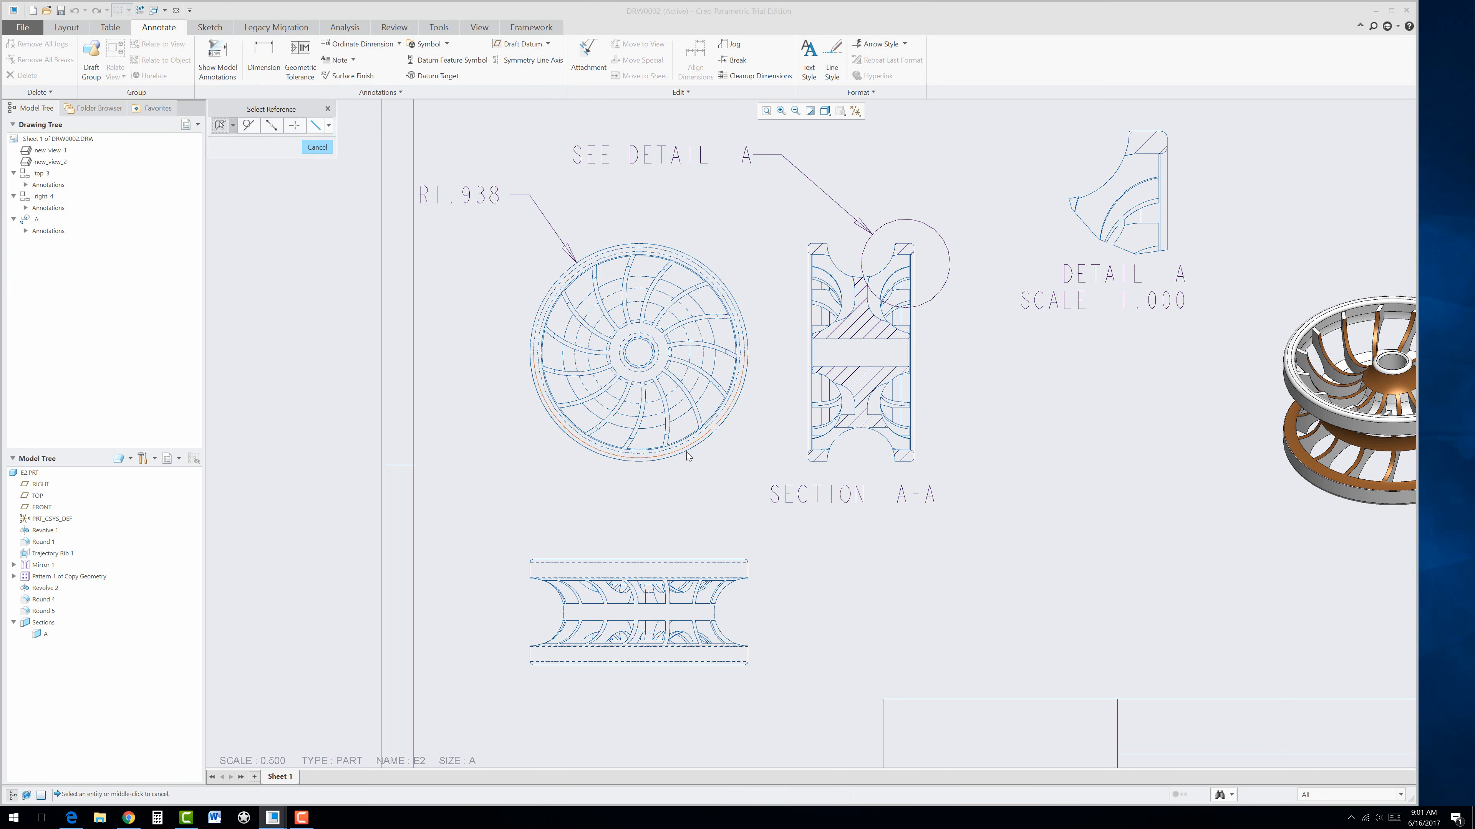
left_click(690, 455)
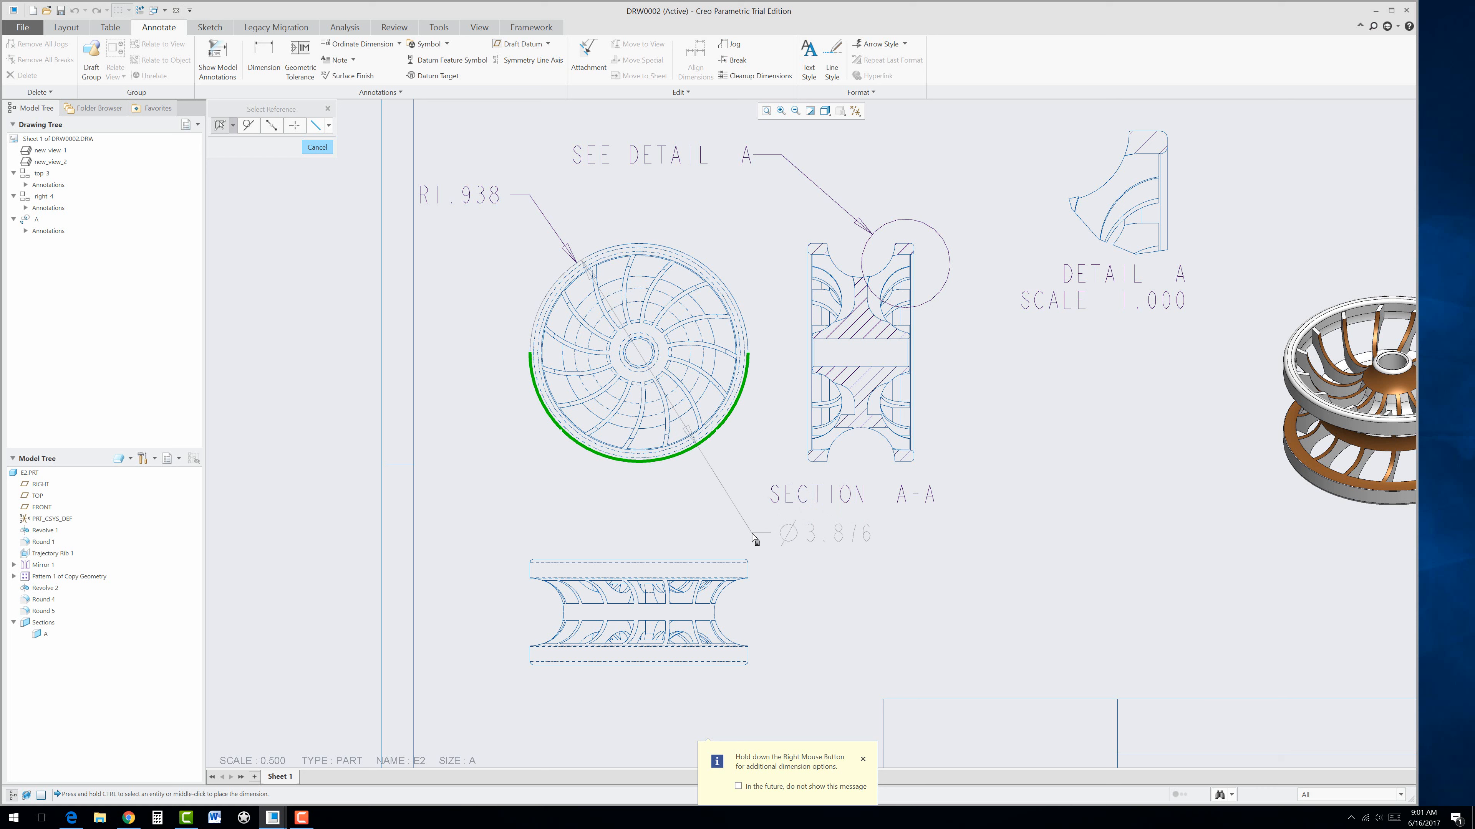
middle_click(755, 541)
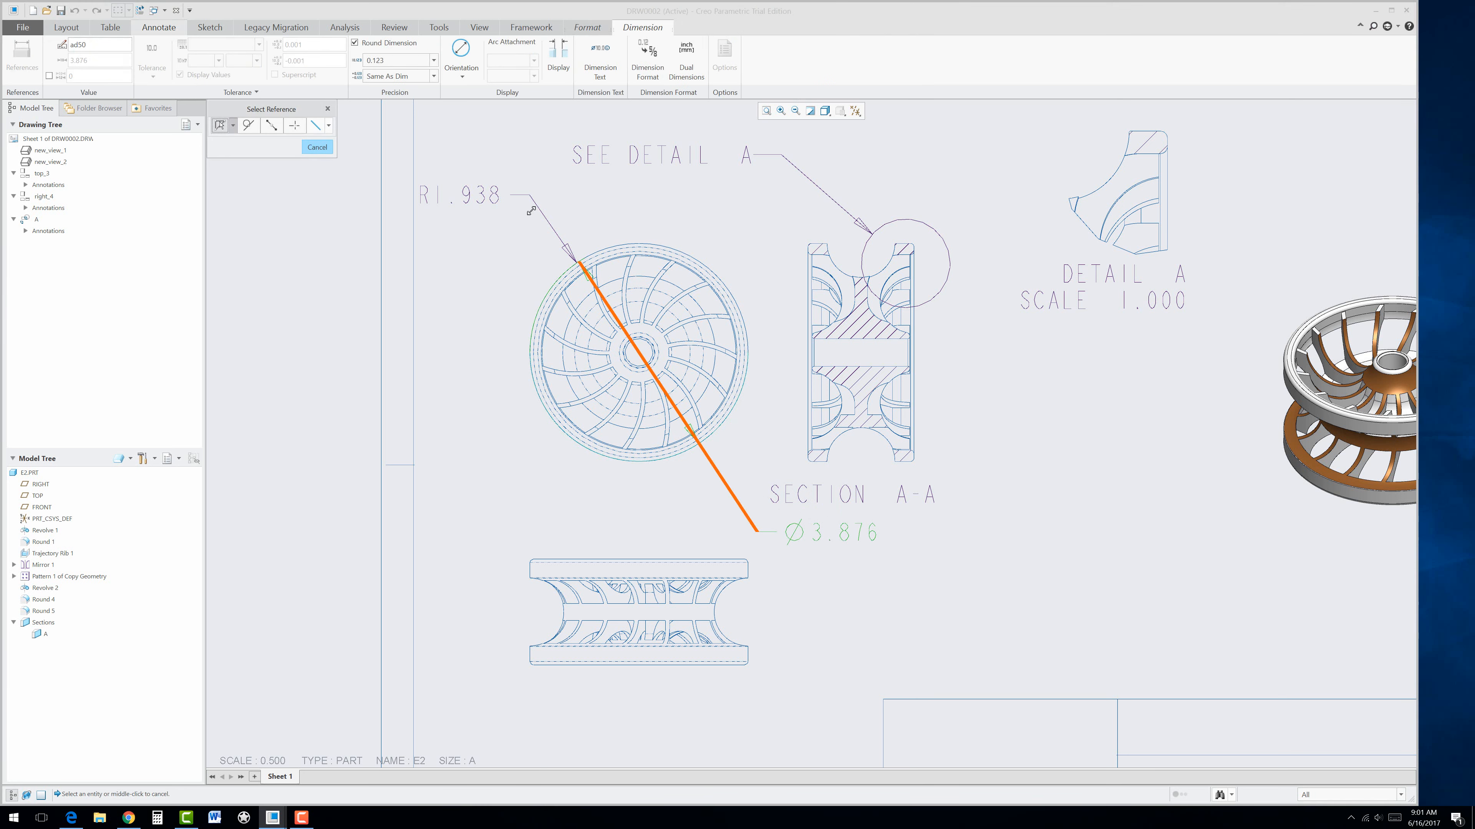
middle_click(484, 252)
left_click(485, 196)
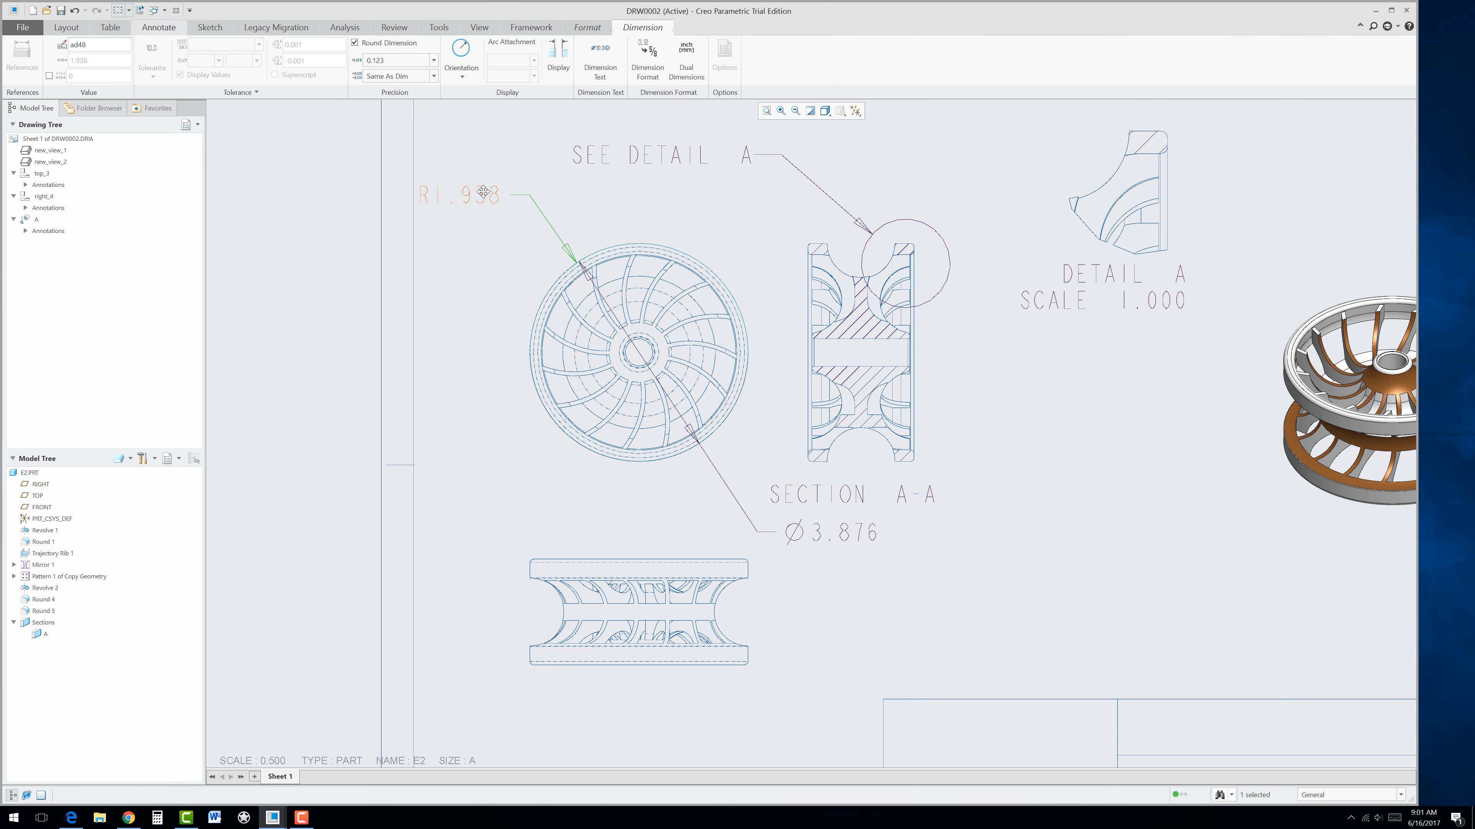
key("Delete")
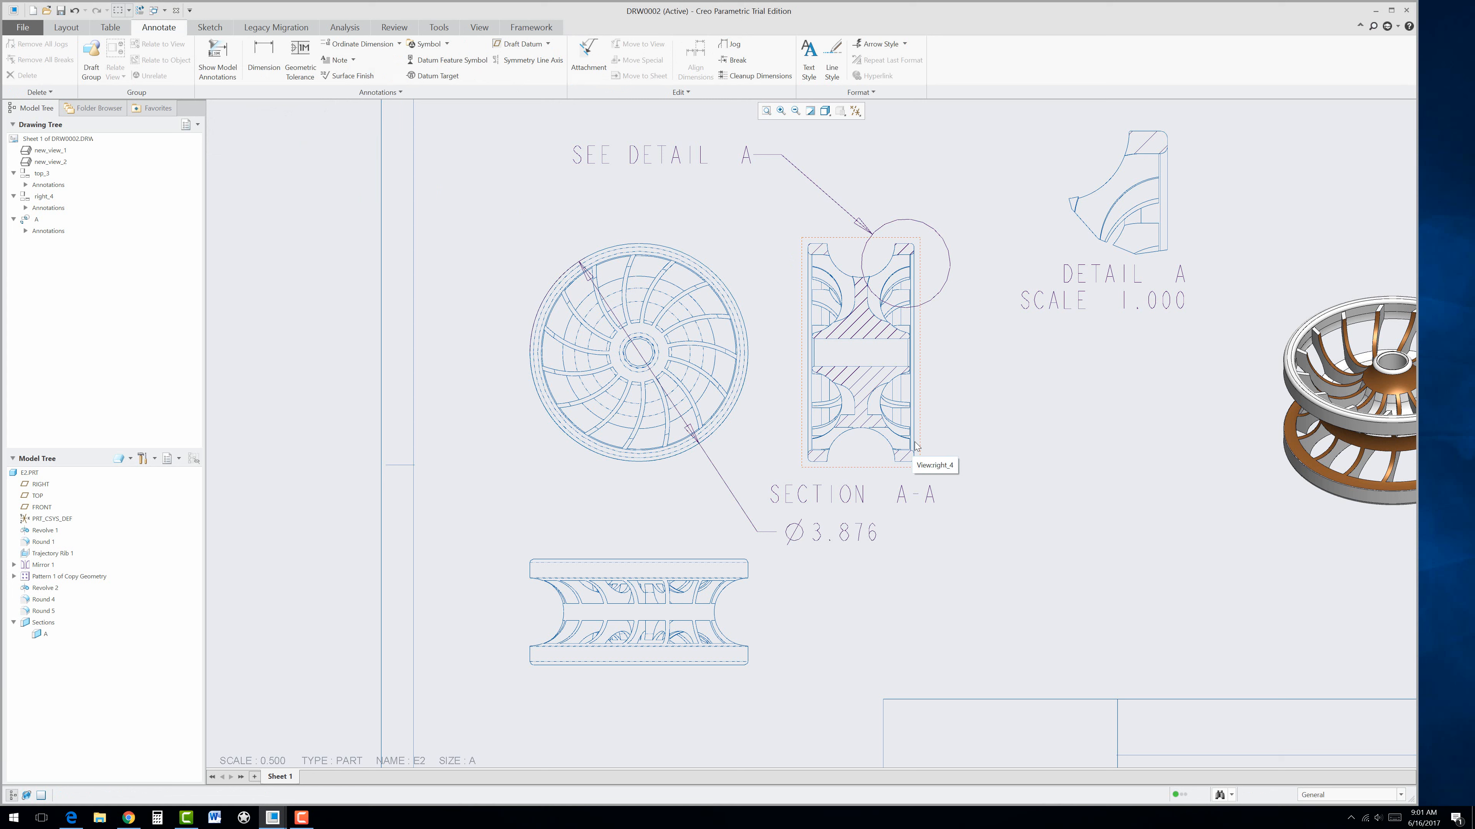
Step: Spread out the views by moving the front view down and the section A-A view right
left_click(750, 641)
left_click_drag(751, 635, 753, 685)
left_click(833, 619)
scroll(833, 619, "down", 3)
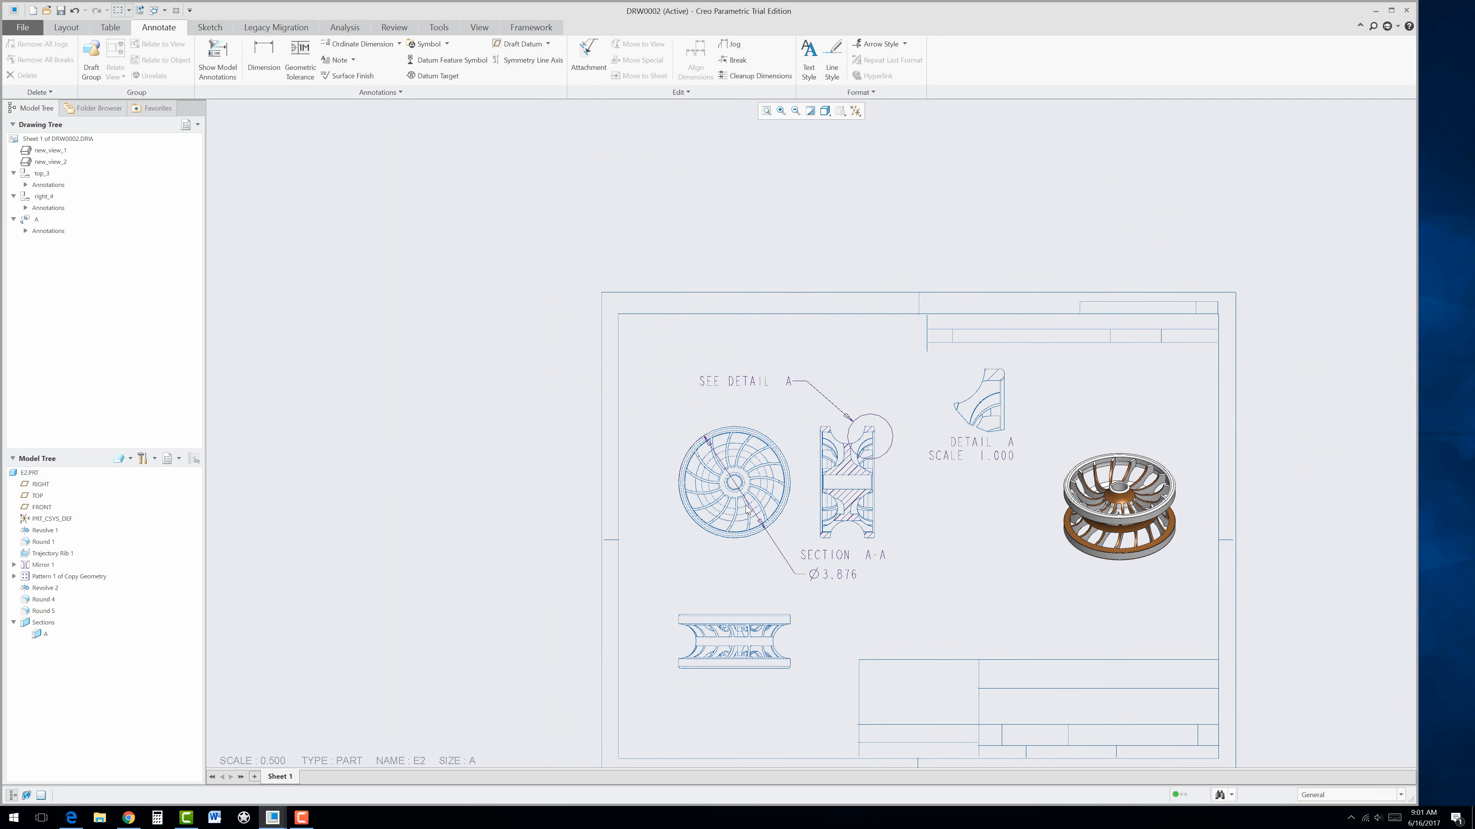
left_click(880, 520)
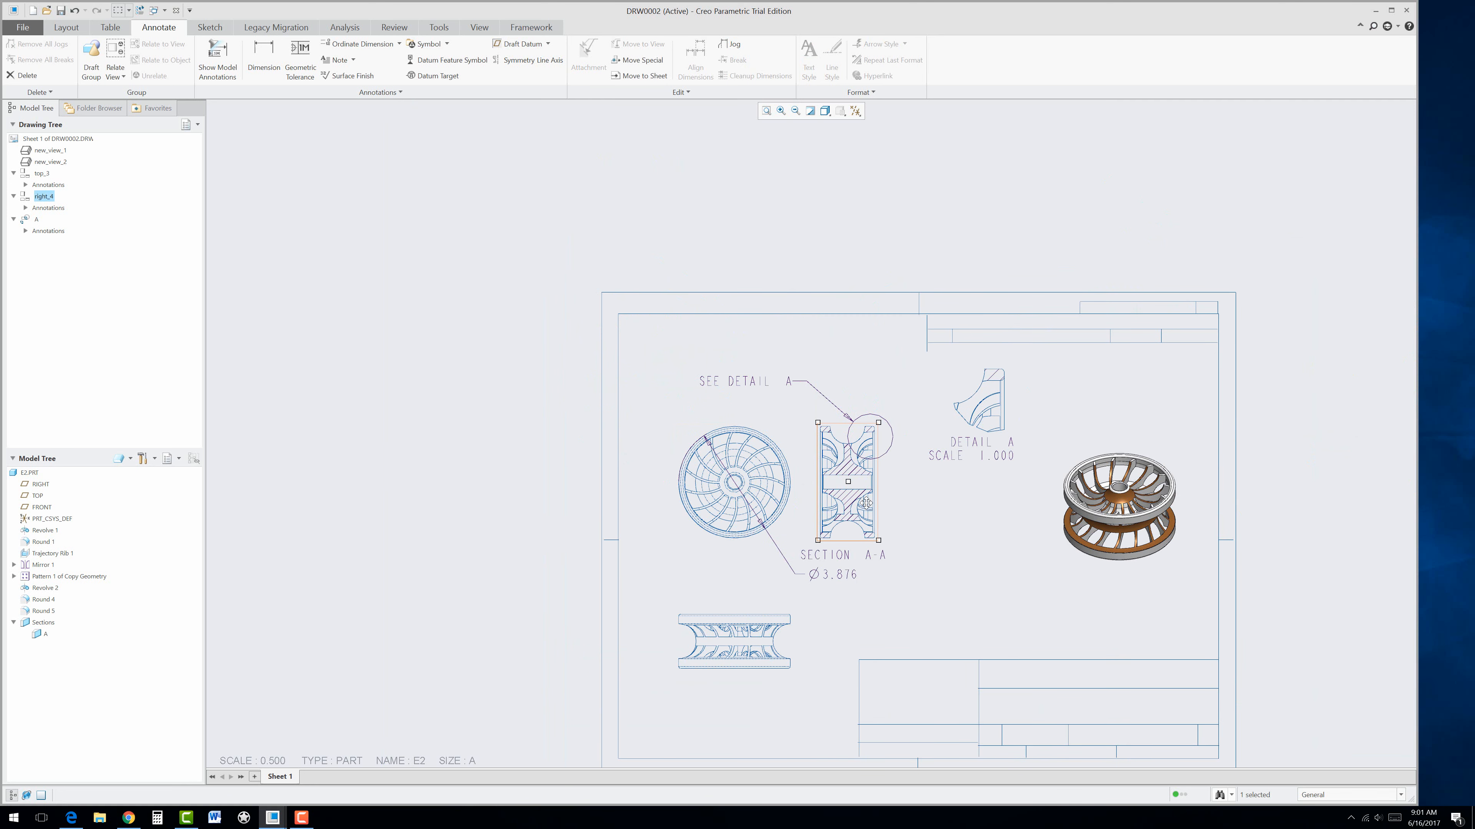
left_click_drag(858, 495, 881, 496)
left_click(962, 534)
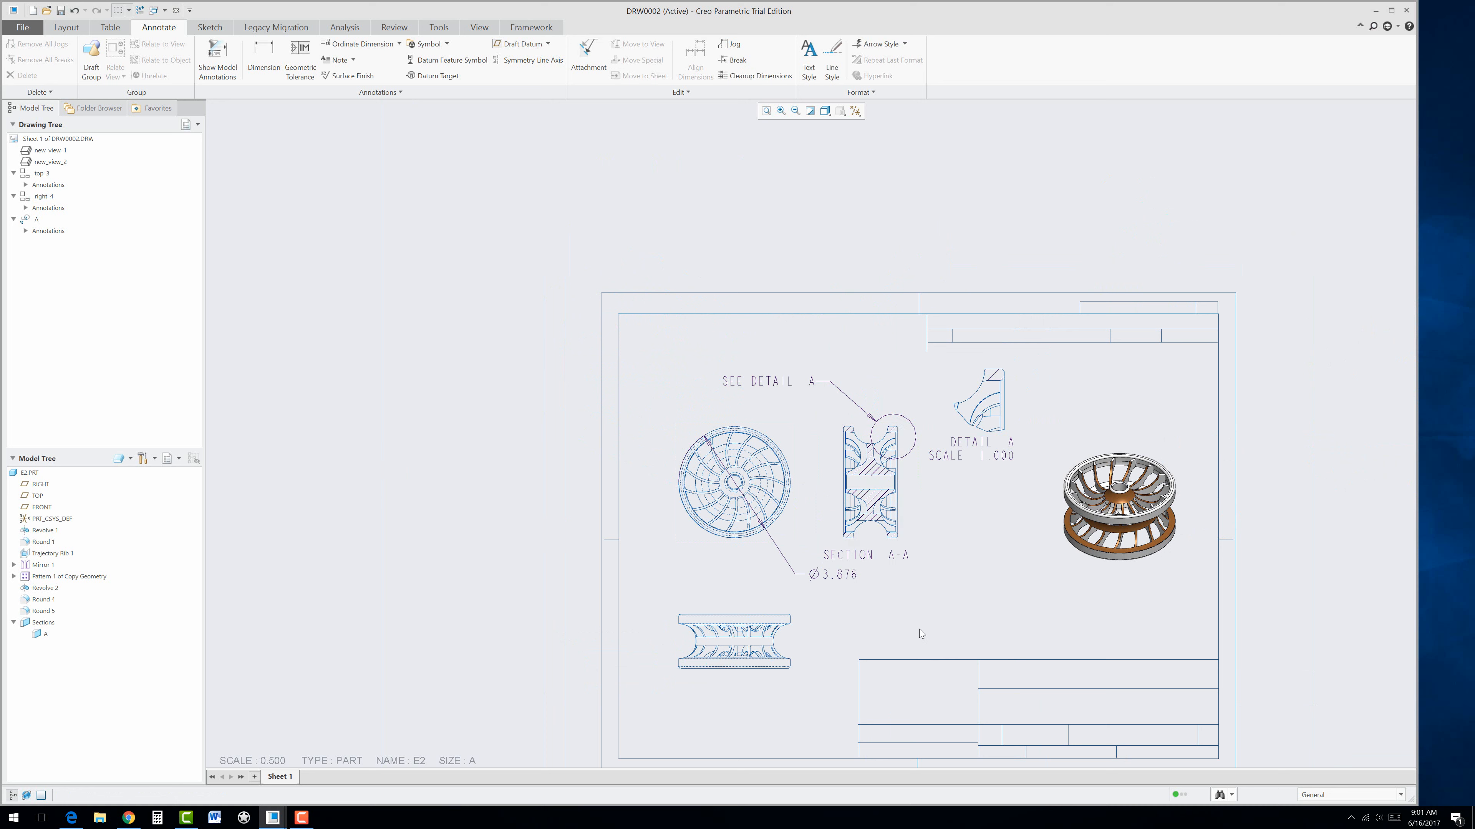
Step: Move the outer diameter dimension above and left of the top view and flip its arrows to the outside
left_click(829, 579)
mouse_move(829, 579)
left_mouse_down()
mouse_move(772, 582)
mouse_move(807, 588)
mouse_move(816, 416)
mouse_move(712, 408)
mouse_move(733, 408)
left_mouse_up()
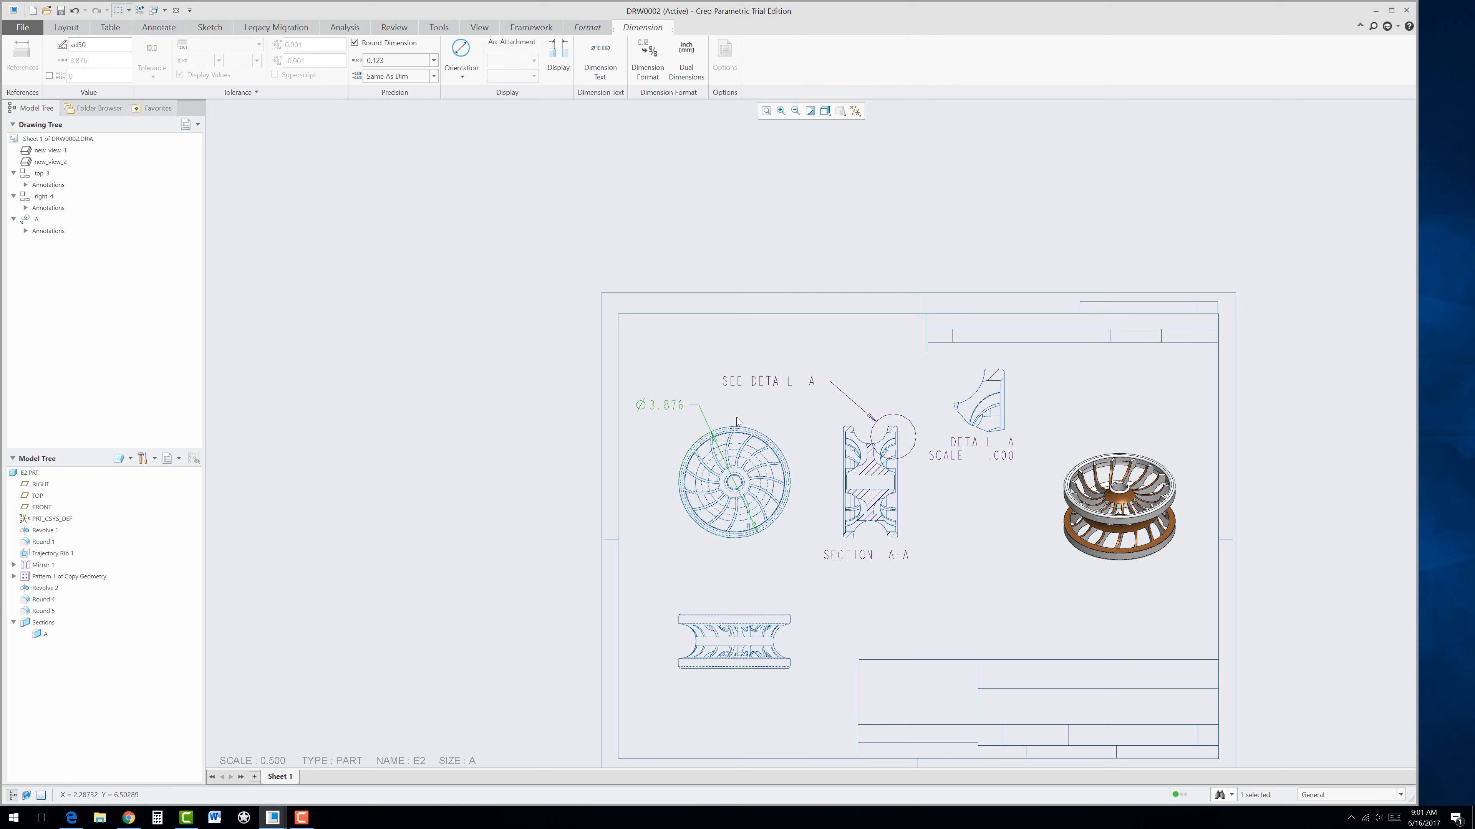
left_click(790, 587)
left_click(676, 411)
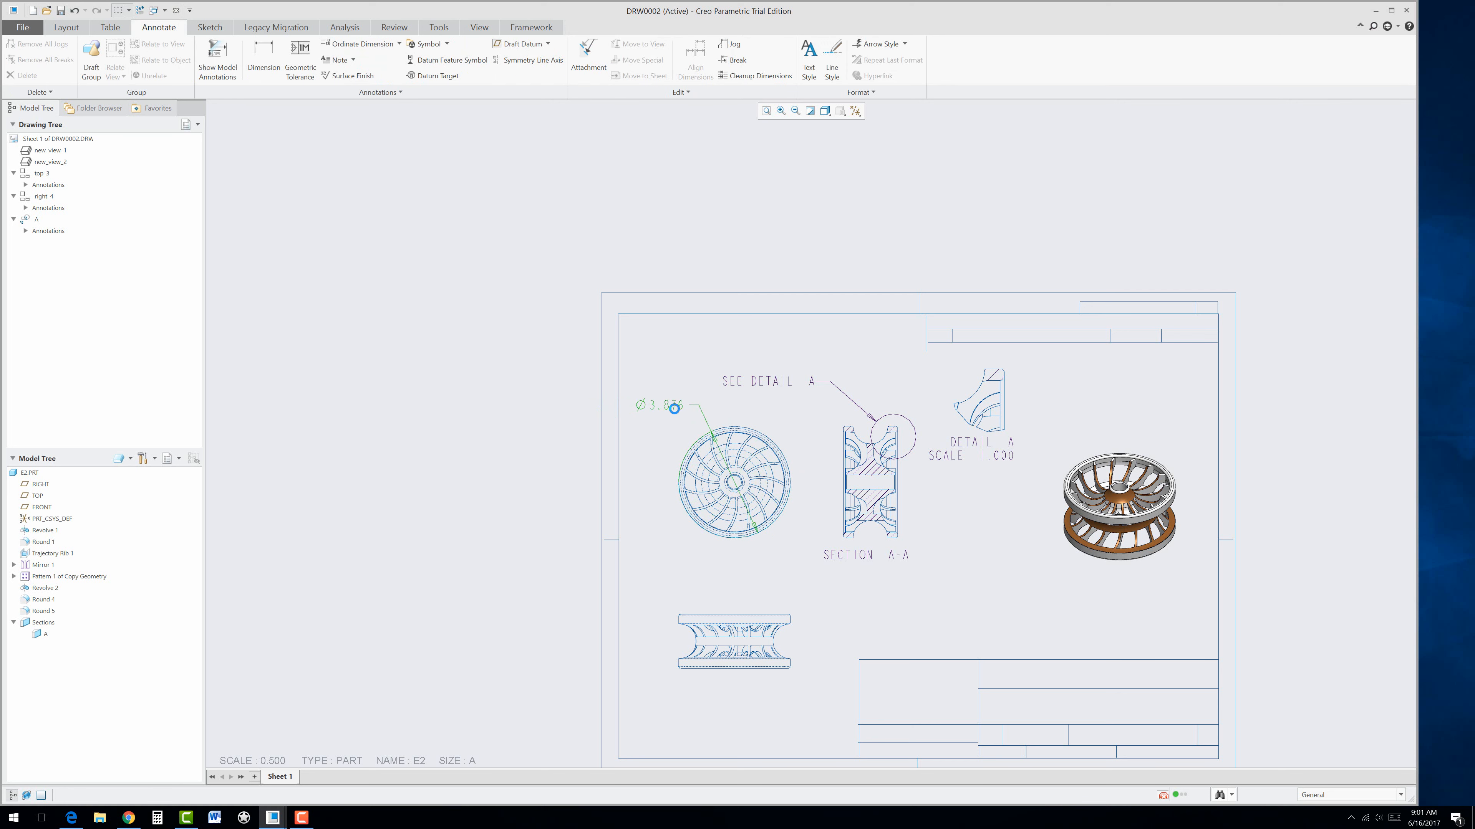
right_click(676, 413)
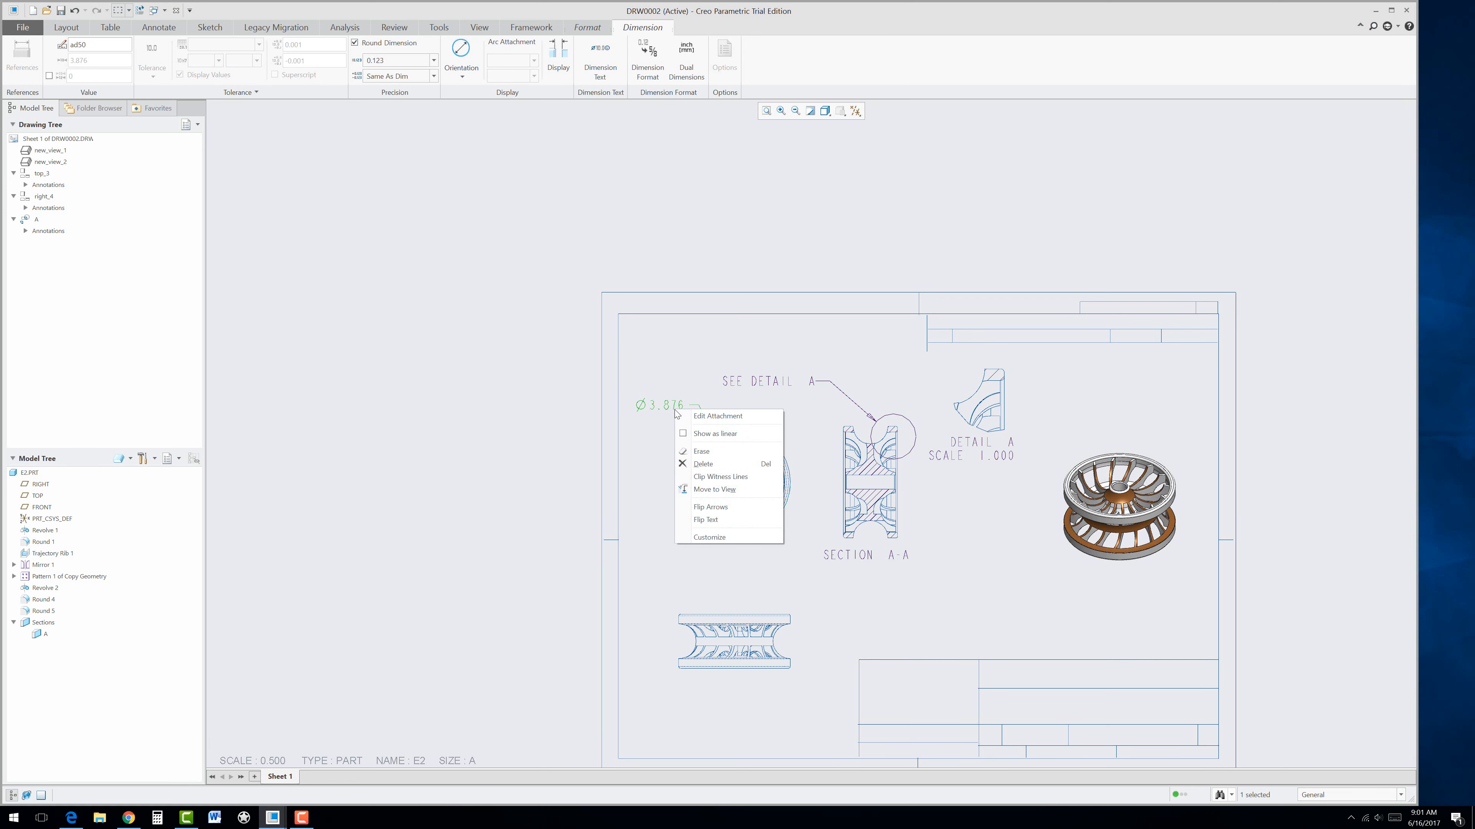
left_click(762, 551)
left_click(762, 551)
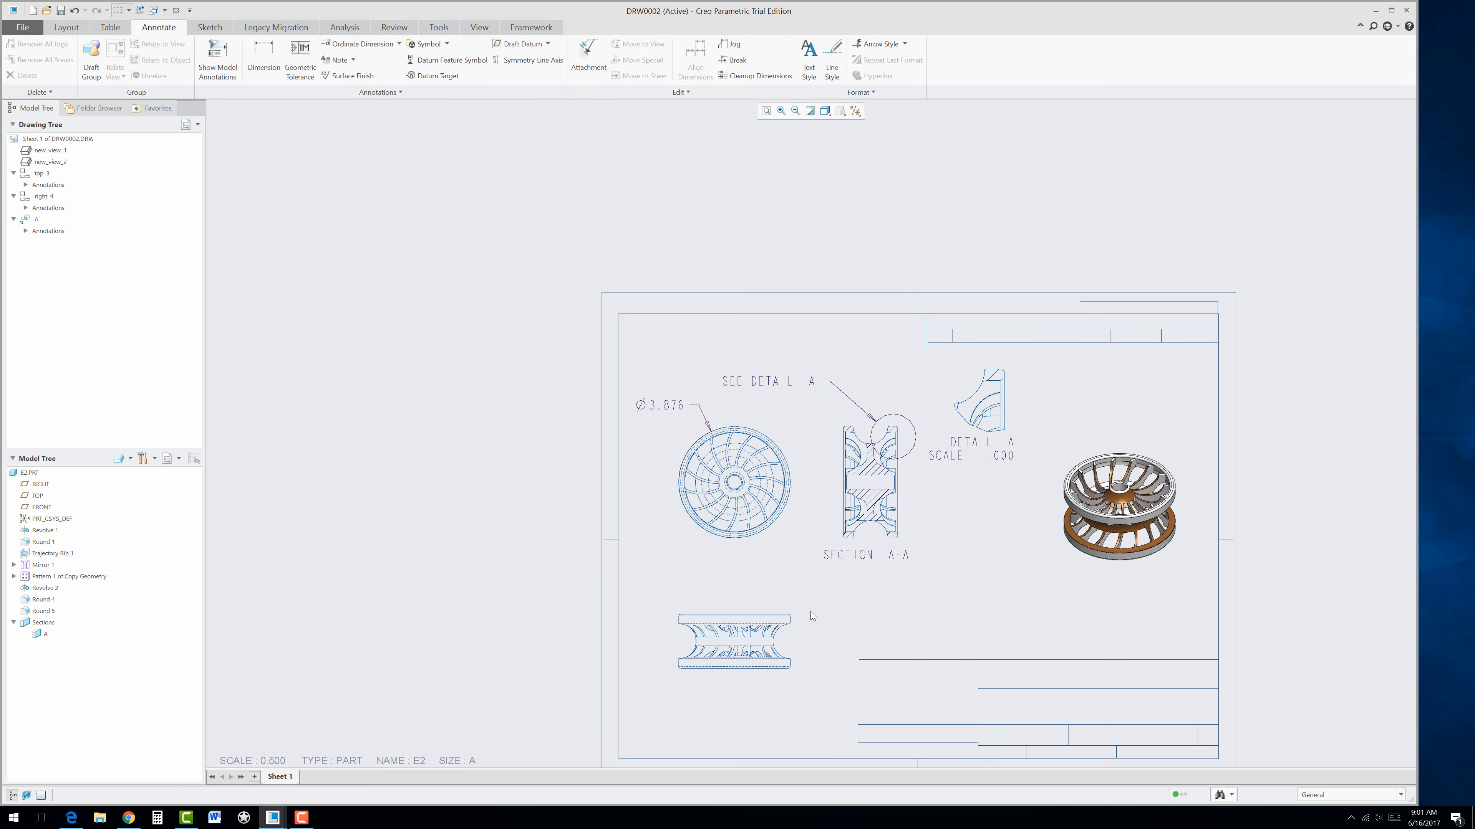
Step: Show the model axis A_1 as a centreline in the section A-A view
scroll(755, 474, "down", 2)
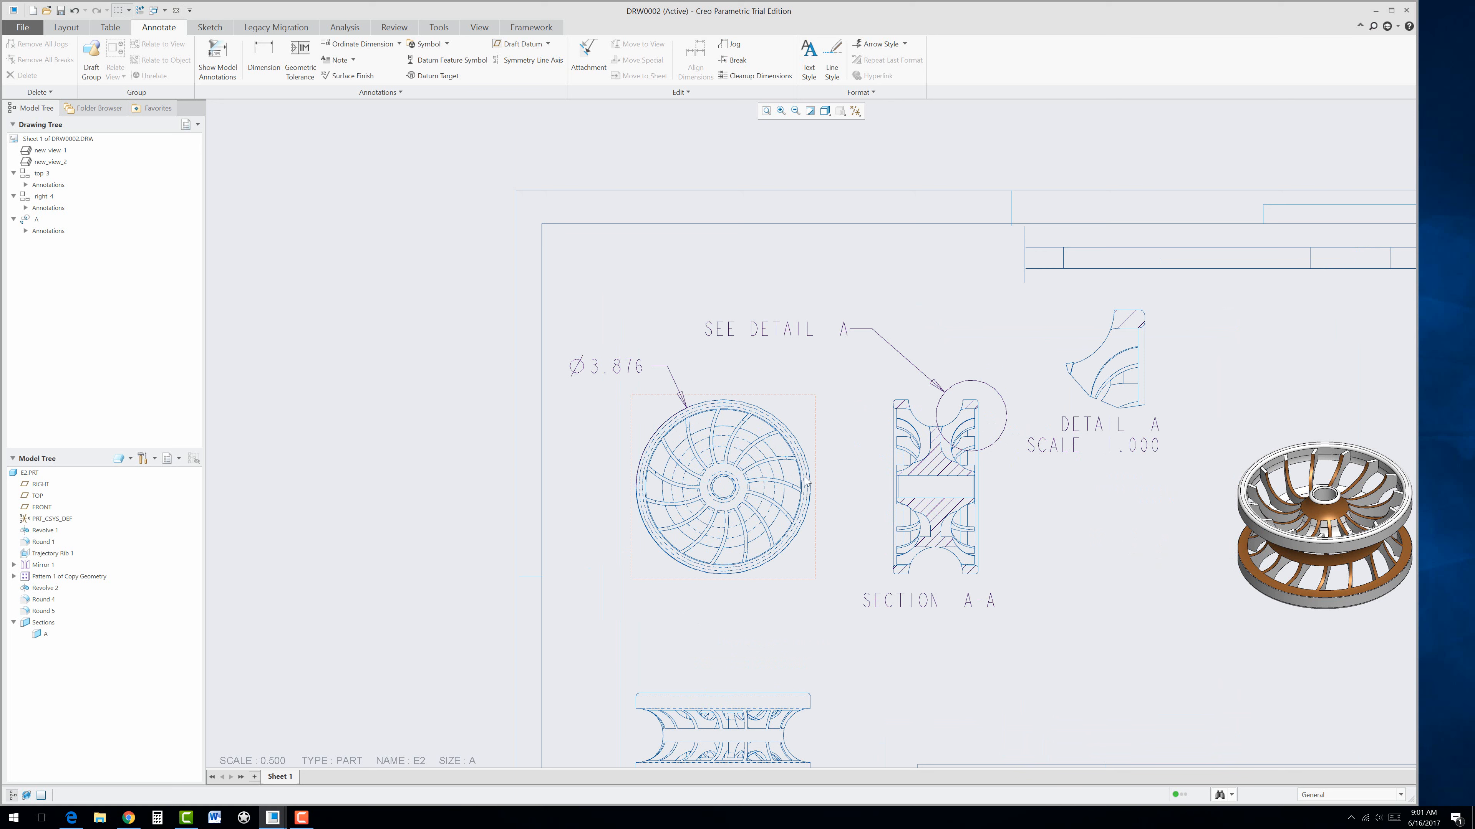
scroll(853, 543, "up", 1)
scroll(947, 521, "down", 2)
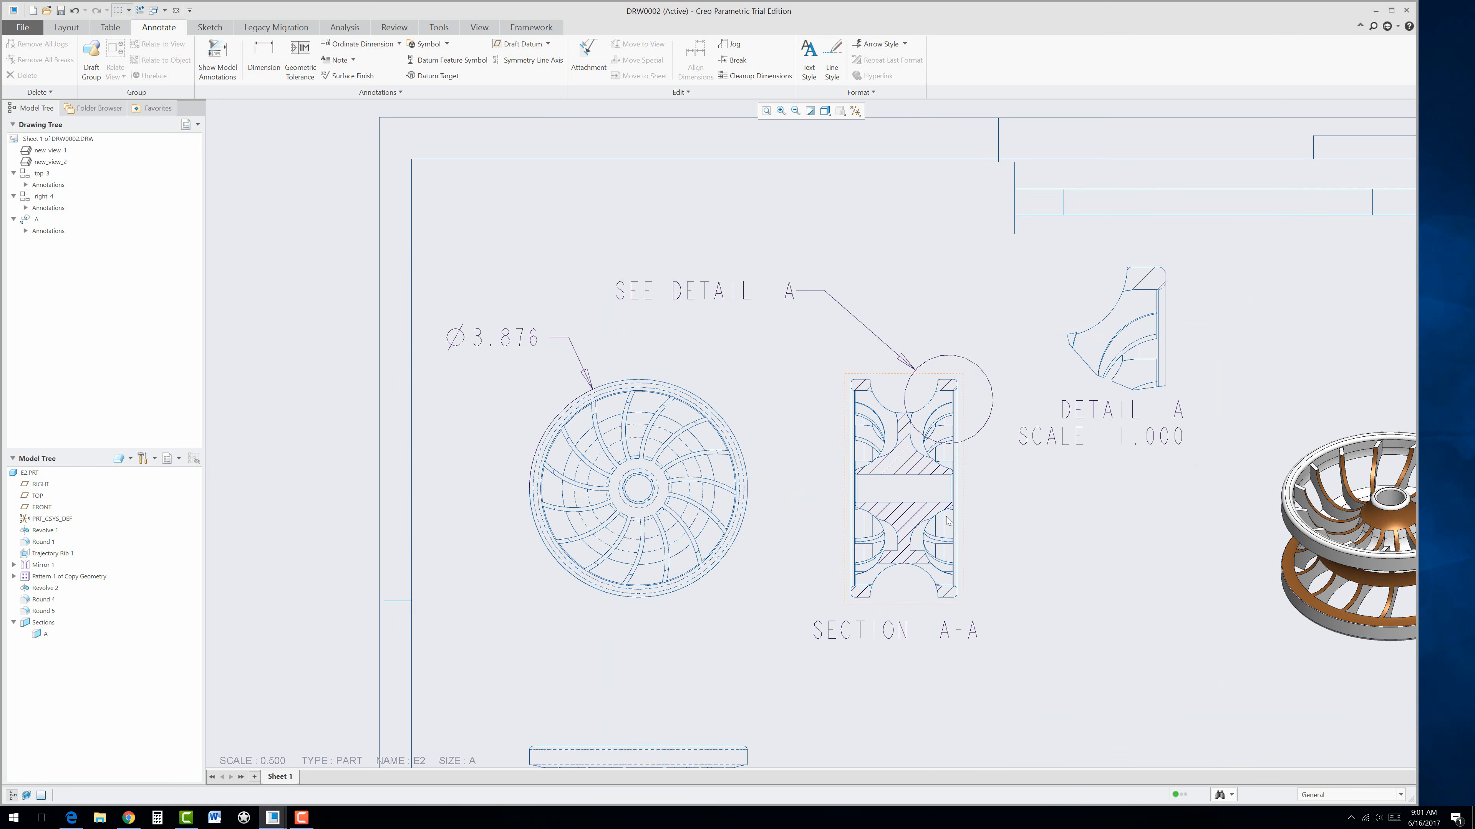
double_click(961, 535)
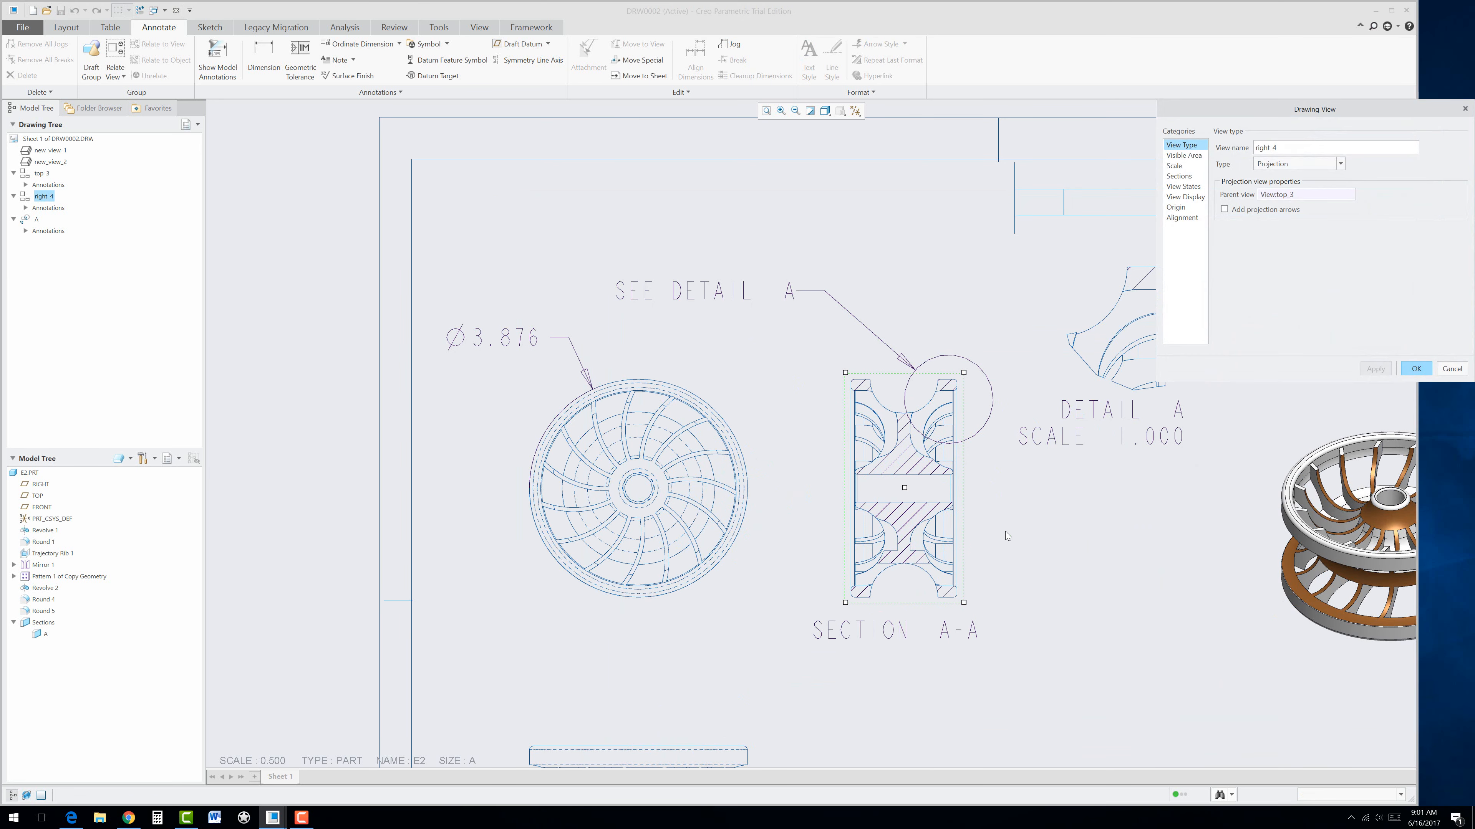
left_click(1452, 370)
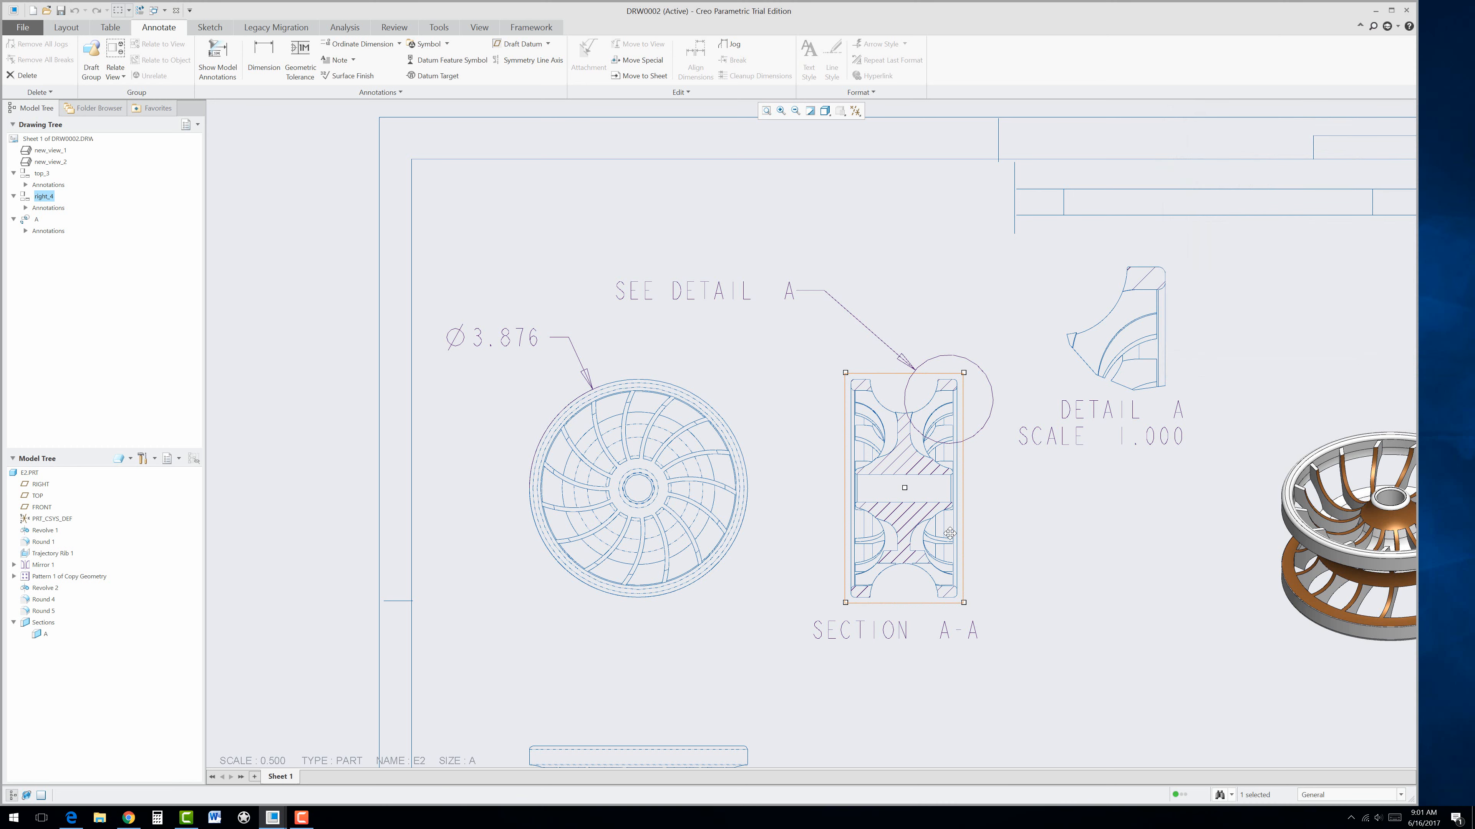
left_click(218, 58)
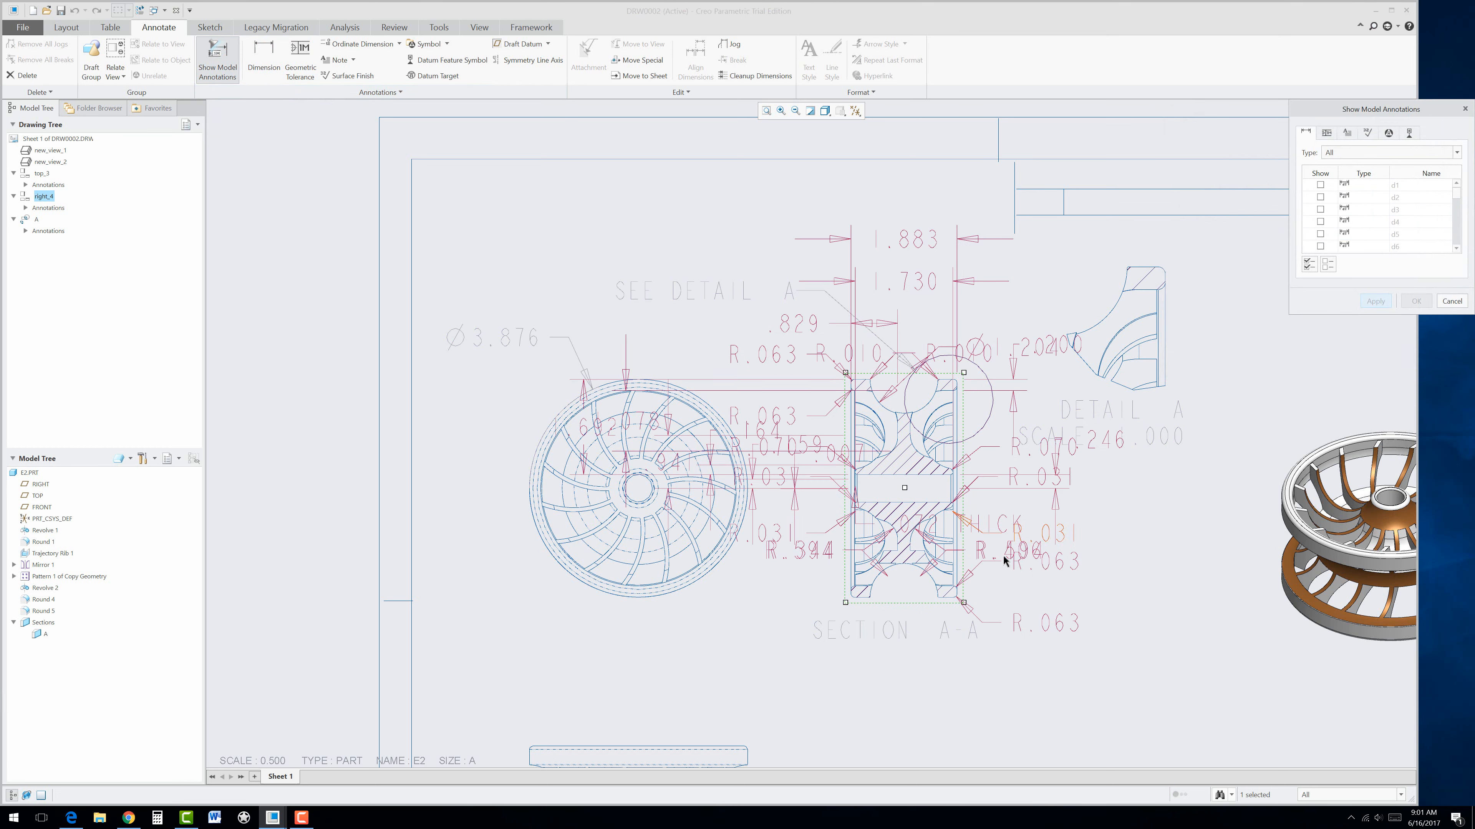
left_click(1409, 133)
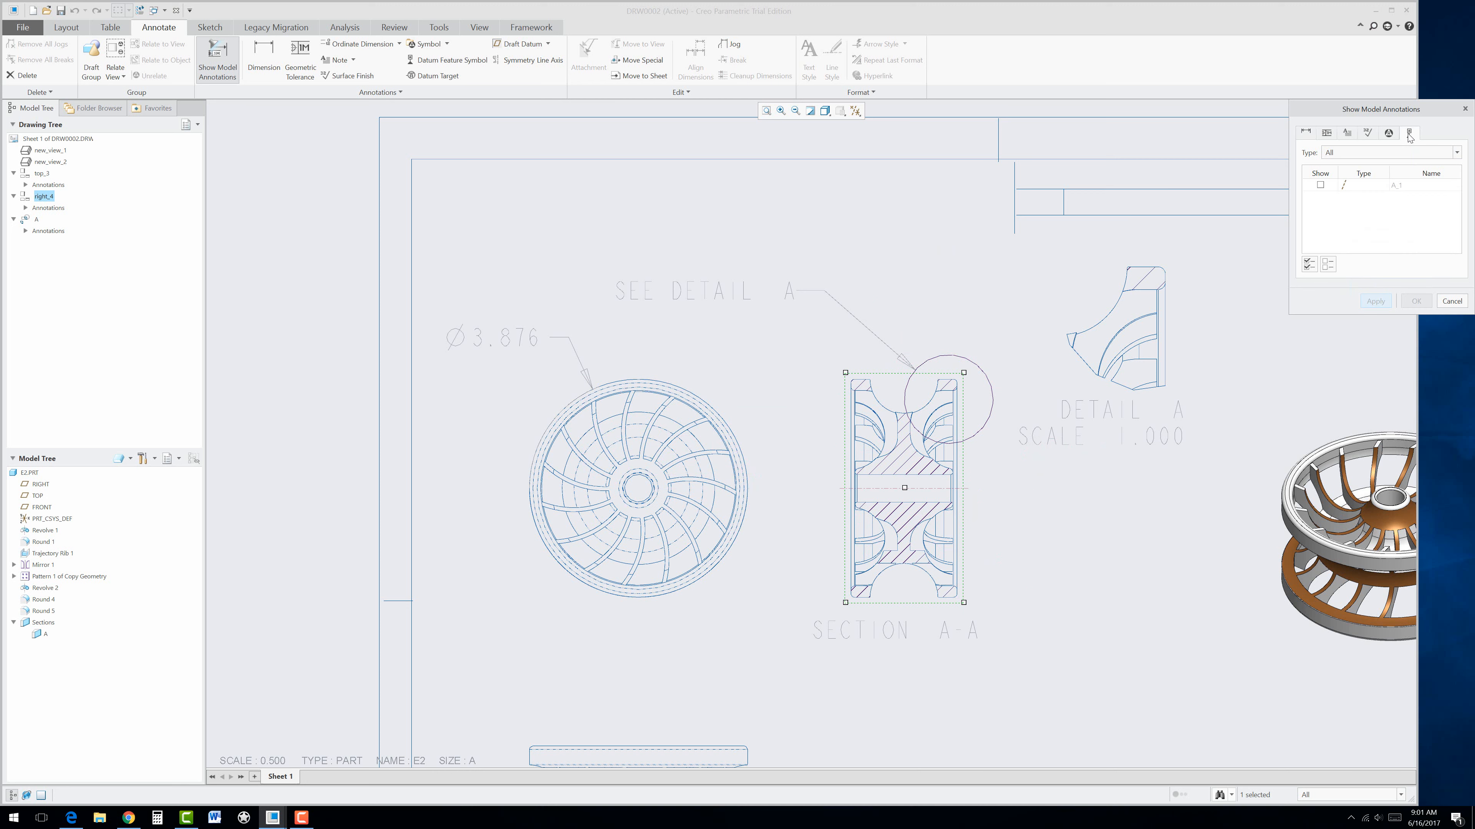
left_click(1321, 184)
left_click(1416, 302)
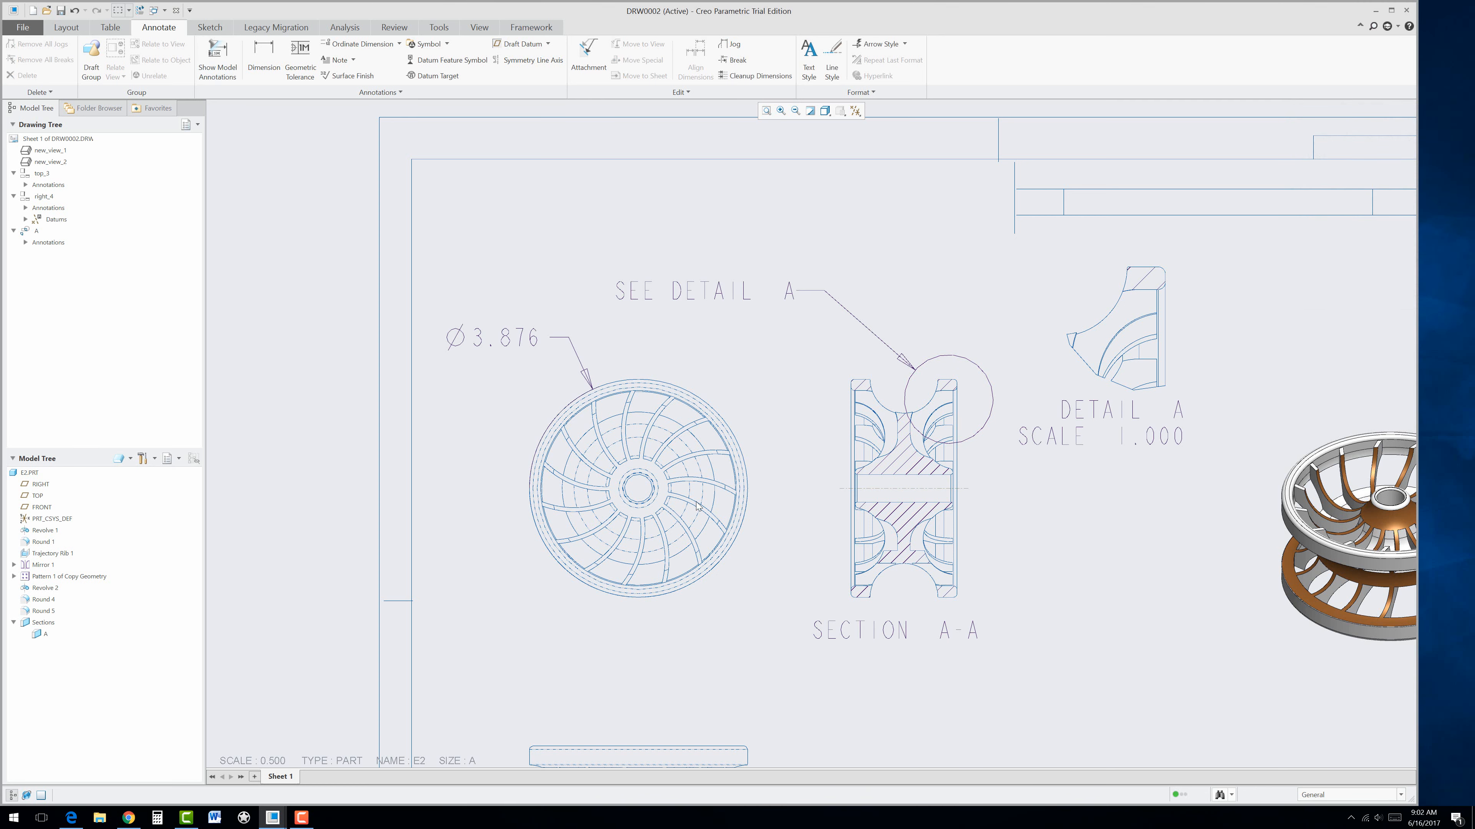
key("ctrl+d")
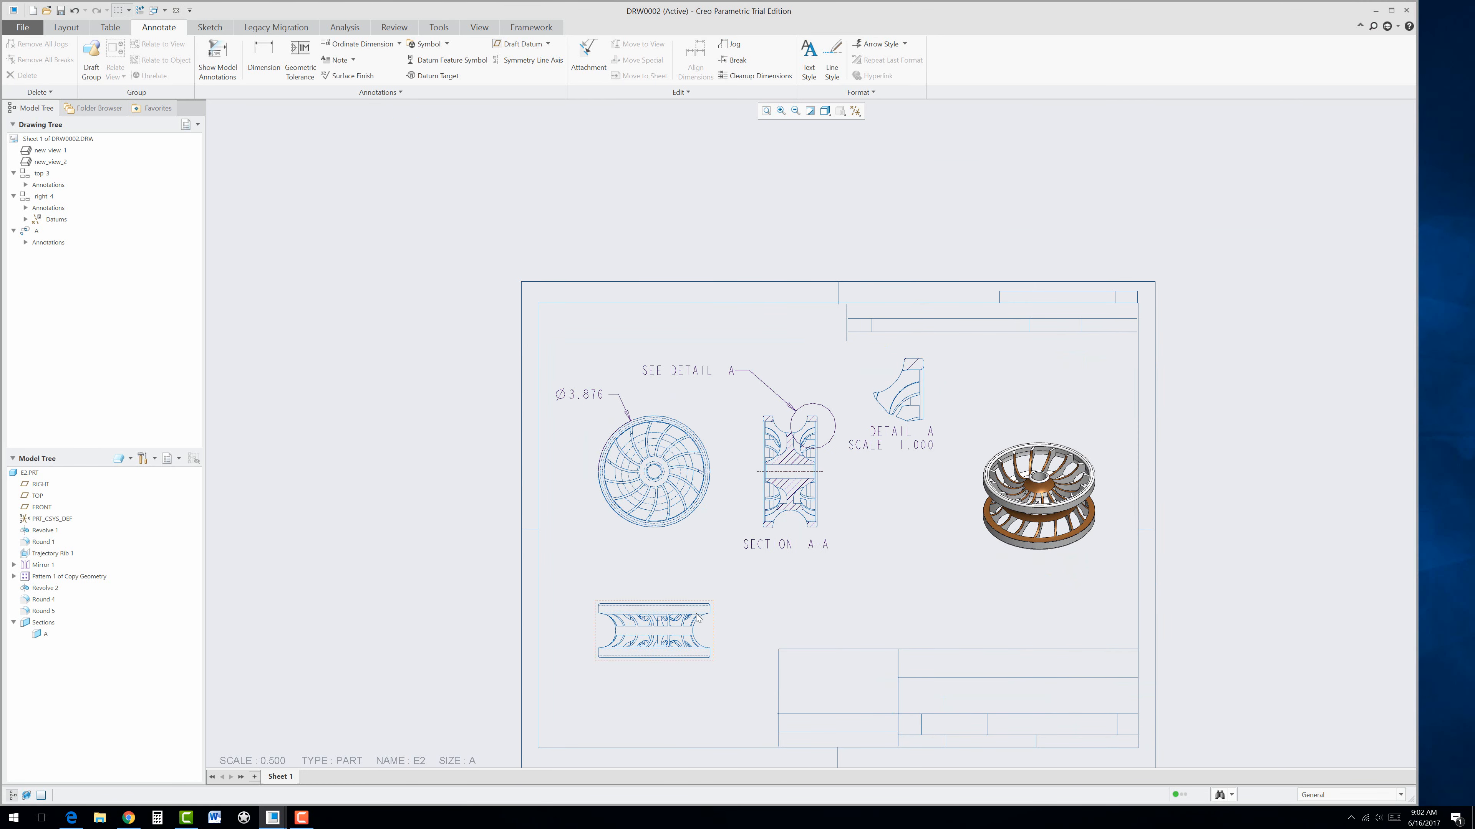
Step: Add an unattached note reading EXERCISE 2 in the upper cell of the drawing's title block
scroll(696, 589, "down", 1)
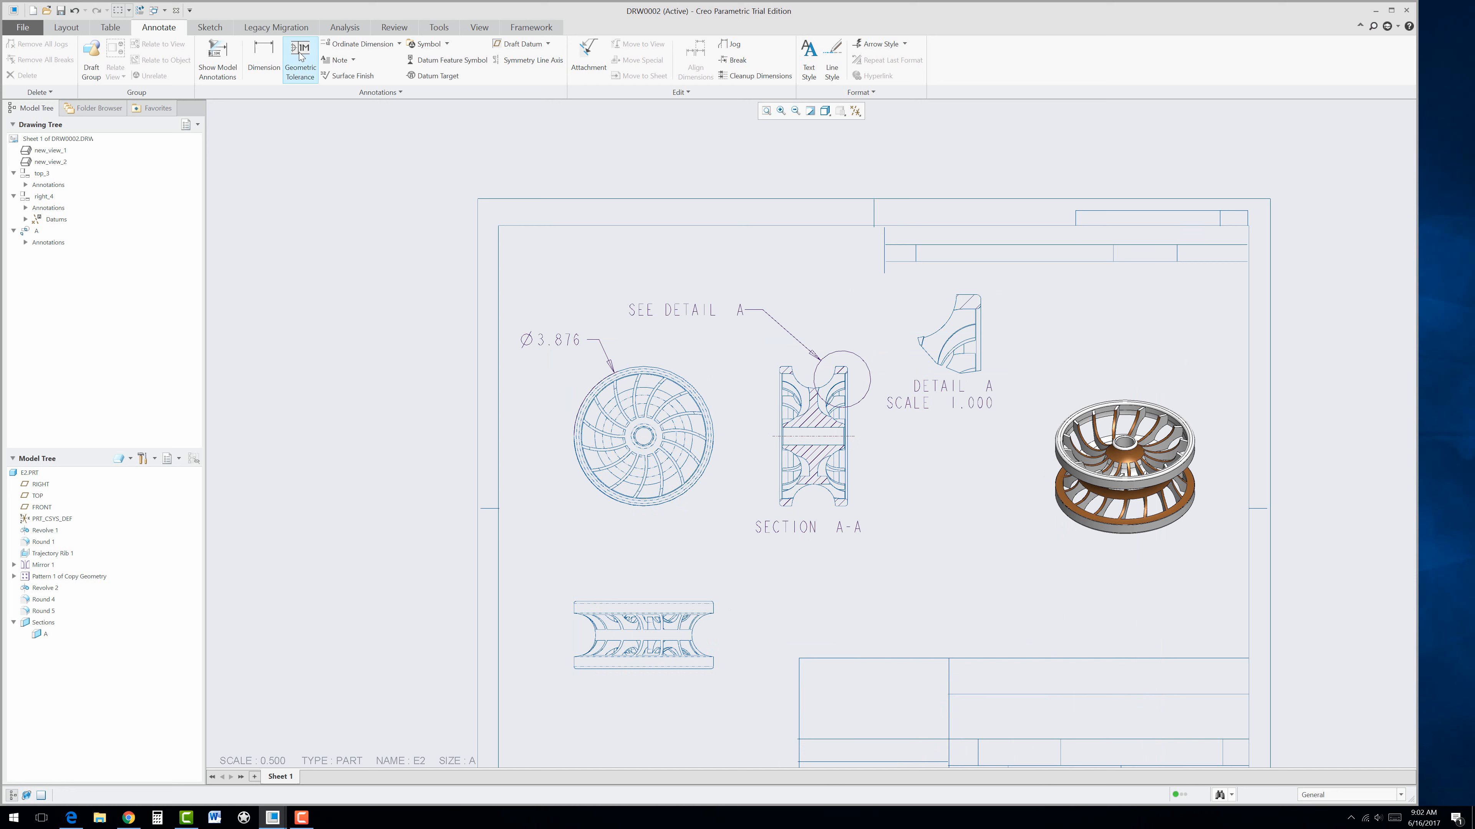
left_click(336, 61)
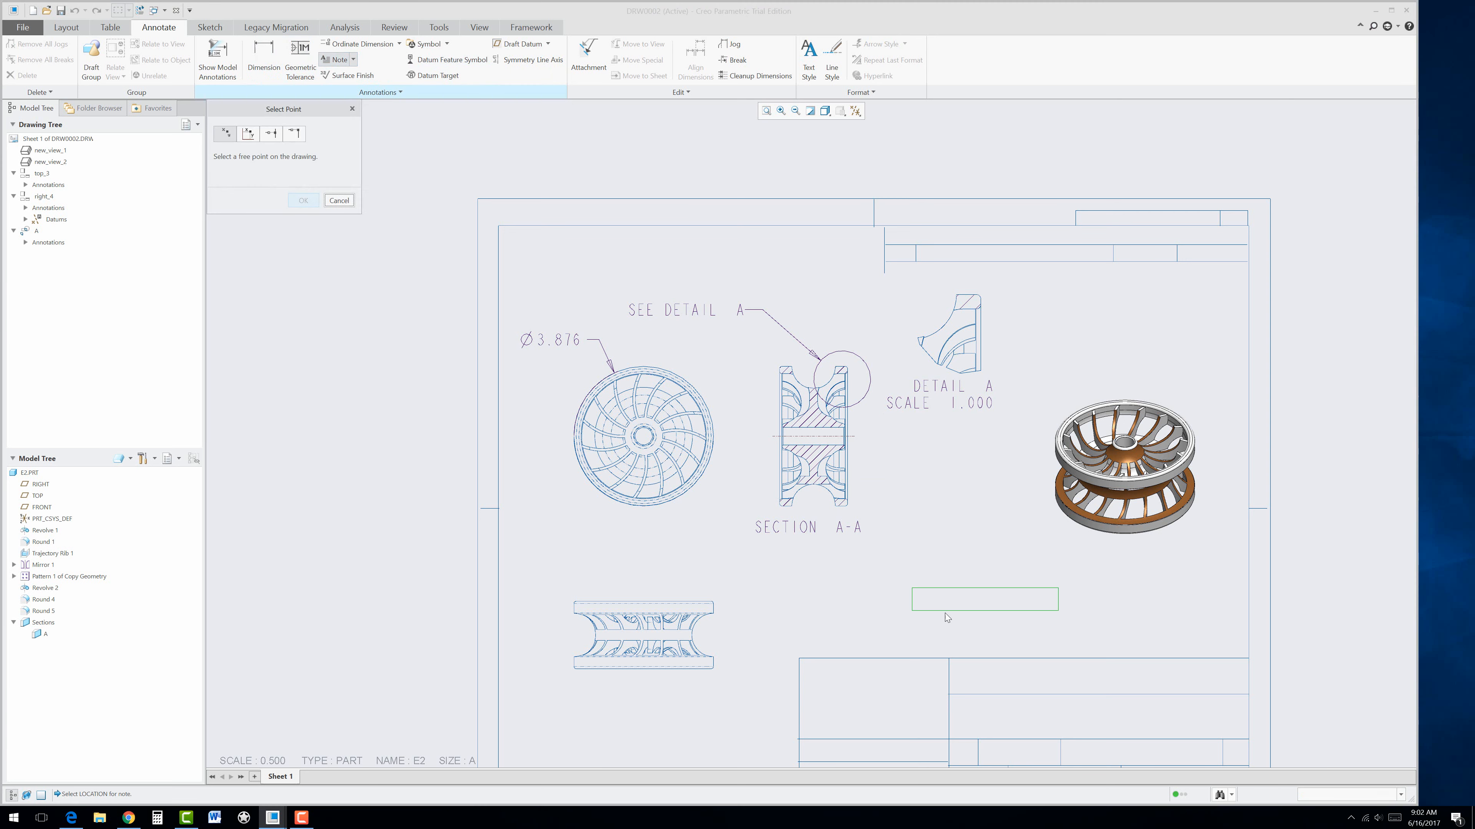
left_click(1008, 681)
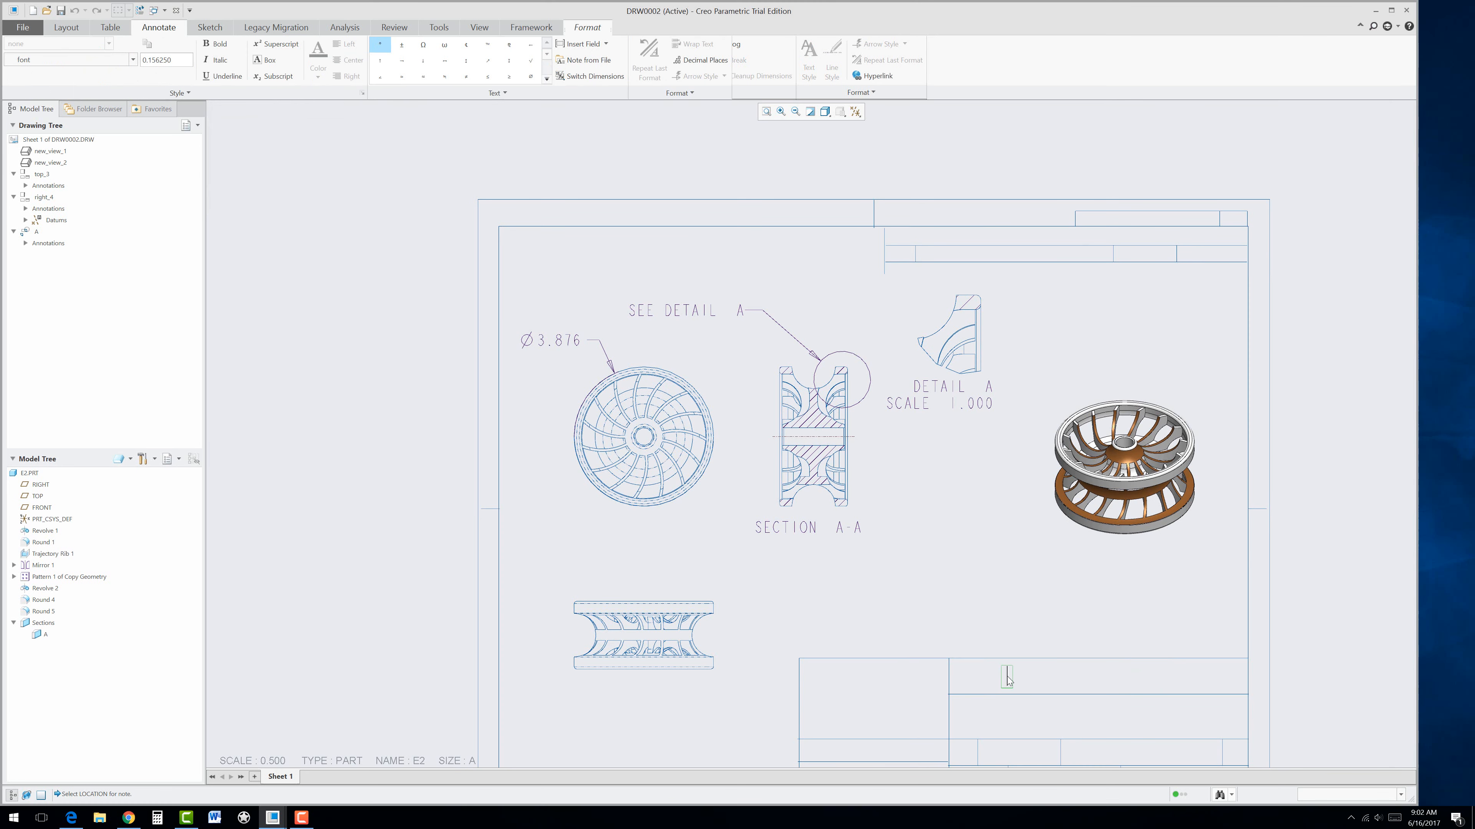
type("exercise")
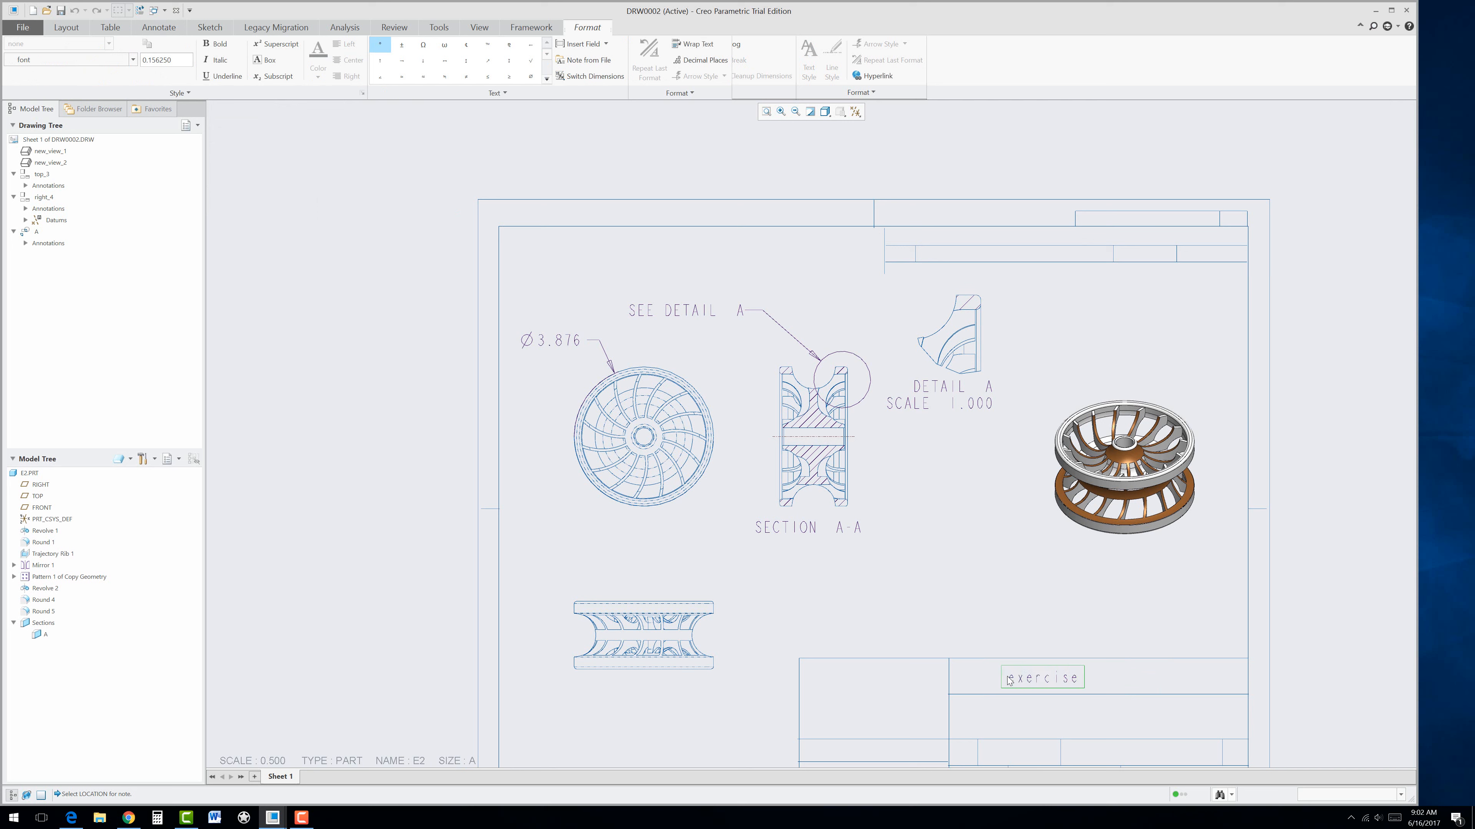
key("BackSpace")
key("BackSpace")
key("BackSpace")
key("BackSpace")
key("BackSpace")
key("BackSpace")
key("BackSpace")
key("BackSpace")
type("EXERCISE 2")
left_click(983, 612)
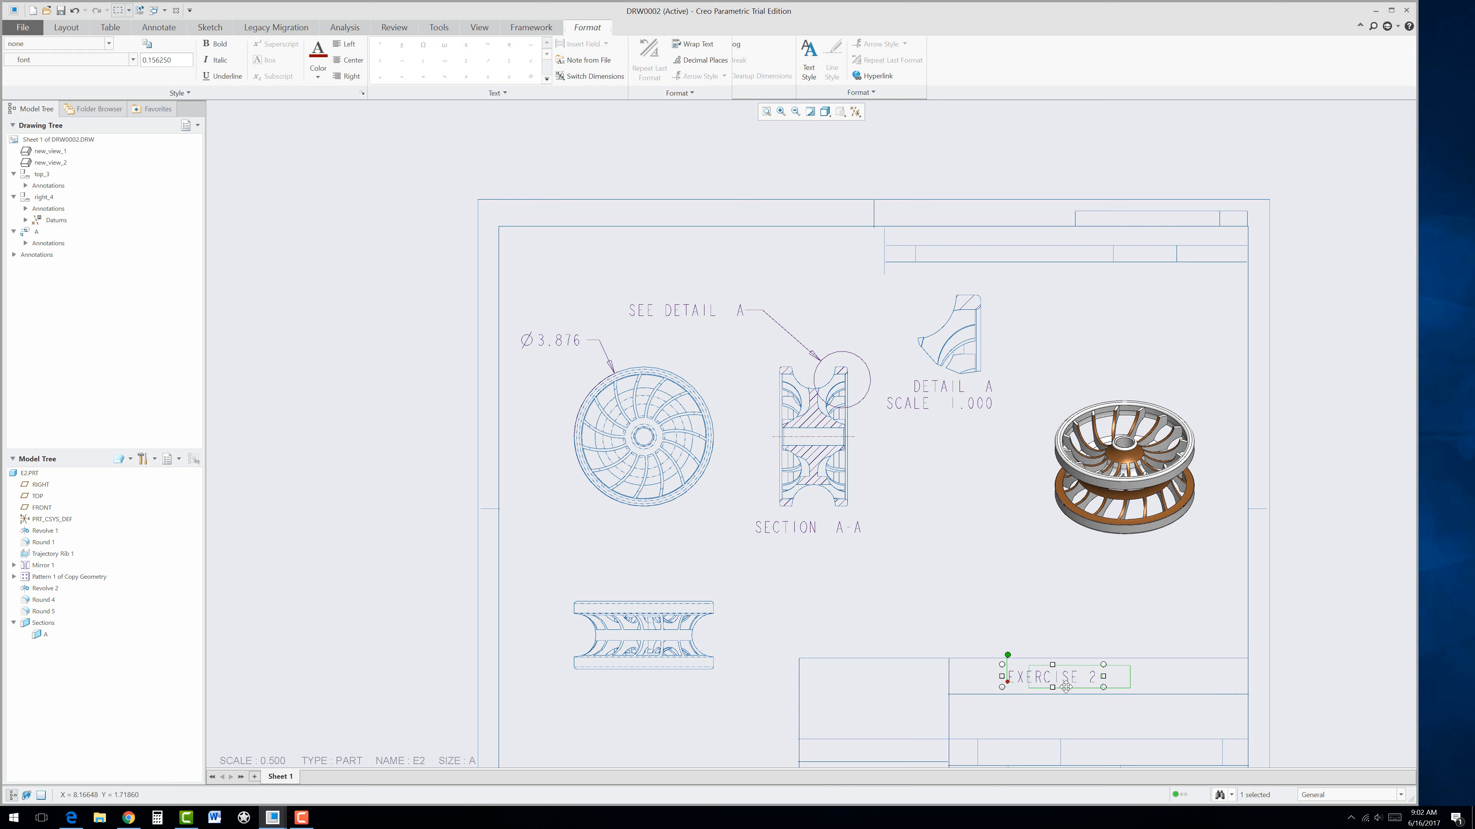
left_click(1034, 618)
Step: Export the finished drawing as a PDF with Quick Export
scroll(921, 576, "down", 2)
scroll(873, 613, "up", 1)
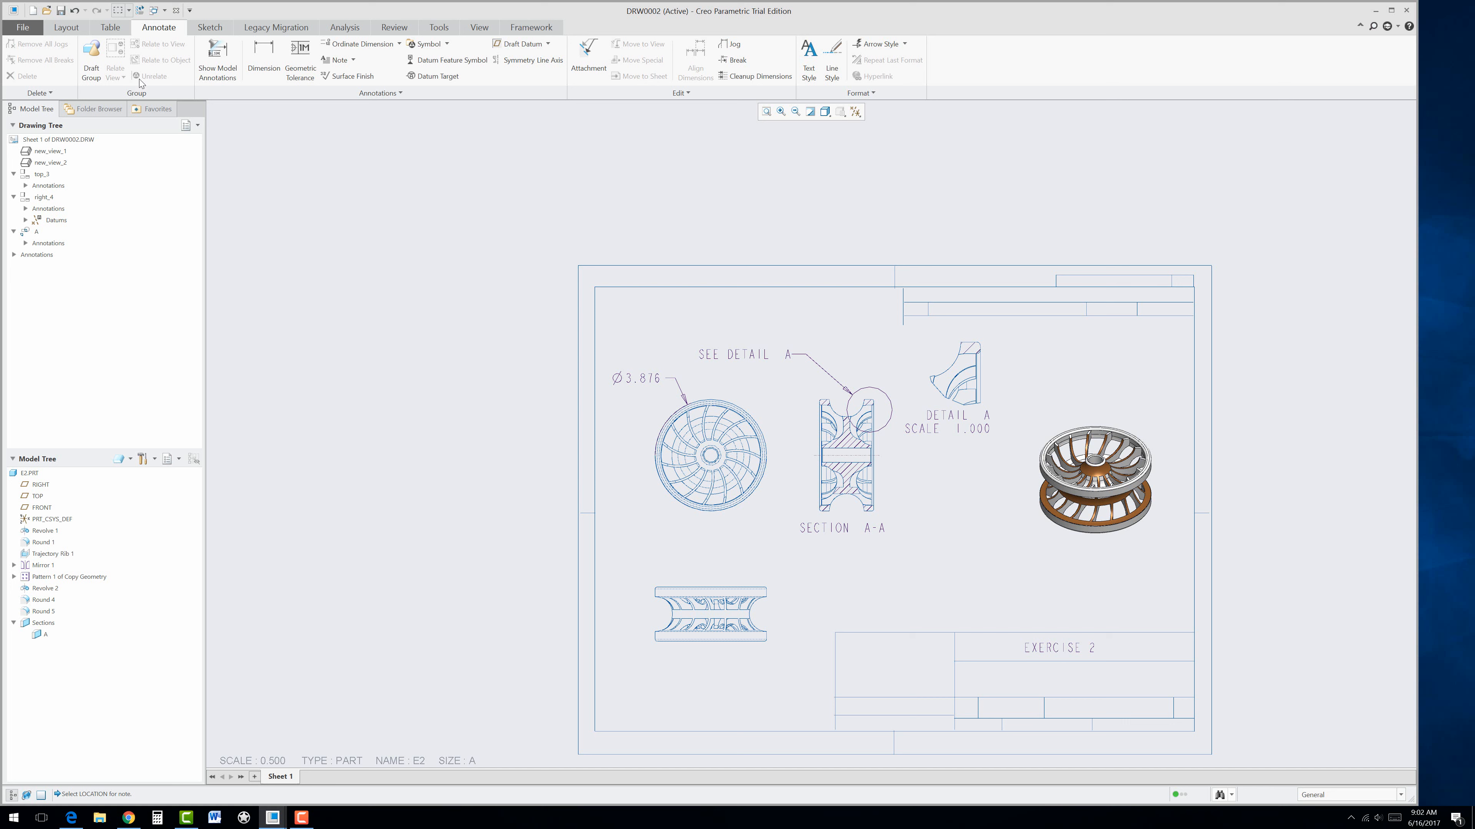
left_click(23, 27)
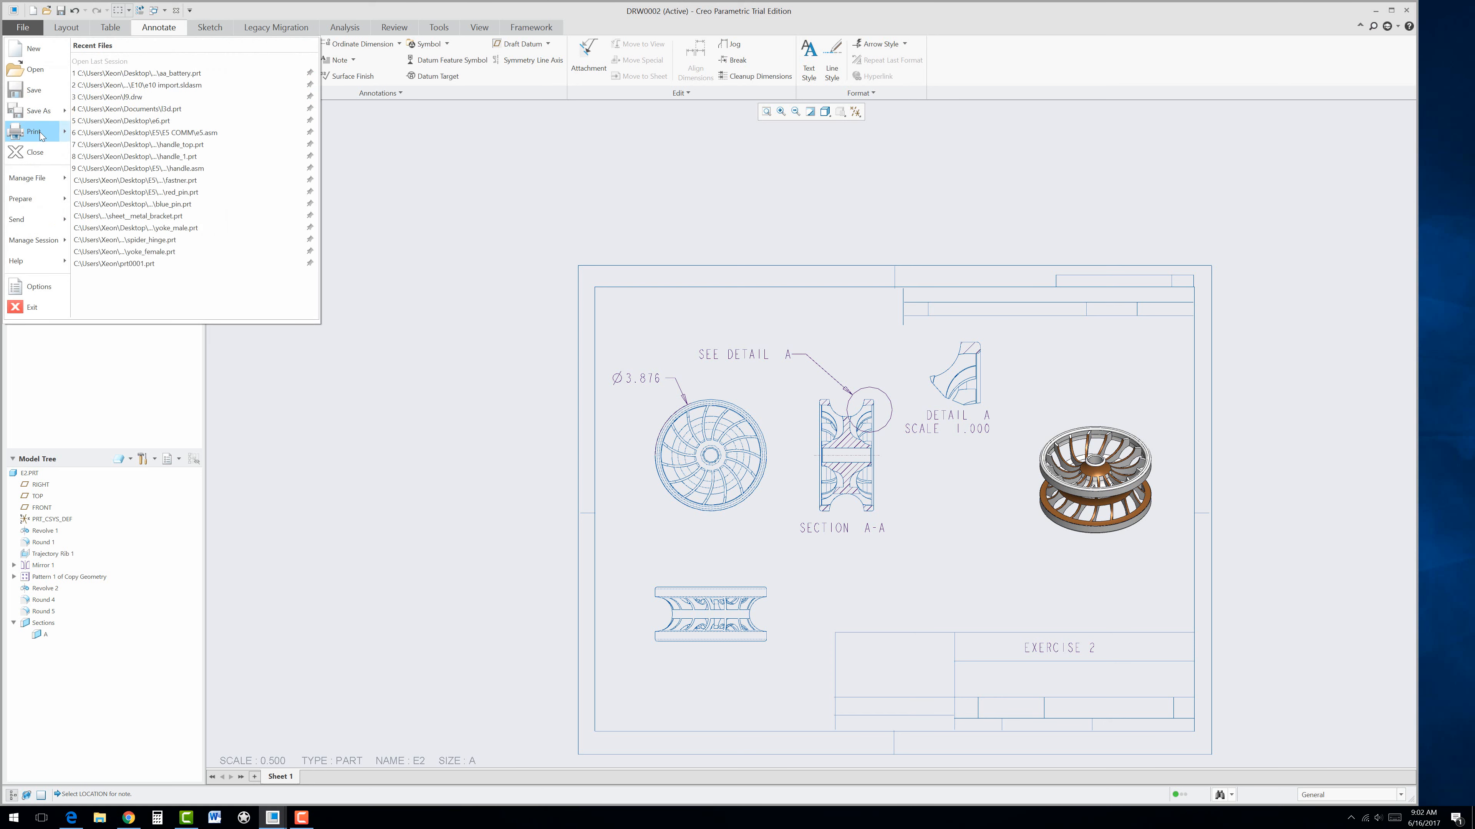
mouse_move(41, 136)
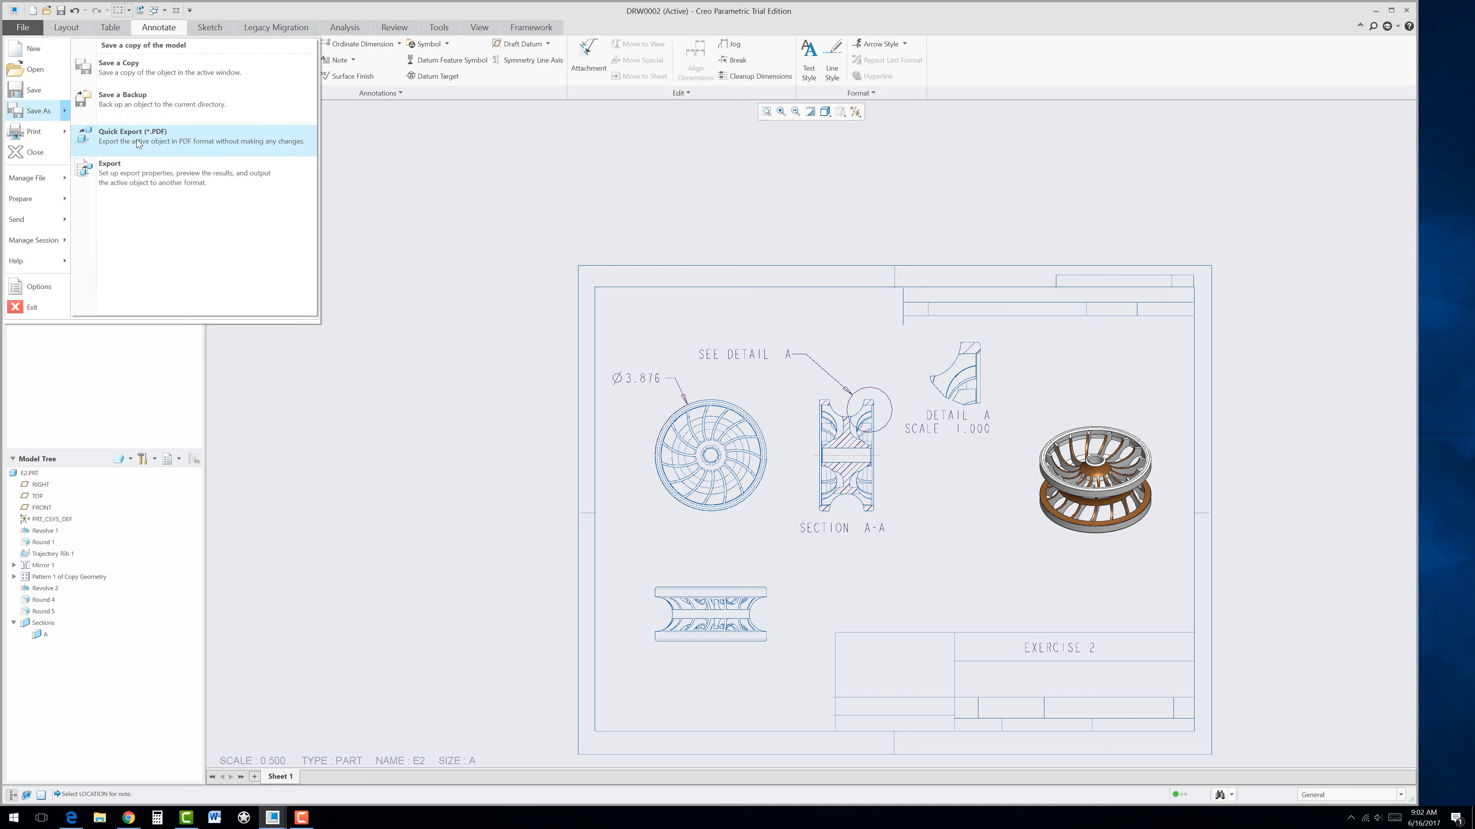
left_click(137, 143)
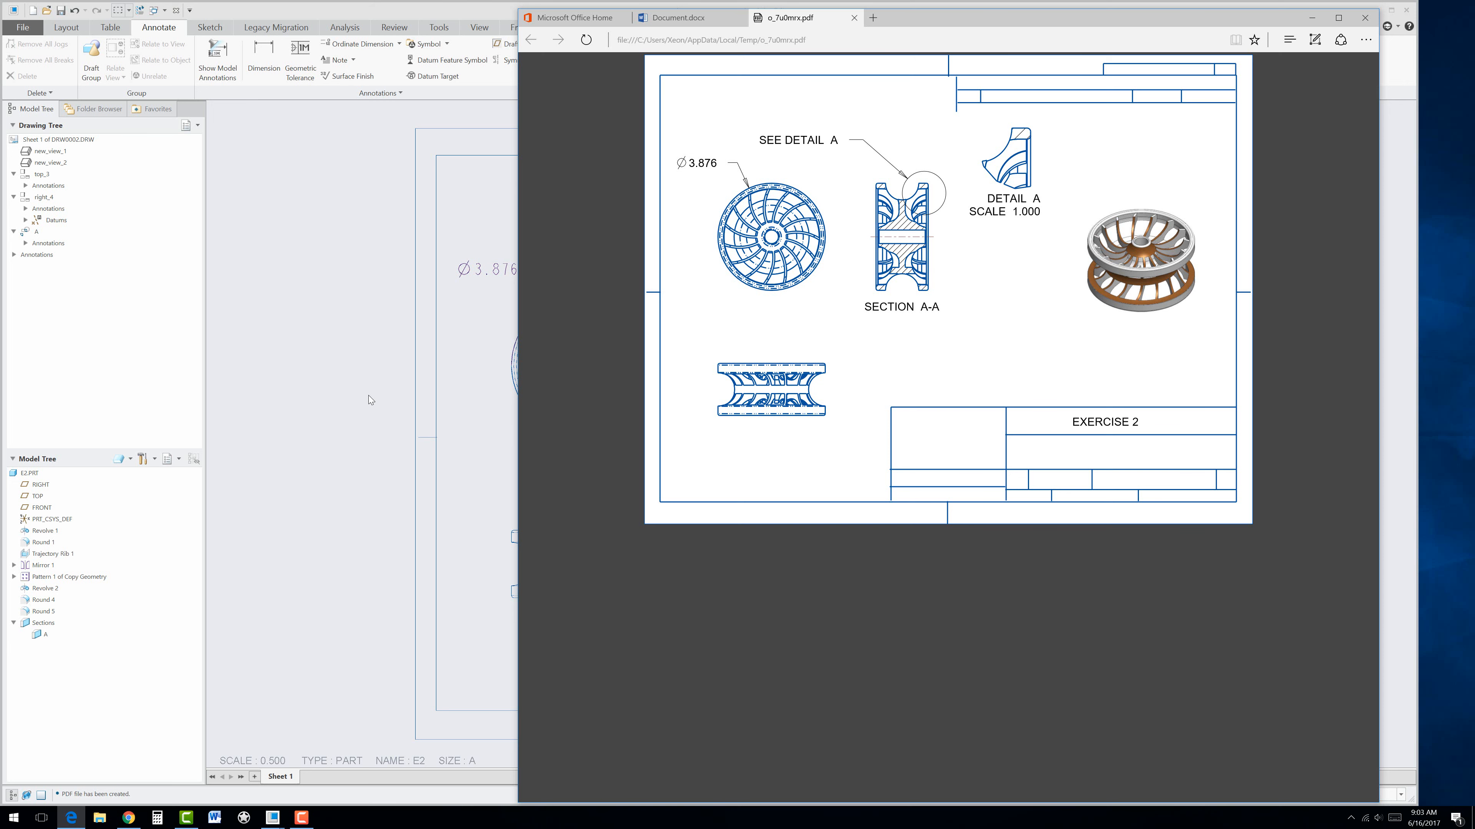
Step: Switch to Word and paste the captured screenshot of the PDF drawing into the blank document
left_click(353, 404)
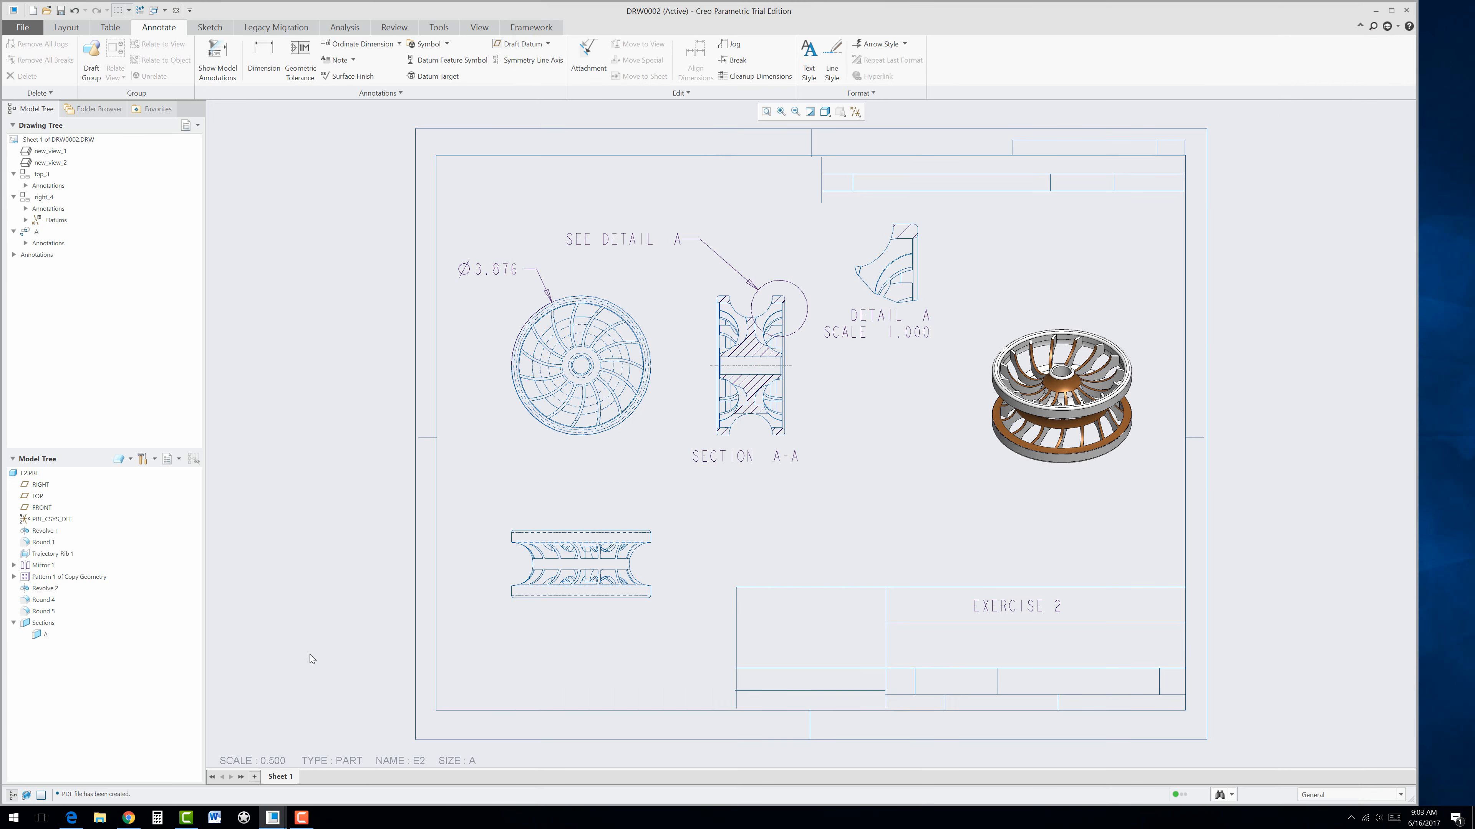
left_click(215, 818)
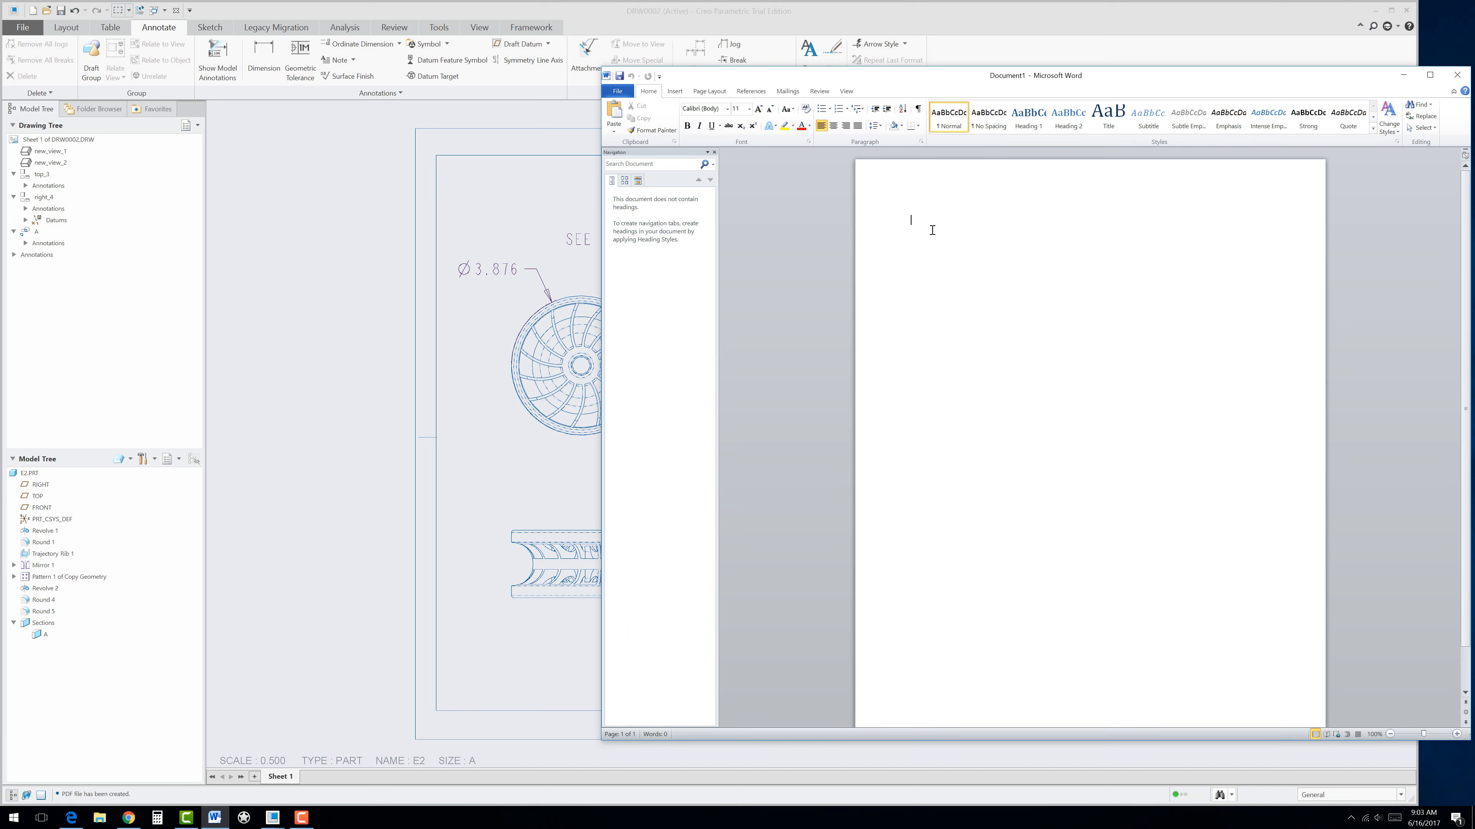
key("ctrl+v")
left_click(1113, 335)
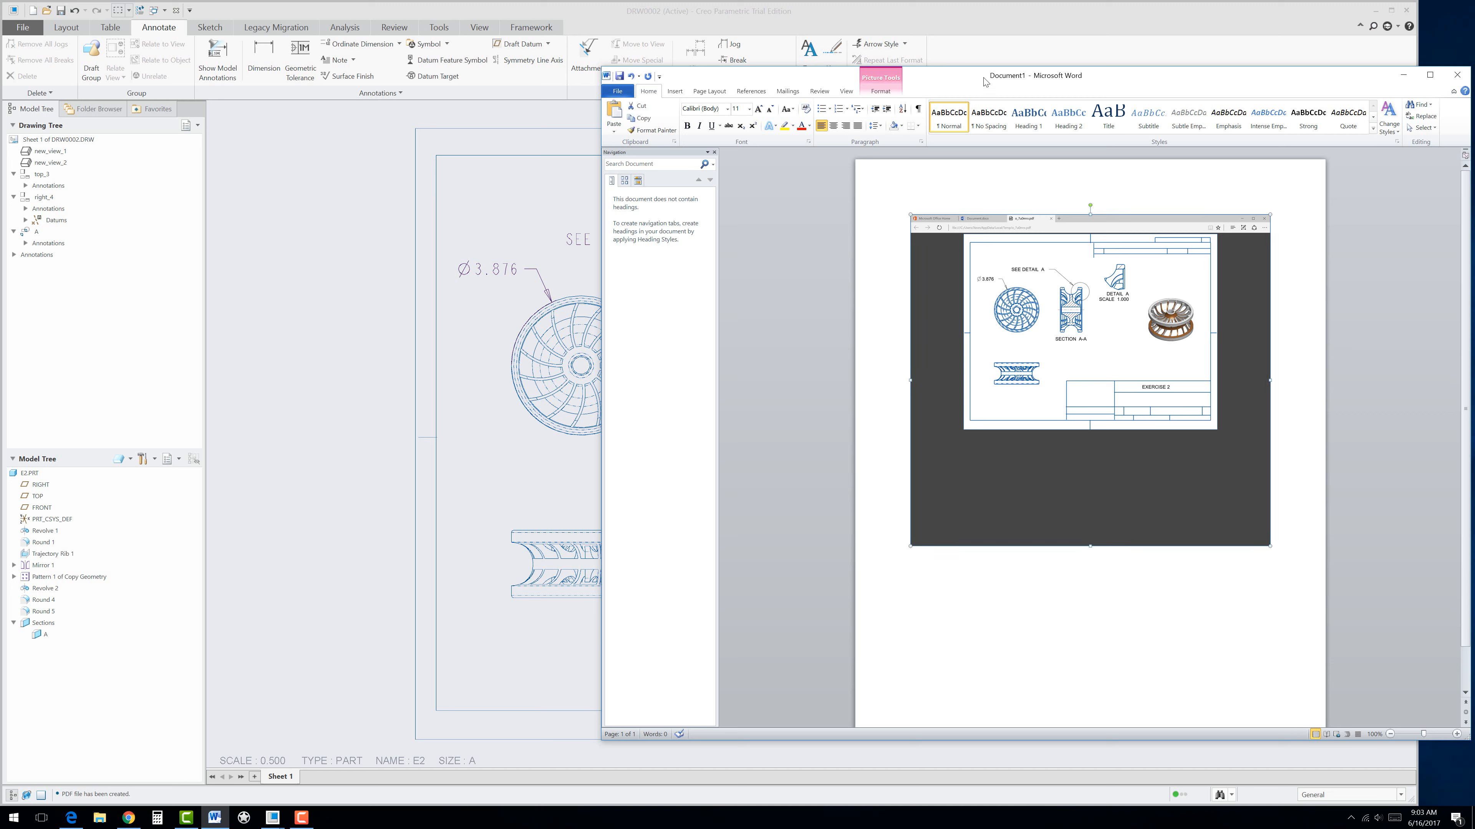
Step: Crop the pasted picture so that only the white drawing sheet remains
left_click(887, 96)
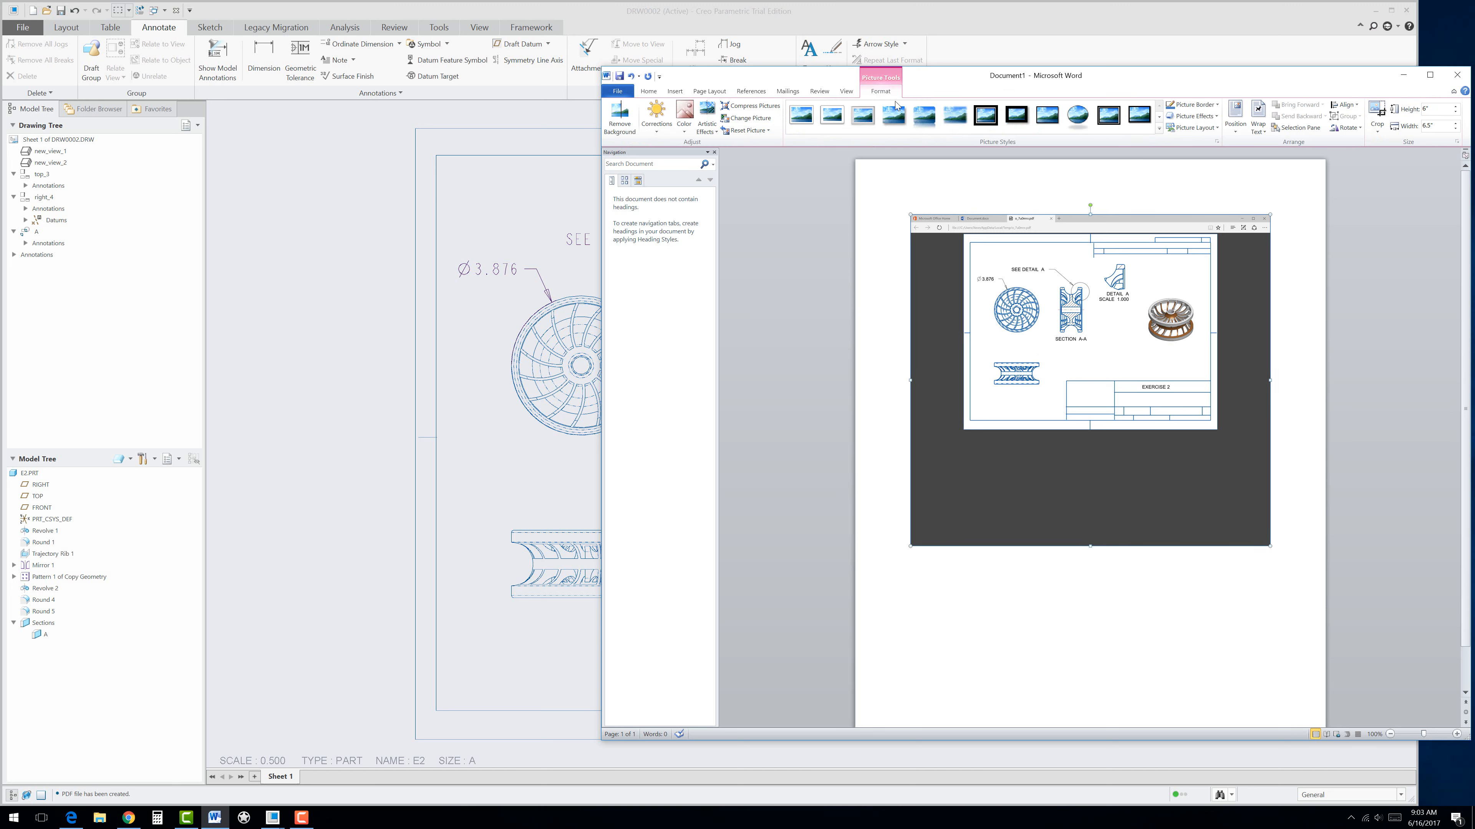
left_click(1378, 112)
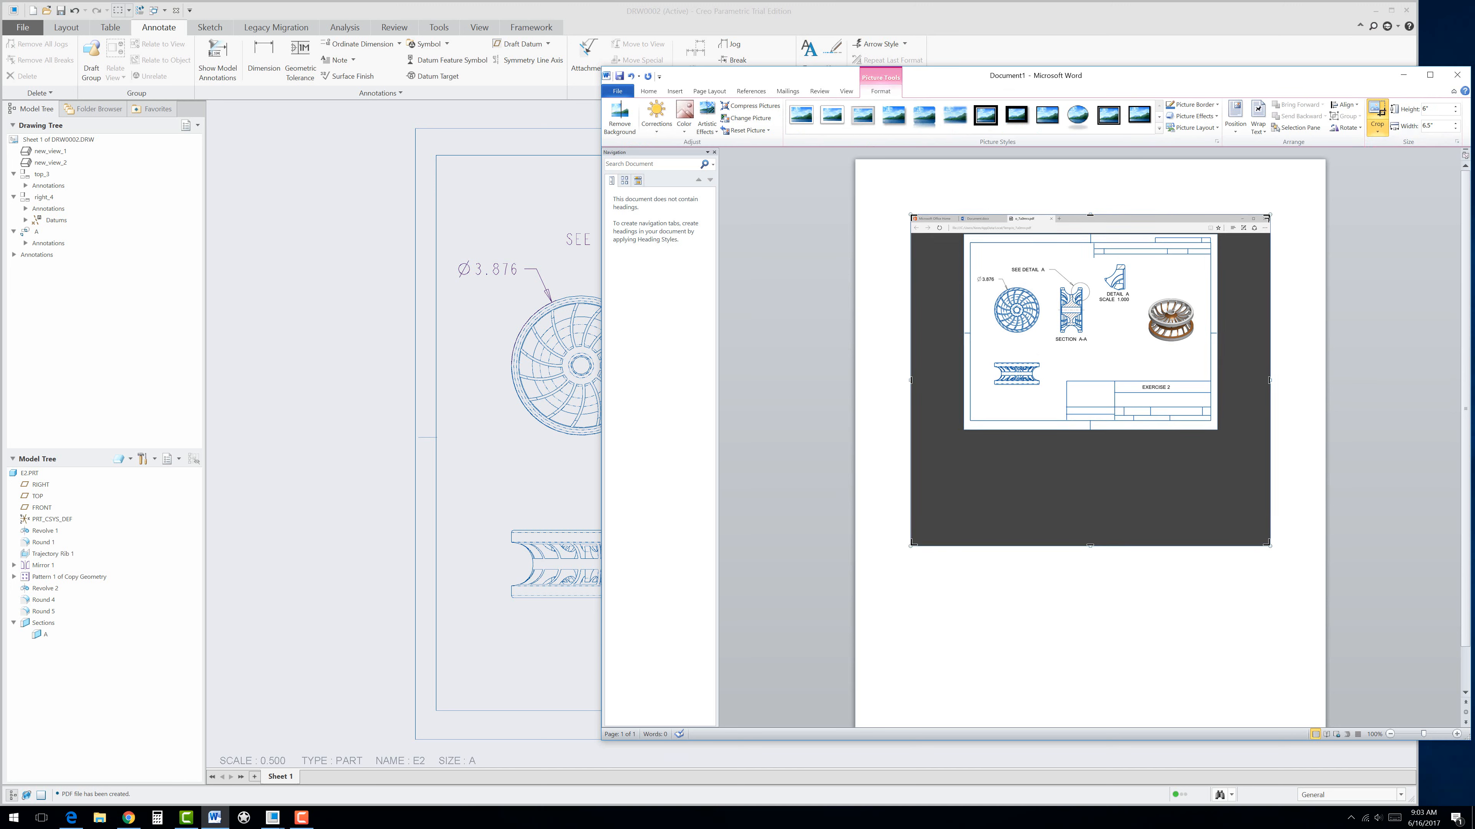
left_click_drag(1269, 216, 1214, 234)
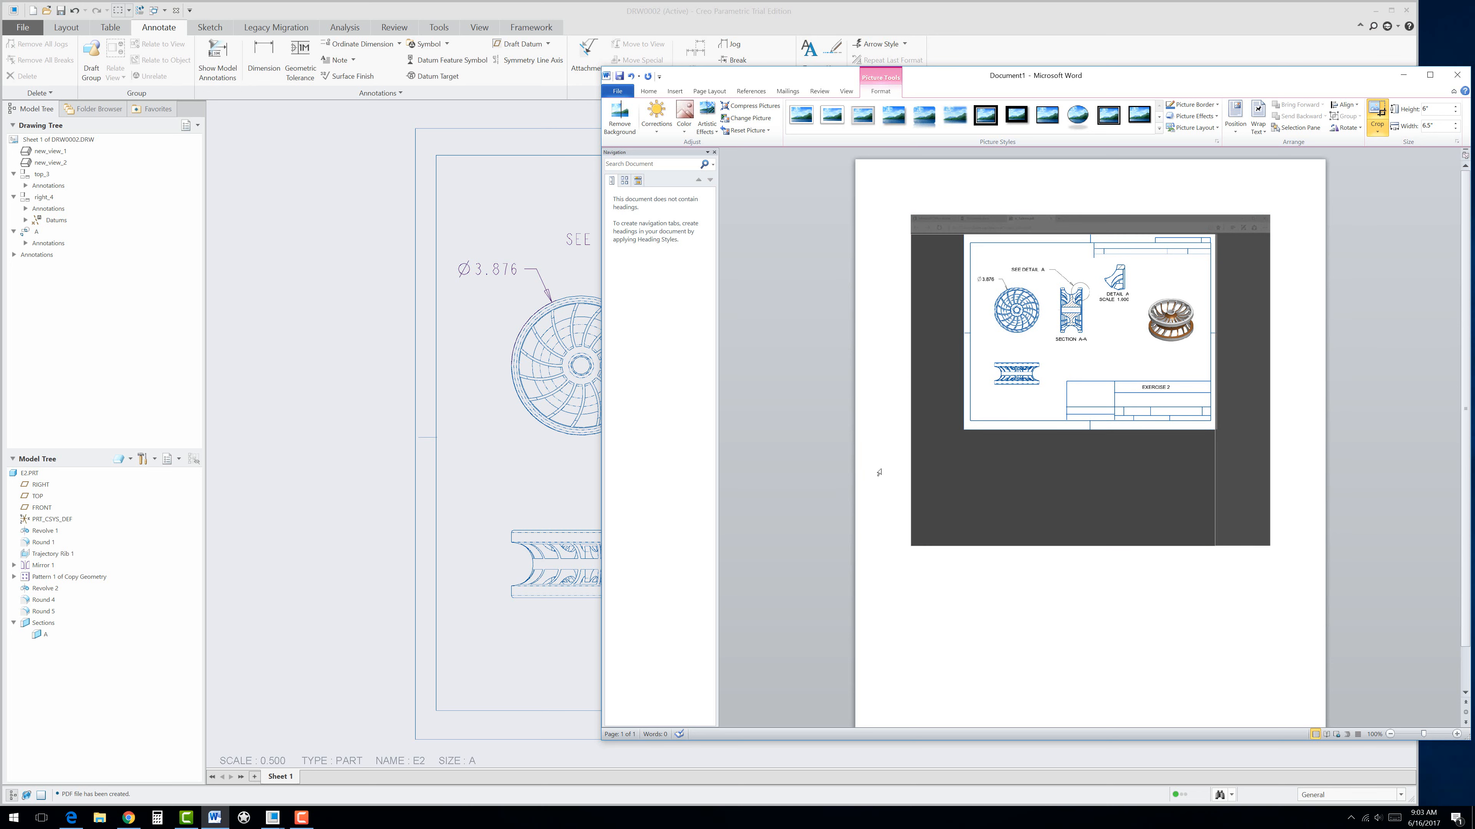
left_click_drag(912, 525, 965, 412)
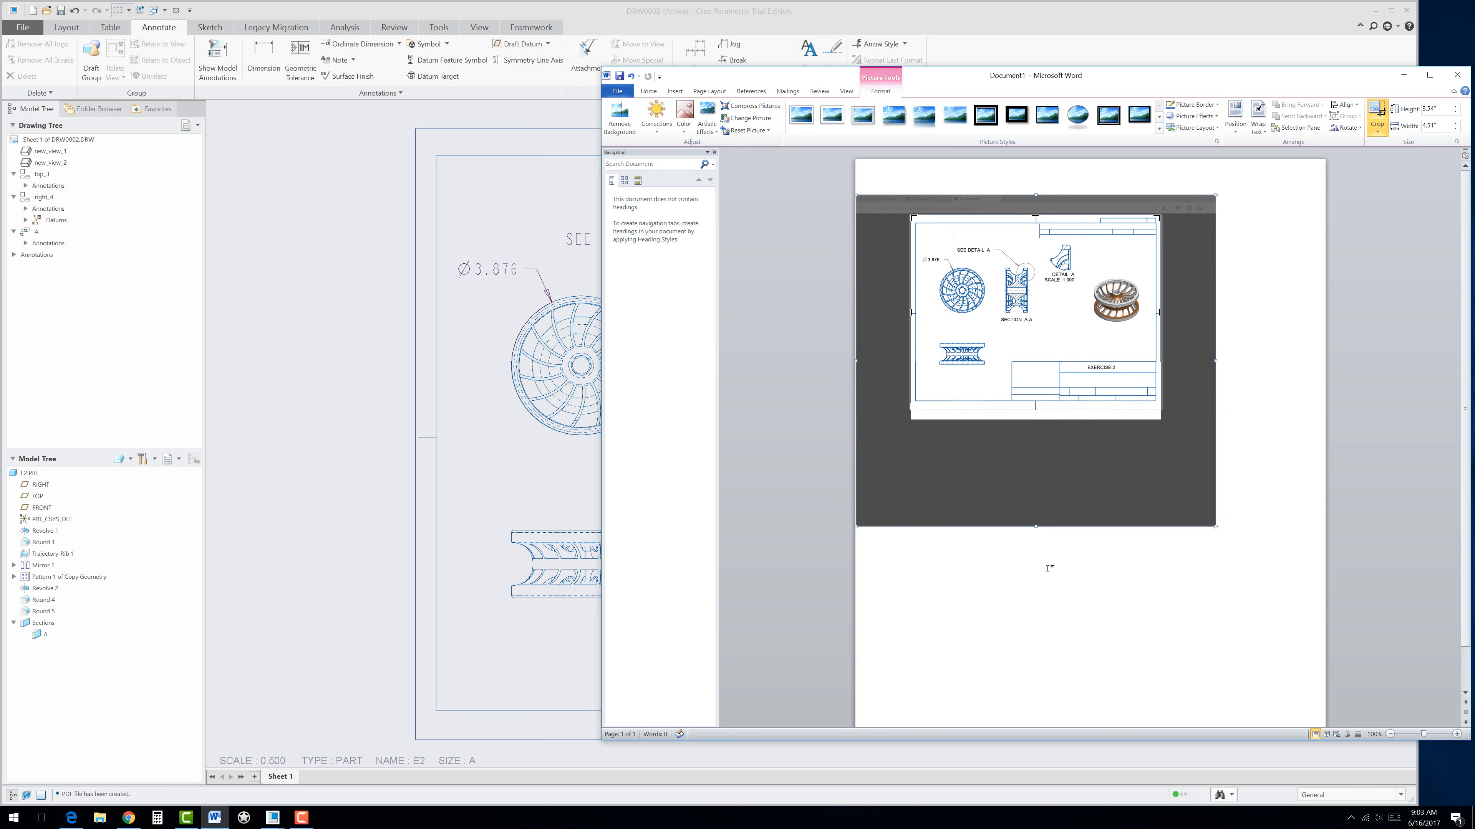
left_click(1234, 561)
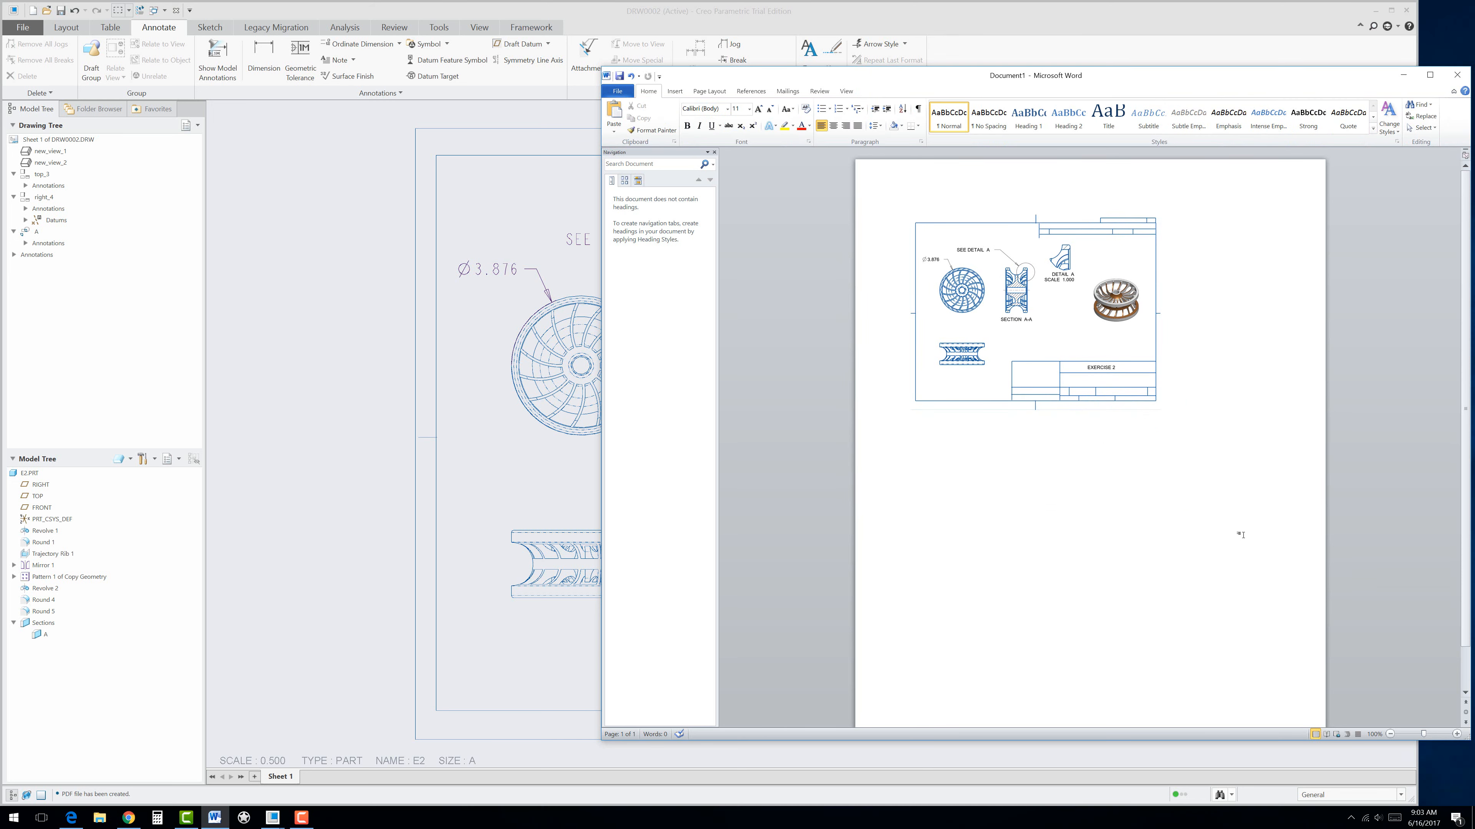
left_click(1044, 321)
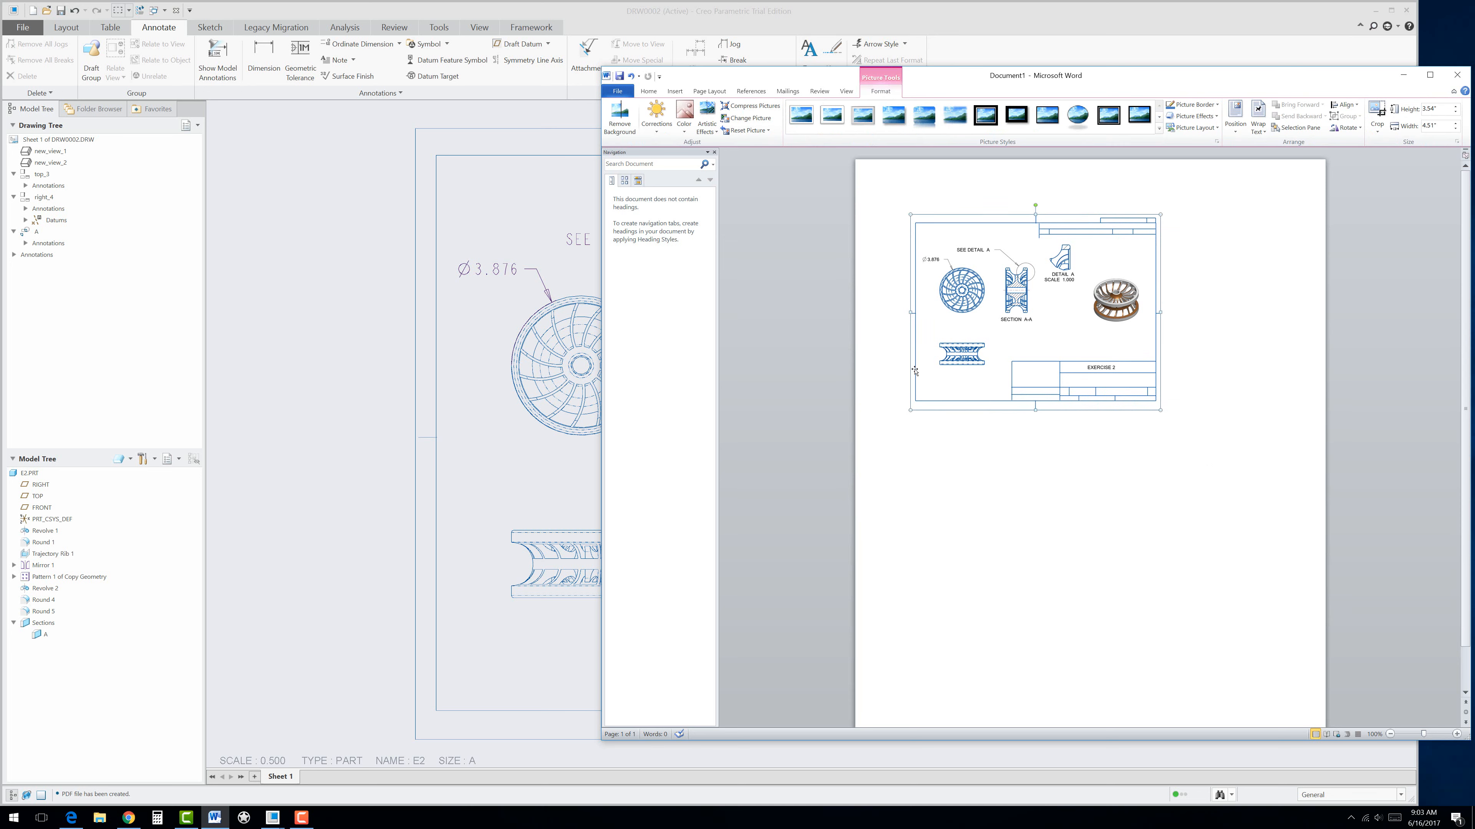
Step: Insert blank lines above the cropped drawing picture and put the text cursor at the start of the document
left_click(1185, 402)
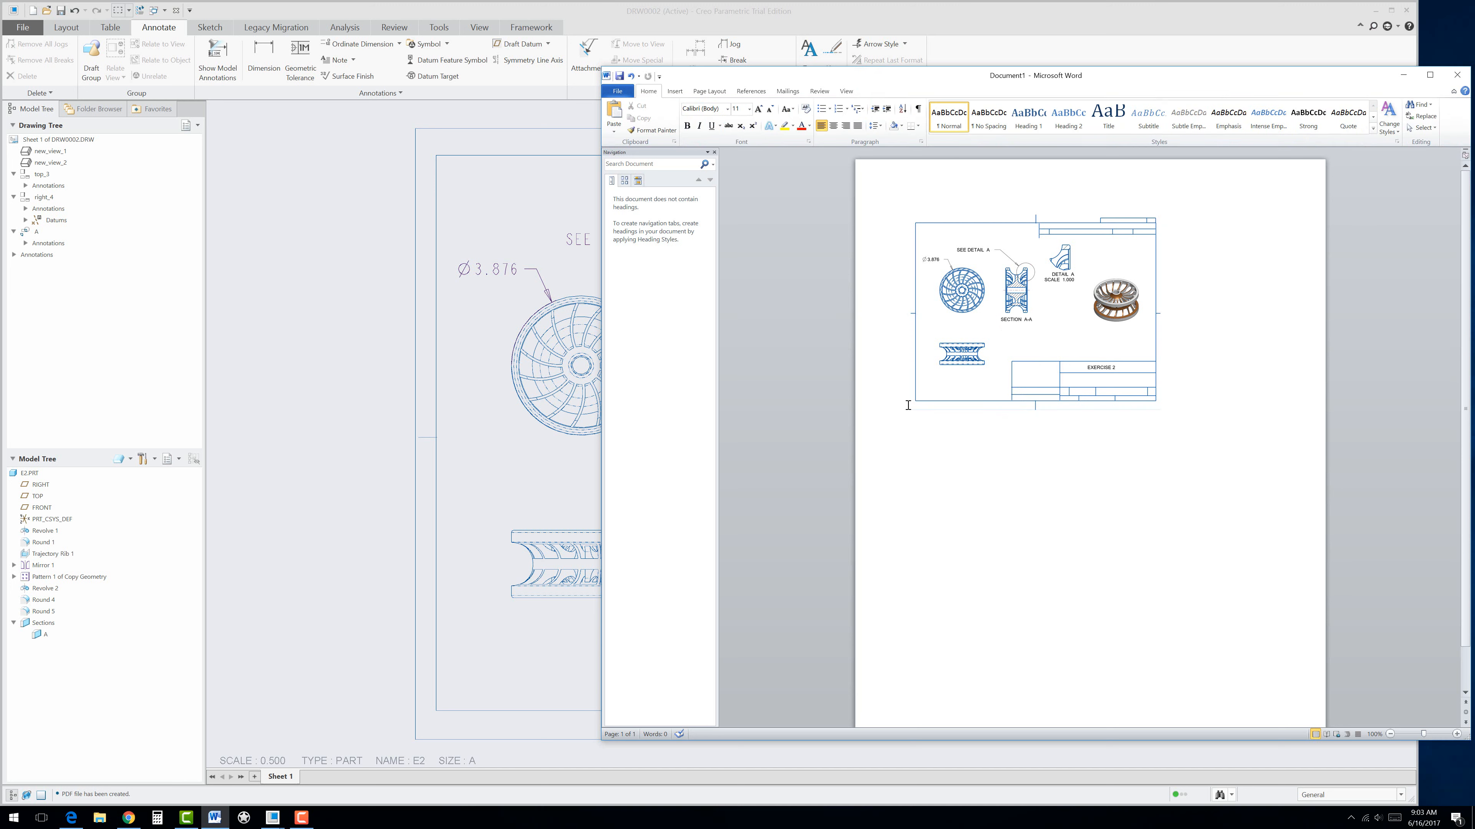
key("Return")
key("Return")
key("Return")
key("Return")
key("Return")
key("Return")
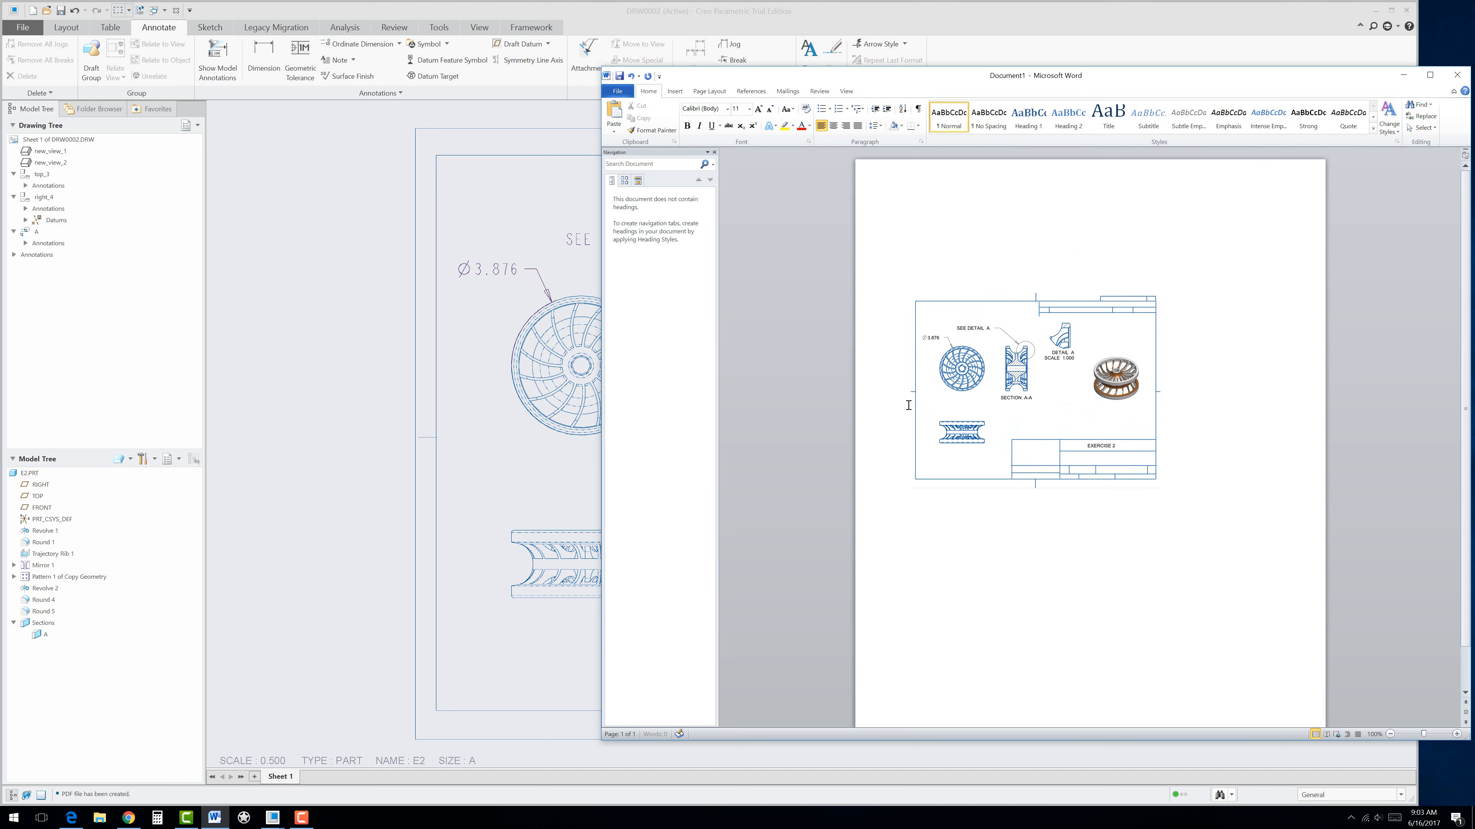
key("Up")
key("Up")
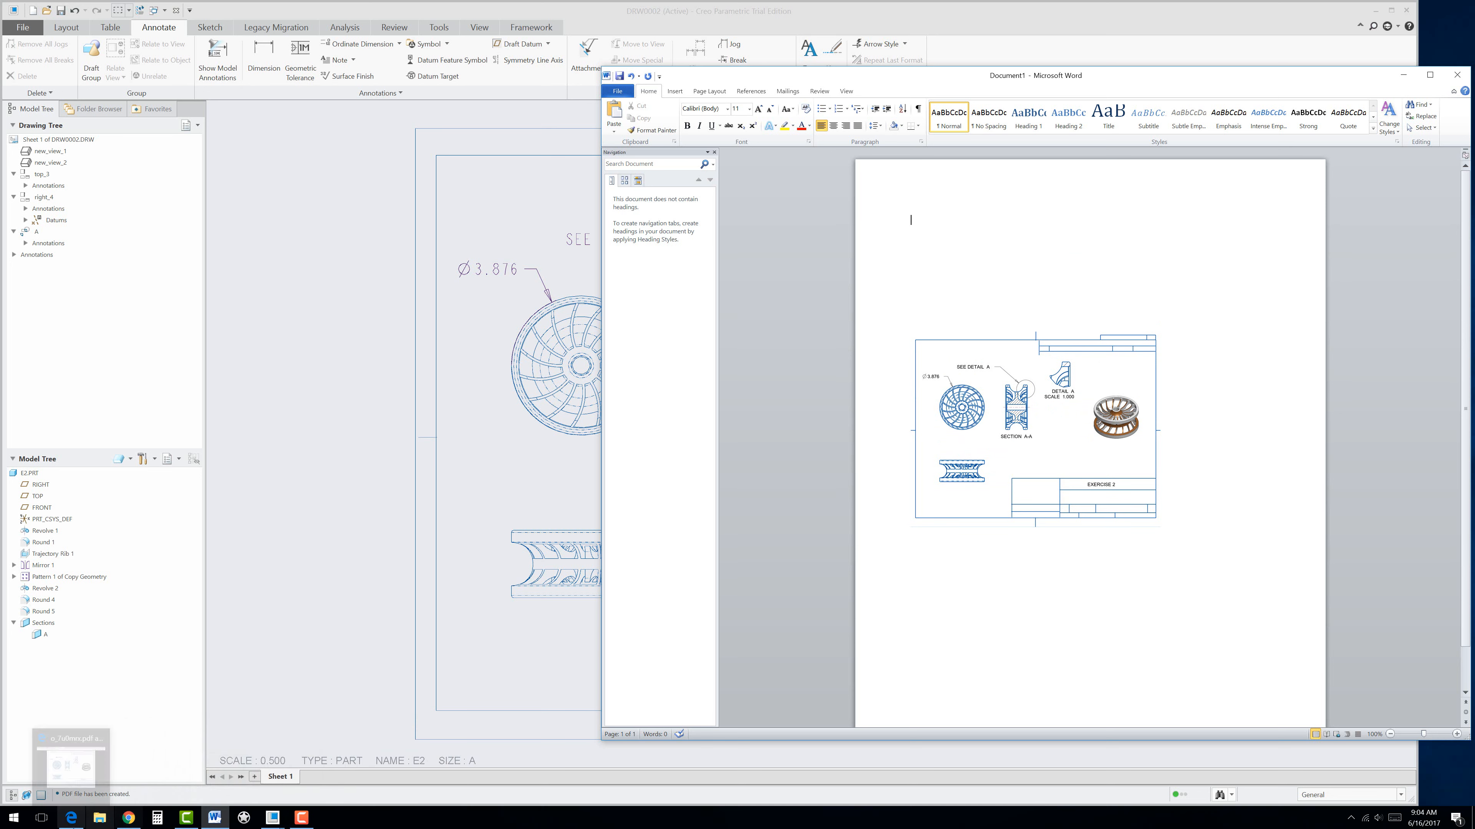
Step: Copy the Exercise 2 heading, bullet list and picture from the Word Online document and paste them above the drawing in desktop Word
left_click(66, 823)
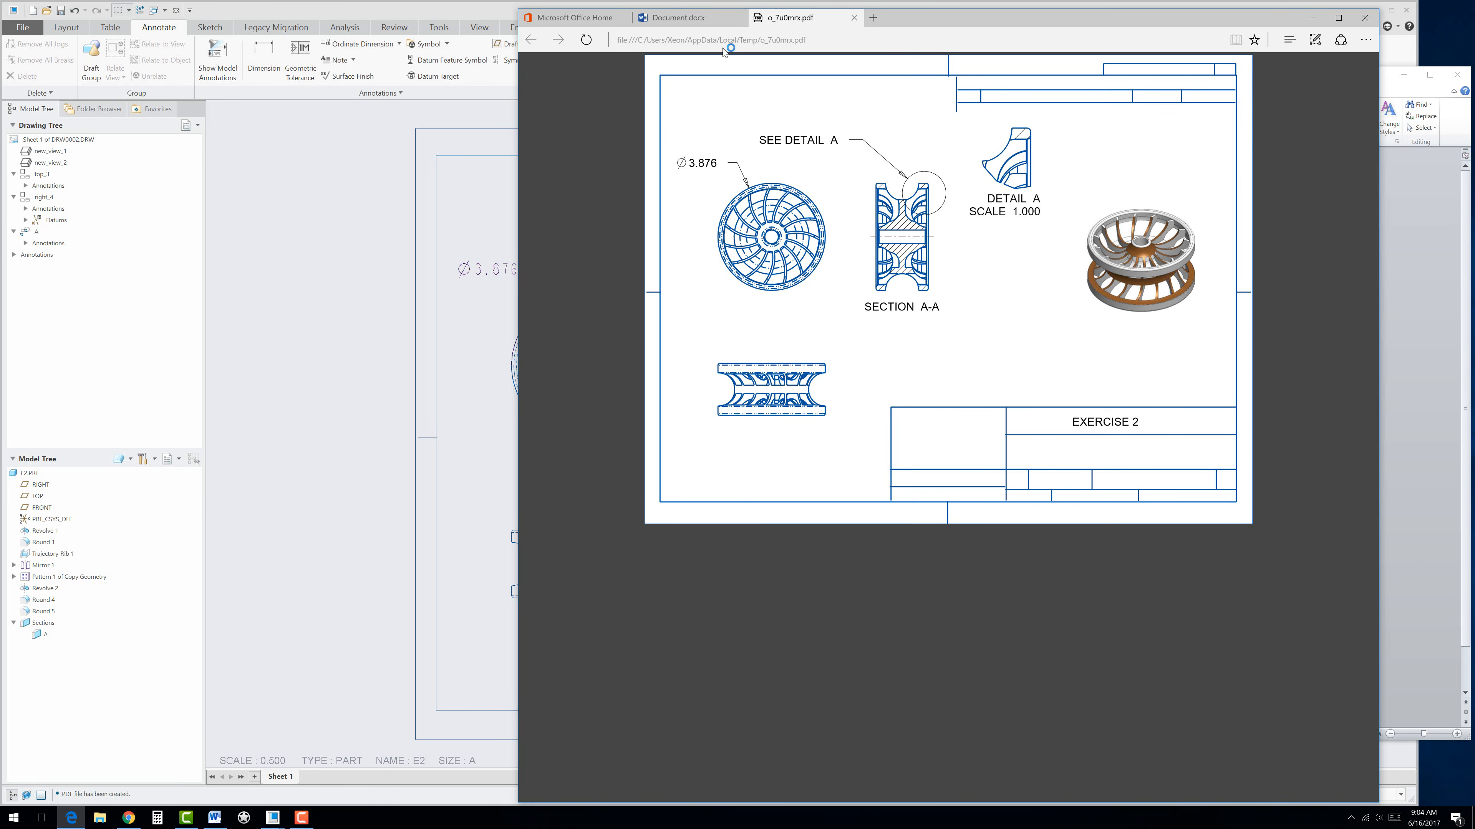
left_click(656, 21)
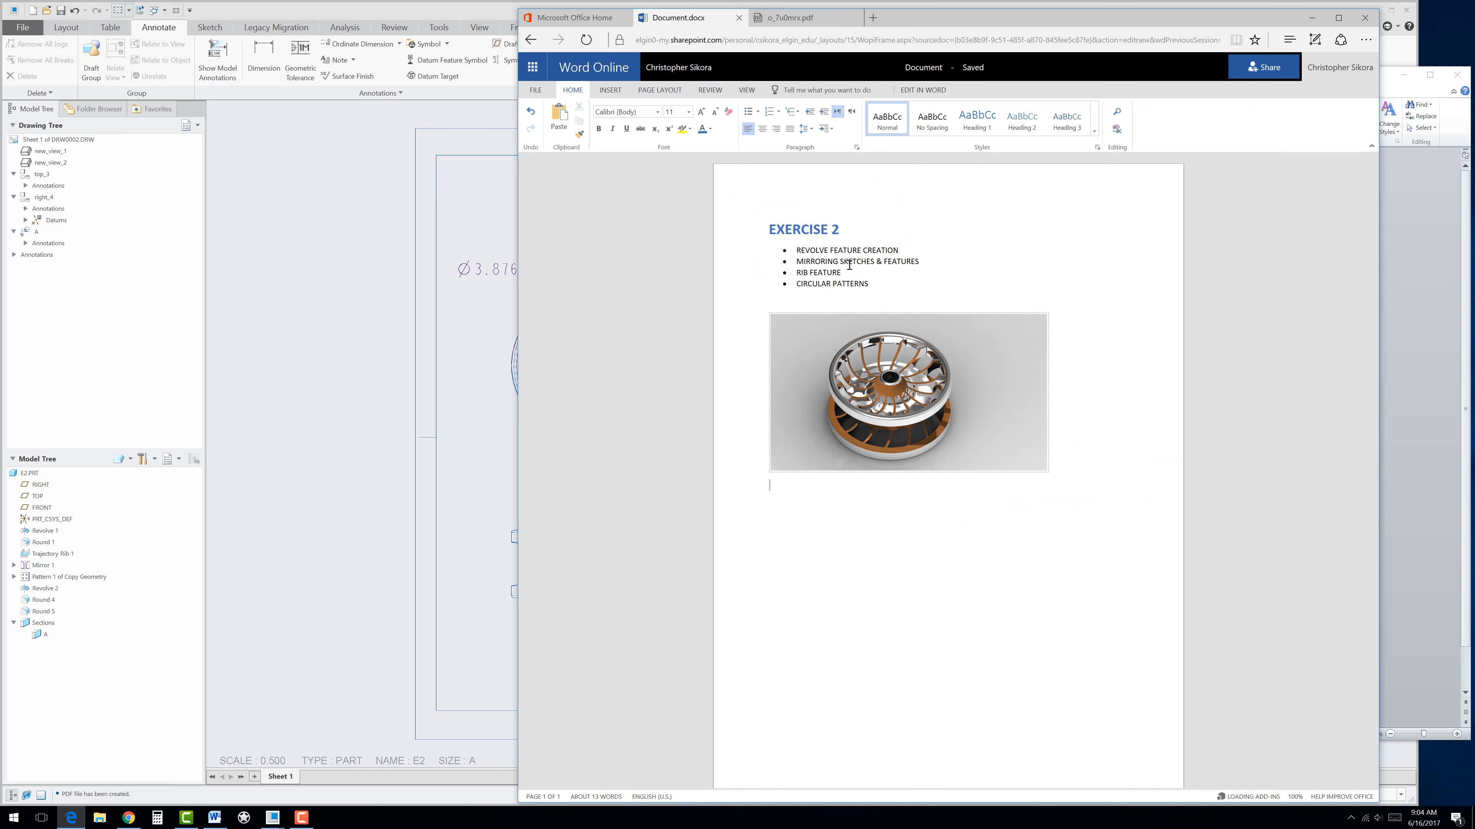
left_click_drag(772, 487, 764, 223)
key("ctrl+c")
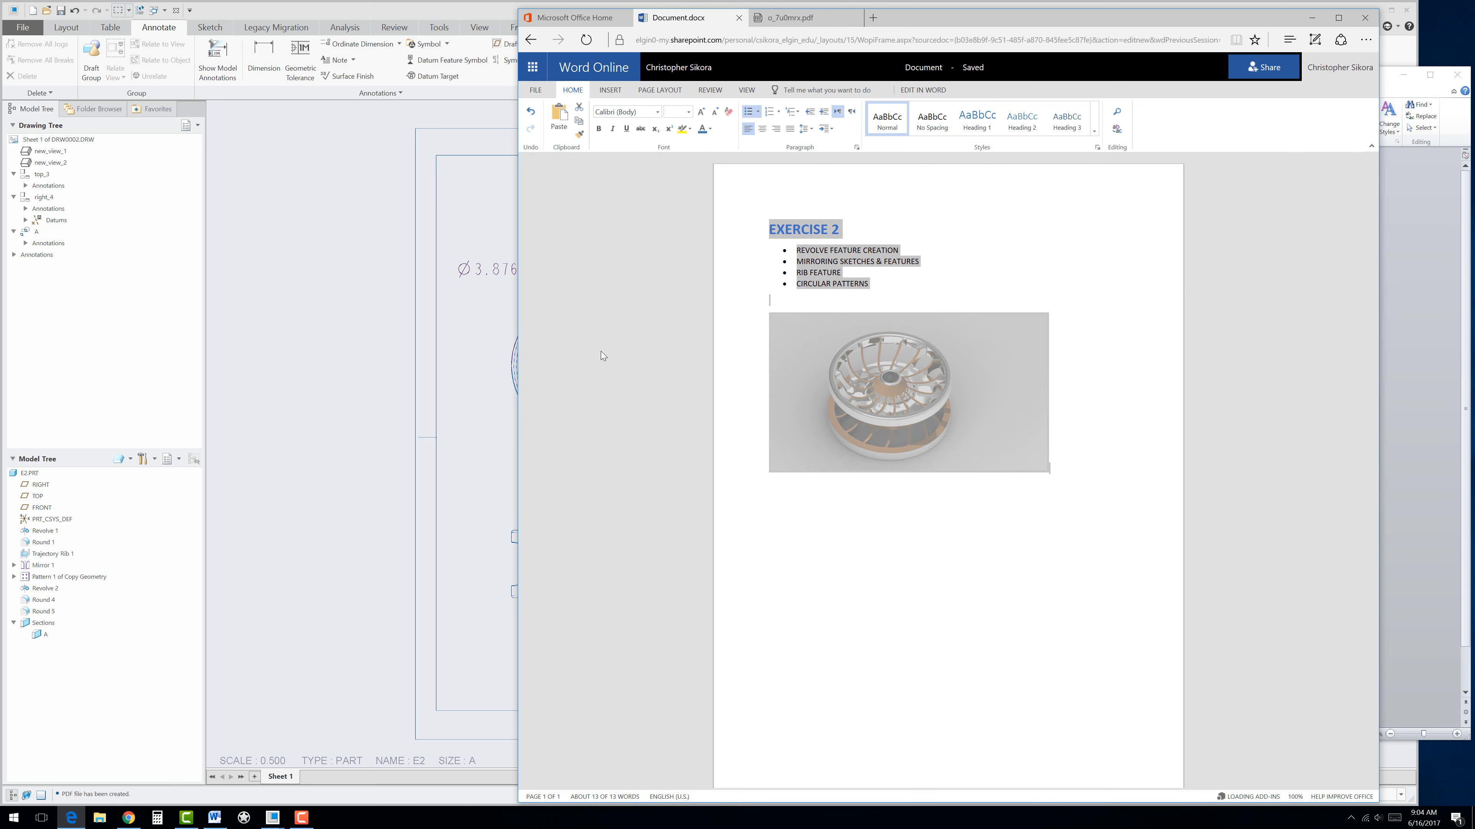
left_click(214, 819)
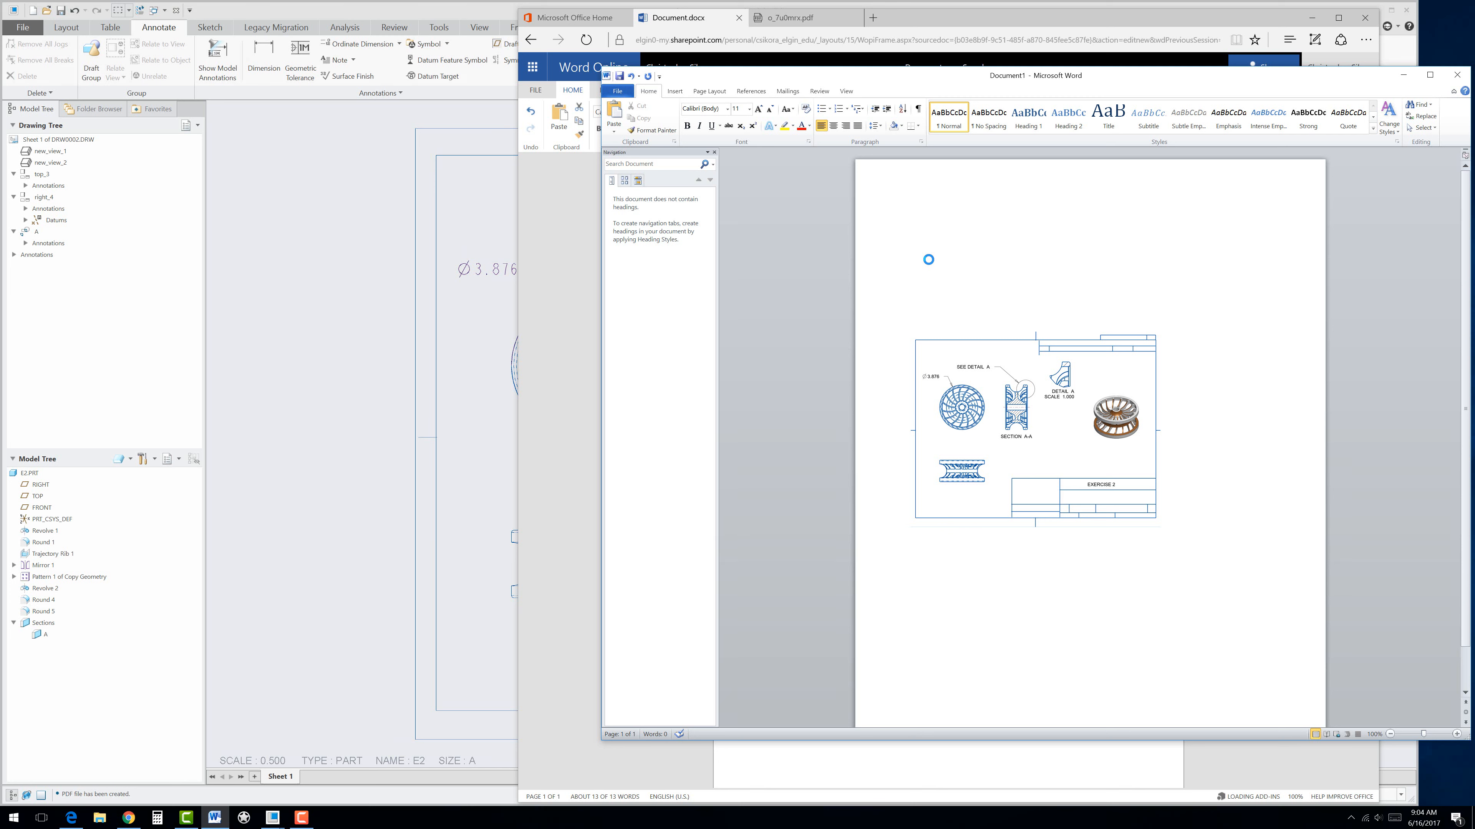
key("ctrl+v")
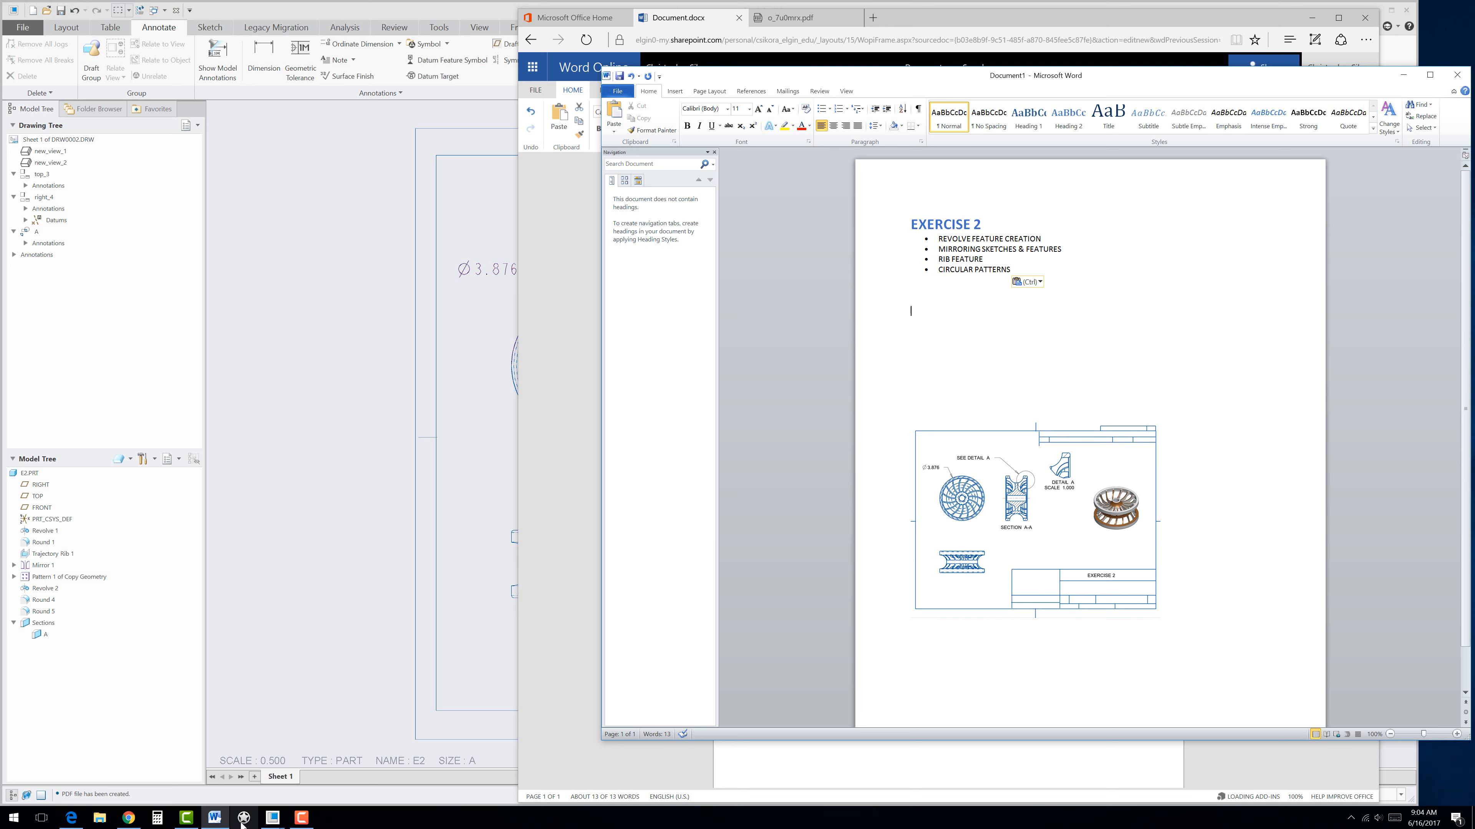
Step: Try to bring the wheel rendering over from the Word Online document into the desktop Word document
left_click(71, 818)
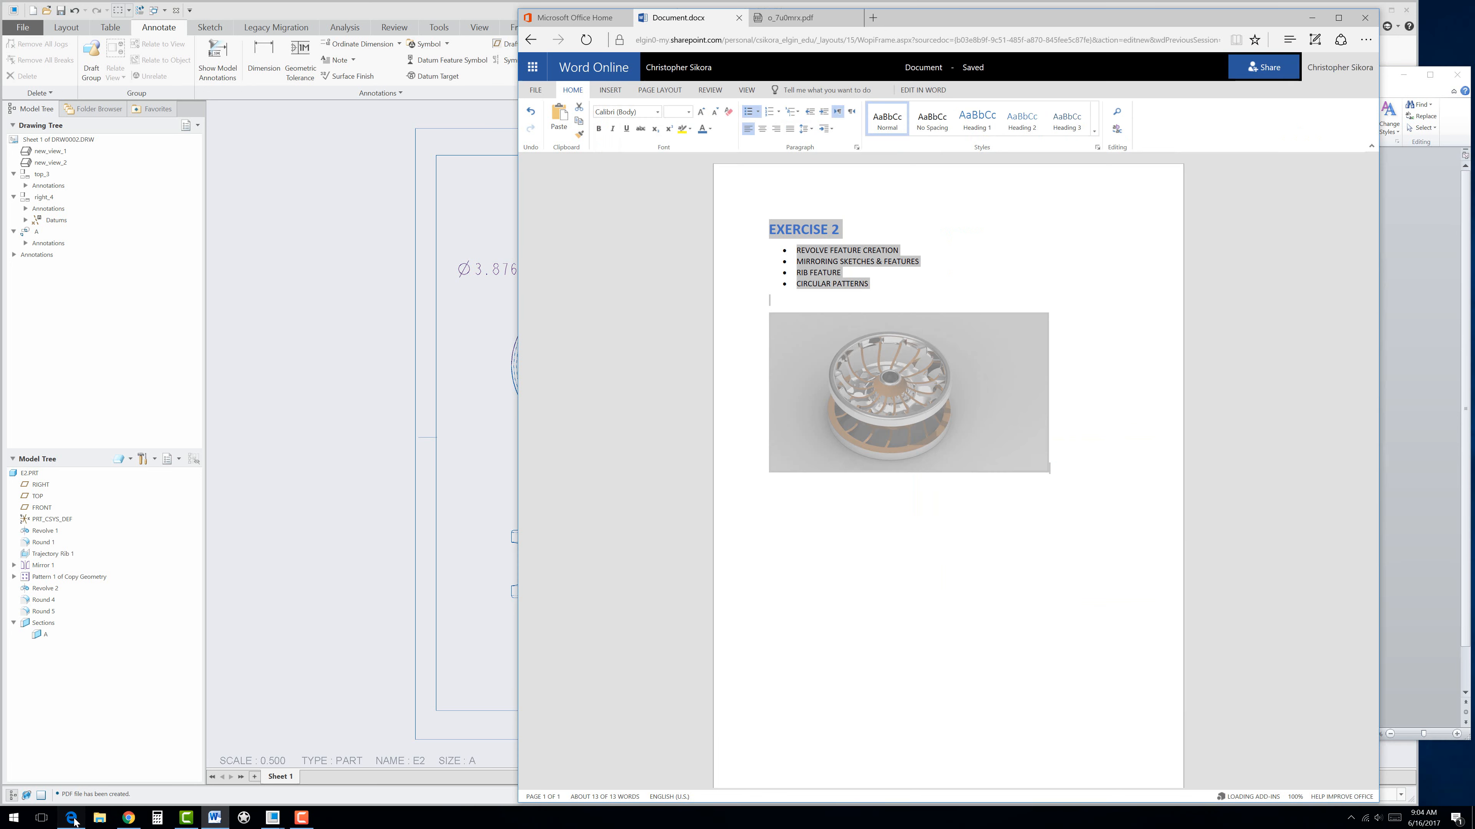
left_click(877, 429)
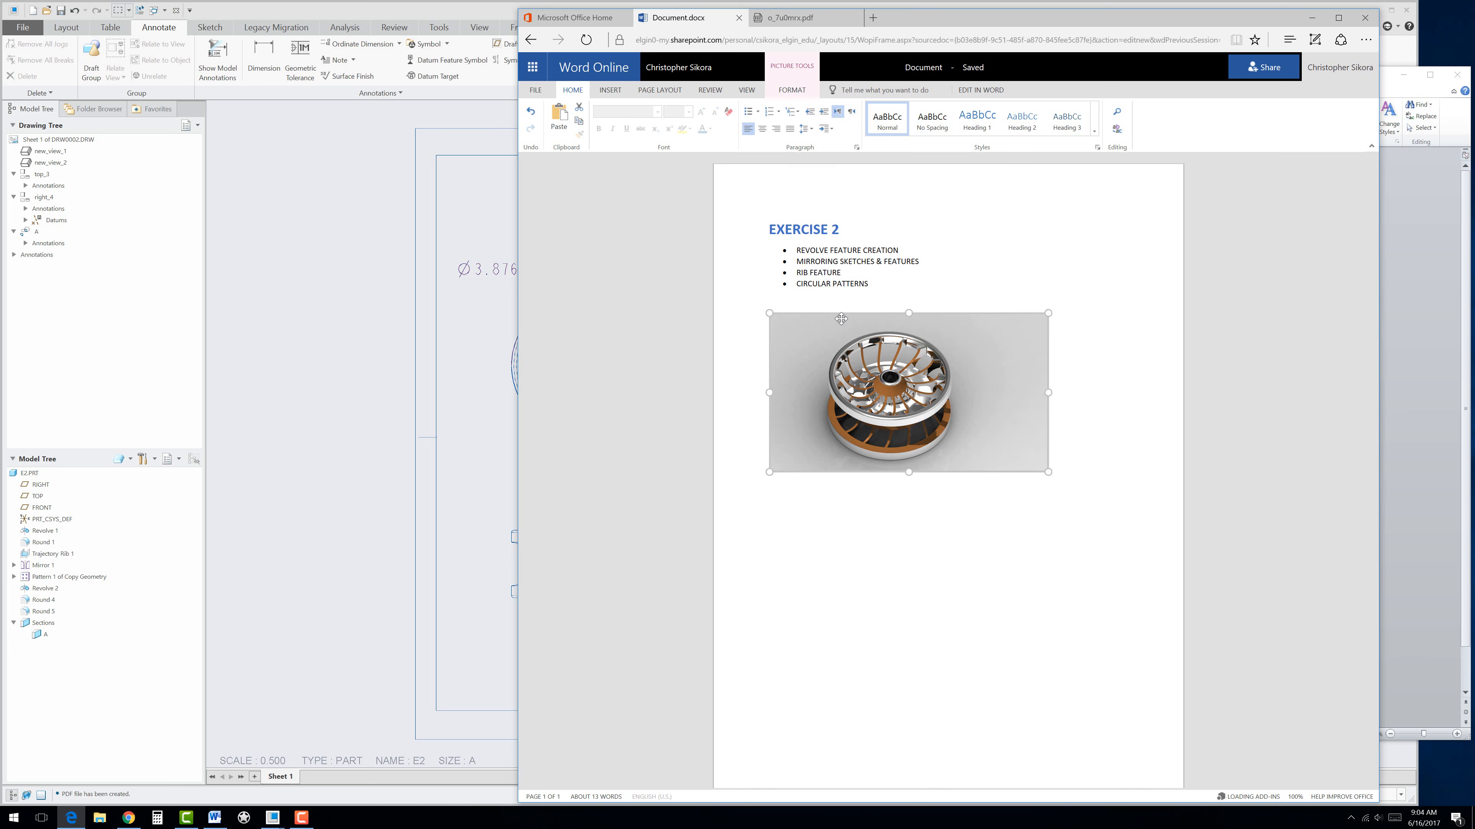
left_click(214, 818)
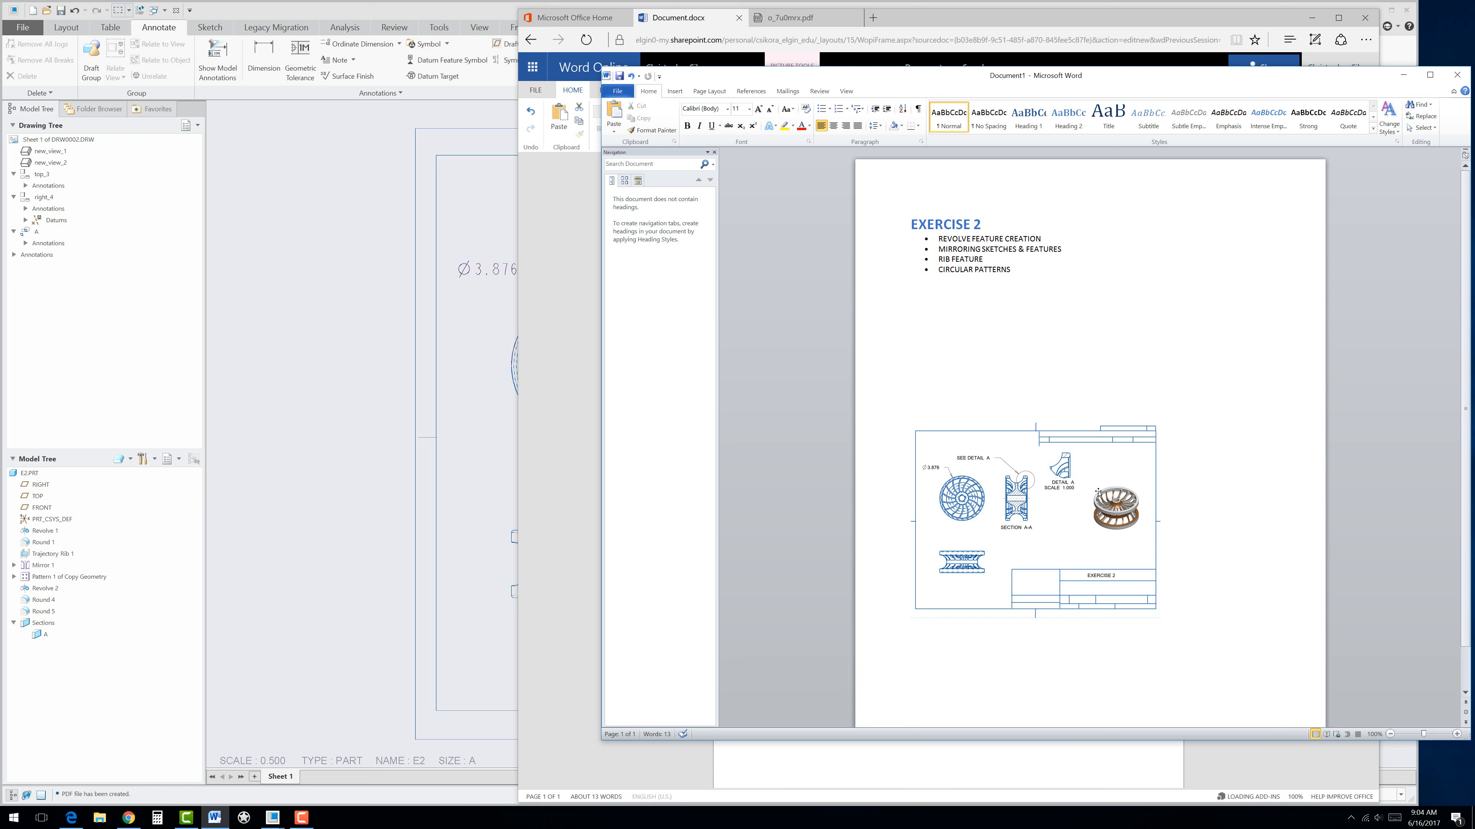
scroll(1037, 469, "down", 1)
scroll(1099, 504, "up", 1)
Step: Switch to Creo and bring up the window of the E2.PRT wheel model
left_click(334, 517)
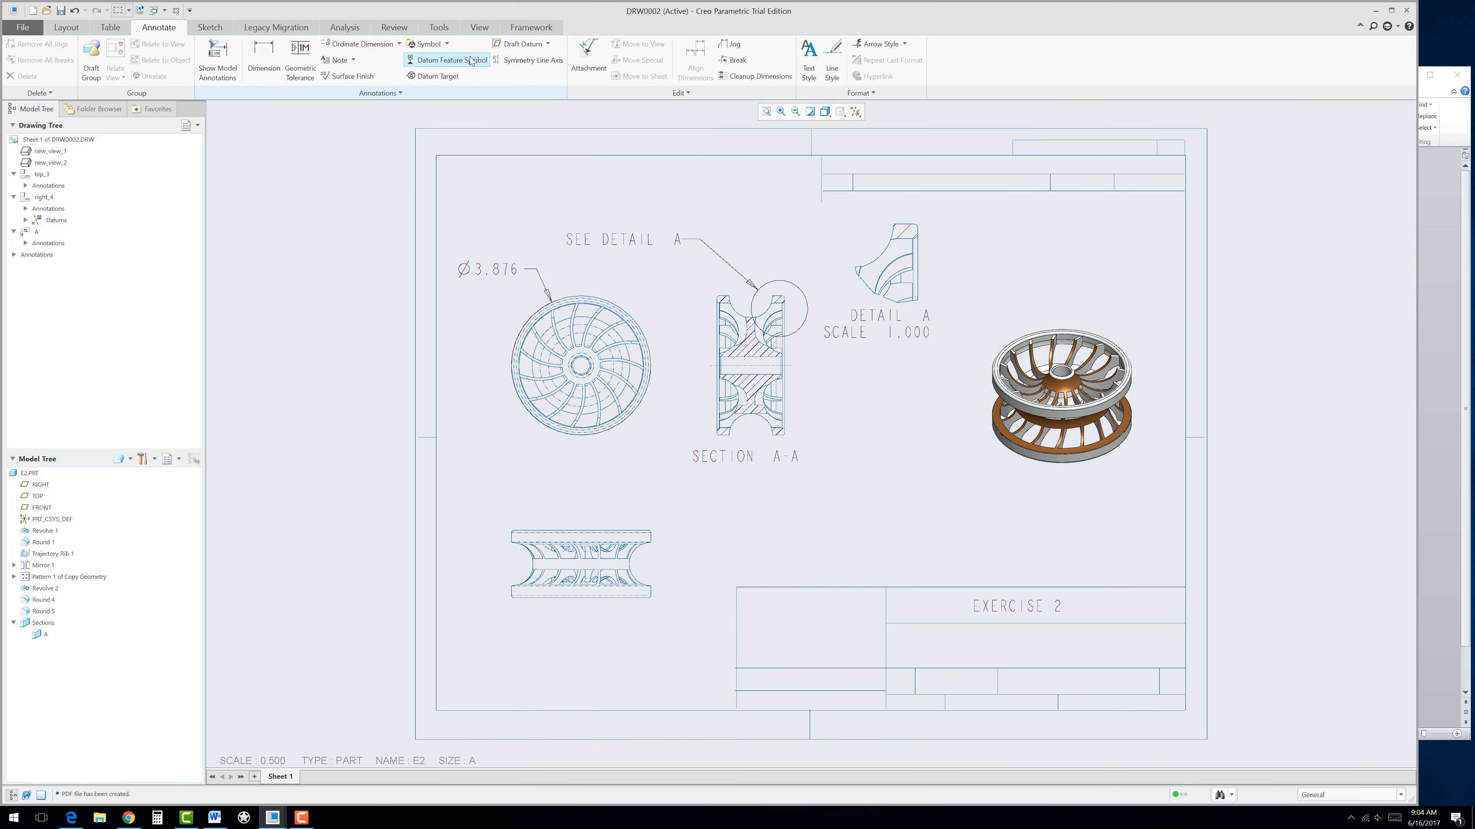
left_click(160, 14)
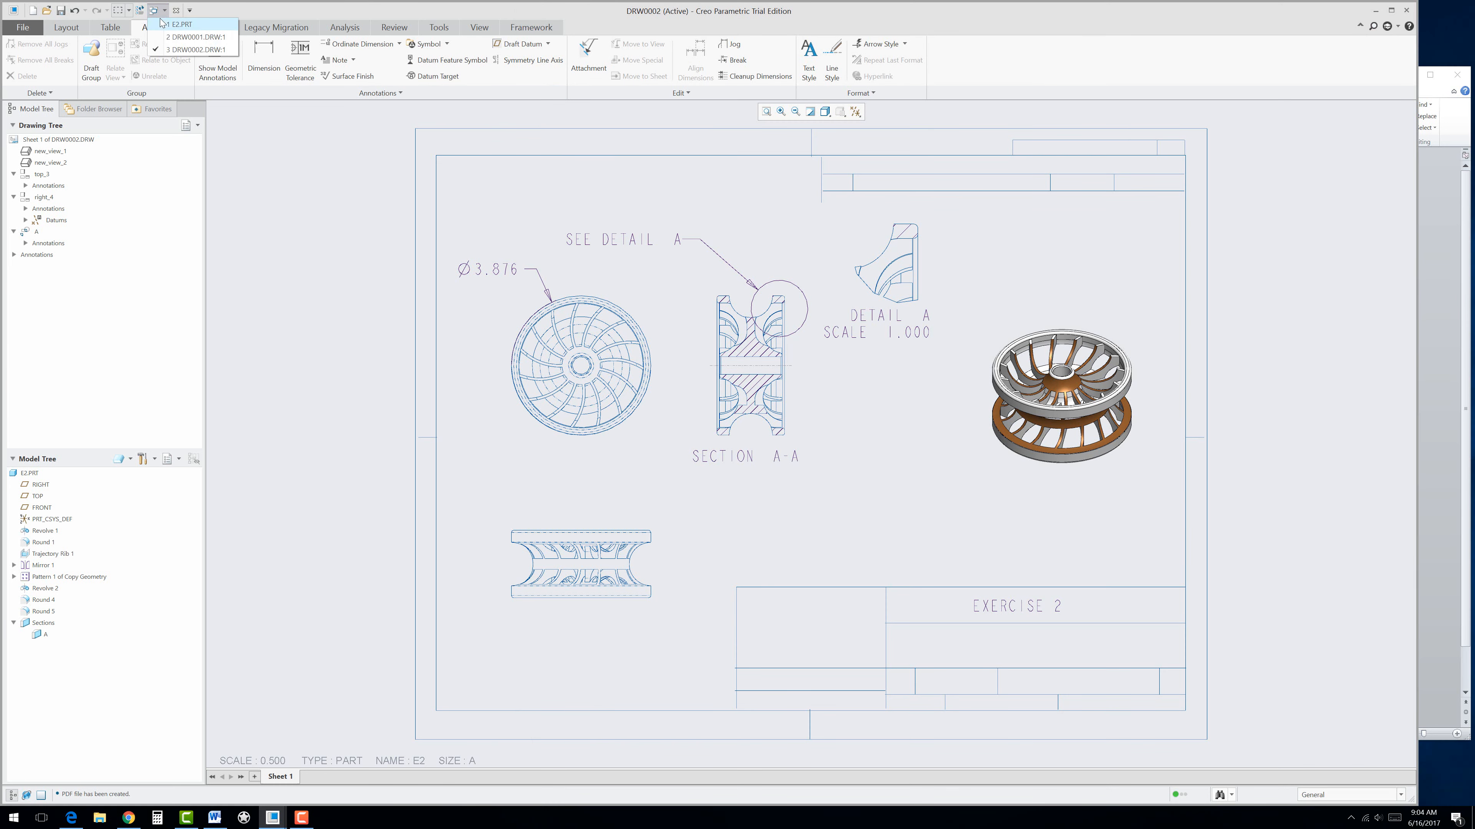
left_click(162, 27)
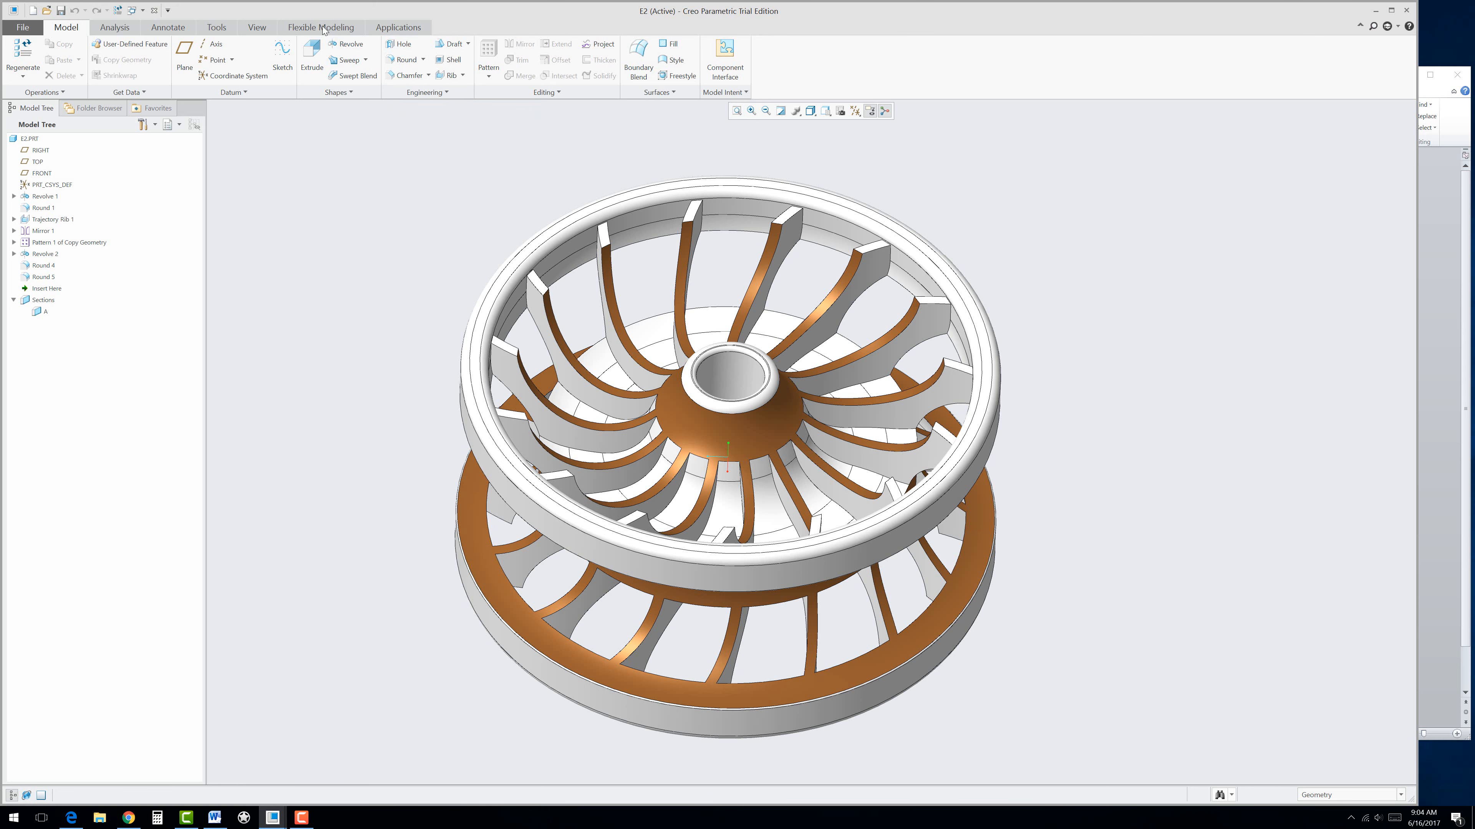
Step: Display the wheel in perspective view and show it in photo-realistic real-time rendering
left_click(257, 27)
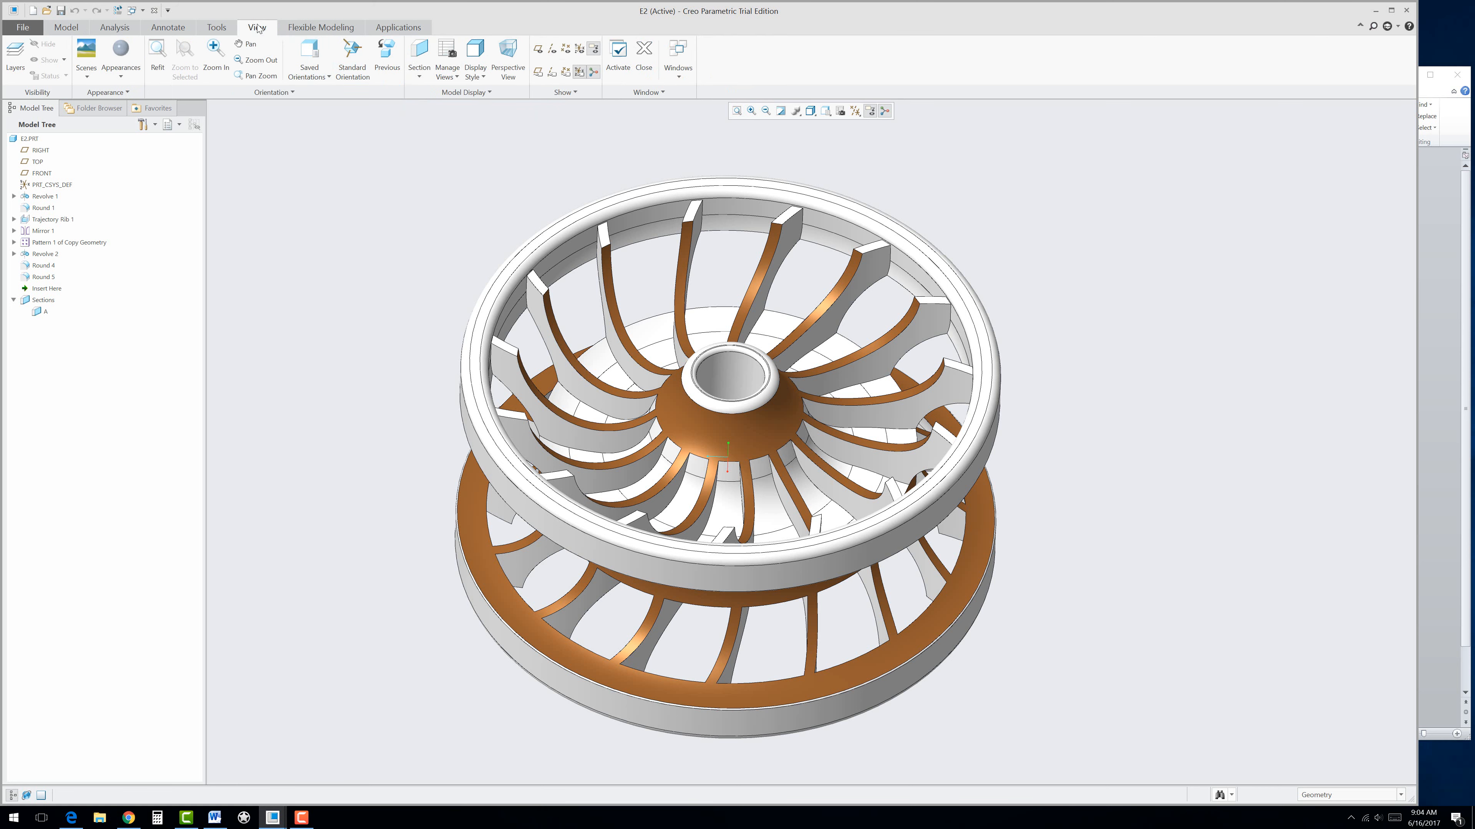
left_click(508, 58)
left_click(398, 28)
left_click(270, 58)
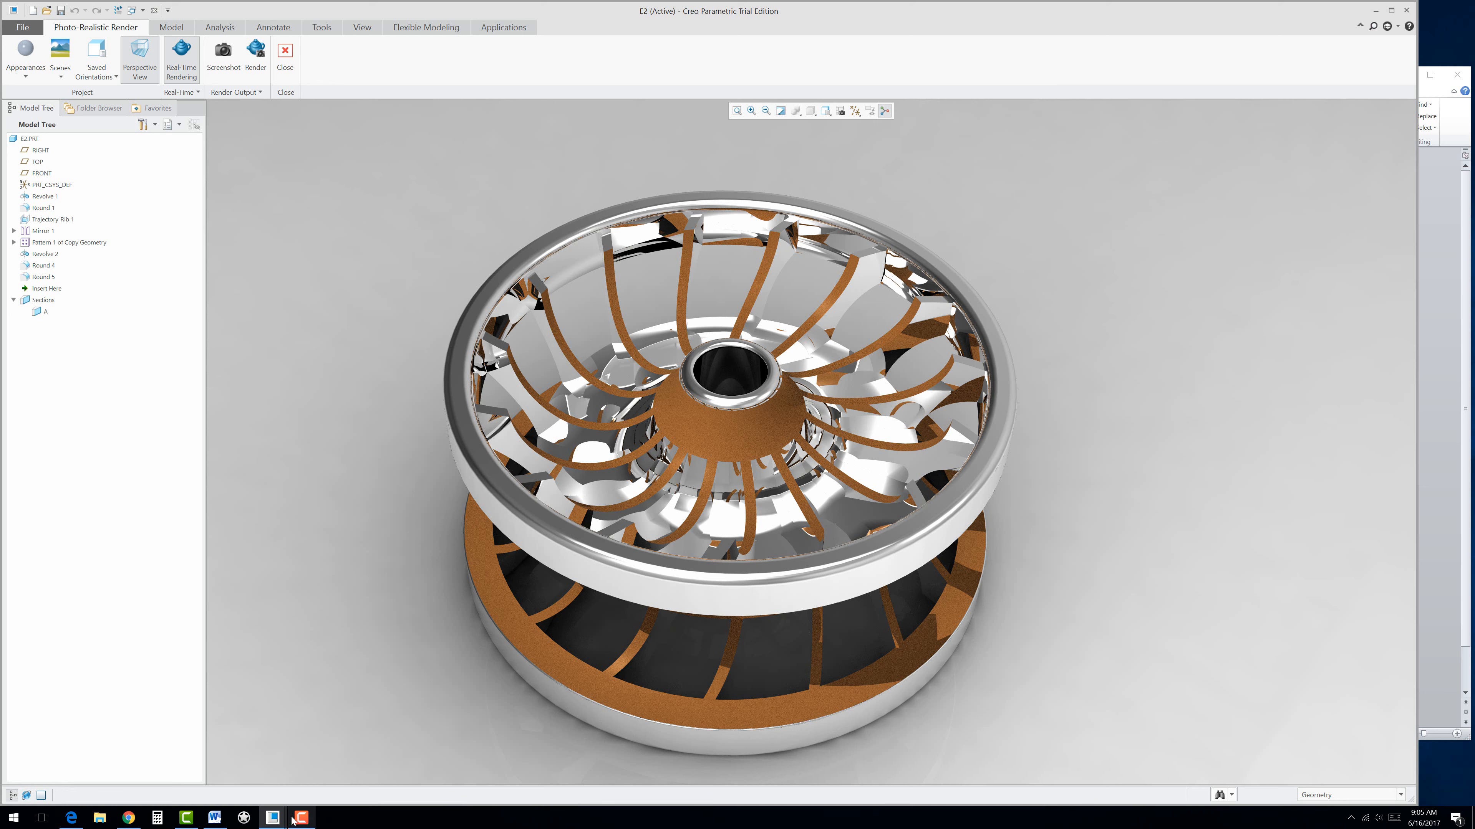
Step: Switch to Word and paste the captured screenshot of the rendered wheel below the Exercise 2 bullet list
left_click(214, 817)
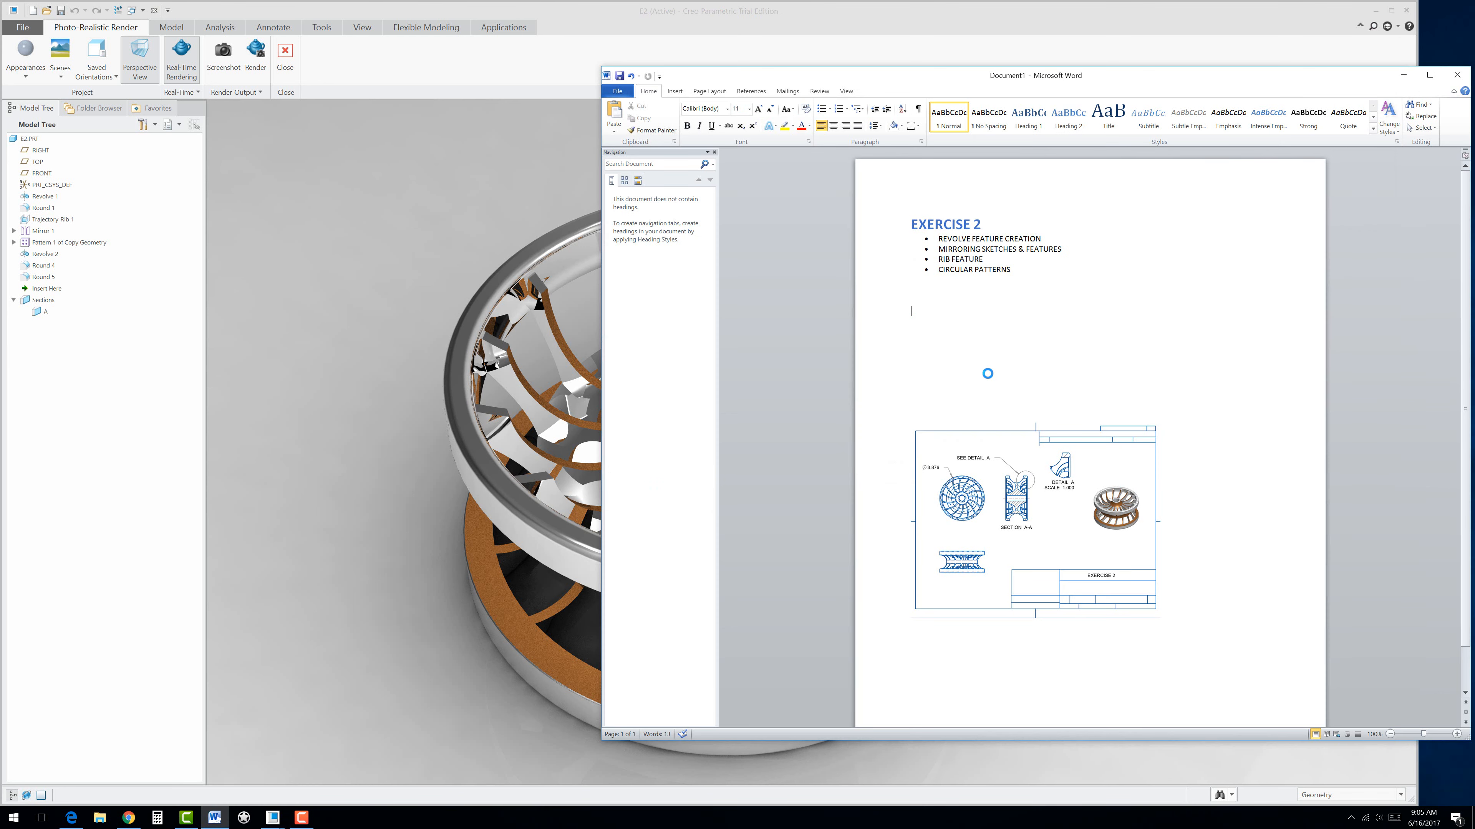
key("ctrl+v")
left_click(1069, 386)
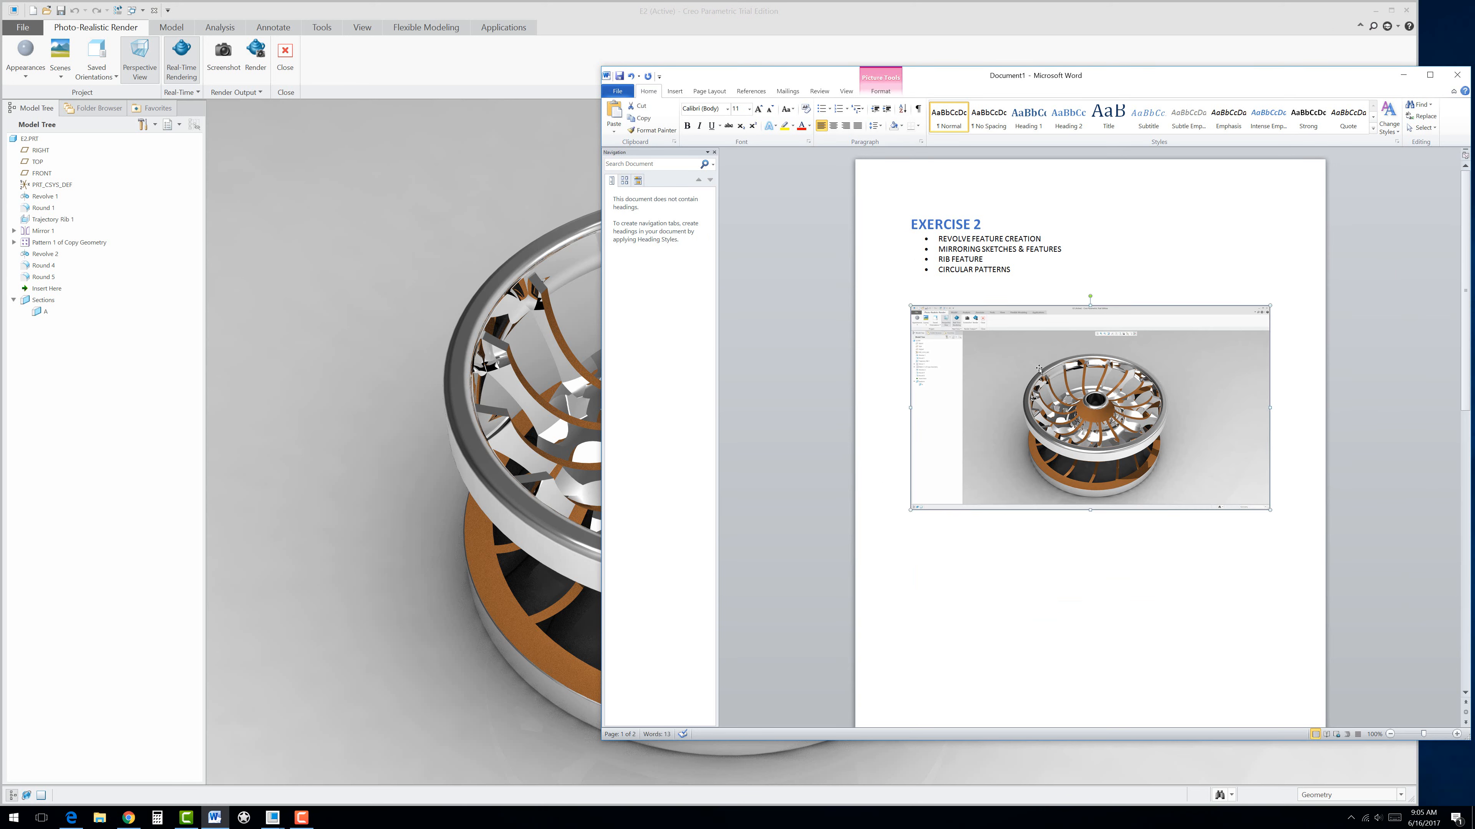
Step: Crop the pasted screenshot so that only the rendered wheel and a narrow margin around it remain
left_click(880, 91)
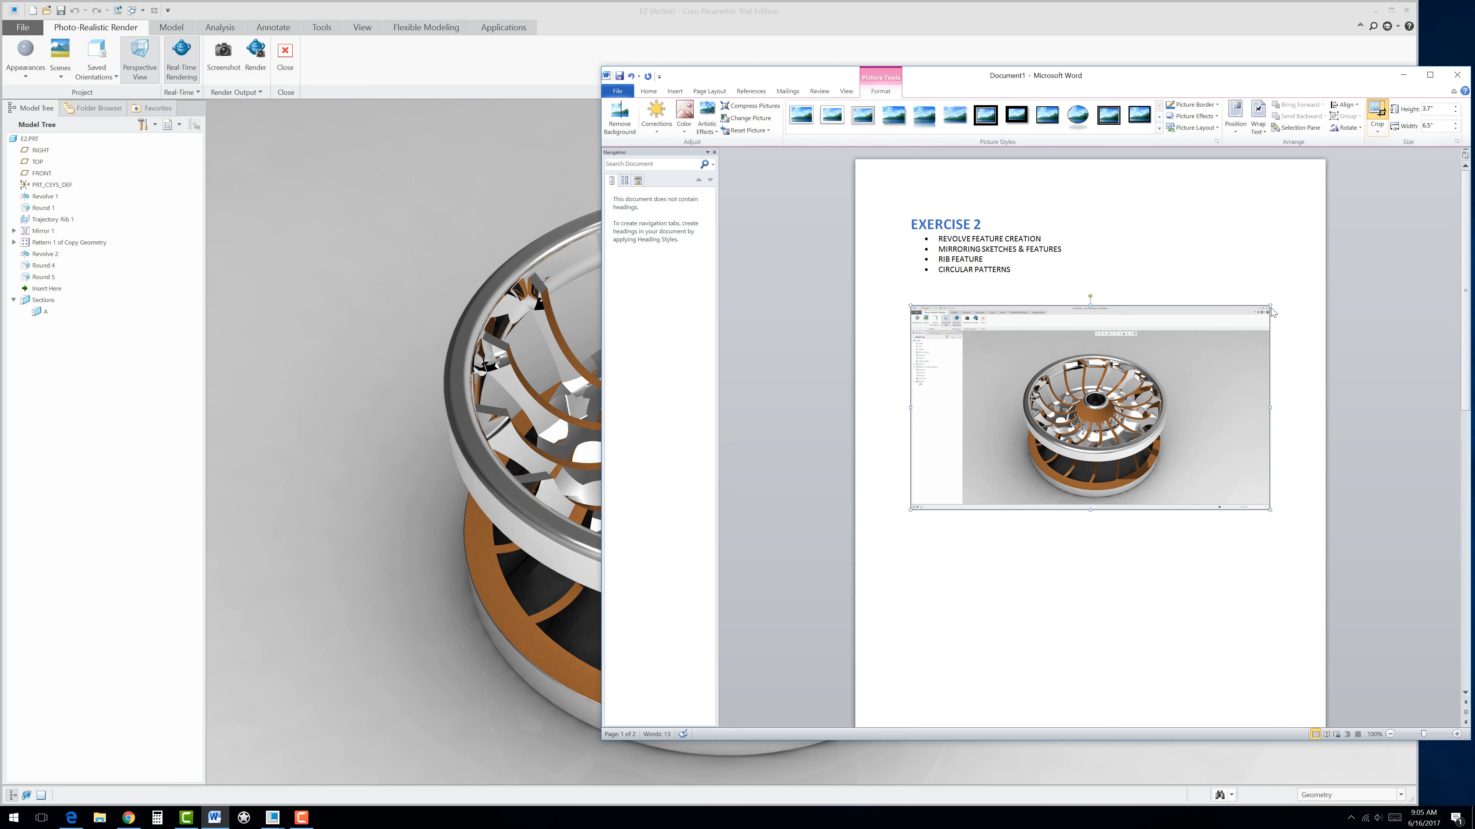
left_click_drag(1267, 309, 1170, 347)
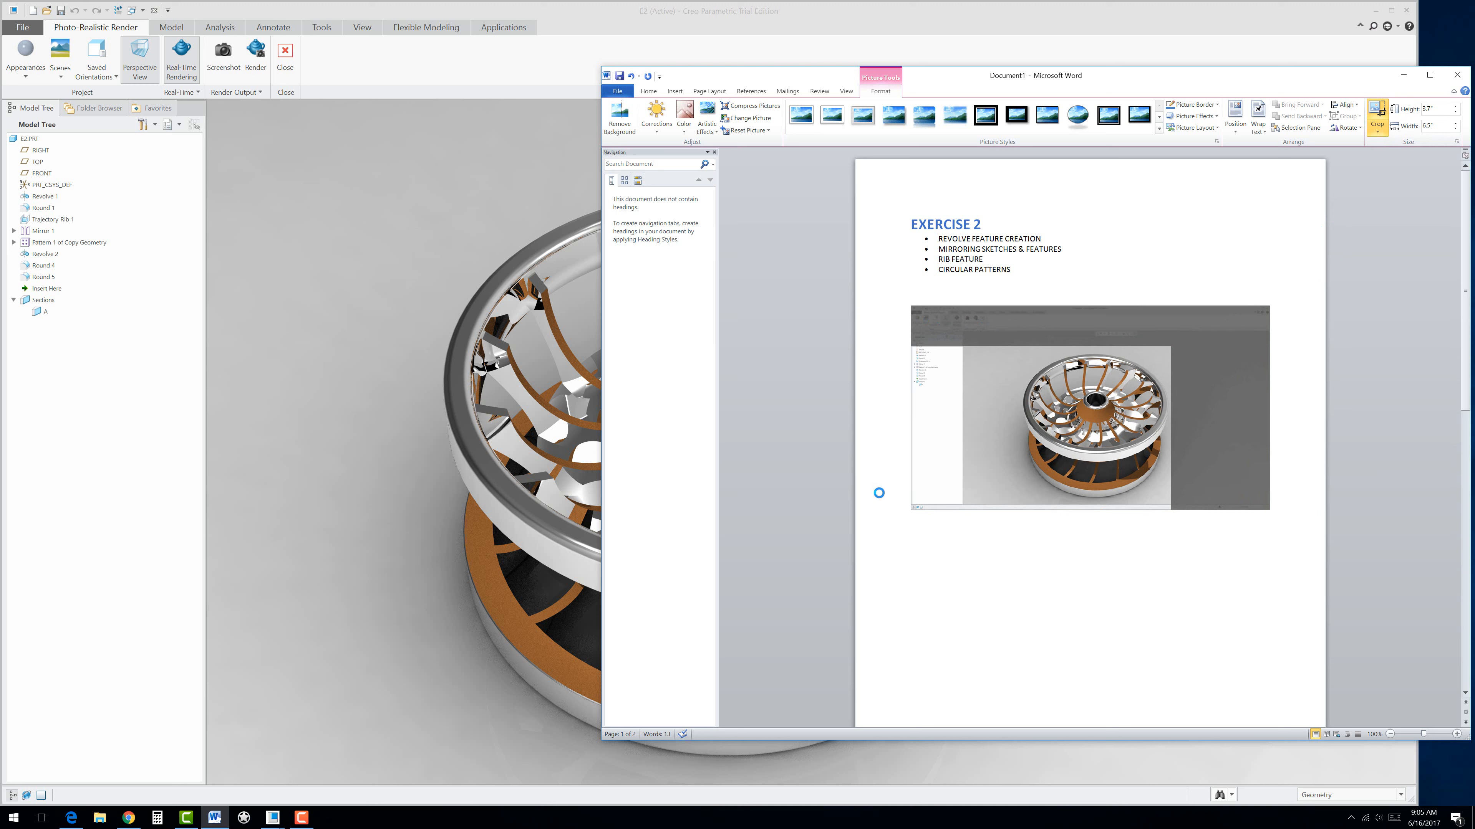
left_click_drag(912, 467, 1013, 462)
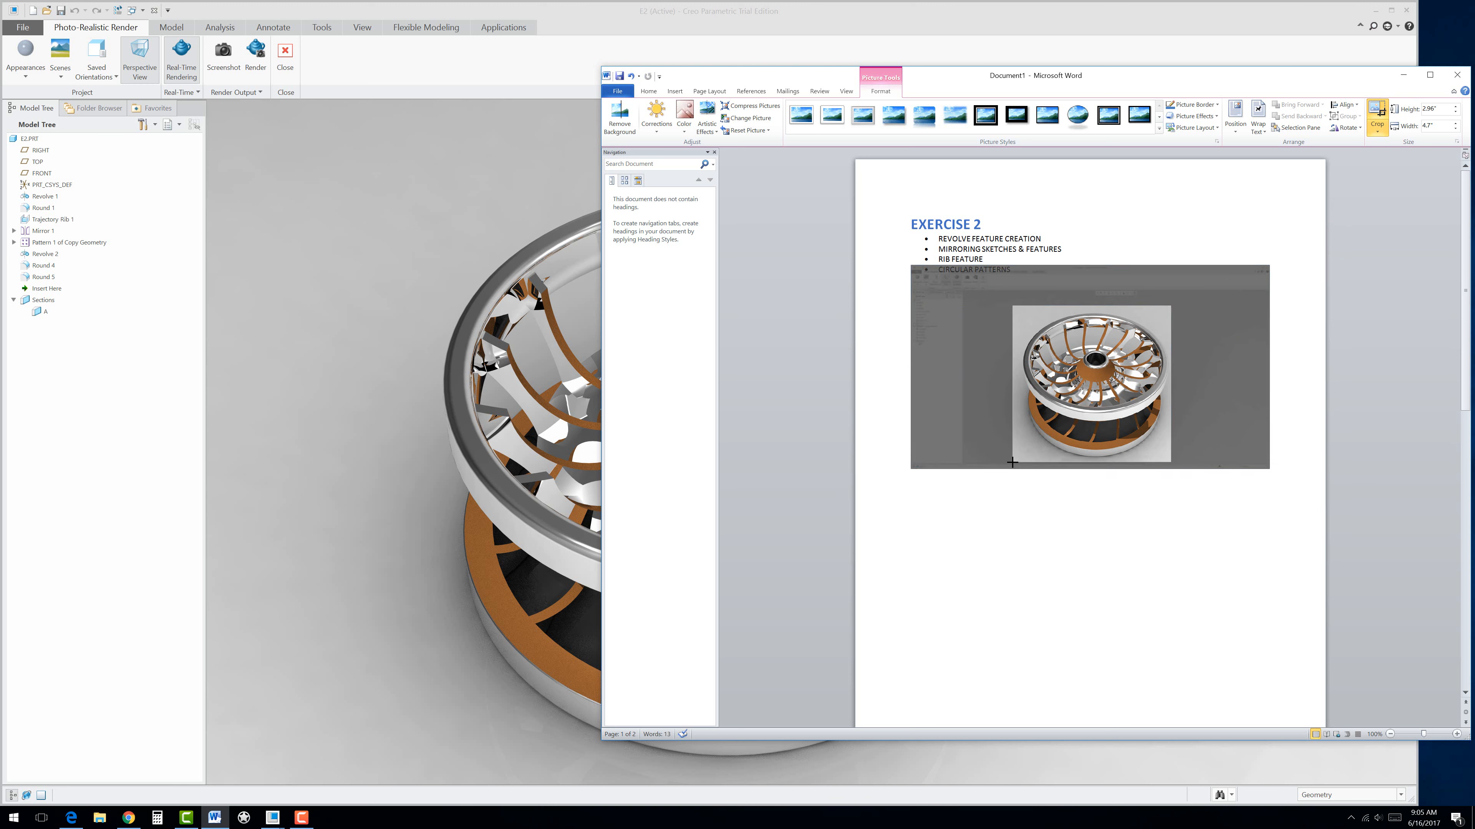
left_click(1070, 511)
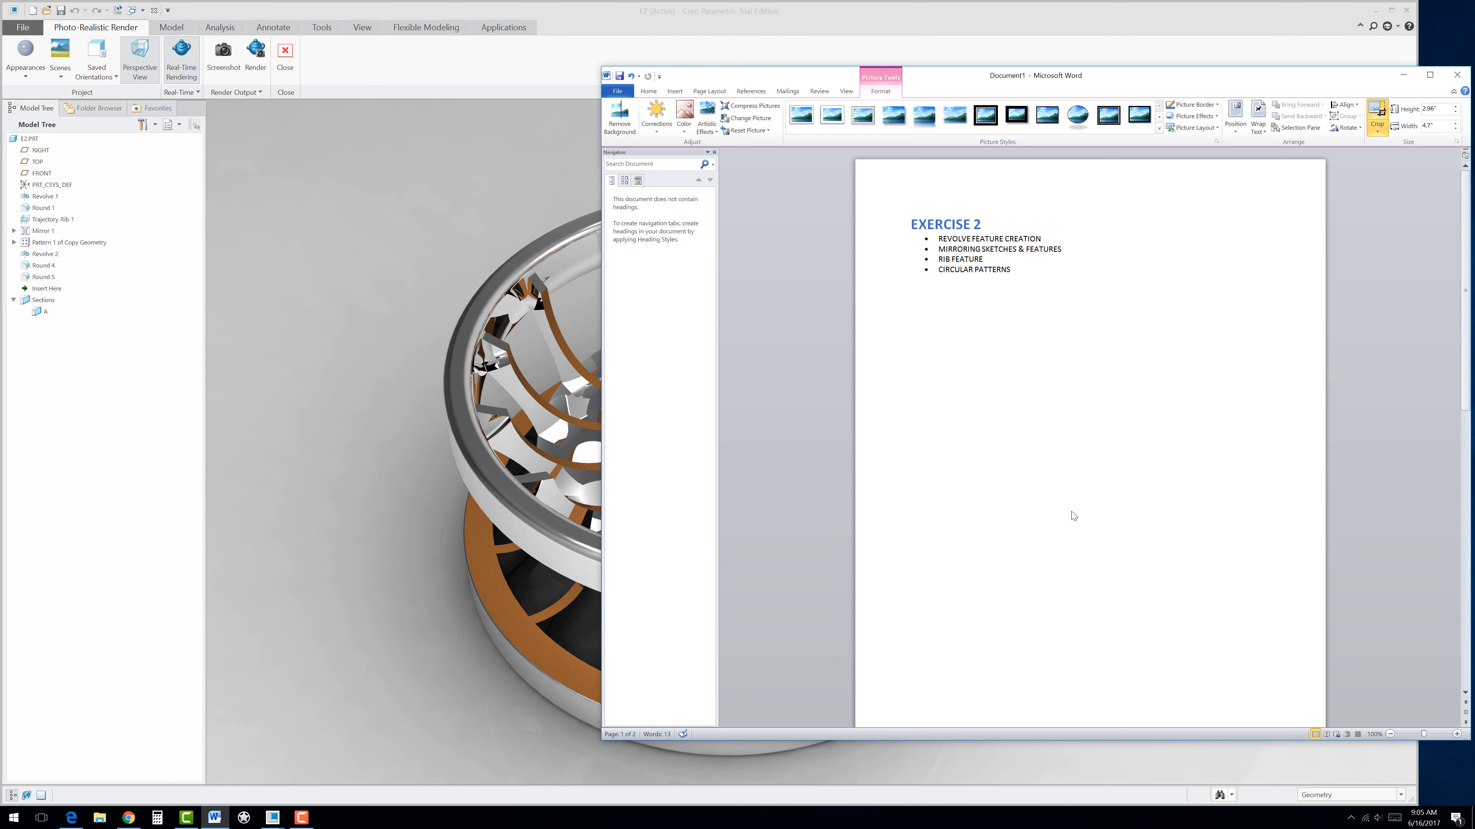
Step: Remove the extra blank space between the bullet list and the wheel picture
scroll(1129, 497, "down", 8)
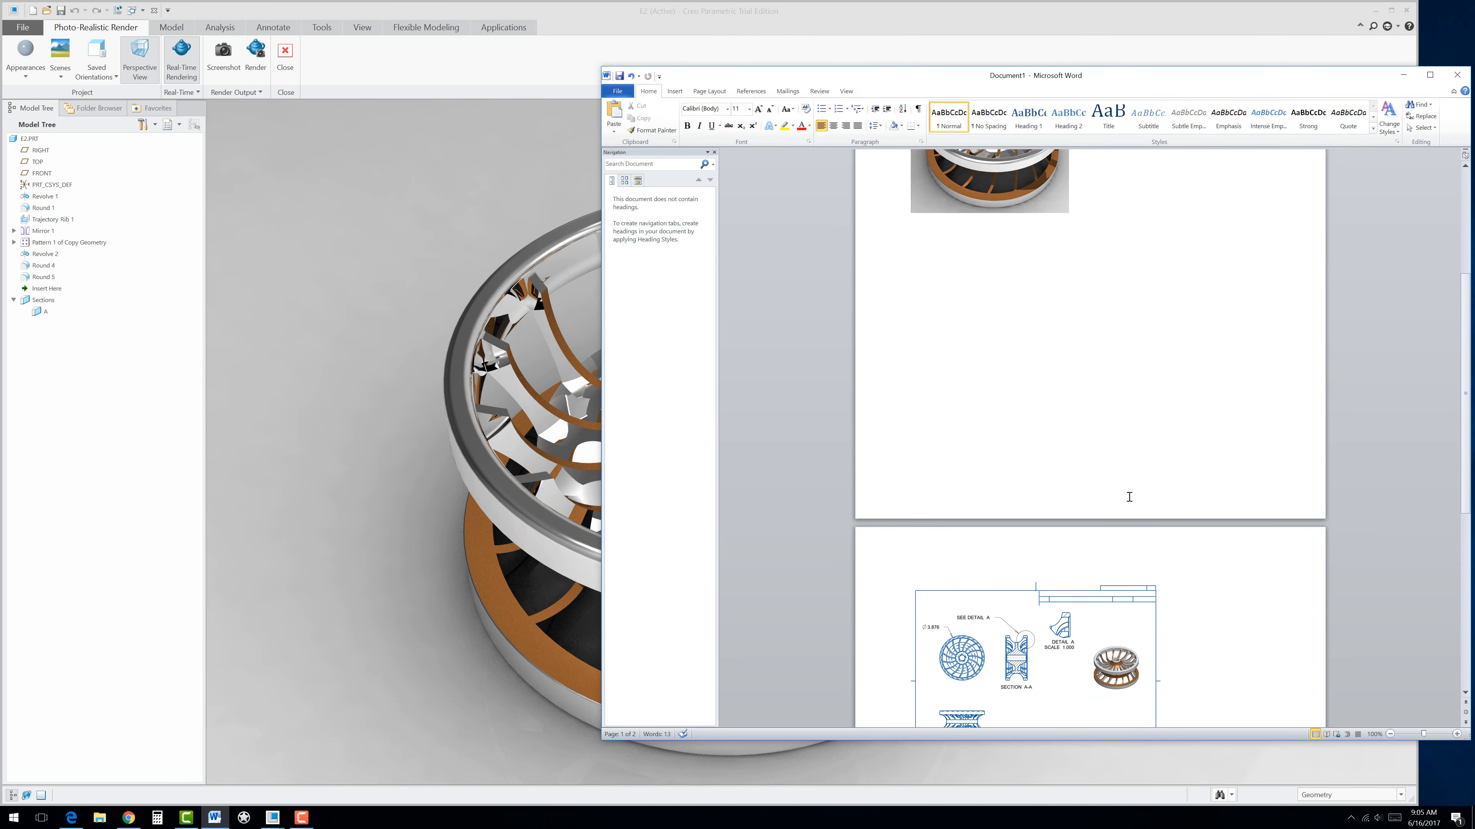
scroll(1130, 499, "up", 8)
left_click(938, 291)
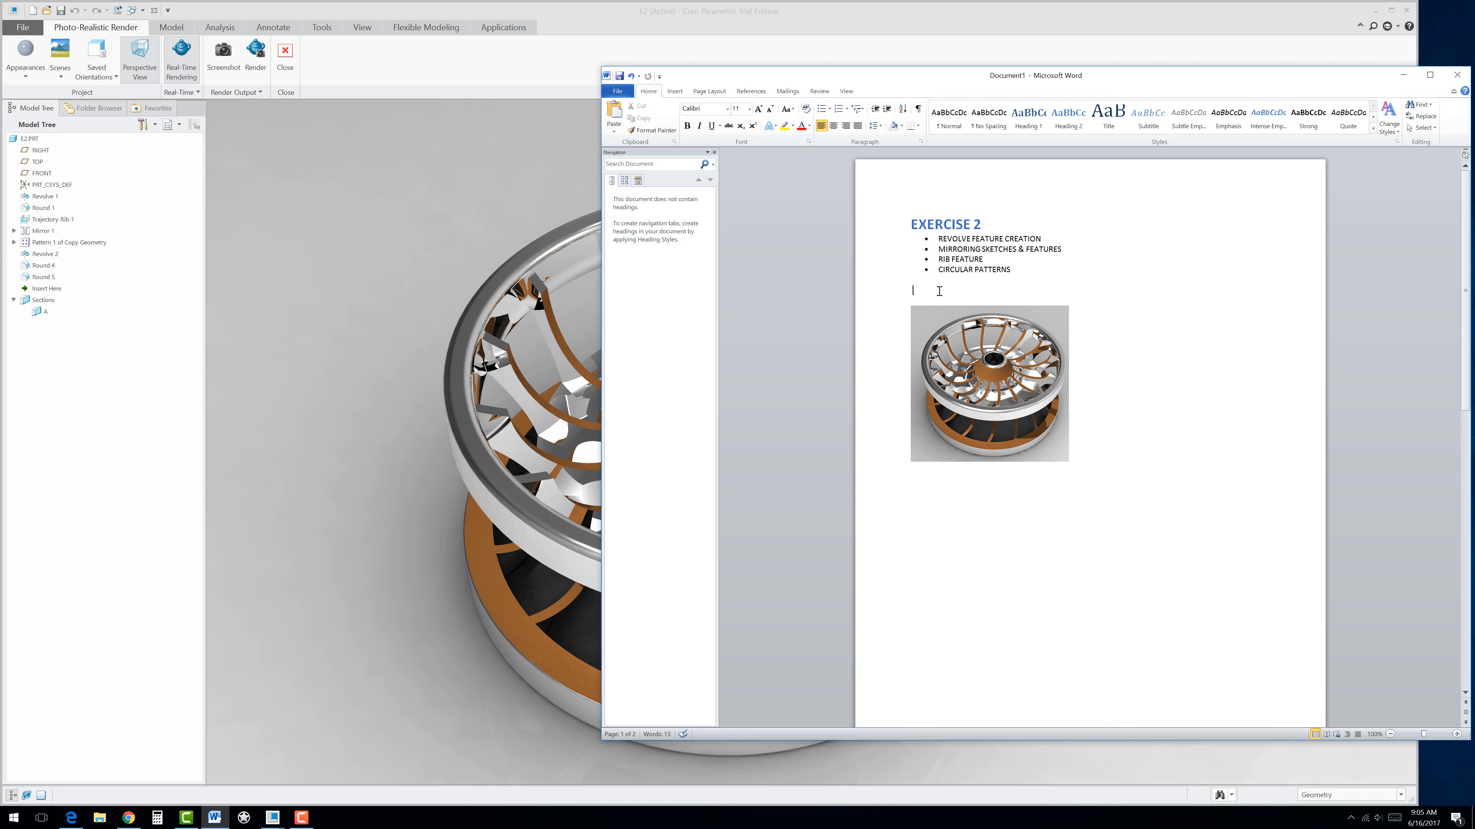
key("ctrl+z")
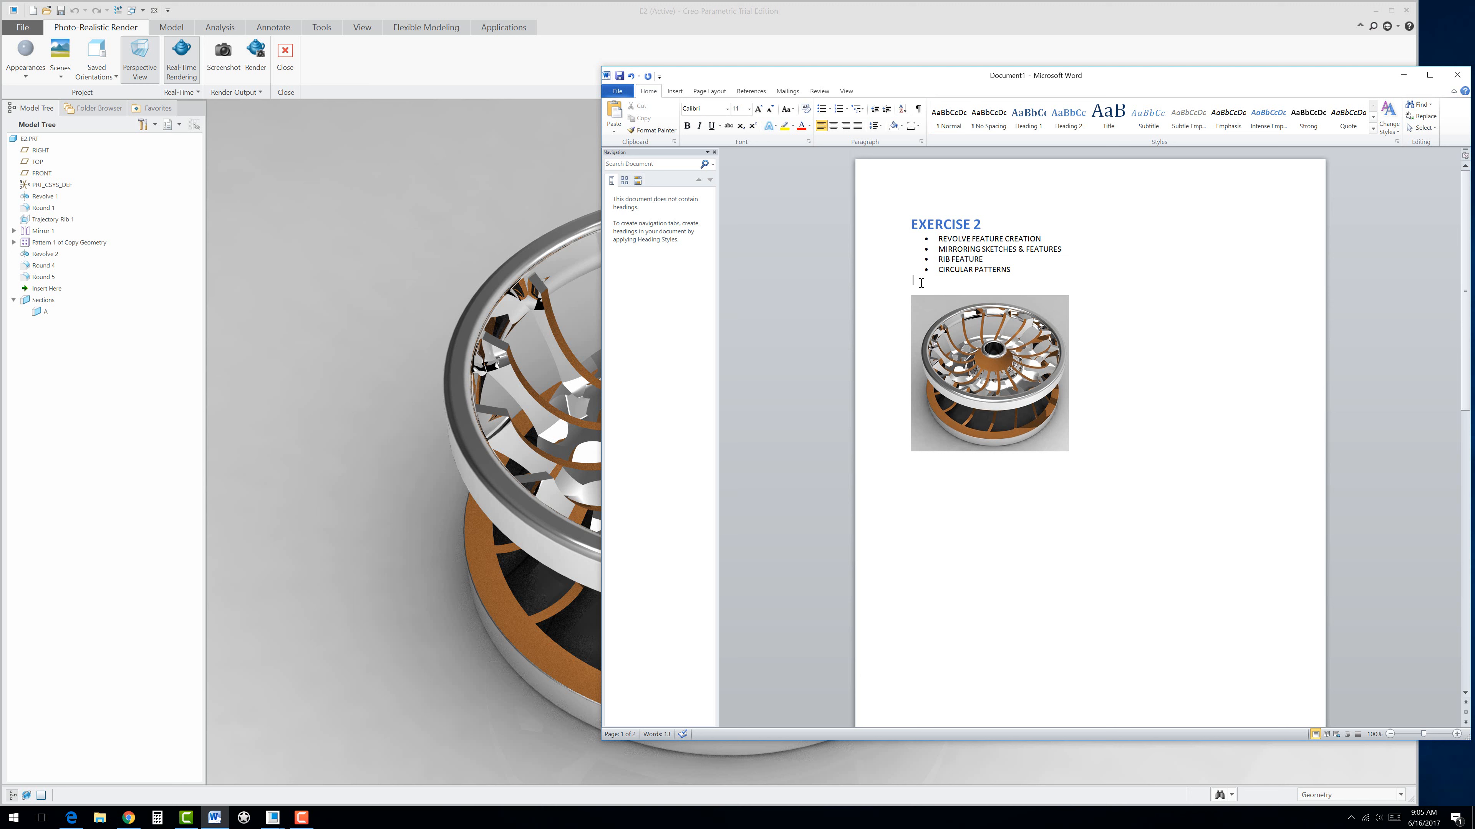
key("Delete")
Step: Move the drawing from the second page onto the first page, below the wheel picture
left_click(1059, 550)
scroll(1058, 550, "down", 8)
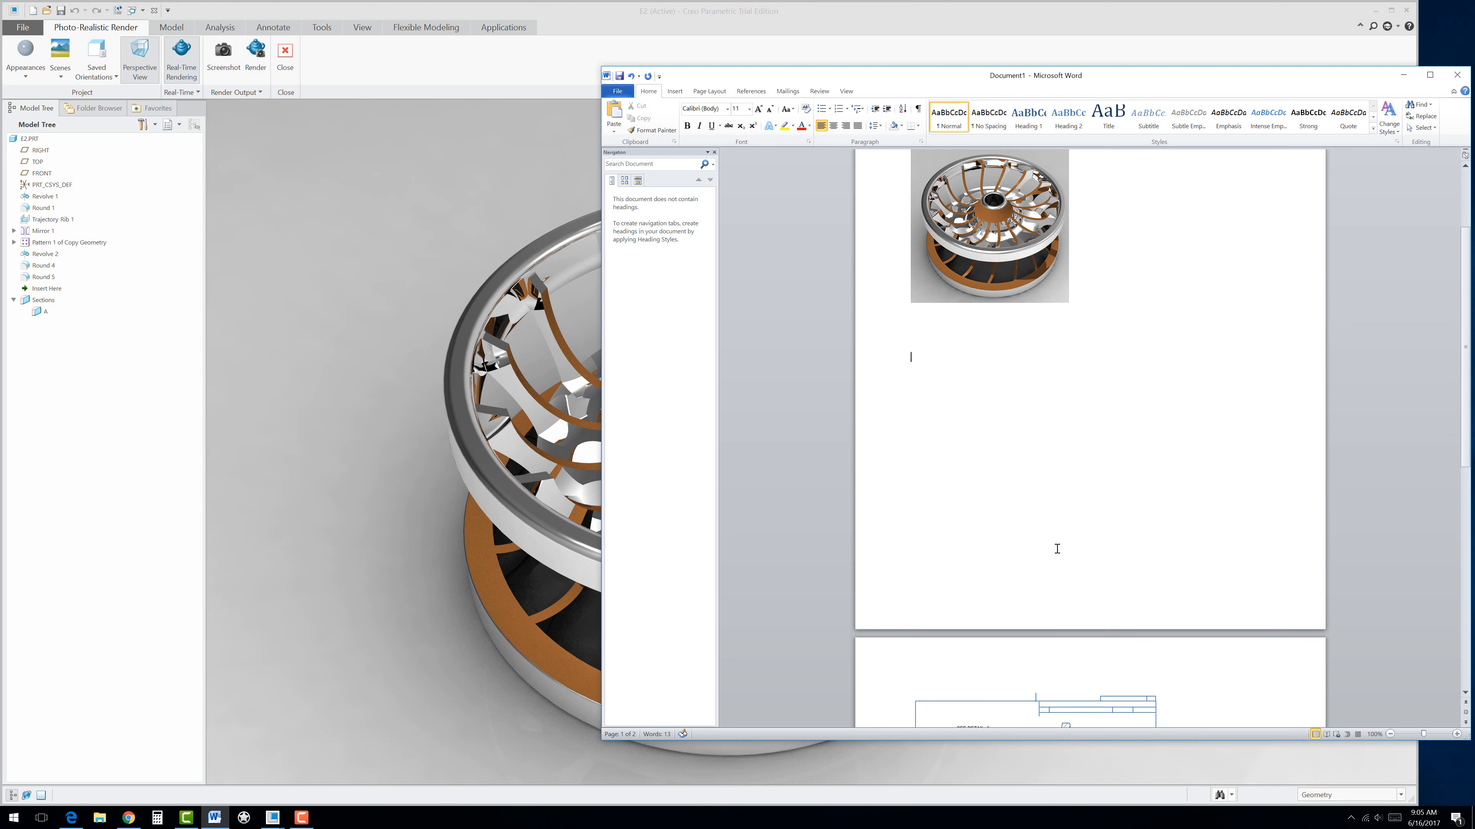
mouse_move(1041, 651)
left_mouse_down()
mouse_move(1096, 369)
mouse_move(1056, 296)
left_mouse_up()
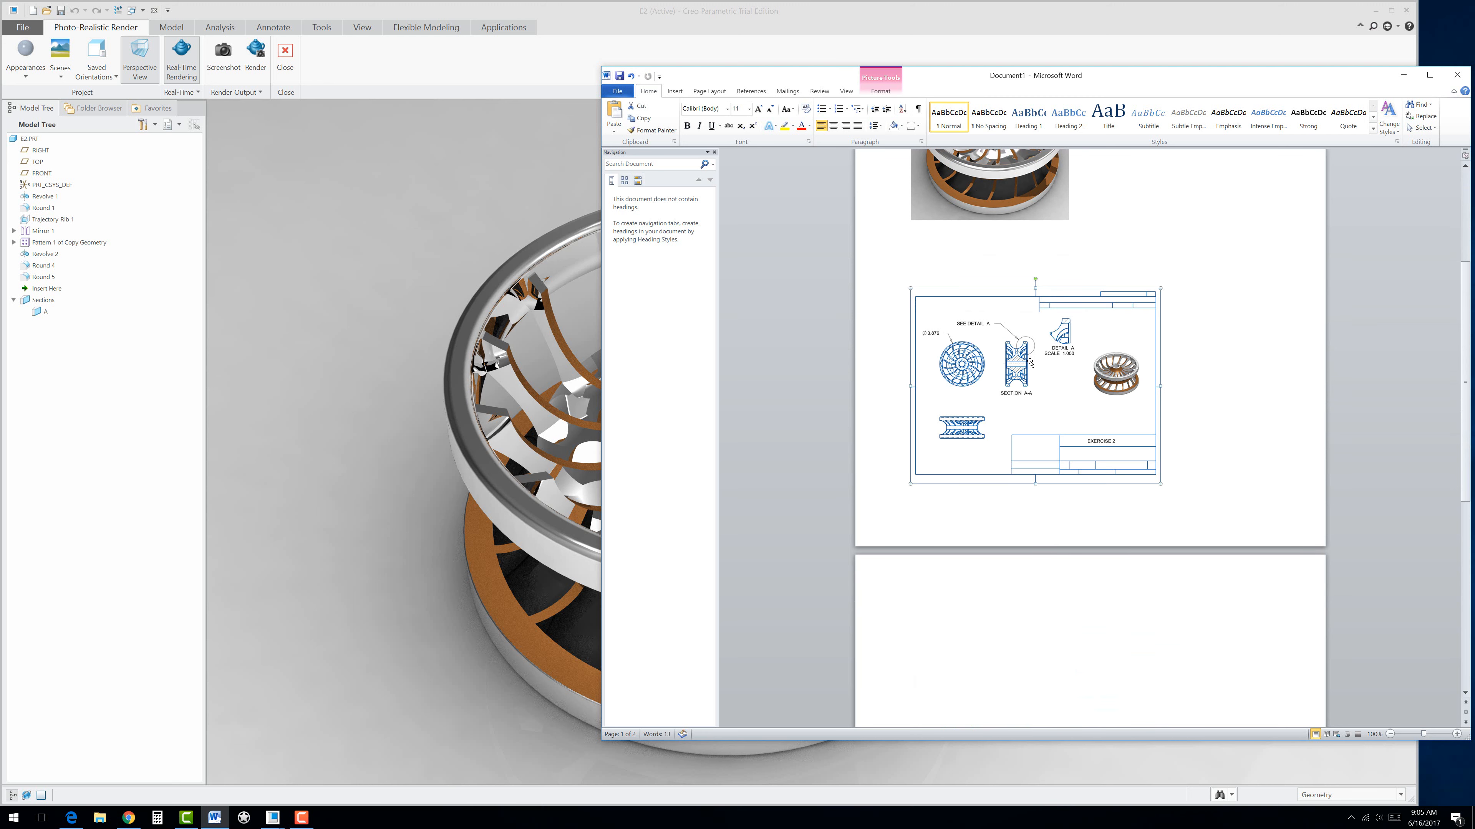
scroll(1235, 297, "up", 7)
left_click(1235, 316)
Step: Brighten the wheel picture and raise its contrast with a picture correction preset
left_click(1010, 333)
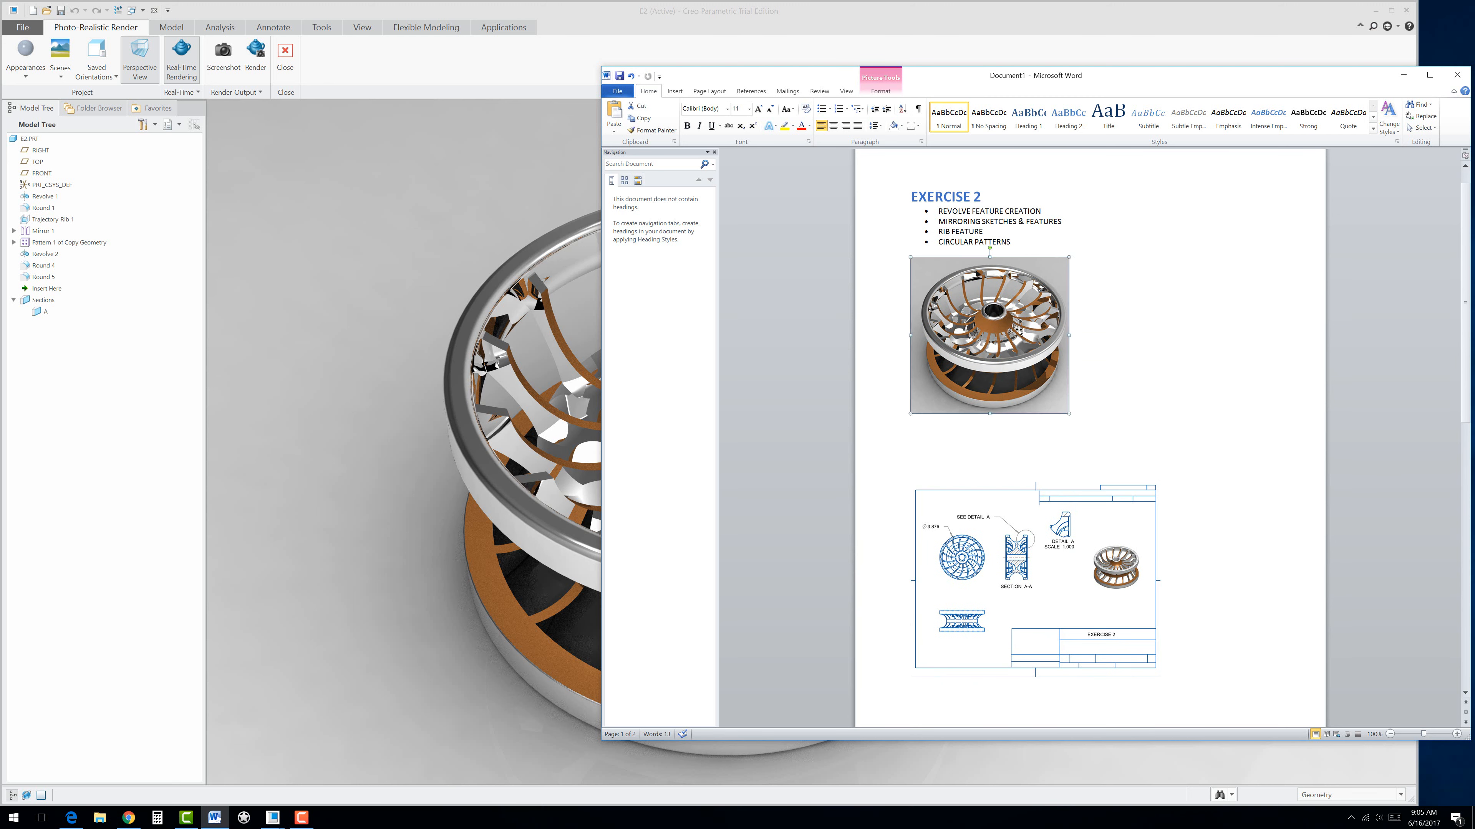
left_click(882, 91)
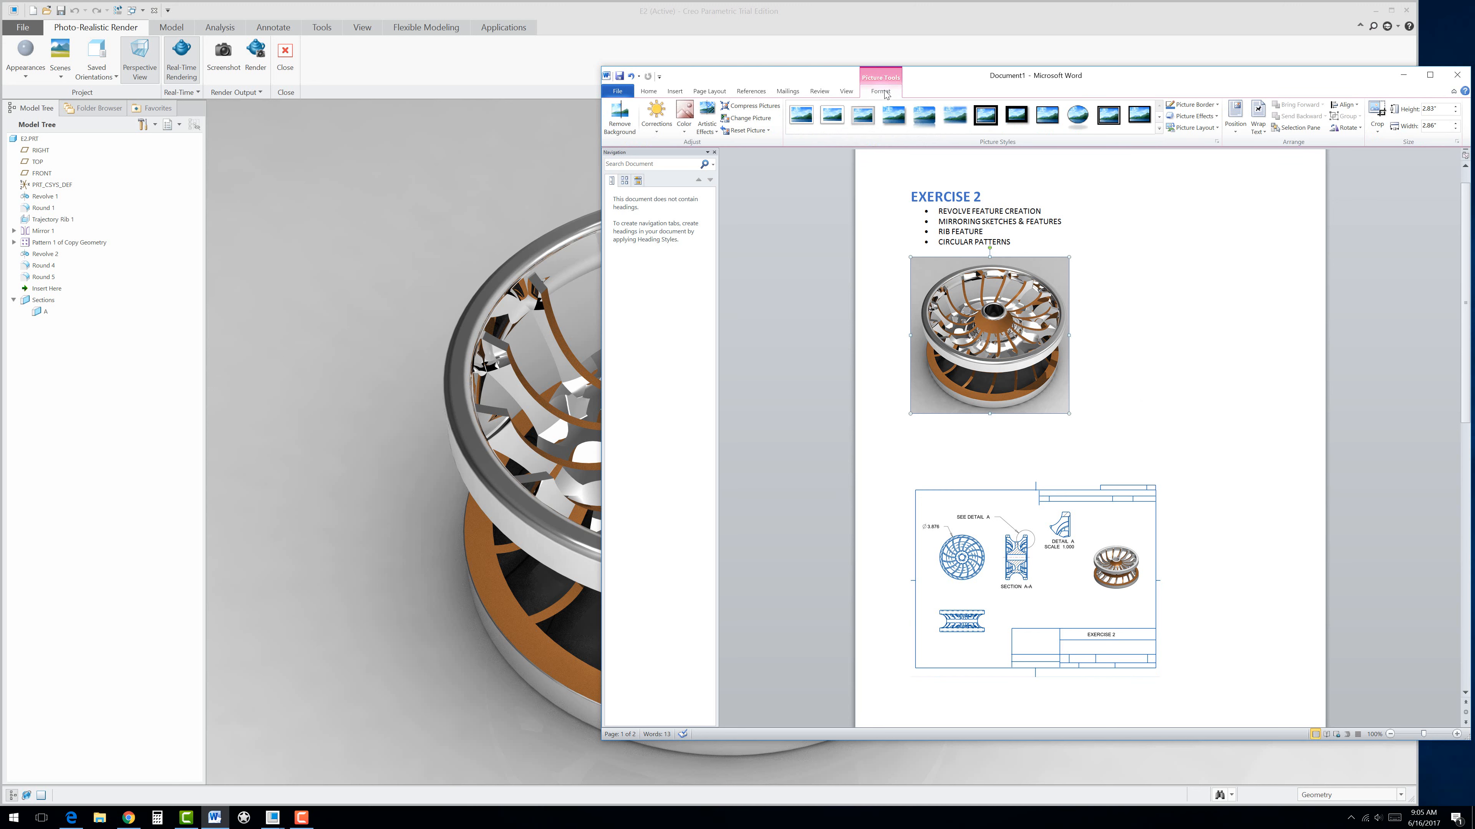
left_click(659, 129)
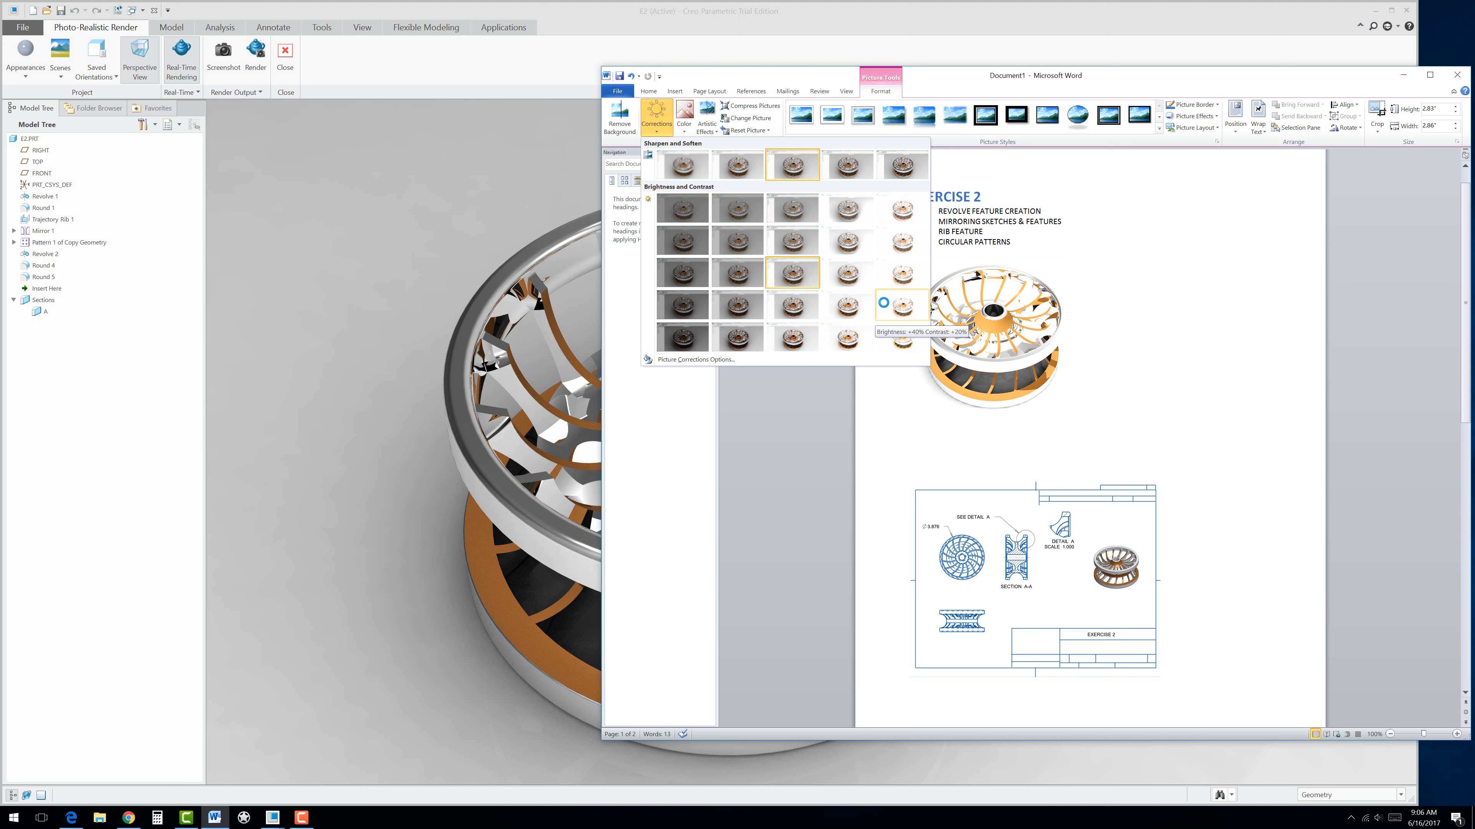
left_click(859, 348)
left_click(1135, 386)
Step: Set the drawing's text wrapping to In Front of Text
left_click(1051, 508)
left_click_drag(1051, 508, 1059, 475)
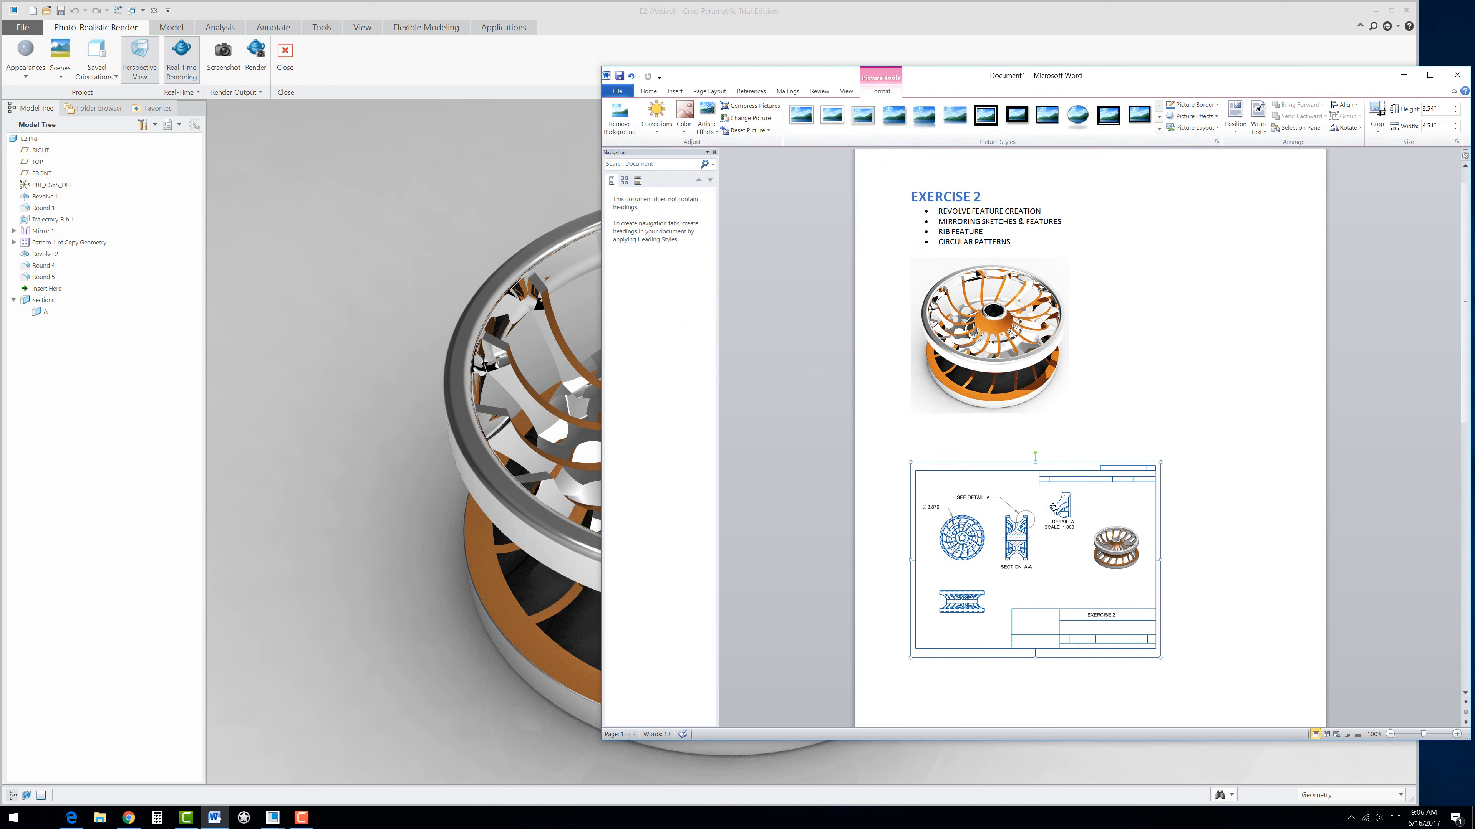
left_click(1263, 135)
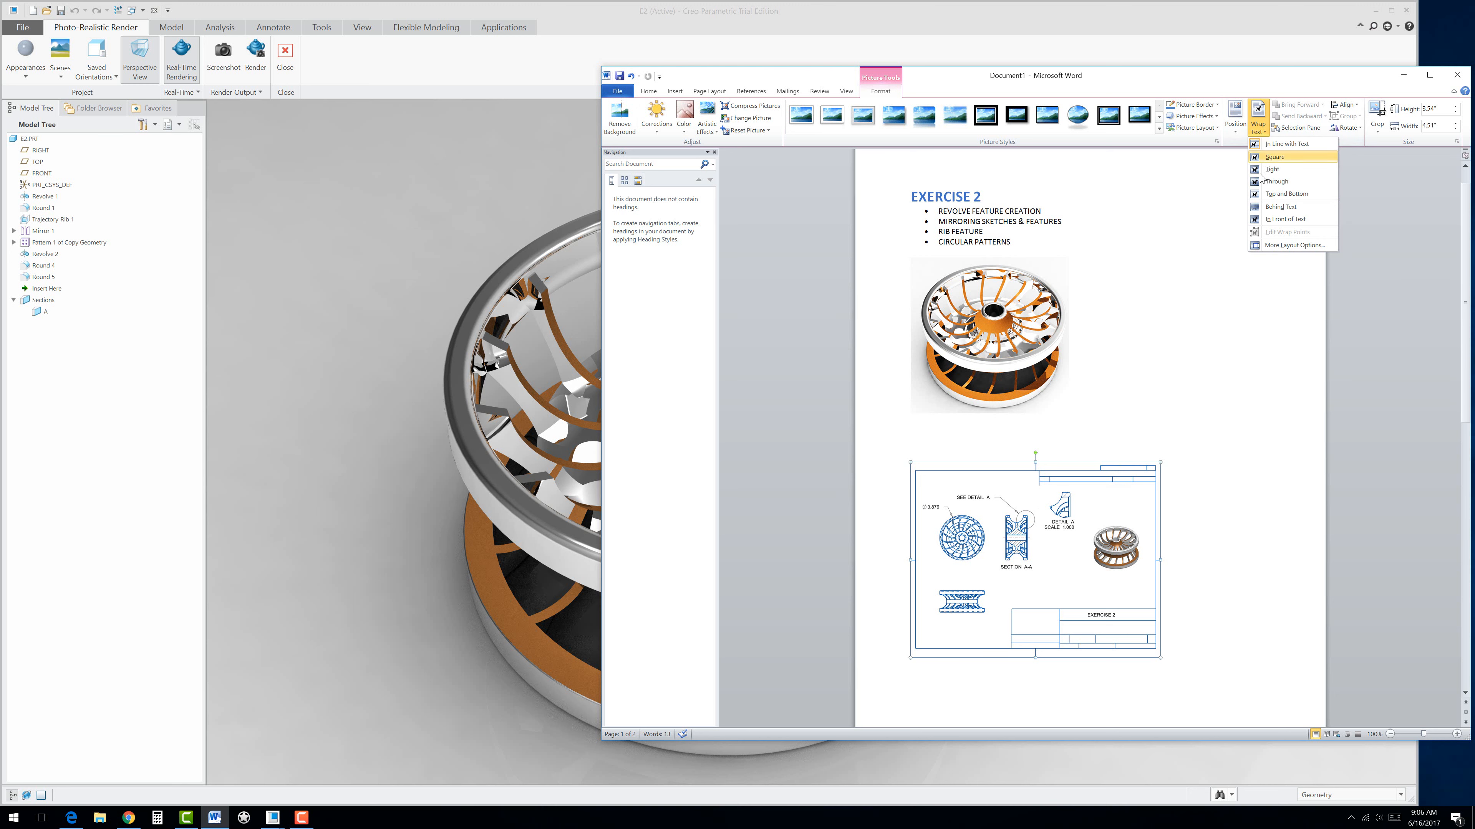
left_click(1254, 224)
Step: Move the drawing up close beneath the wheel picture and enlarge it to about 5.97 in wide
left_click_drag(1041, 525, 1046, 486)
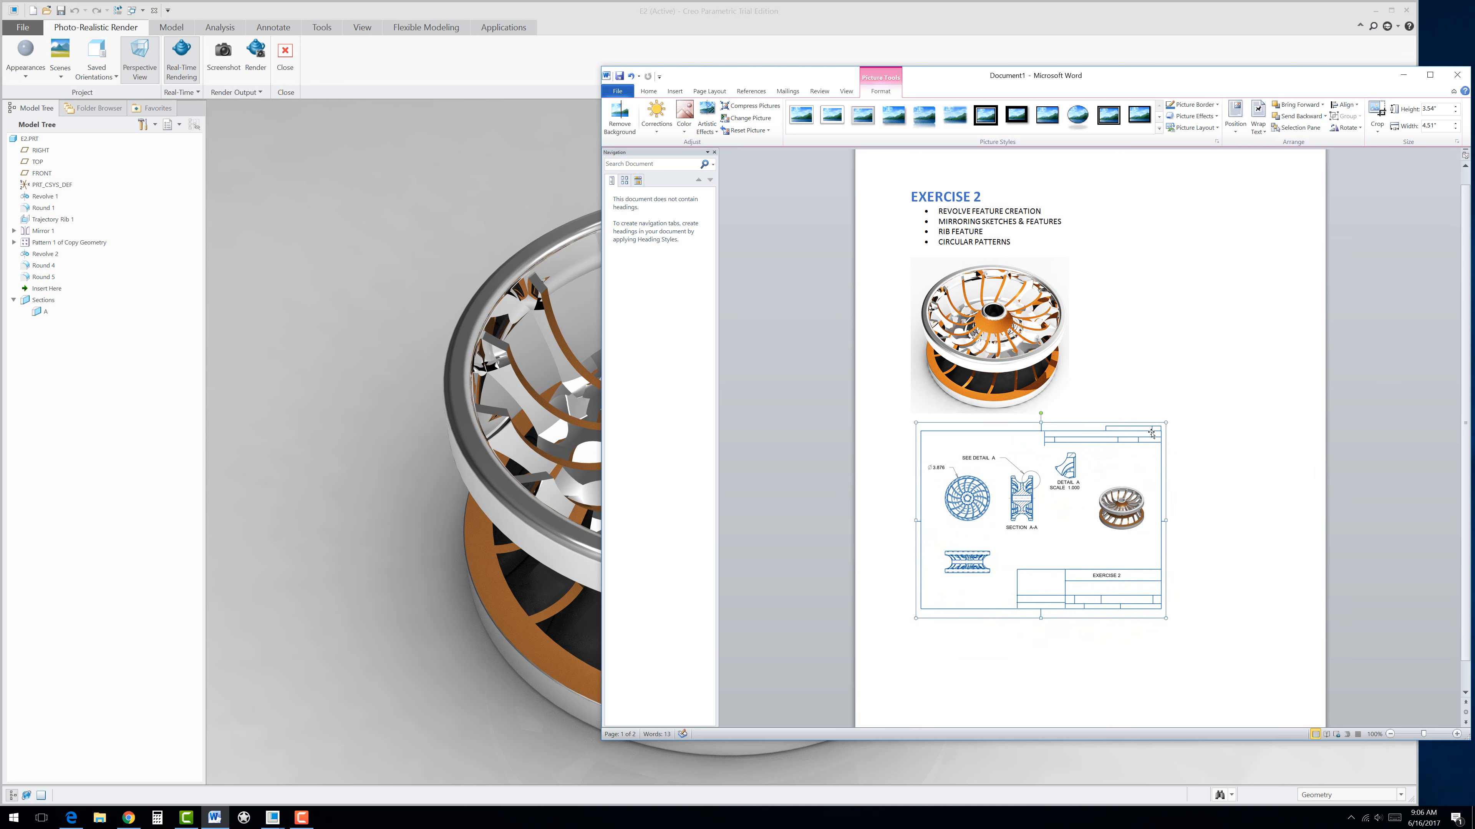
left_click_drag(1166, 618, 1245, 681)
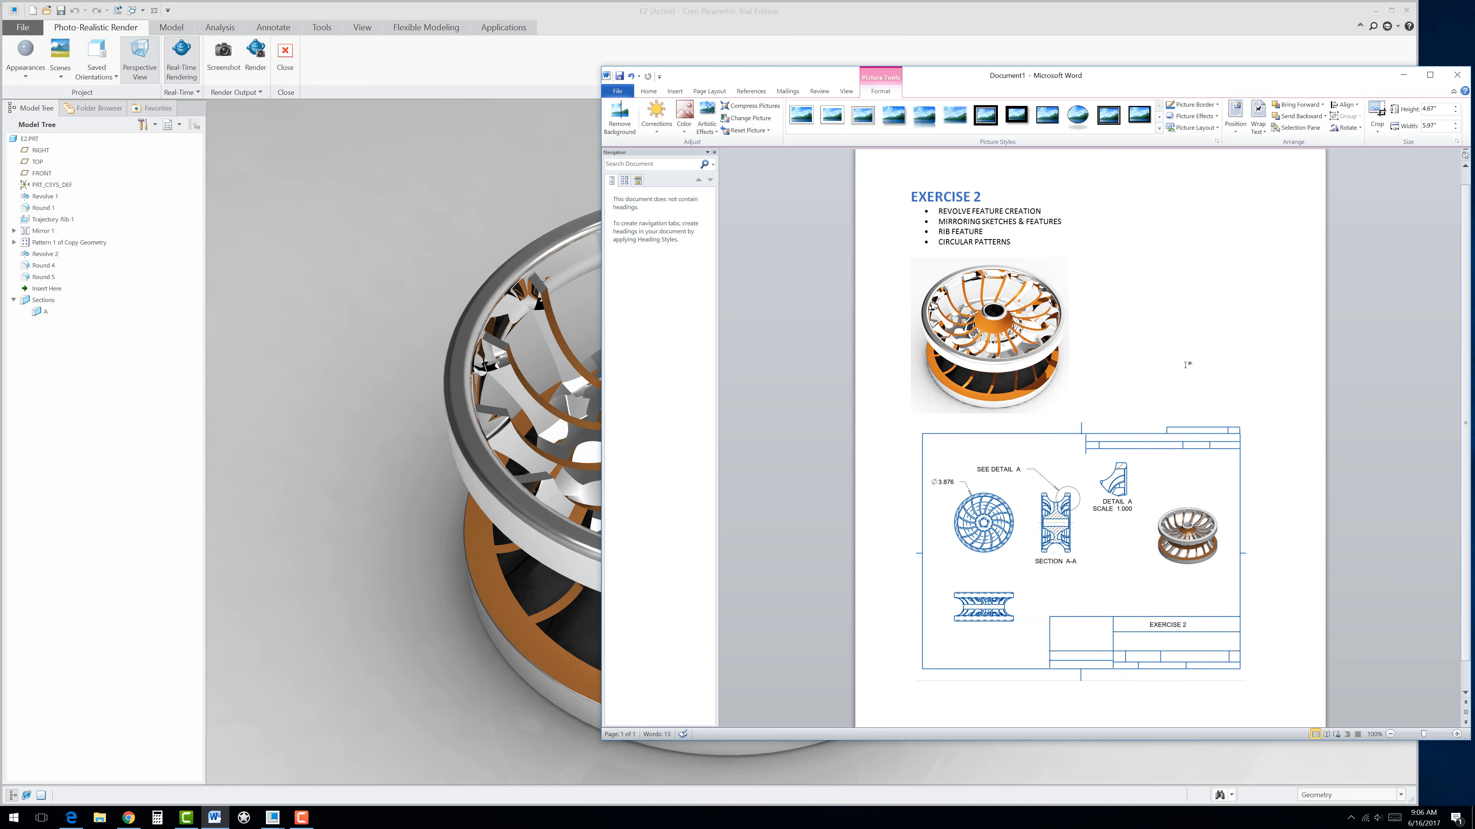
left_click(1185, 350)
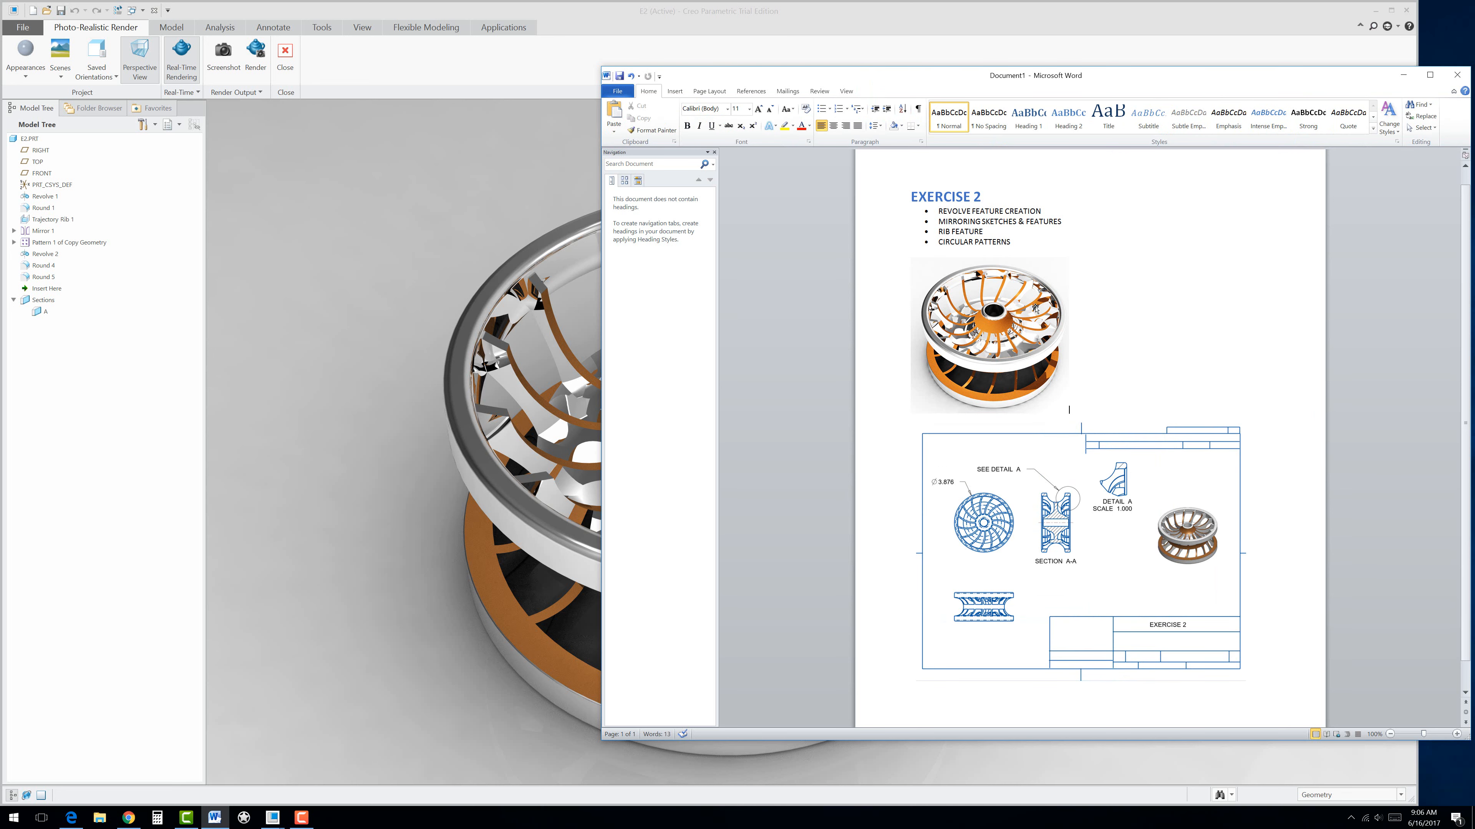
Step: Set the wheel picture's text wrapping to In Front of Text and shift it right towards the page centre
left_click(994, 328)
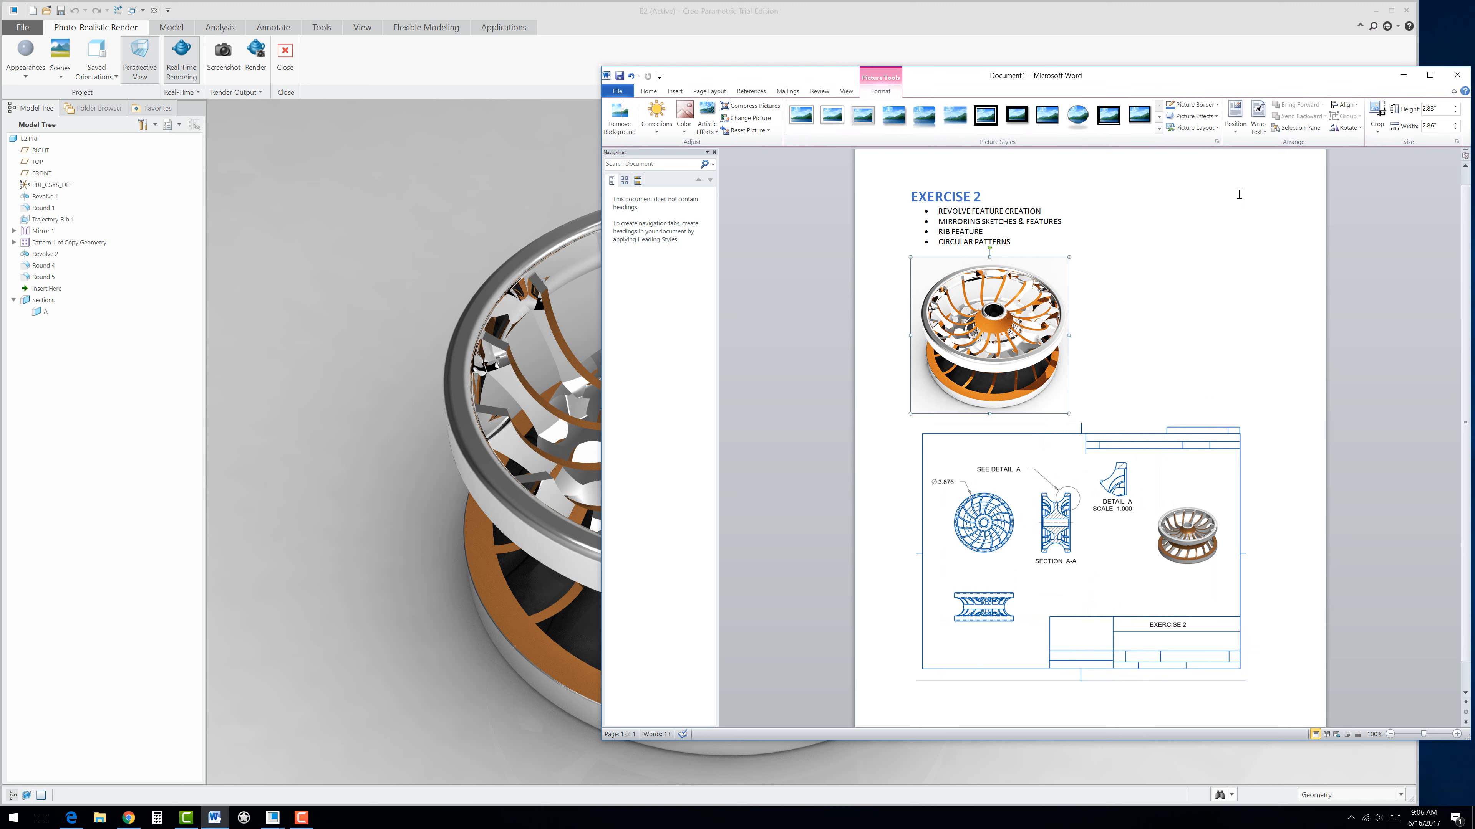
left_click(1259, 129)
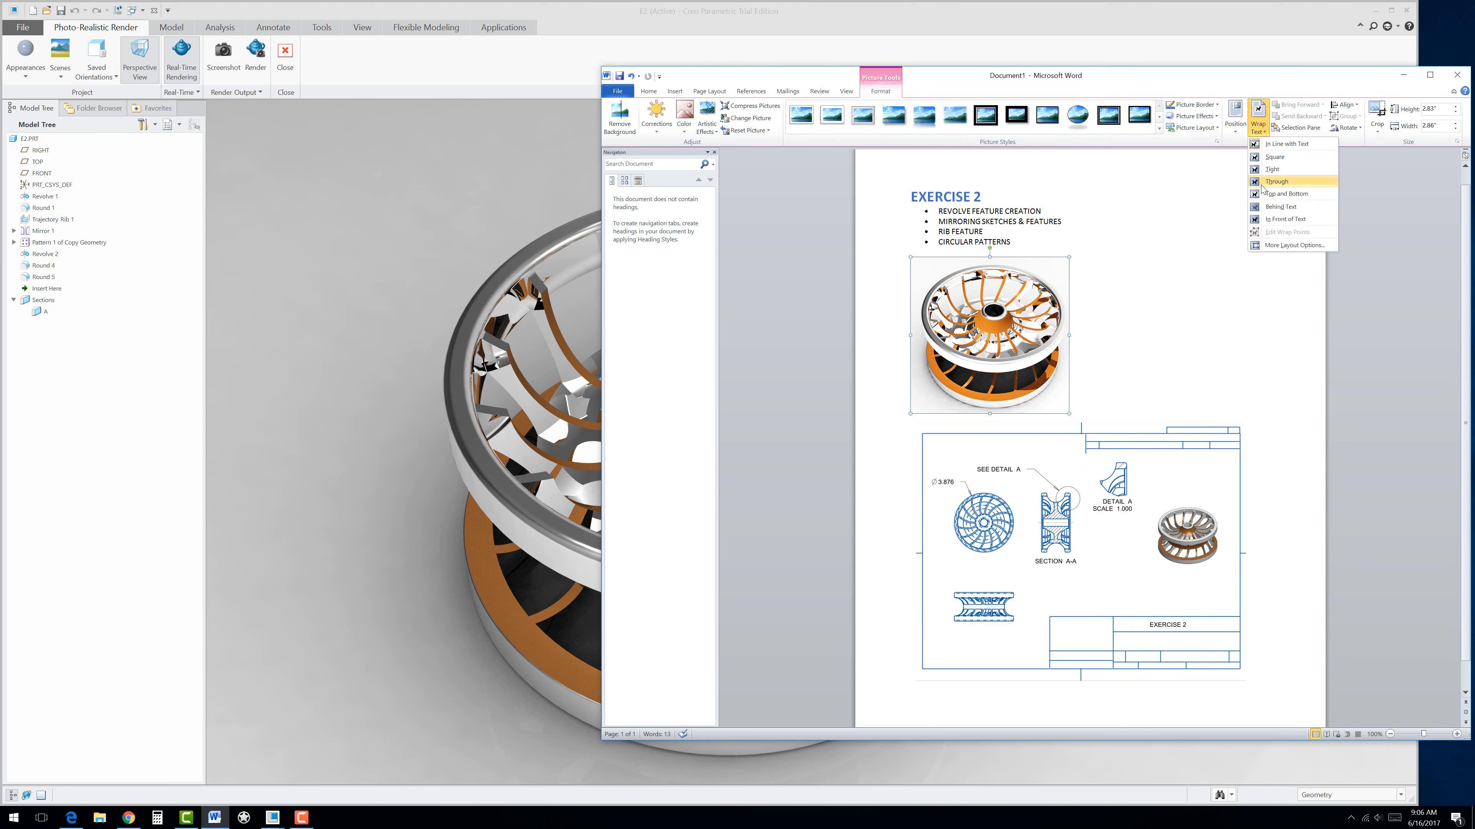
left_click(1257, 219)
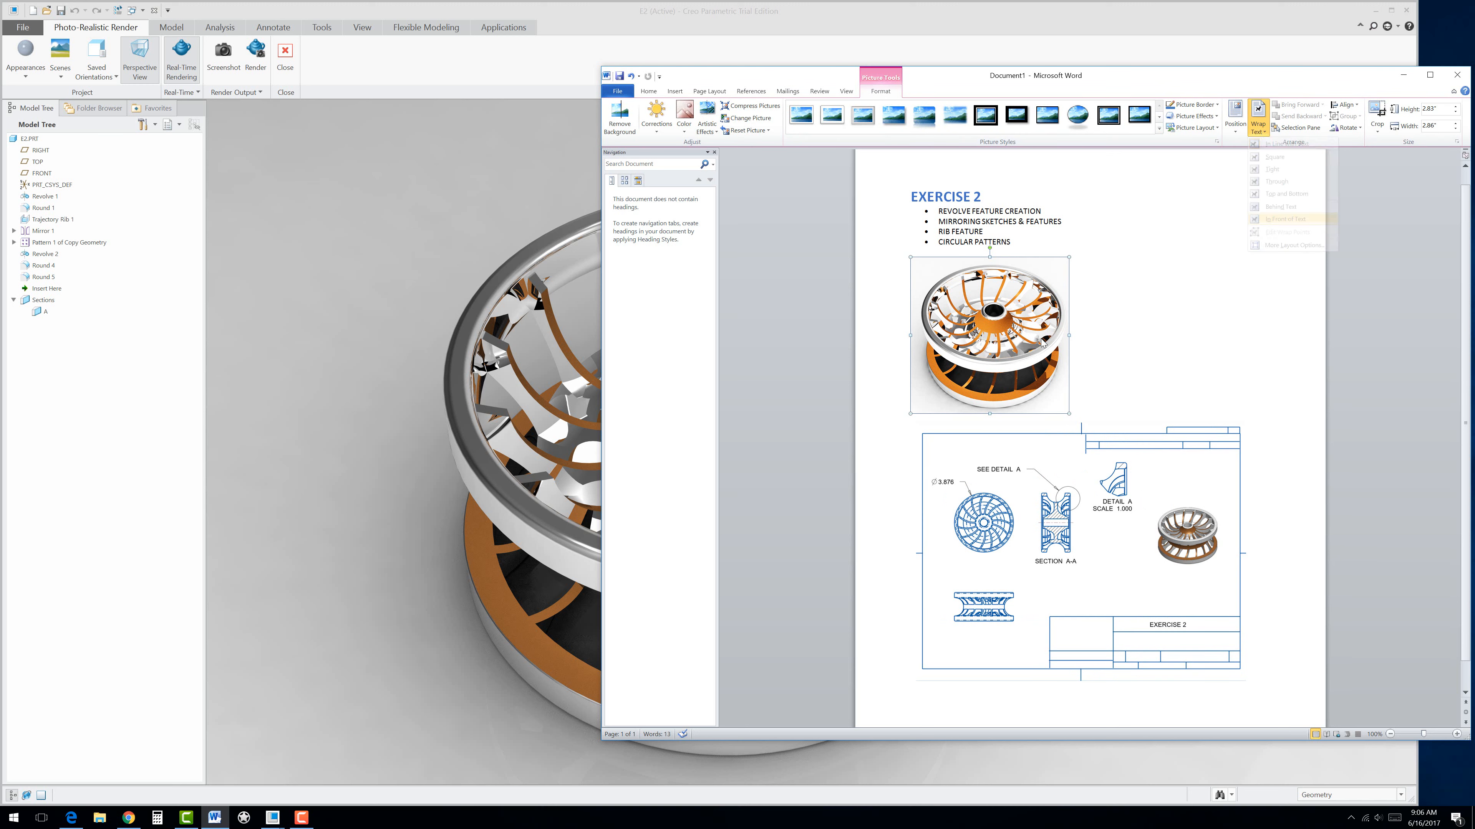
left_click_drag(1004, 324, 1079, 325)
Step: Apply a tilted, white-framed picture style with a shadow to the wheel picture
left_click(1185, 330)
left_click(1095, 309)
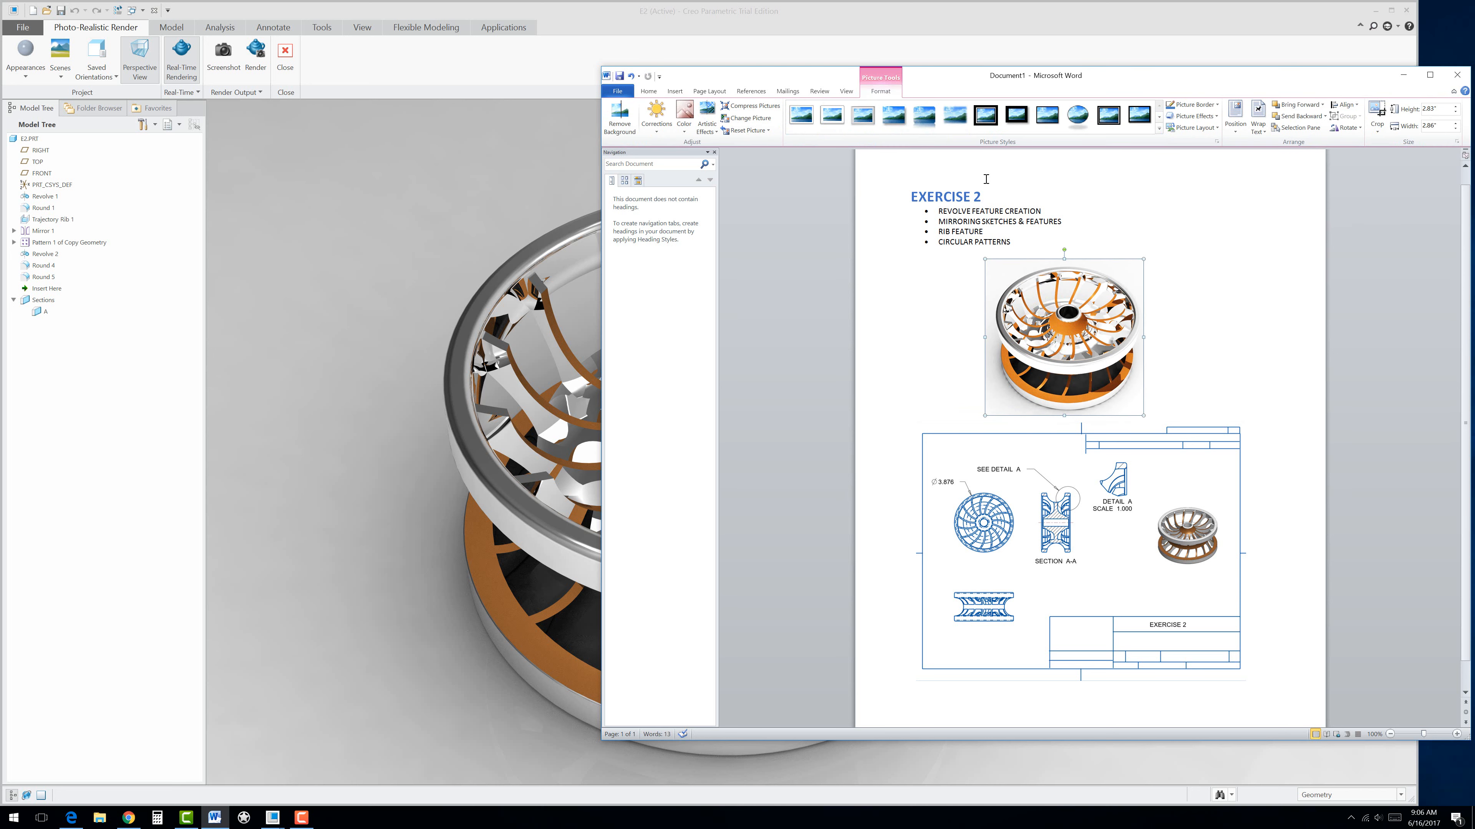
left_click(1160, 132)
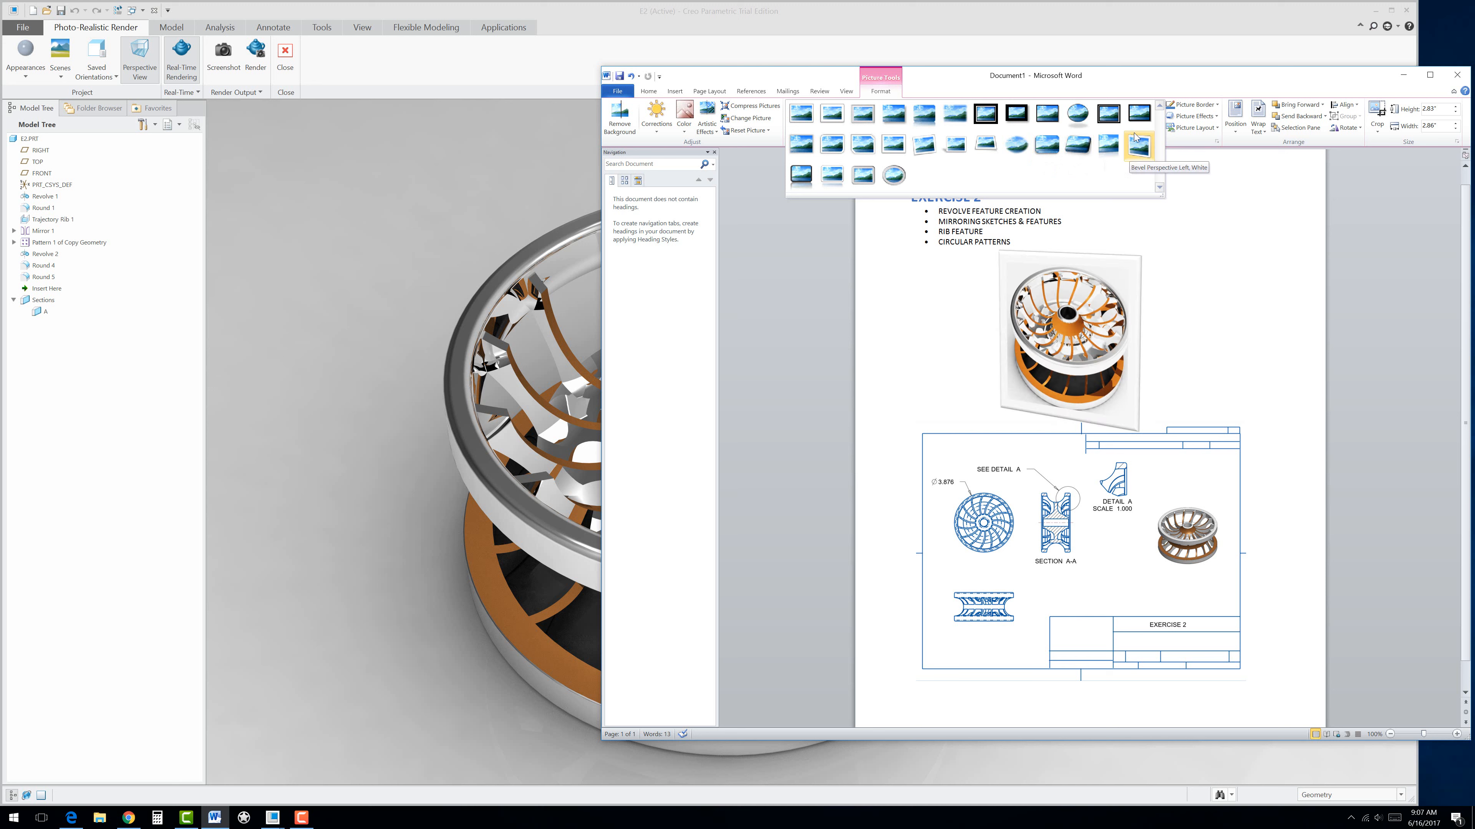
left_click(928, 148)
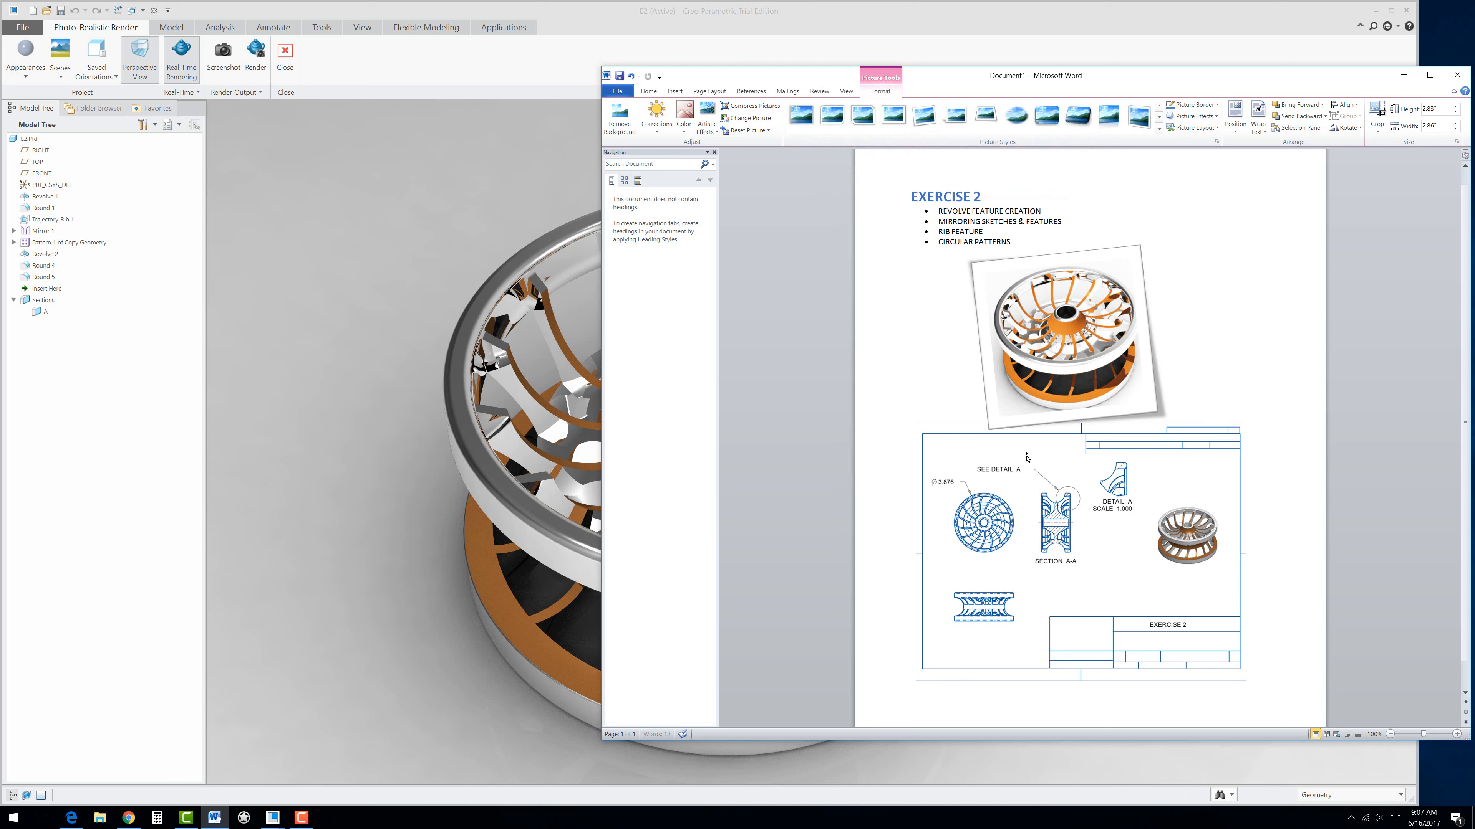
Step: Move the drawing up, then enlarge the wheel picture to about 3.56 in wide and overlap it on the drawing's lower-right corner
left_click_drag(1030, 485, 1023, 365)
mouse_move(1079, 323)
left_mouse_down()
mouse_move(1180, 521)
mouse_move(1144, 559)
left_mouse_up()
left_click_drag(1233, 501, 1271, 463)
left_click_drag(1188, 539, 1165, 545)
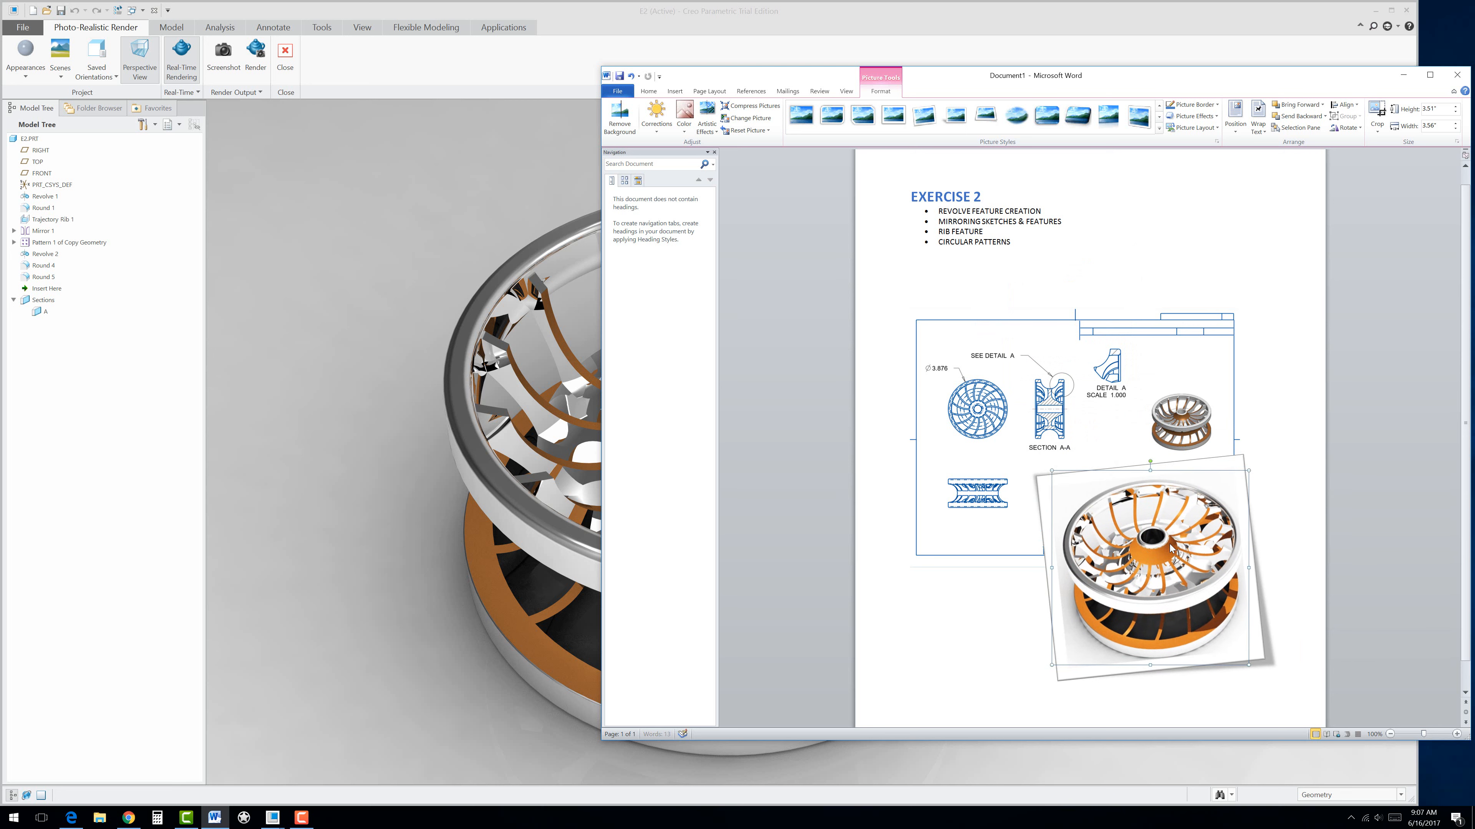
left_click(1266, 392)
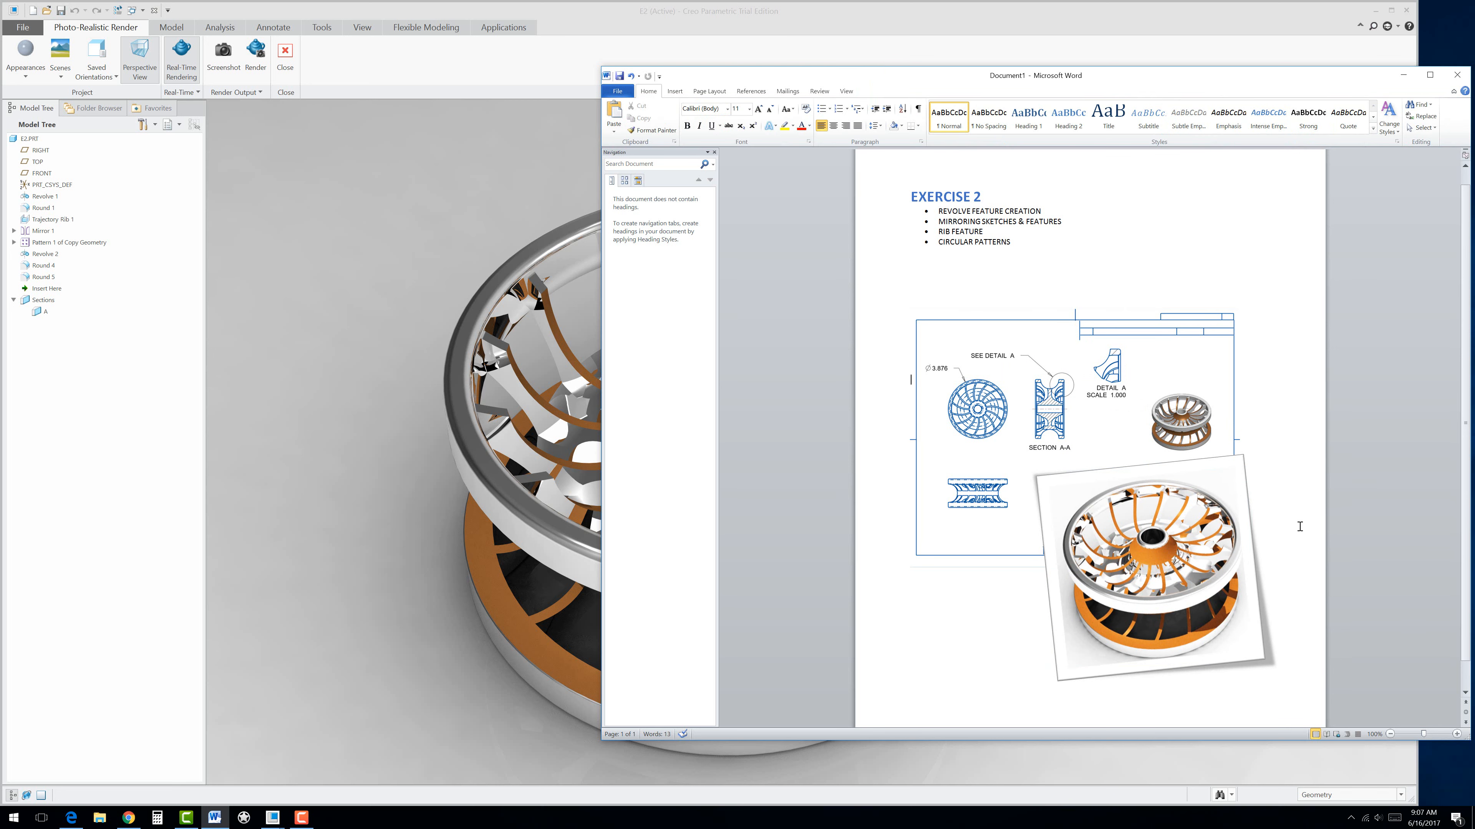
Step: Move the drawing up under the bullet list, enlarge it slightly, and nudge the wheel picture up and left over its corner
left_click_drag(1113, 360, 1117, 314)
left_click_drag(1240, 521, 1280, 550)
left_click(1290, 588)
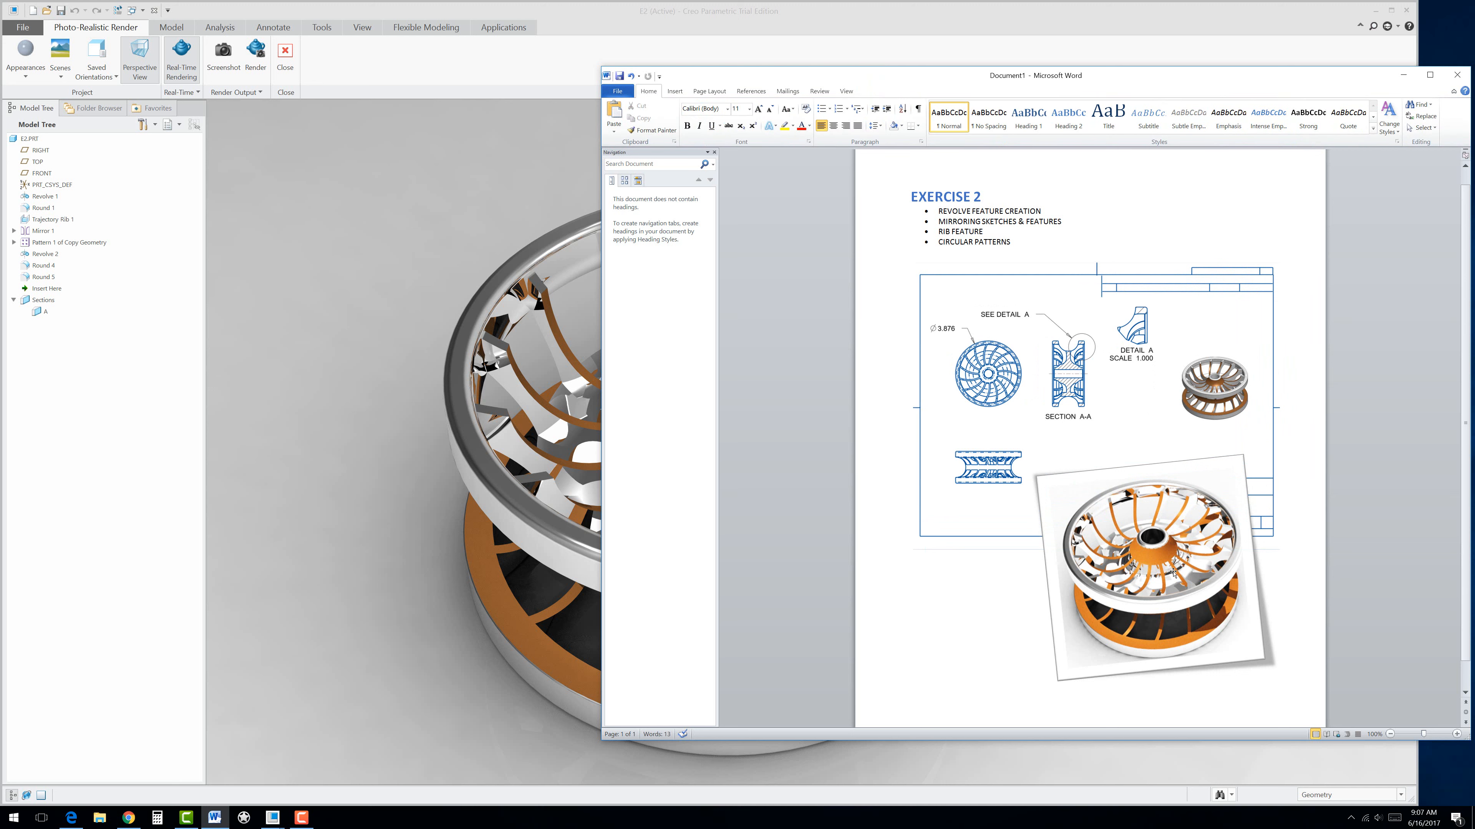
left_click_drag(1169, 573, 1160, 561)
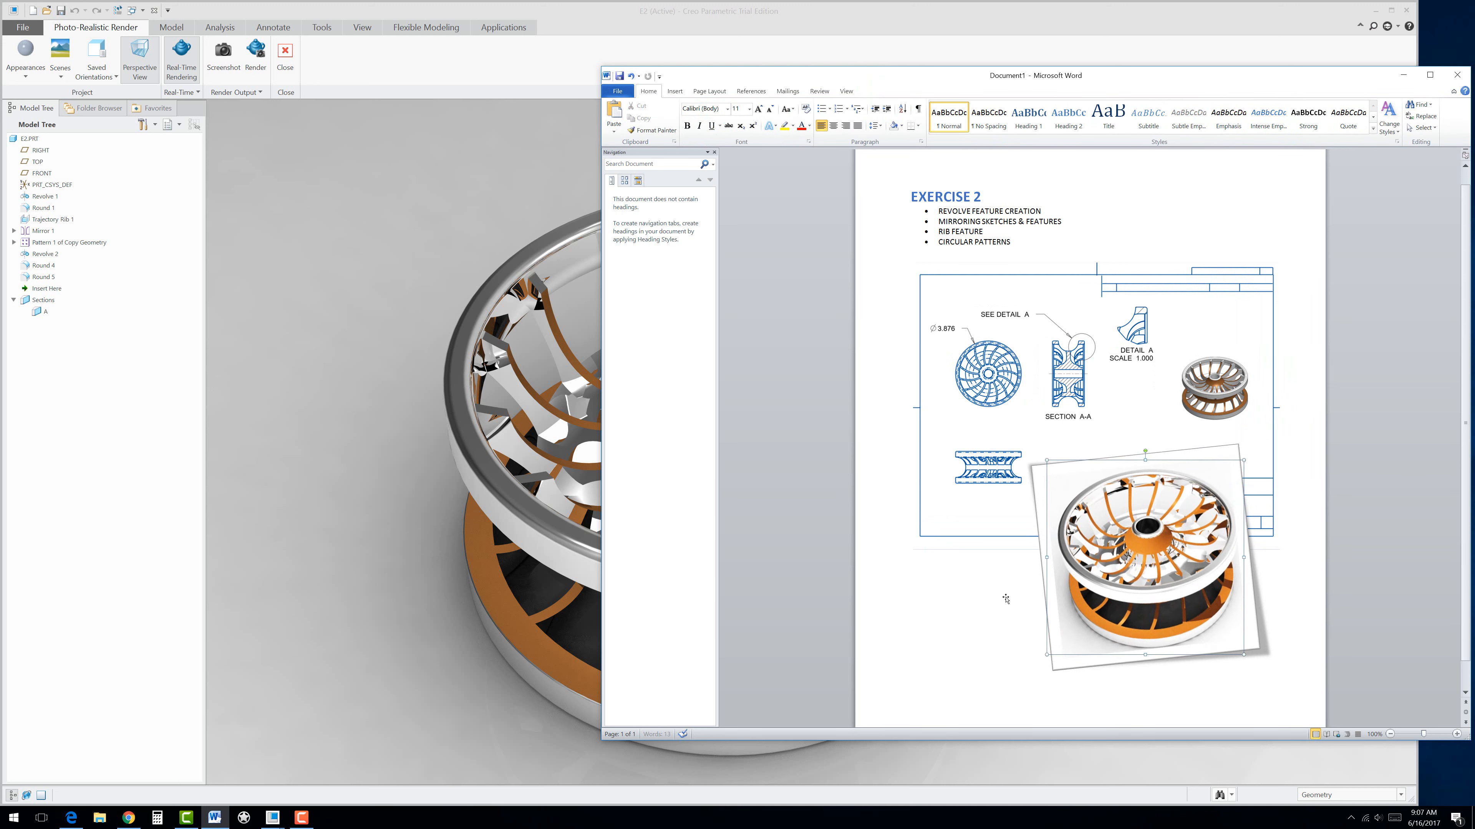
left_click(966, 609)
scroll(966, 604, "up", 1)
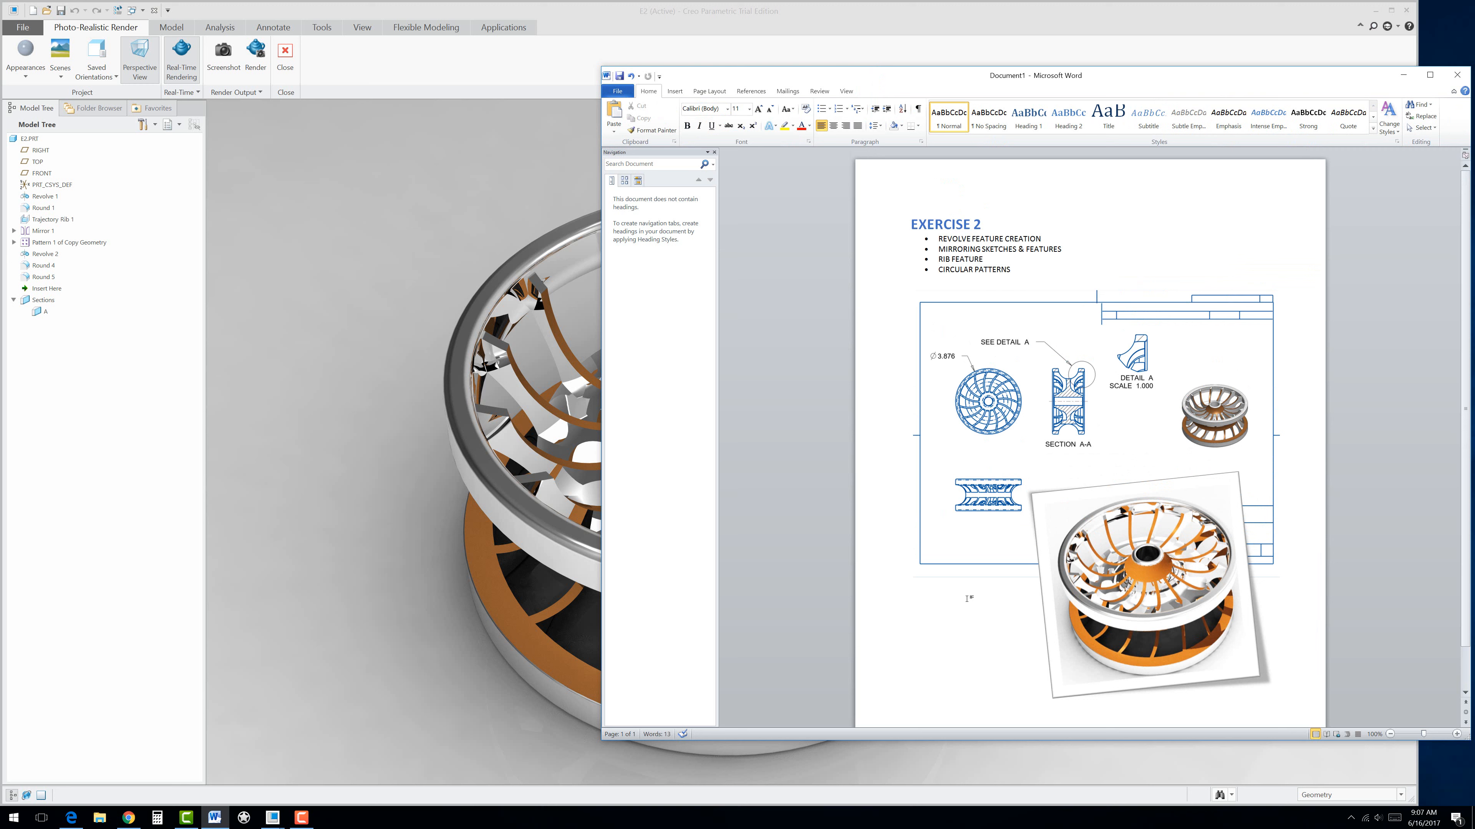
Step: Insert a page break to start a second page in the document
left_click(1176, 241)
left_click(1285, 684)
left_click(674, 91)
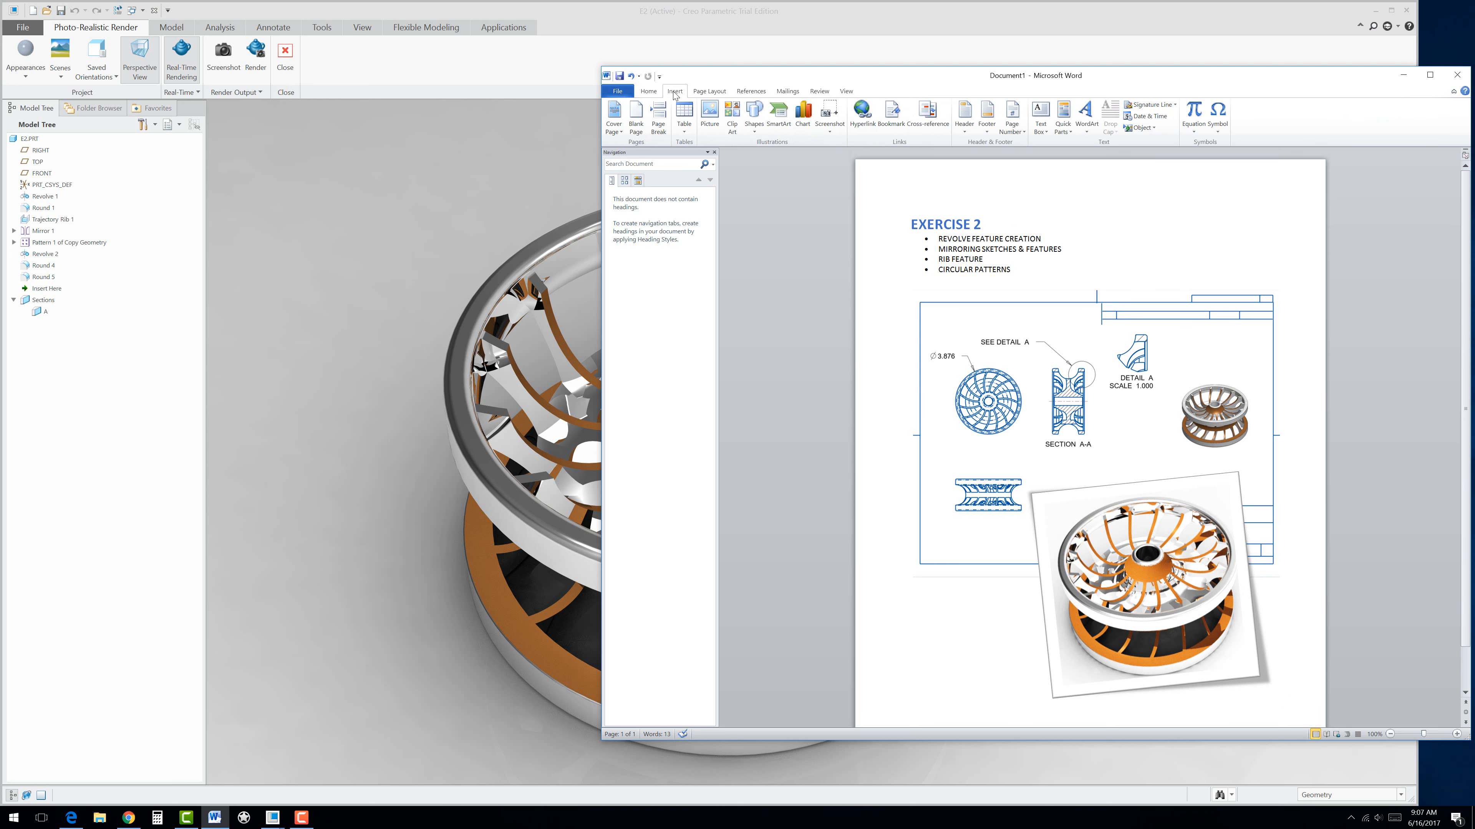
left_click(659, 116)
scroll(1021, 464, "down", 10)
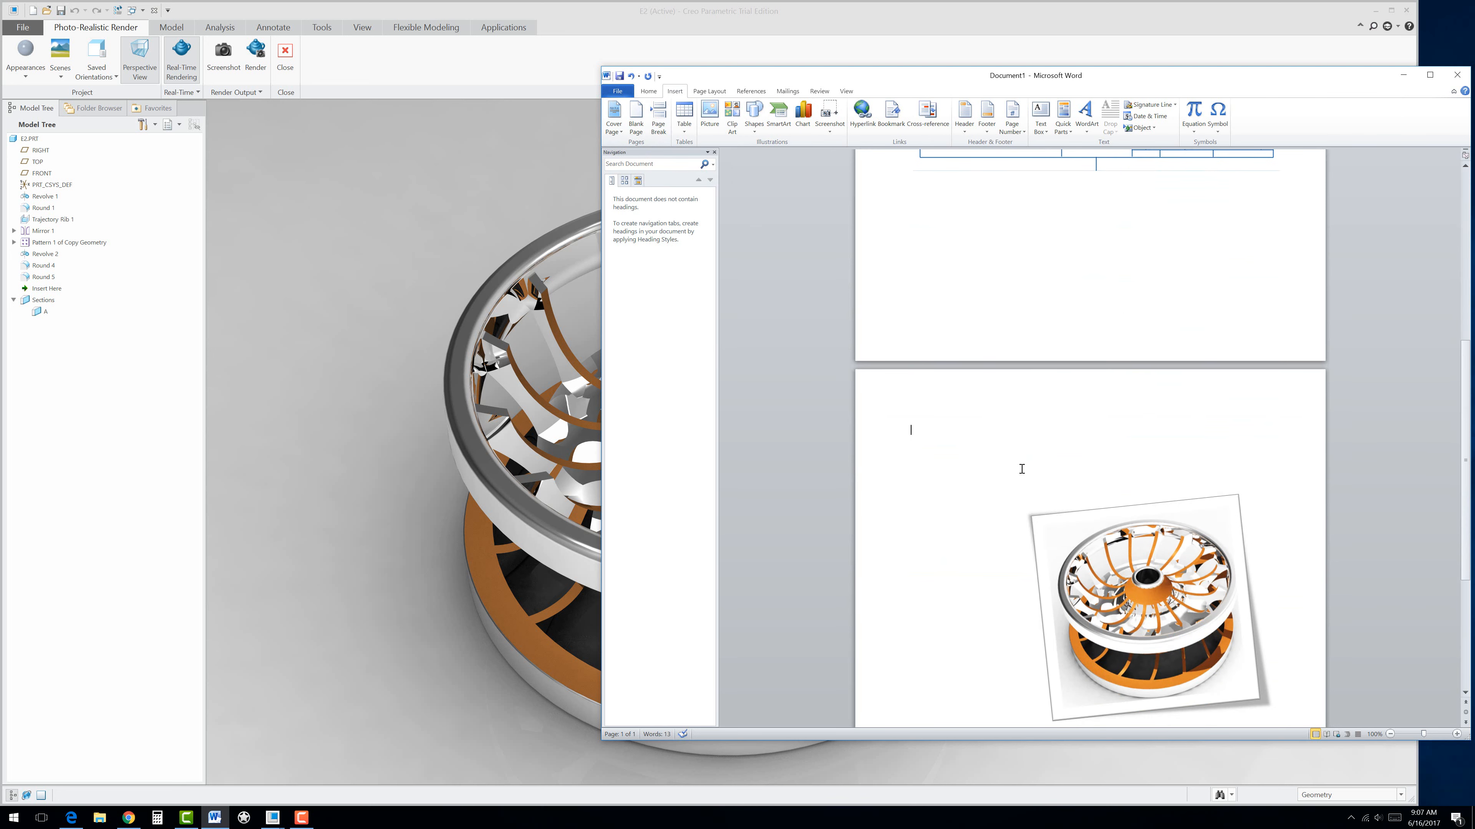
Step: Move the wheel picture back from the second page onto the lower-right corner of the drawing on the first page
scroll(1047, 509, "down", 2)
left_click_drag(1112, 549, 1225, 392)
scroll(1225, 392, "up", 1)
left_click_drag(1126, 374, 1155, 270)
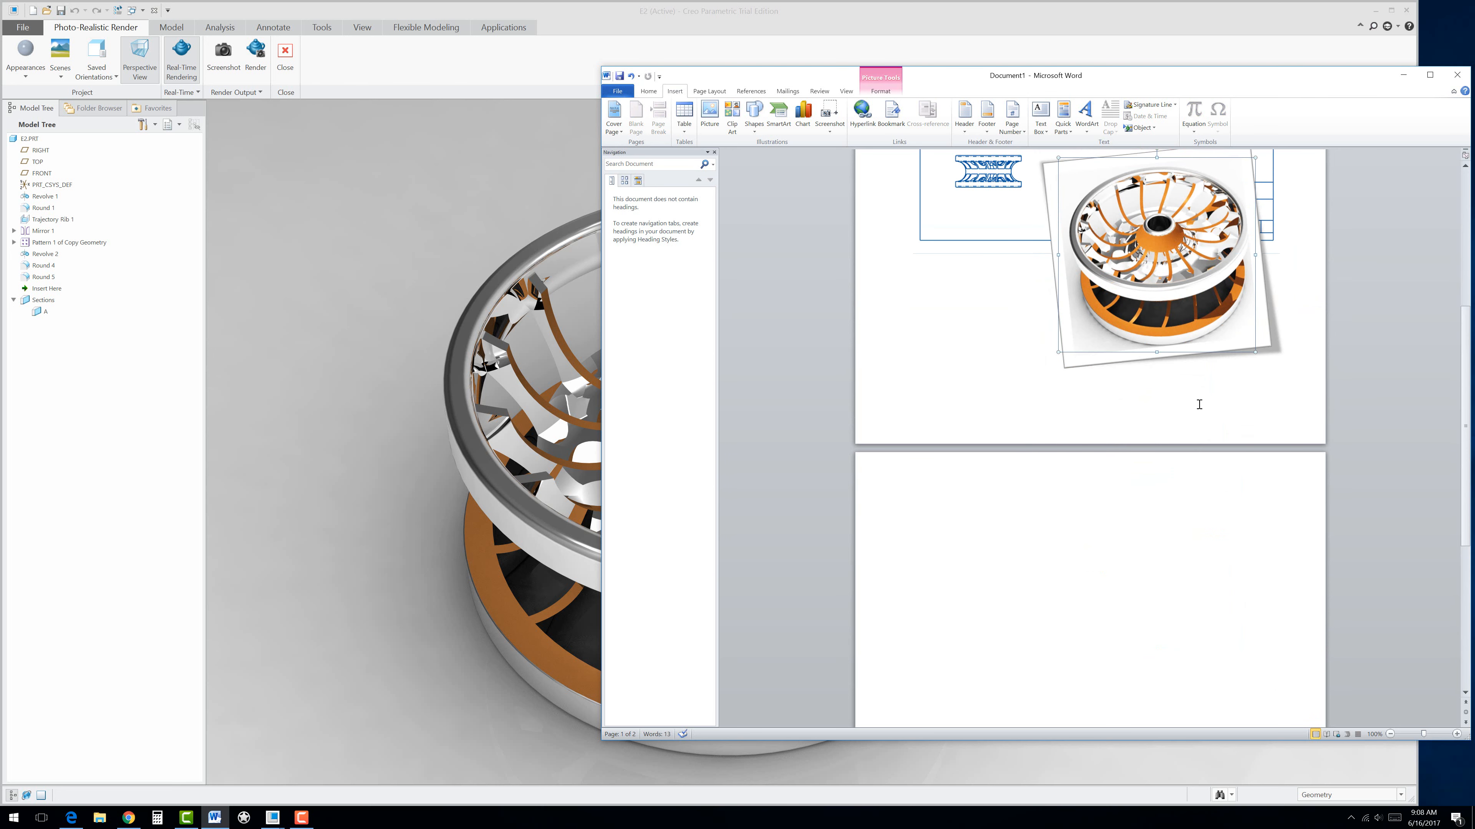
left_click(1198, 404)
scroll(1240, 430, "up", 5)
scroll(1273, 440, "down", 3)
scroll(1273, 439, "down", 2)
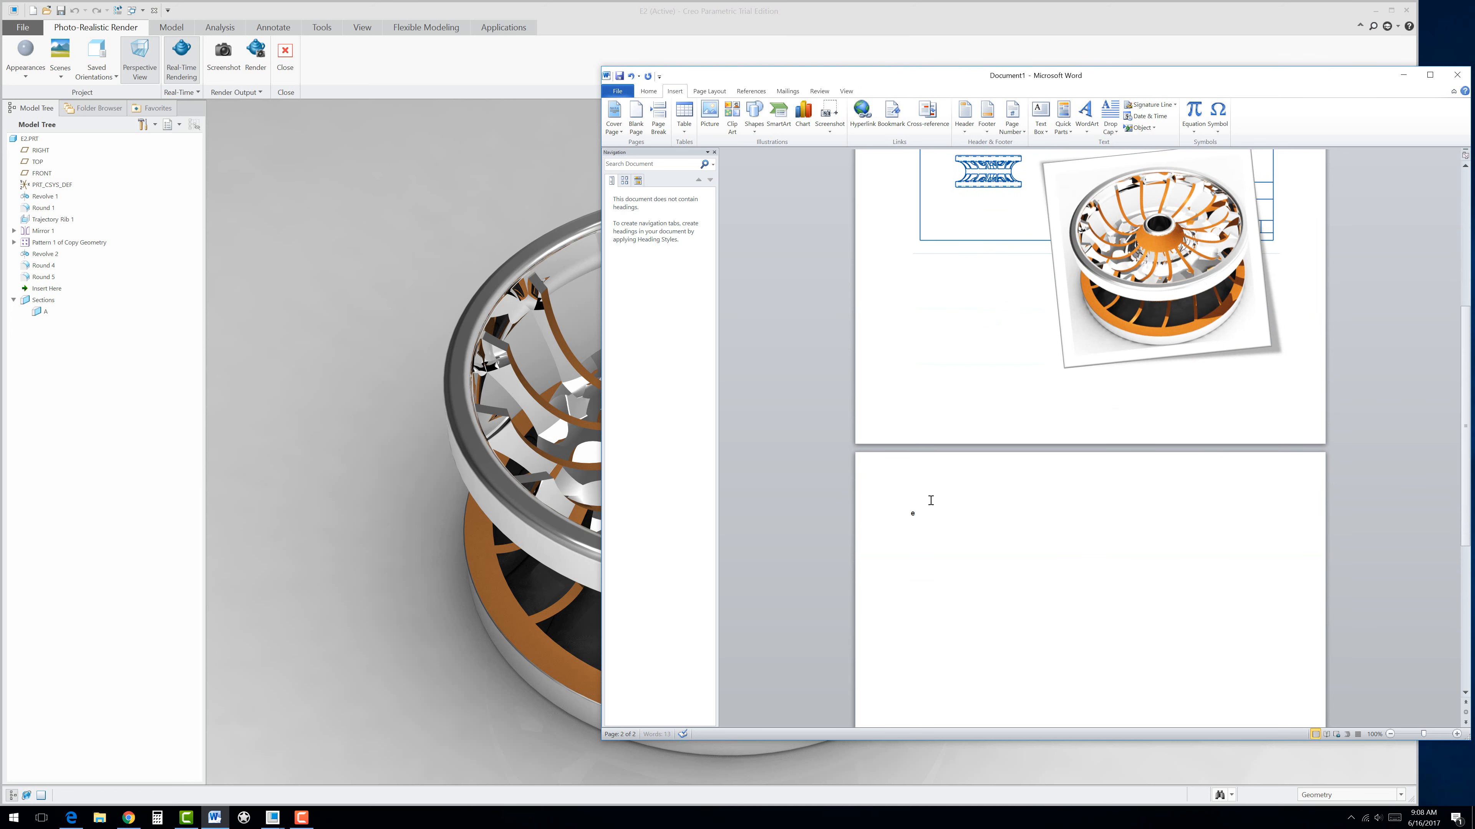
type("EXE")
key("BackSpace")
key("BackSpace")
key("BackSpace")
key("BackSpace")
scroll(961, 484, "up", 3)
scroll(961, 484, "up", 5)
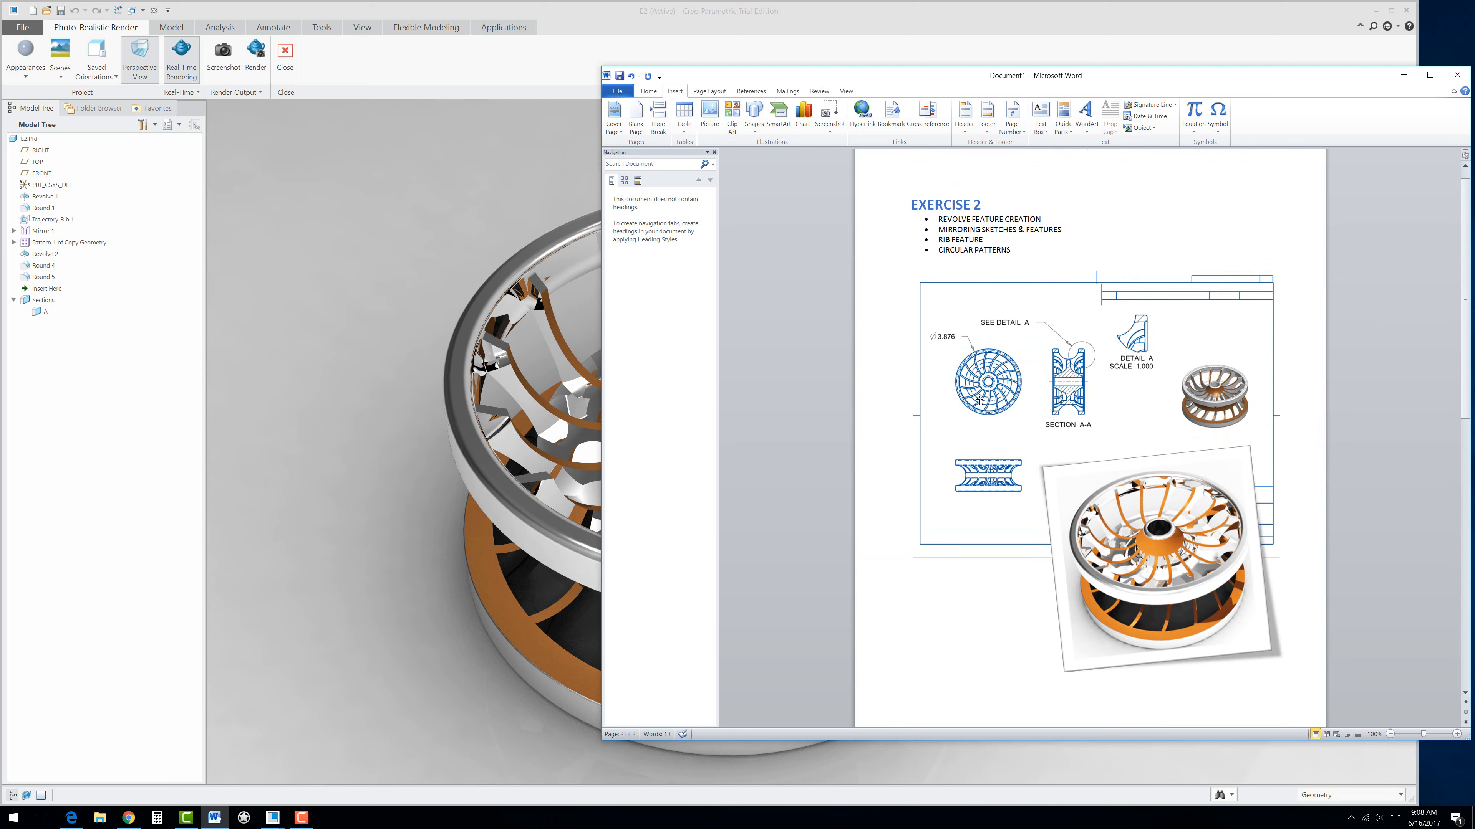
Step: Copy the EXERCISE 2 heading and its bullet list onto the second page and renumber the copied heading EXERCISE 3
left_click_drag(1017, 250, 912, 204)
right_click(912, 203)
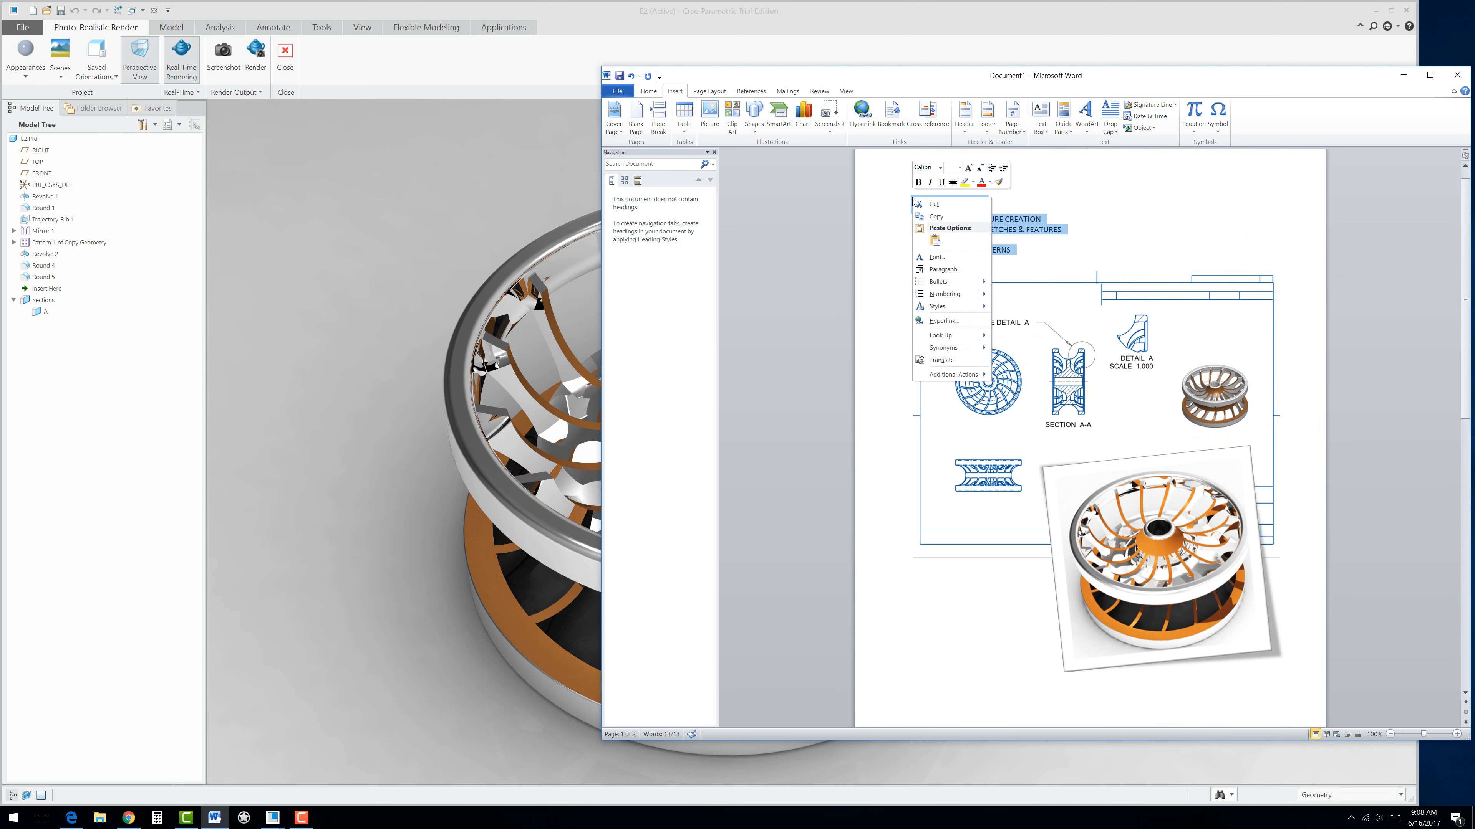
left_click(931, 217)
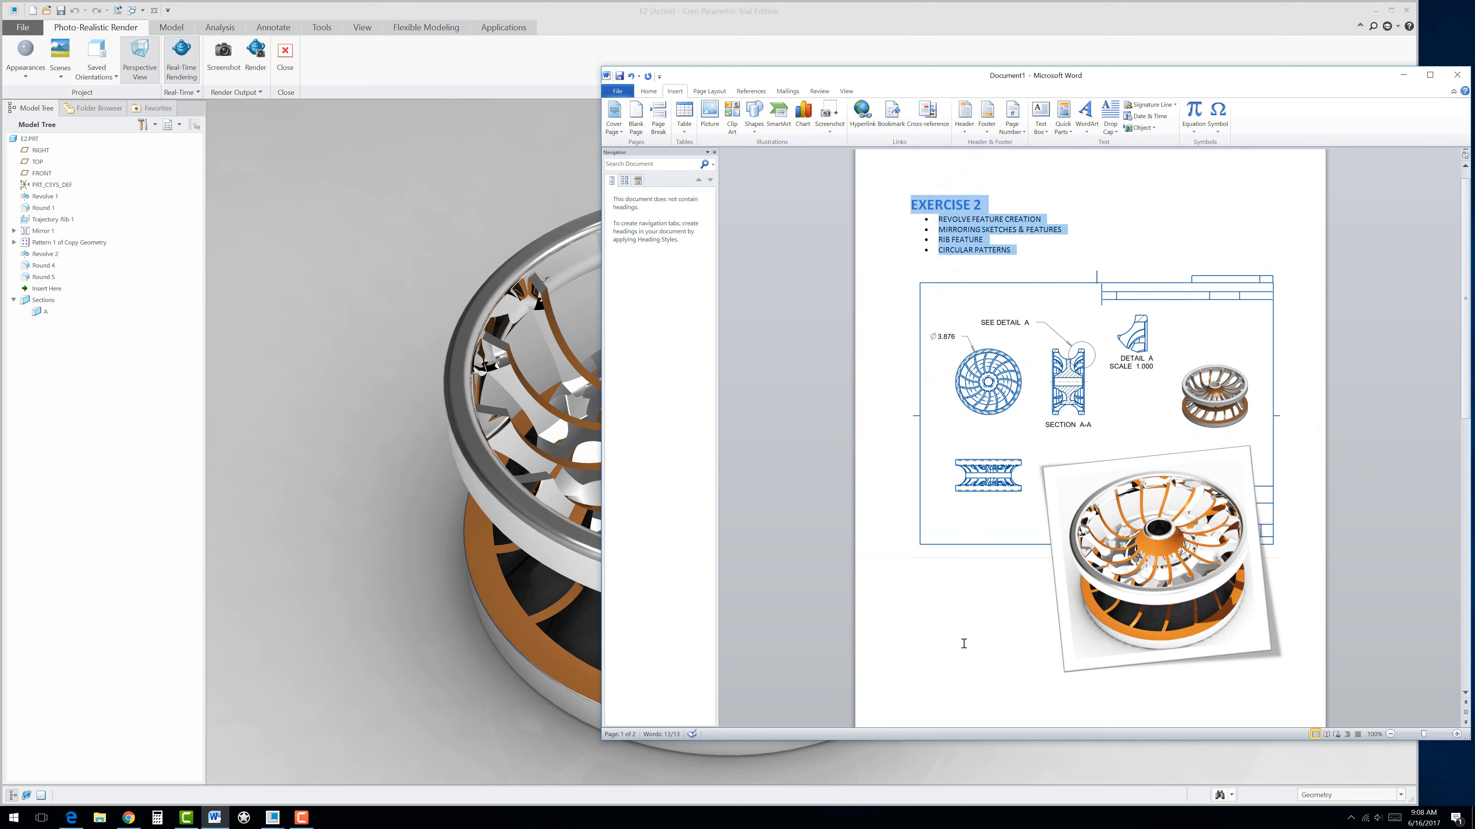
scroll(940, 642, "down", 2)
left_click(921, 646)
key("ctrl+v")
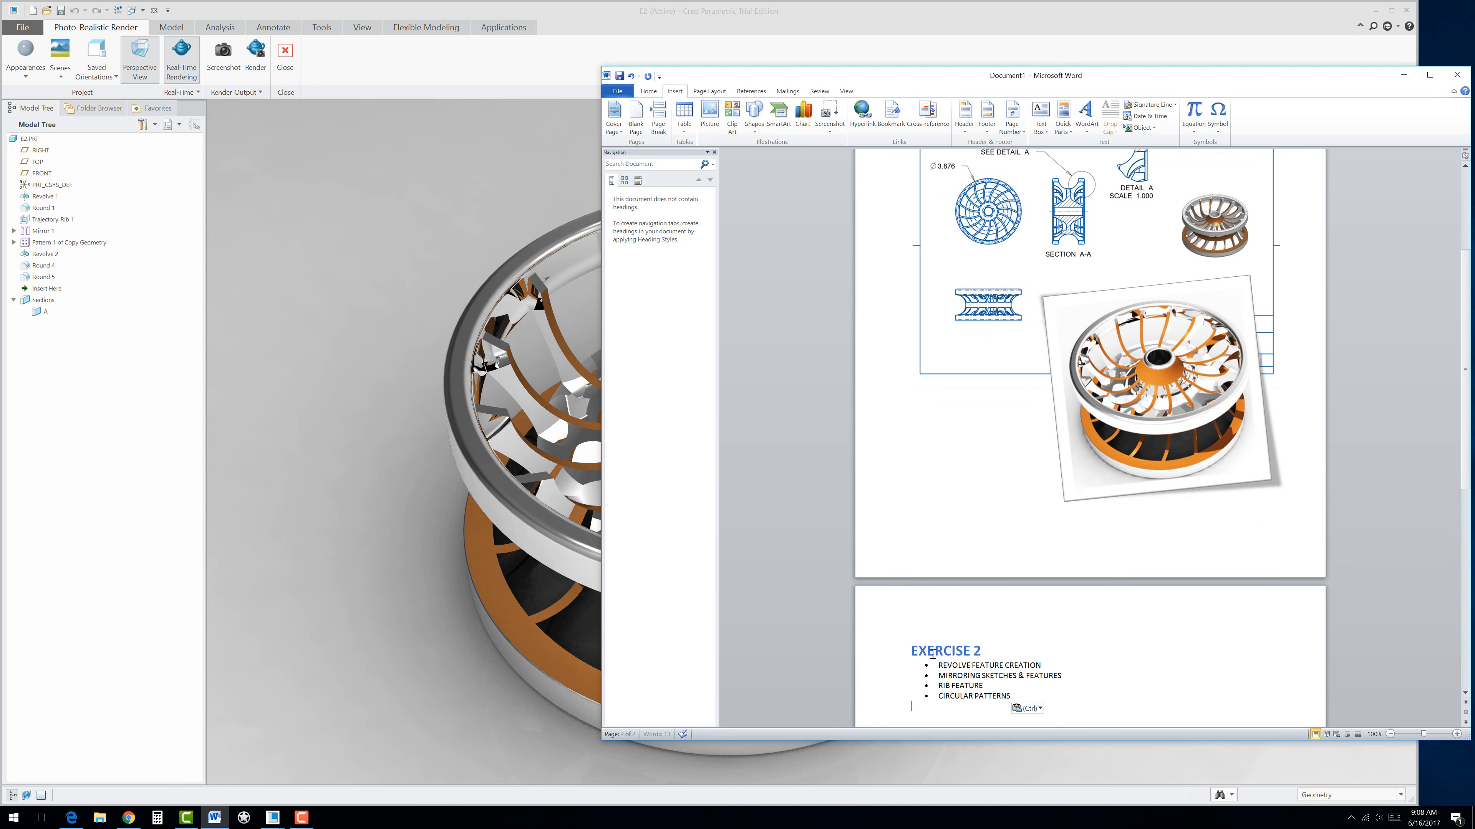
double_click(977, 651)
type("3")
scroll(982, 581, "down", 3)
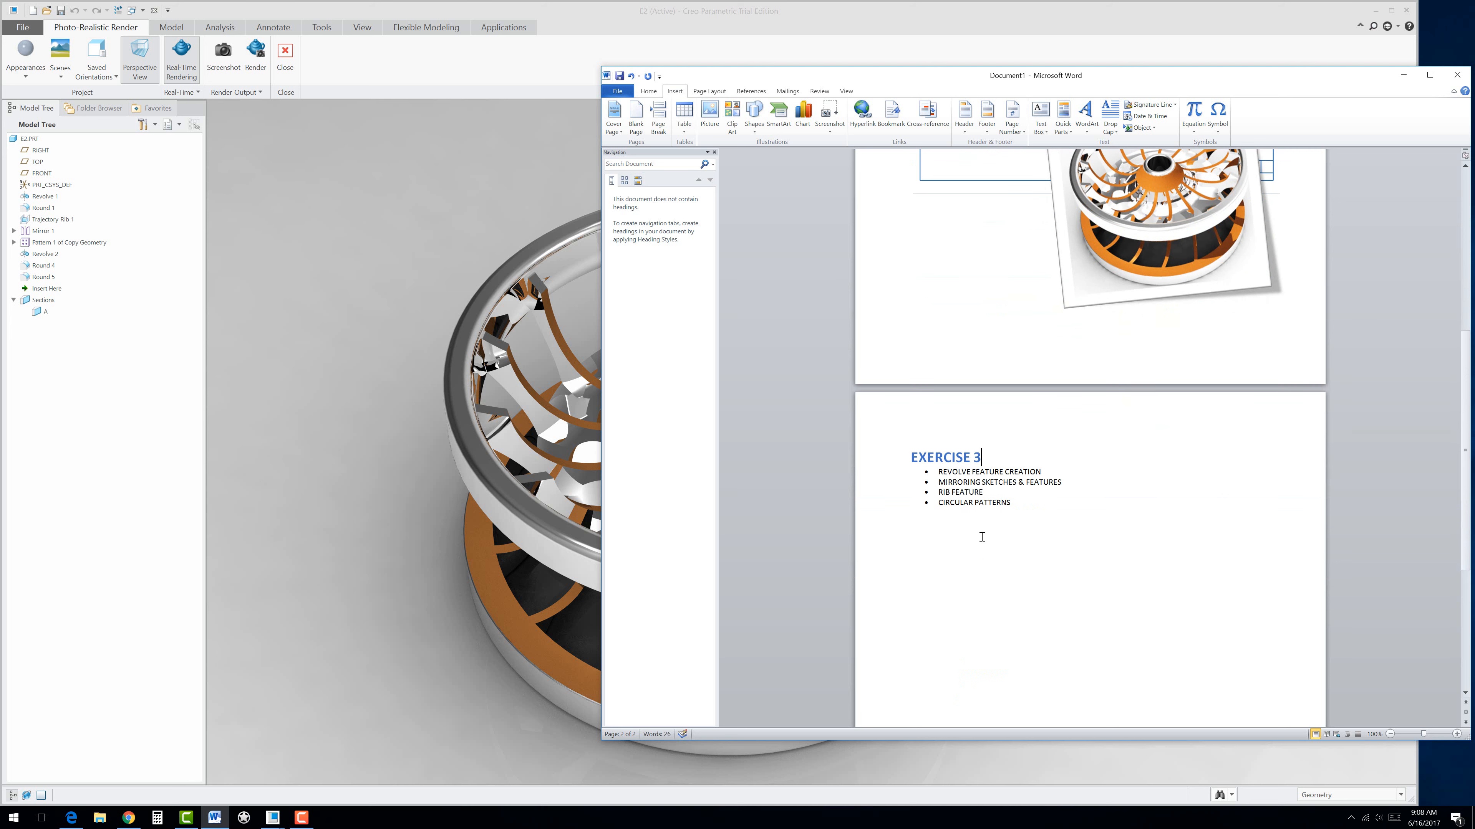
Step: Select the first Exercise 3 bullet's text, switch to the E2 part in Creo and exit its photo-realistic rendering mode
left_click_drag(1045, 472, 936, 471)
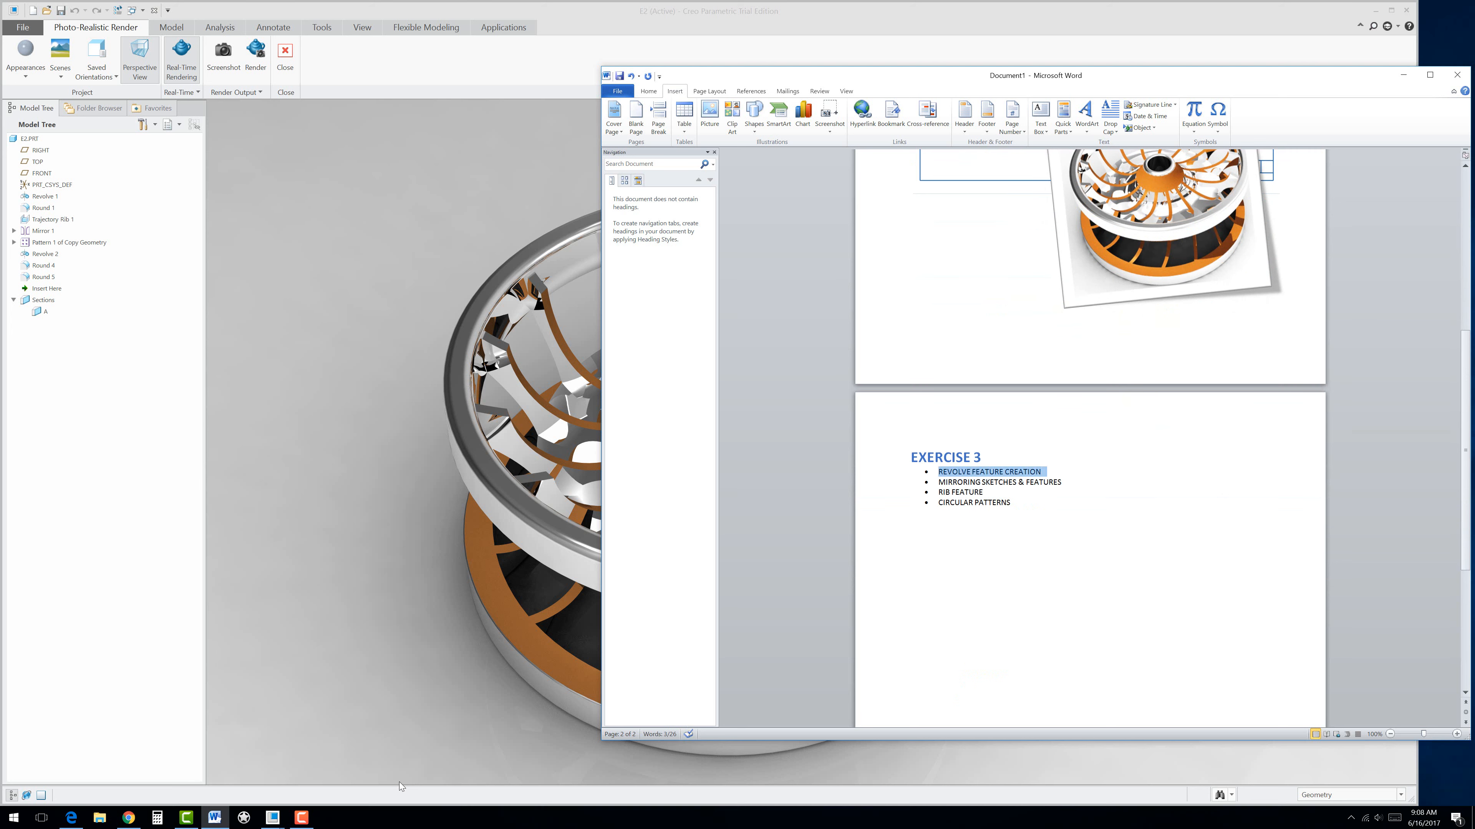
left_click(272, 817)
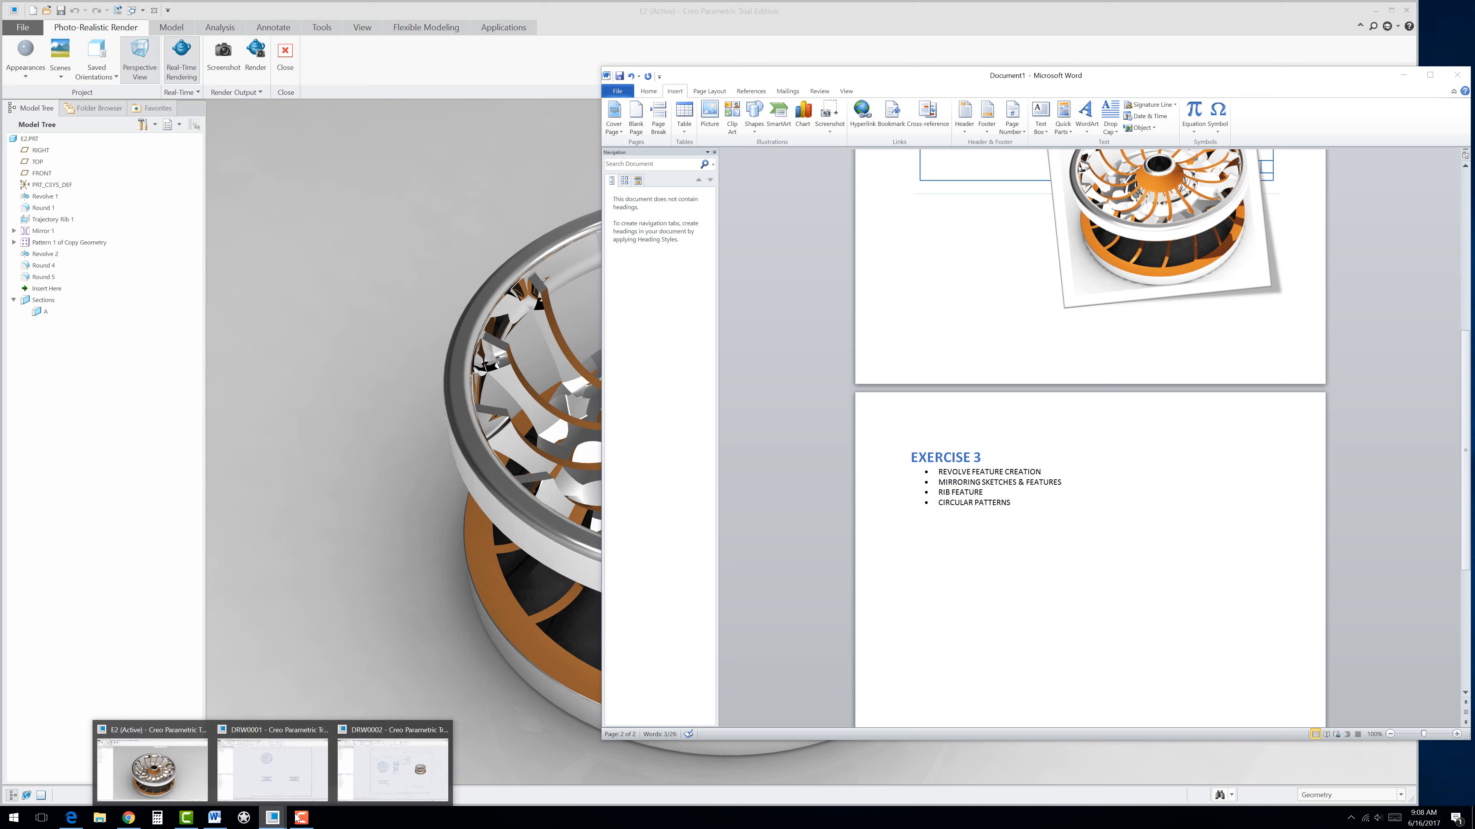
left_click(193, 766)
left_click(284, 56)
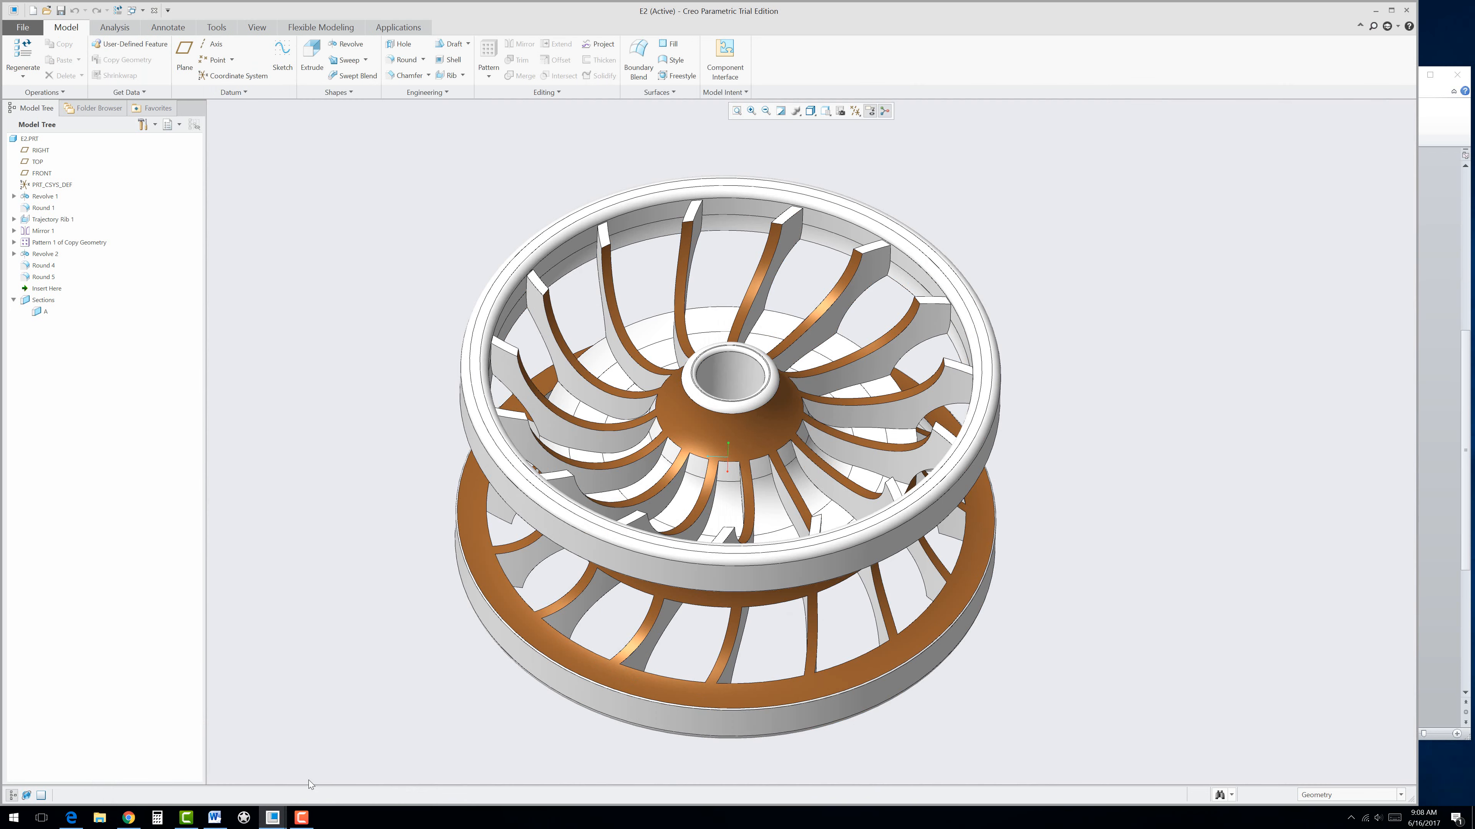
Step: Switch back to Word and replace the first Exercise 3 bullet with "EXTRUSION WITH DRAFT/TAPER"
mouse_move(132, 822)
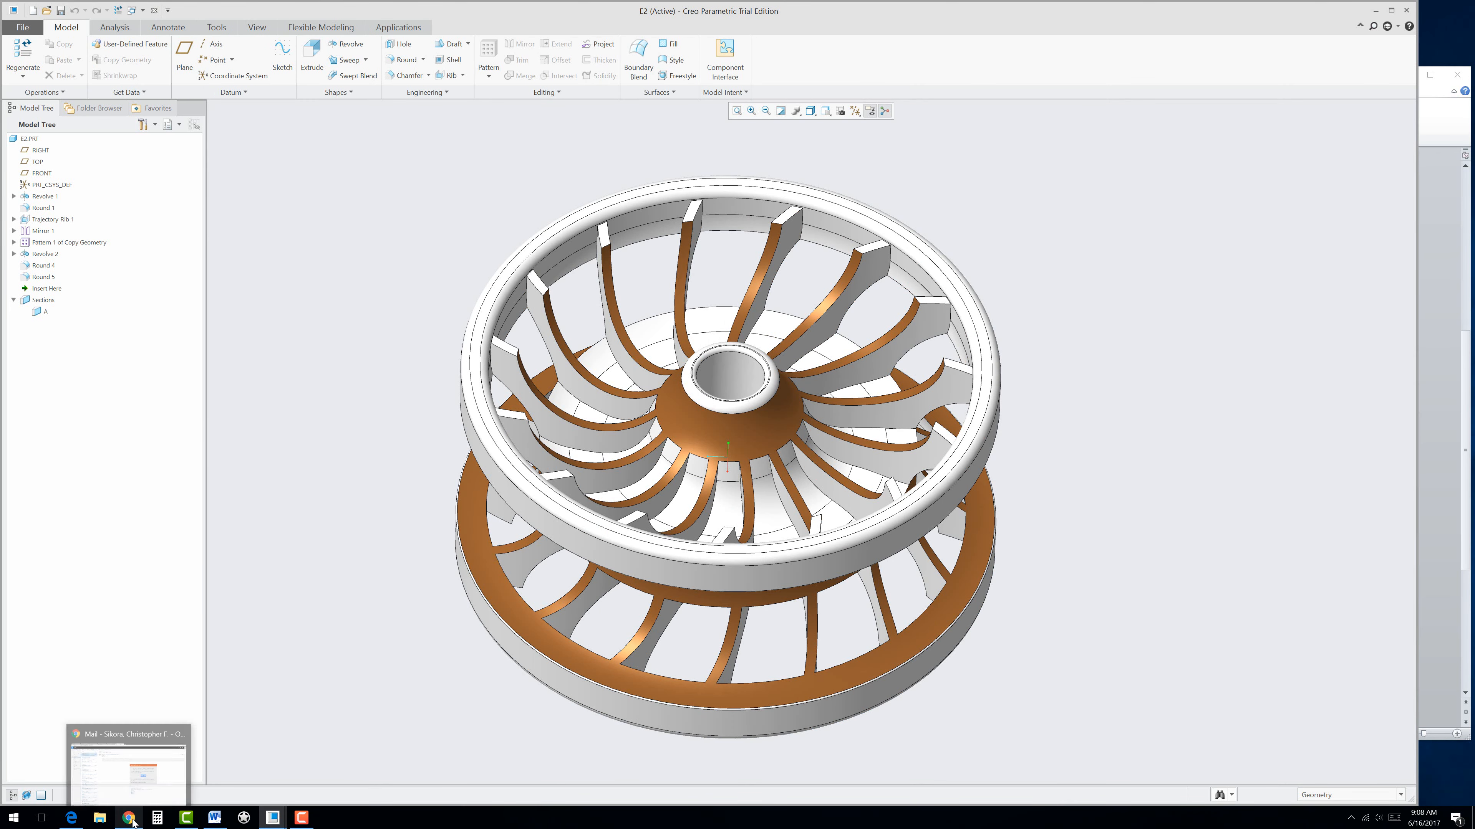
left_click(215, 817)
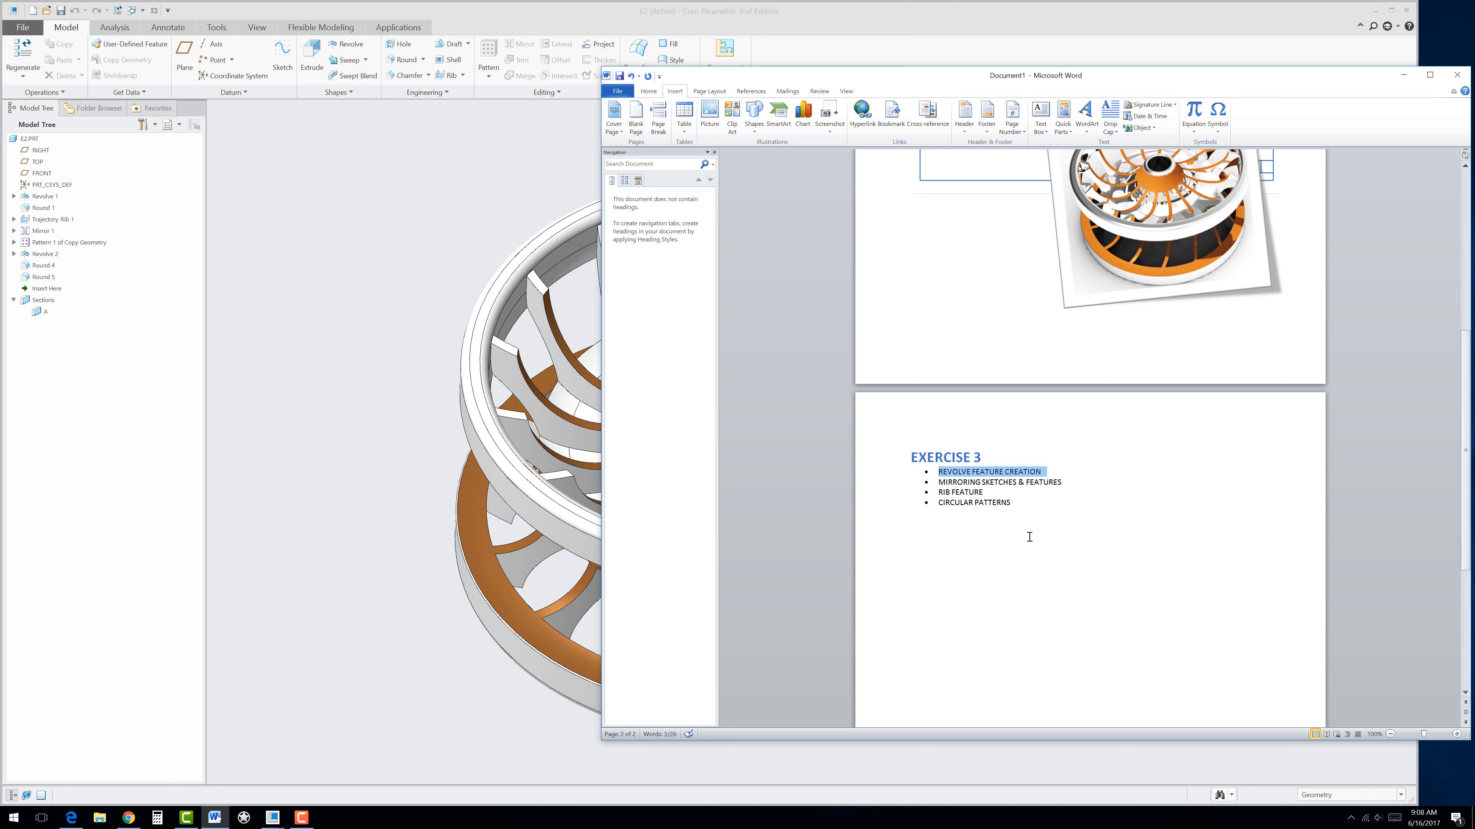
type("extr")
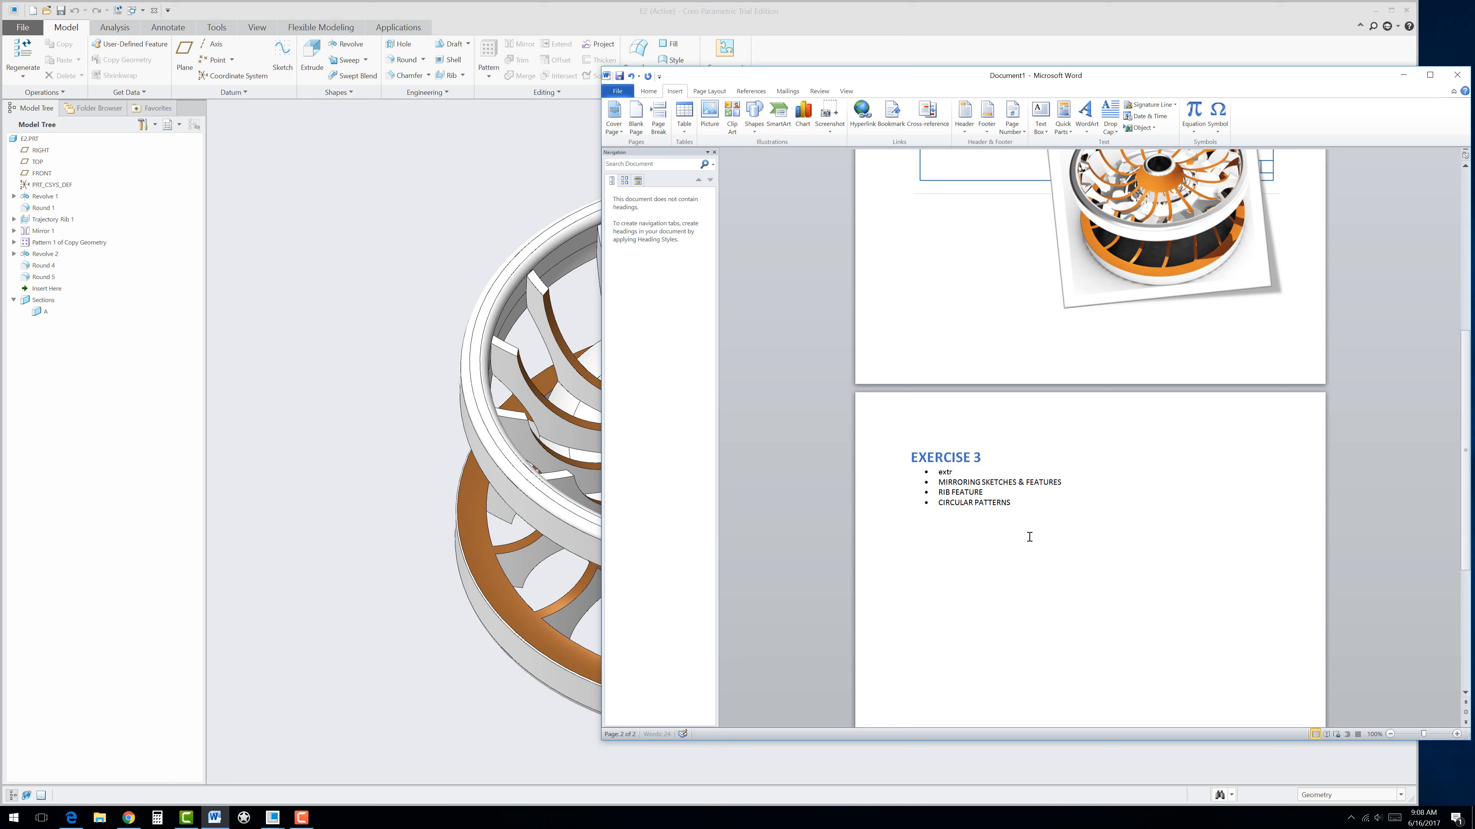
type("usion wit")
key("BackSpace")
key("BackSpace")
key("BackSpace")
key("BackSpace")
key("BackSpace")
type("XTRUS")
type("ION WITH")
type(" DRAFT/TA")
type("PR")
type("ER")
Step: Replace the second and third Exercise 3 bullets with "OFFSET DATUM PLANE" and "LINEAR PATTERNS"
left_click_drag(1067, 482, 961, 482)
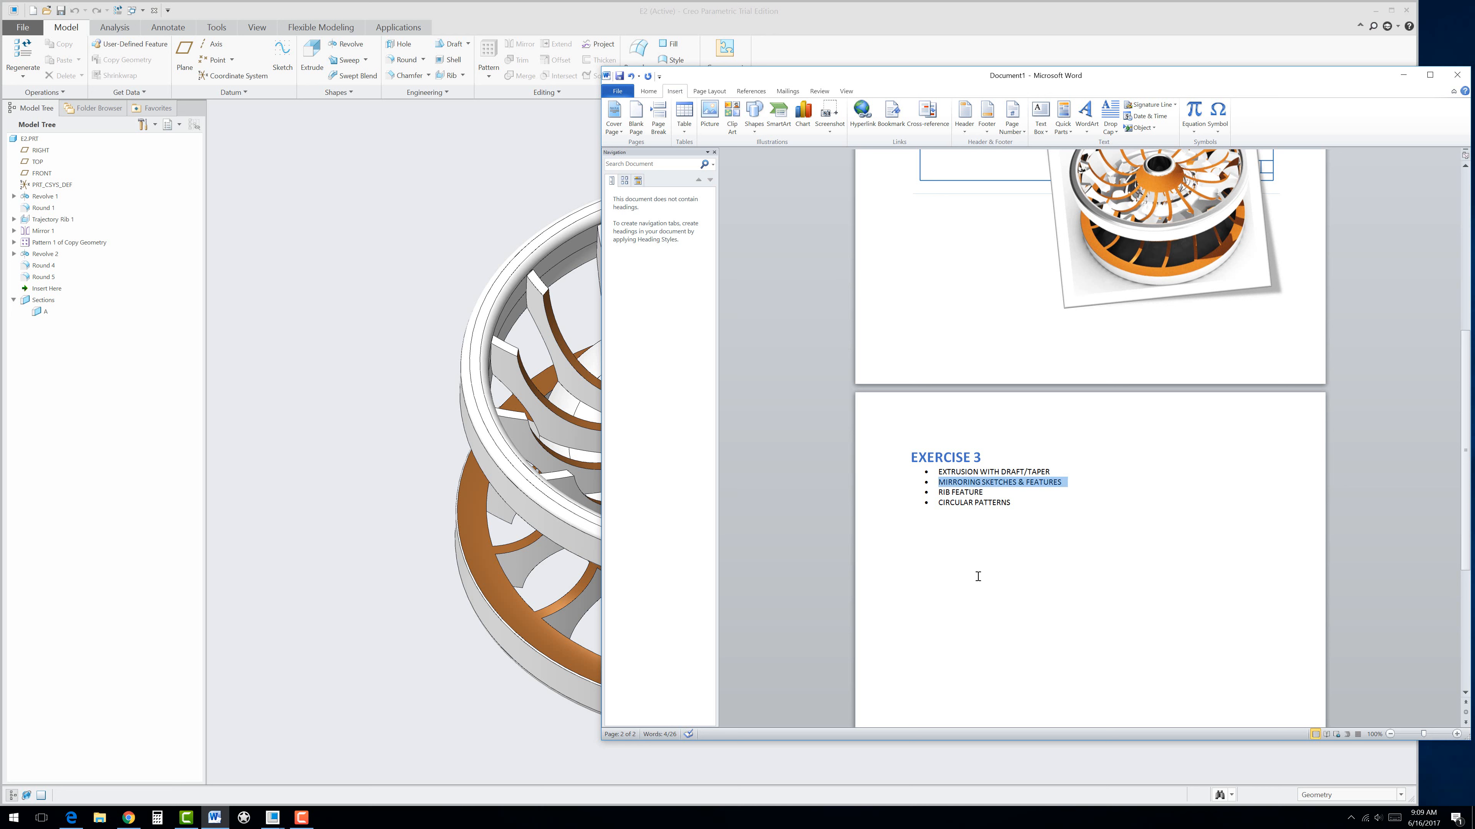
type("OFFSET DAT")
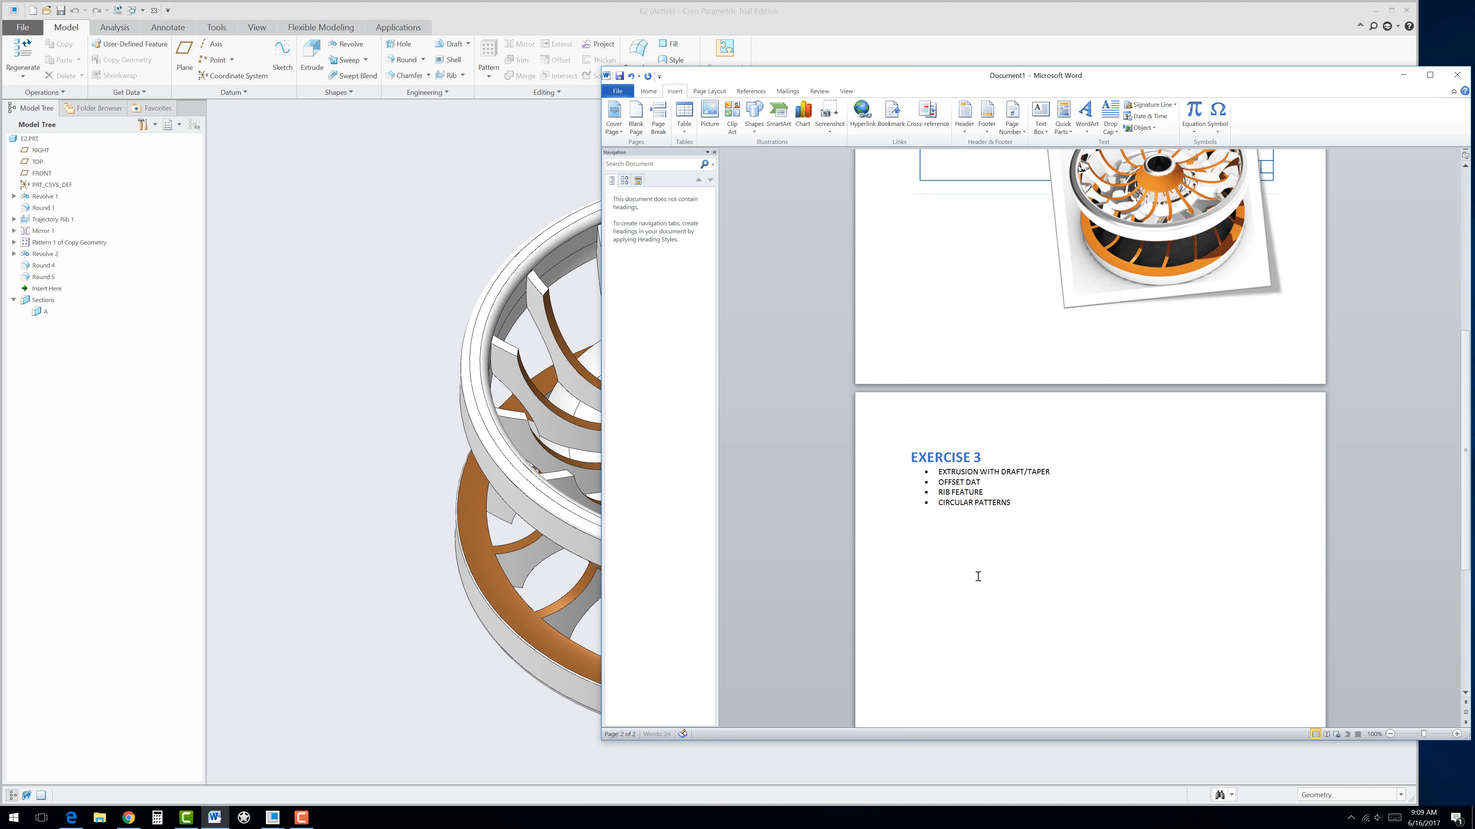
type("UM PLANE")
left_click_drag(985, 492, 940, 492)
key("BackSpace")
type("LINEAR P")
key("BackSpace")
type("PATTERNS")
Step: Replace the last Exercise 3 bullet with "OFFSET SKETCH"
left_click_drag(1016, 503, 952, 499)
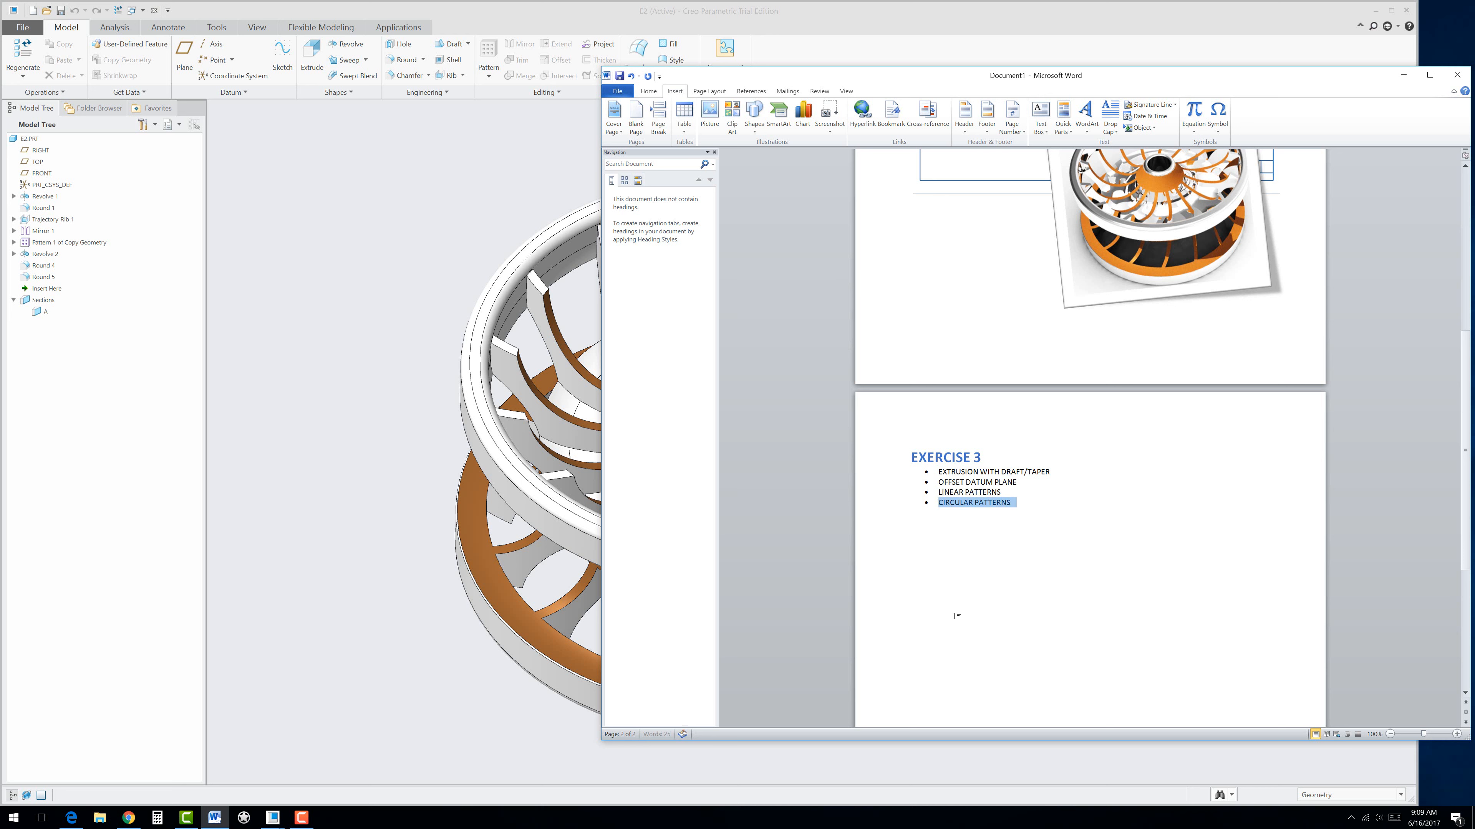
type("OFFSET SKETCH")
left_click(983, 543)
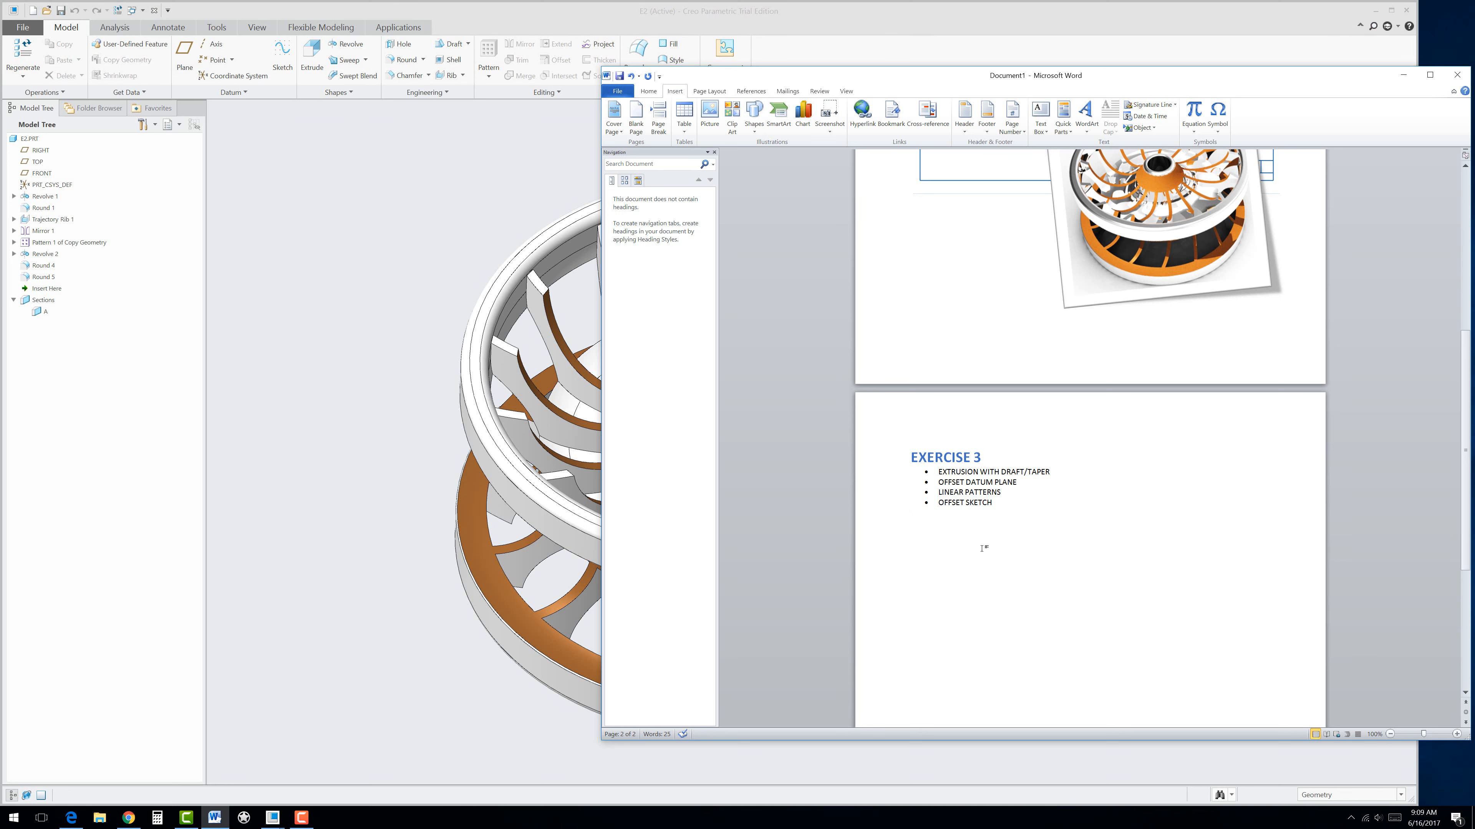
Step: Insert a blank page before the EXERCISE 2 heading at the start of the document
scroll(982, 549, "up", 8)
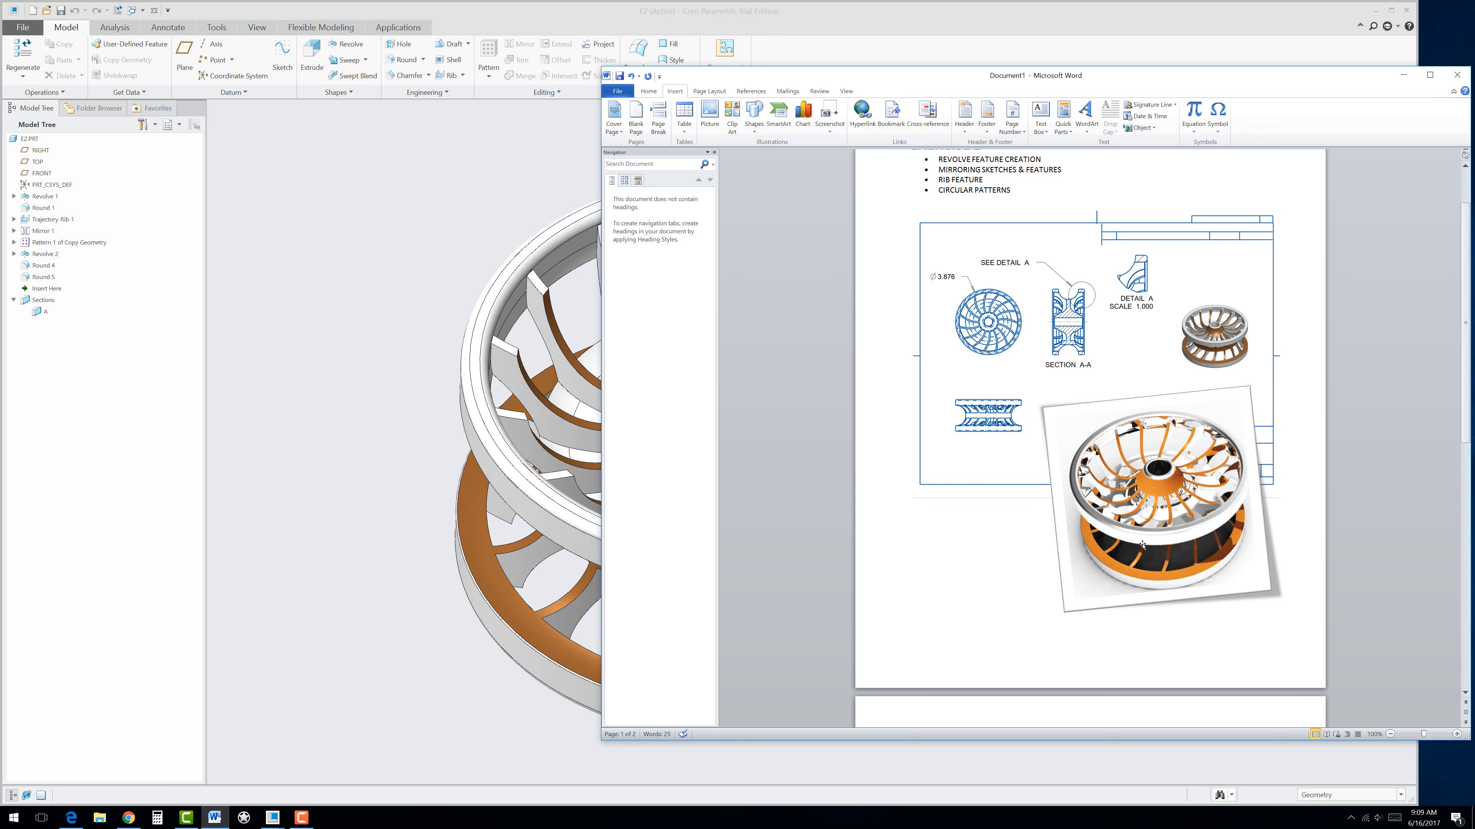
scroll(1132, 537, "down", 2)
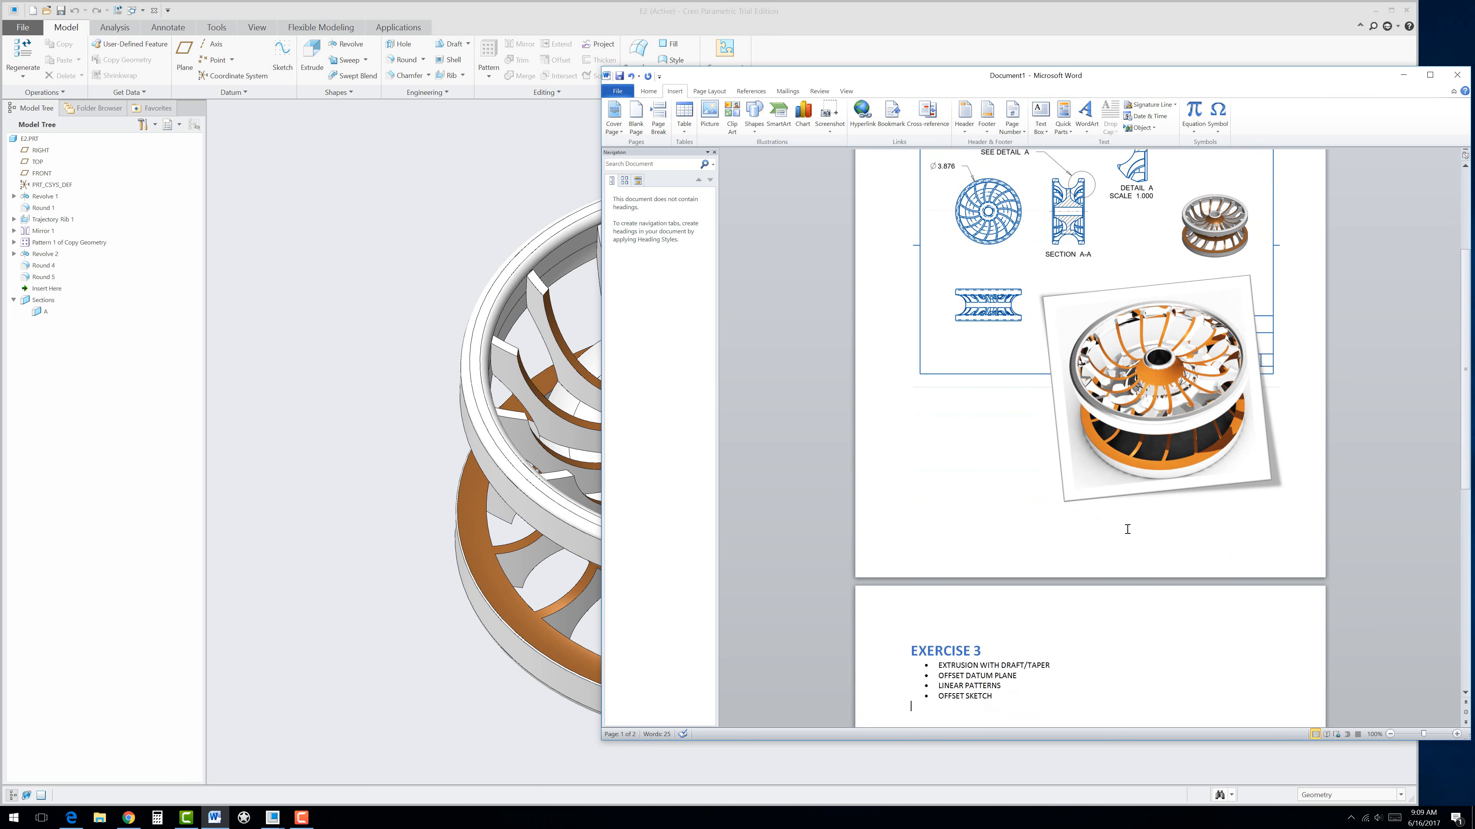
scroll(1128, 533, "up", 4)
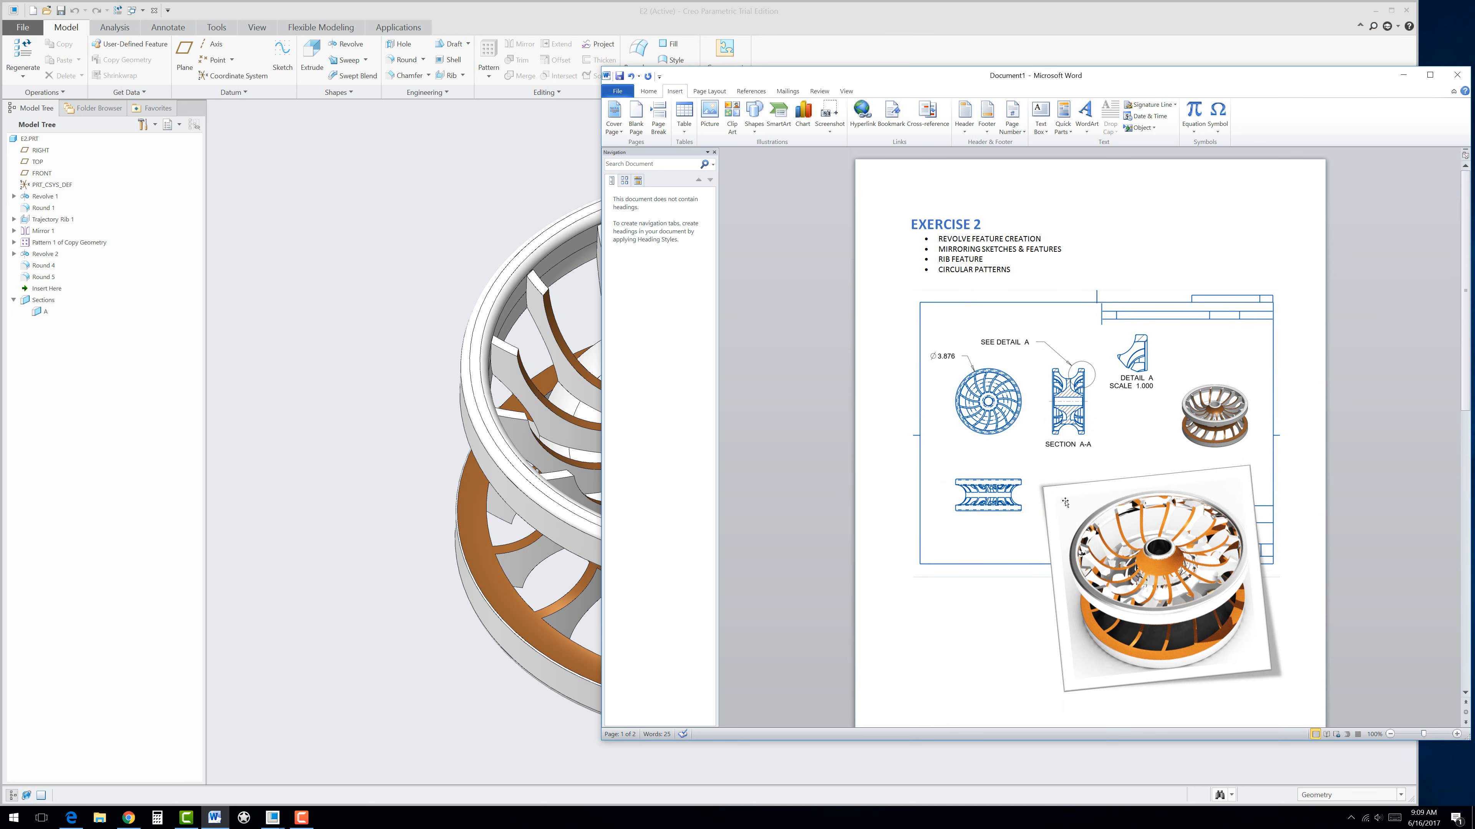
left_click(911, 224)
left_click(636, 119)
scroll(964, 395, "up", 4)
scroll(962, 394, "down", 7)
scroll(956, 384, "up", 8)
Step: Paste the copied heading and bullet list onto the blank first page and renumber the heading EXERCISE 1
left_click(936, 226)
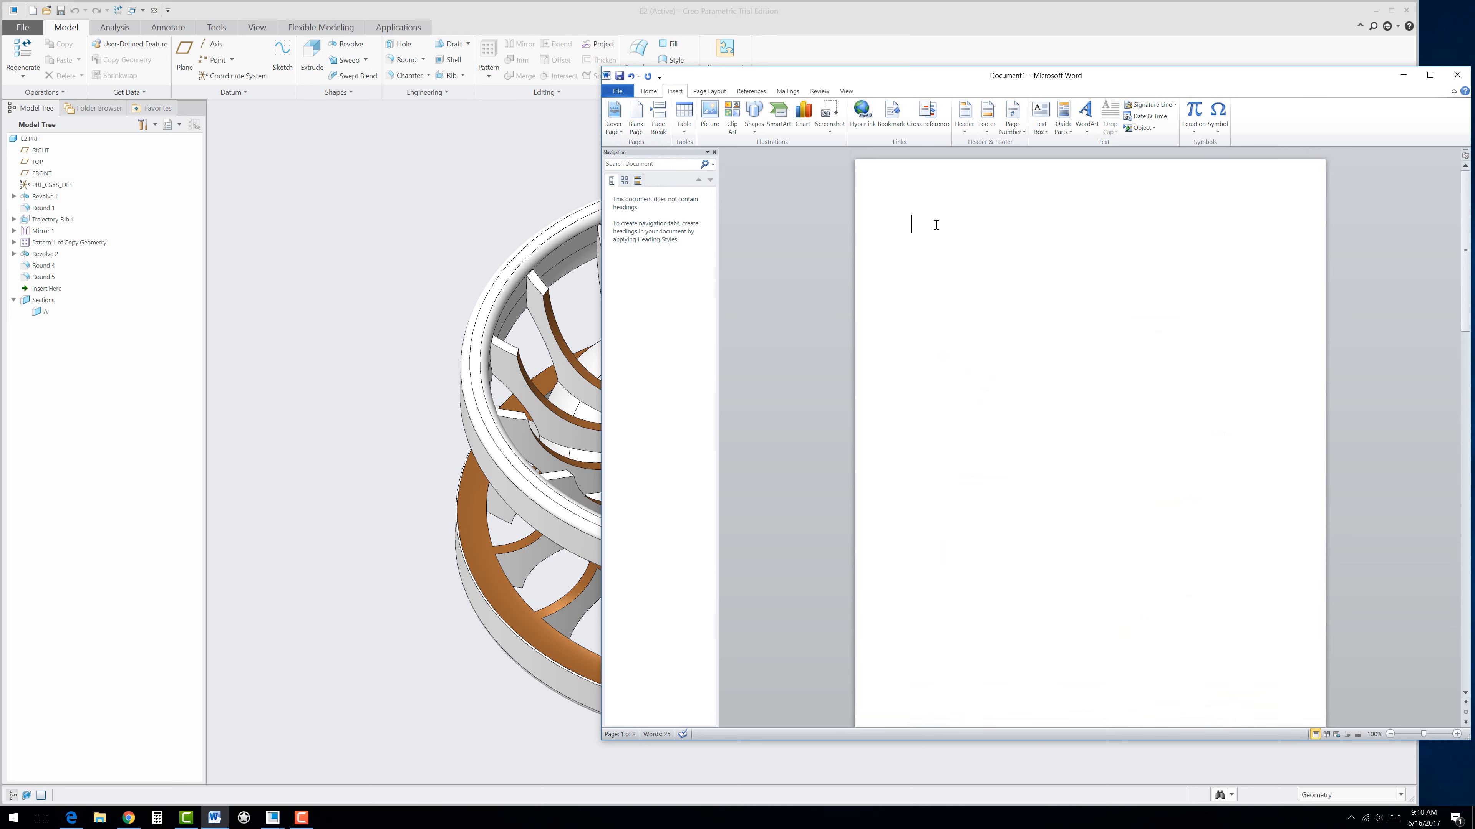
key("ctrl+v")
left_click_drag(983, 226, 973, 225)
type("1")
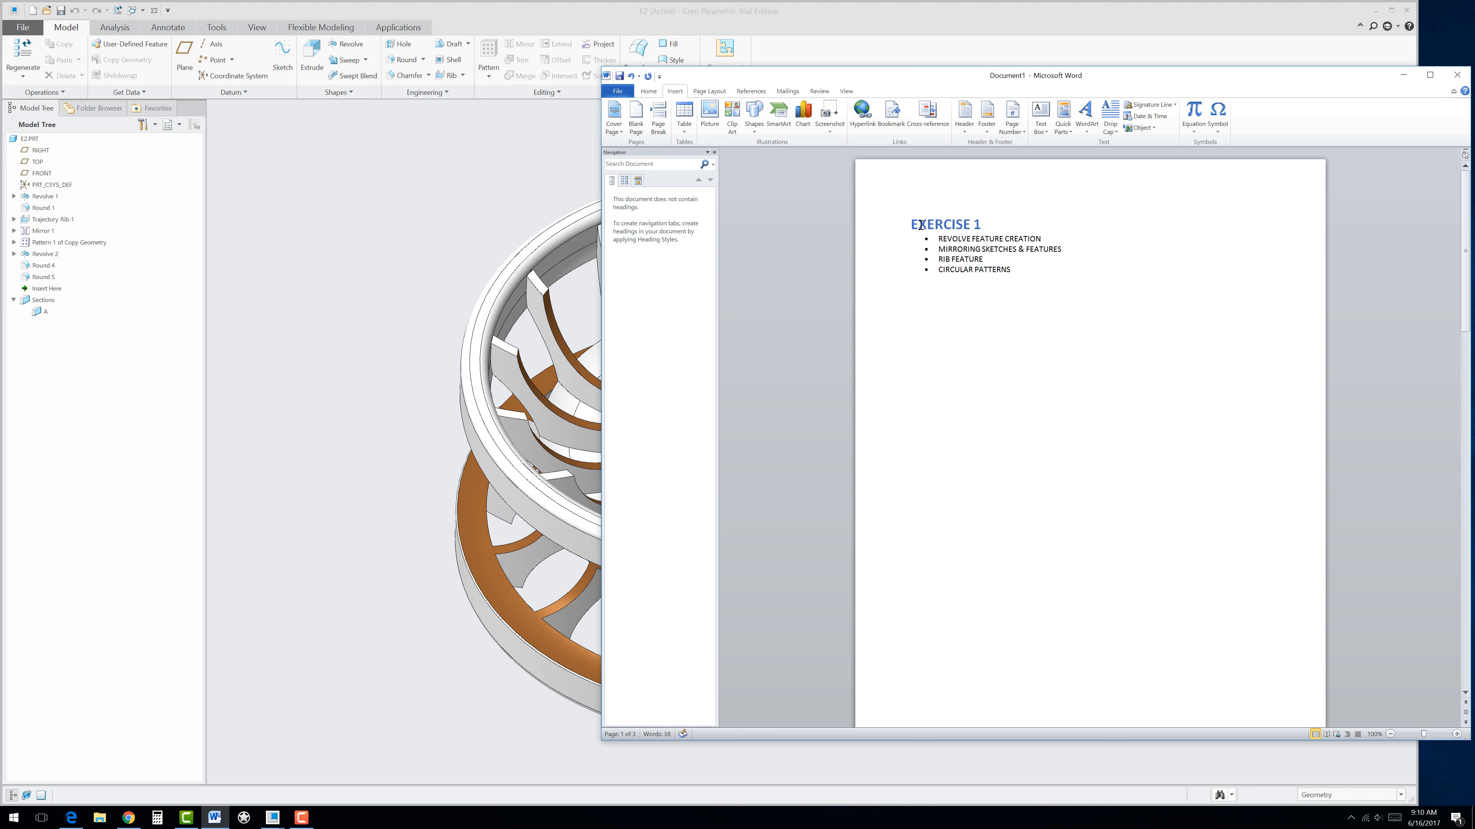
Step: Insert a page break before the EXERCISE 1 heading to make an empty cover page
left_click(909, 225)
left_click(658, 122)
scroll(933, 209, "up", 5)
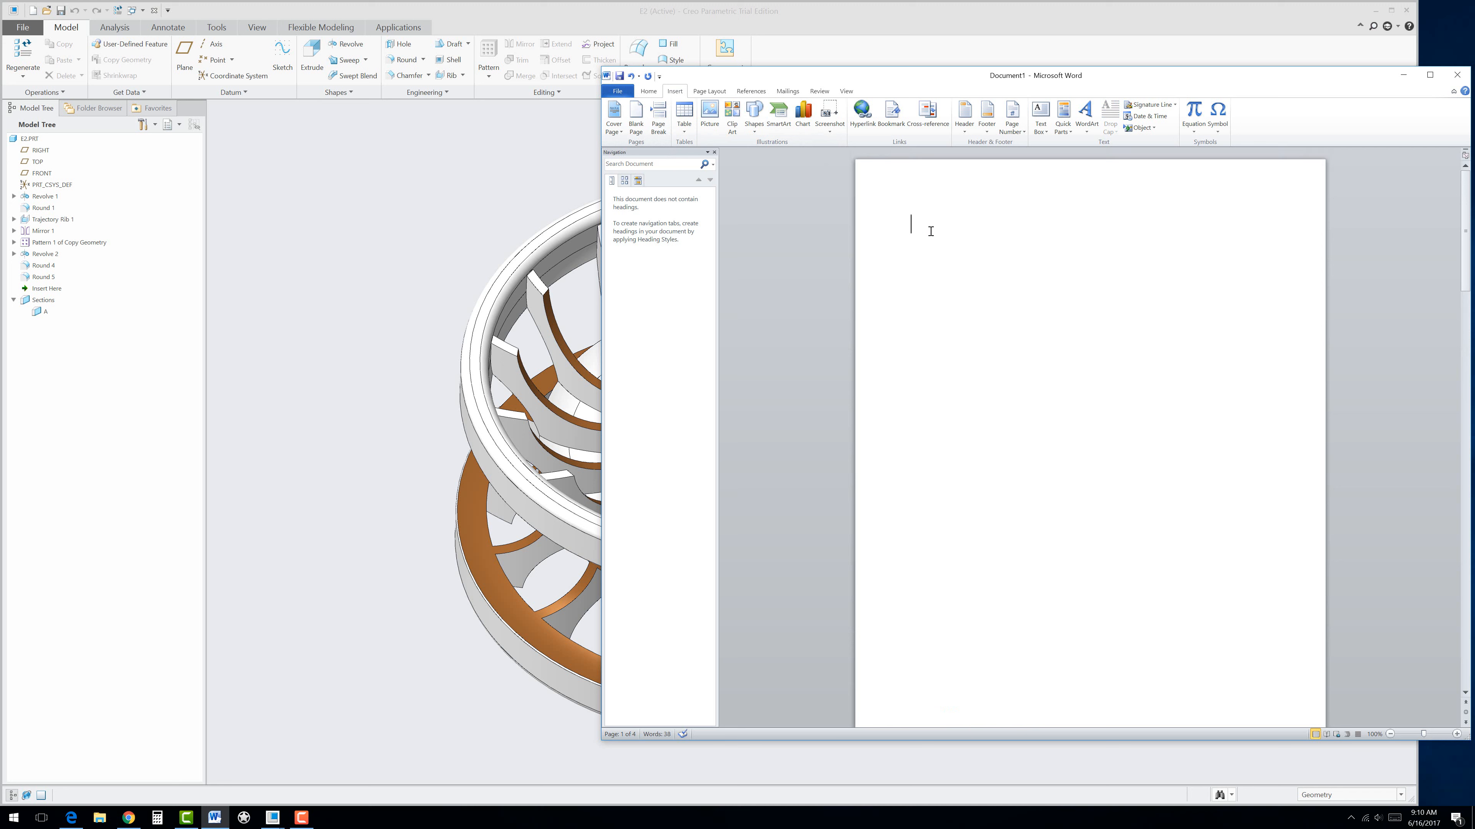
Step: Enter the author's full name in capitals as the first line of the cover page
type("Chris sikora")
key("BackSpace")
key("BackSpace")
key("BackSpace")
key("BackSpace")
key("BackSpace")
key("BackSpace")
key("BackSpace")
key("BackSpace")
key("BackSpace")
key("BackSpace")
key("BackSpace")
type("HRIS SIKORA")
key("Return")
Step: Add the title line "CREO Parametric 4.0 Portfolio" below the author's name and start a new line beneath it
type("C")
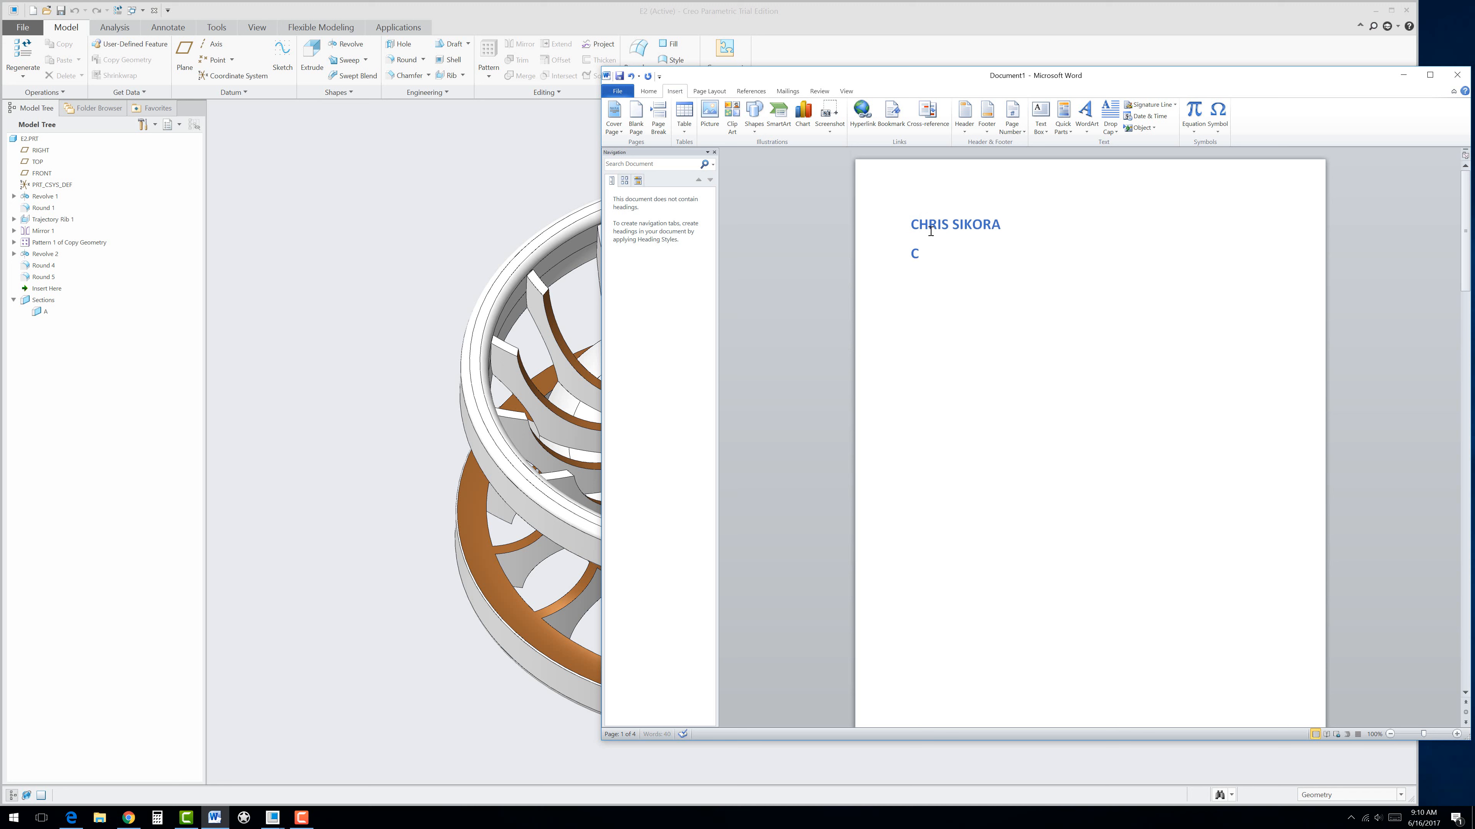
type("REO Parametric 4.0 Portfolio")
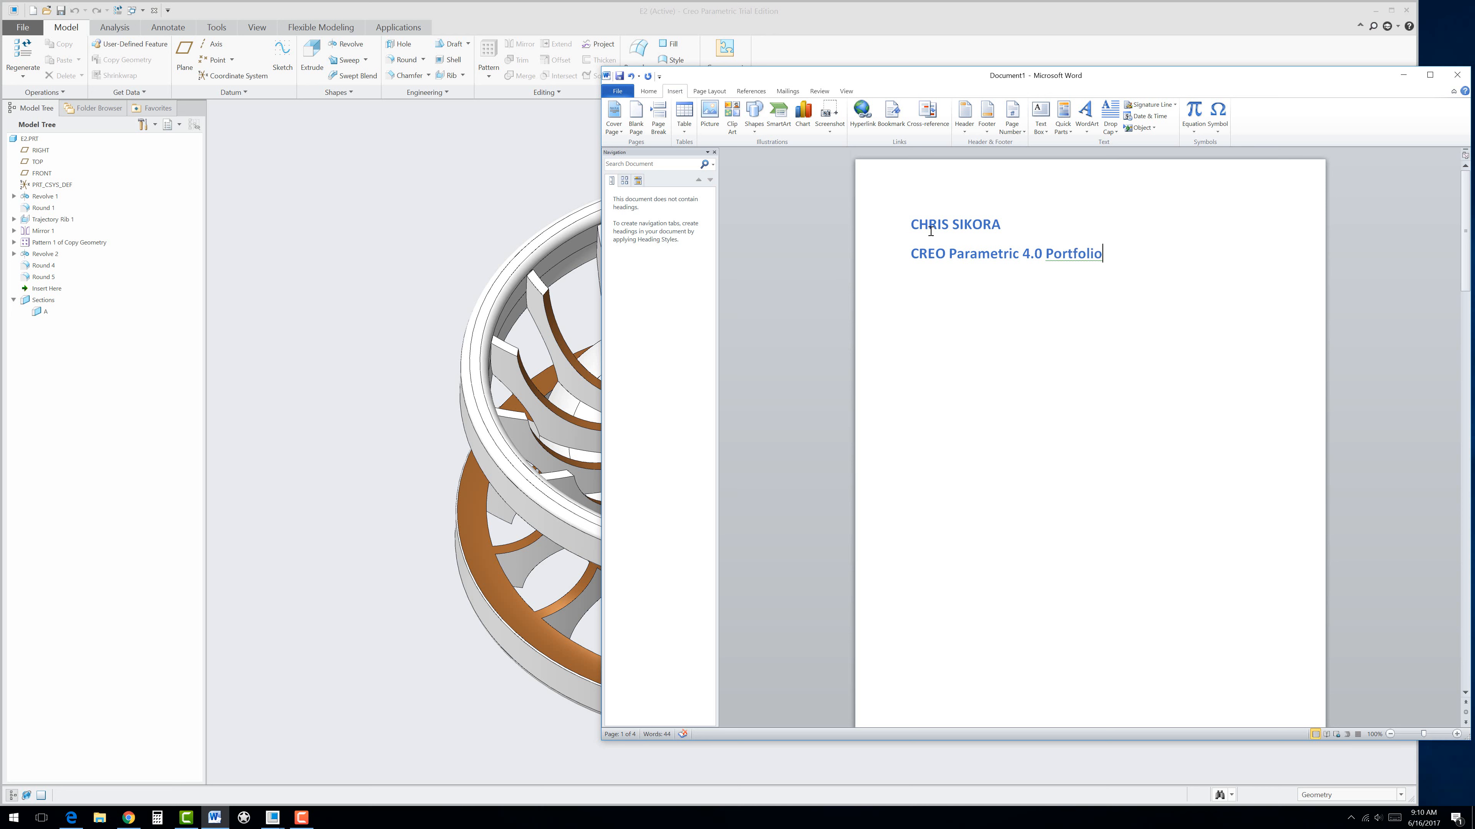
right_click(1078, 257)
left_click(1056, 266)
left_click(1117, 257)
key("Return")
Step: Switch to Creo to capture the window with the E2 wheel and paste the screenshot below the cover page title in Word
left_click(431, 277)
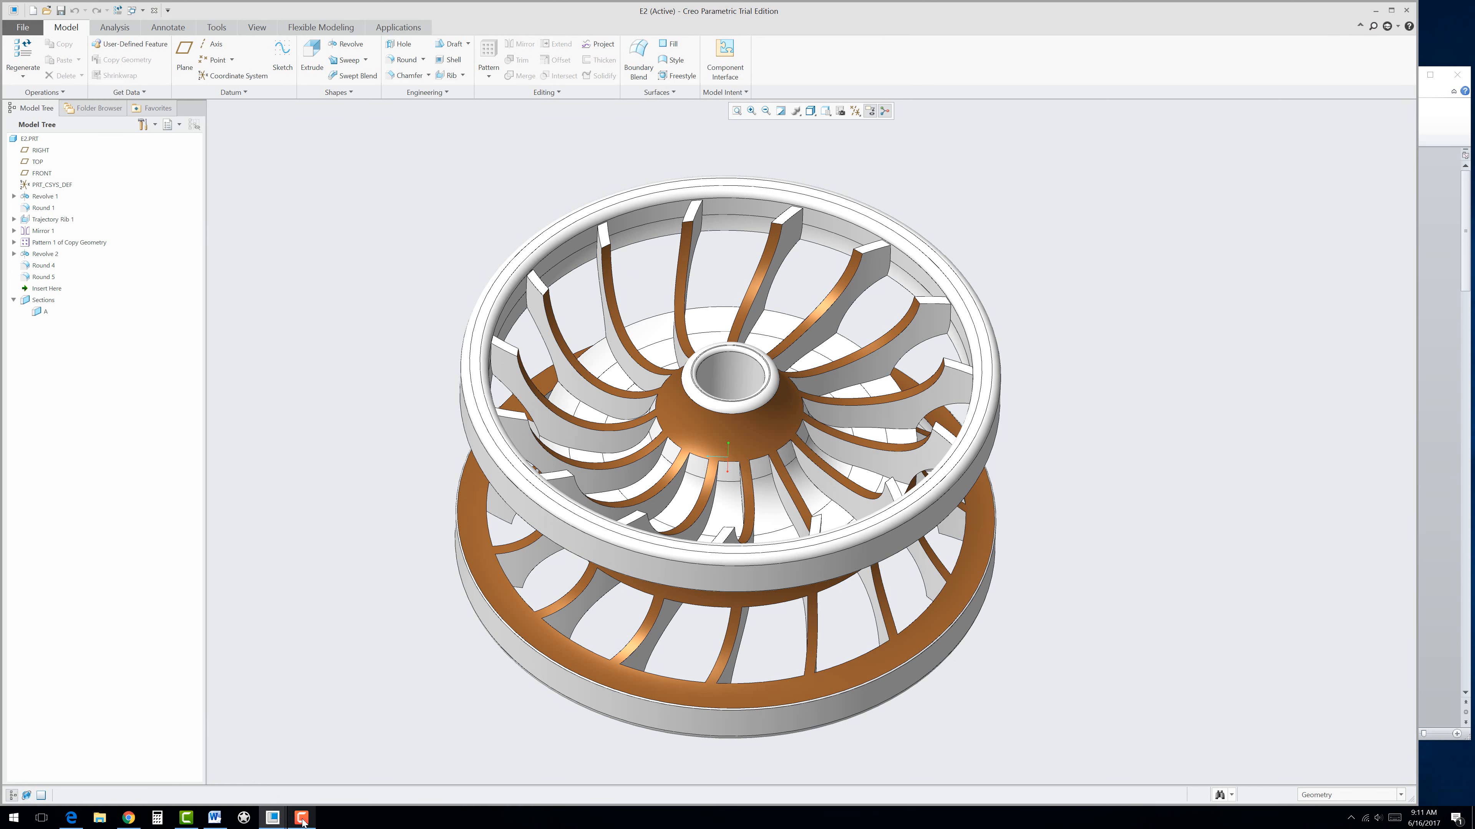
mouse_move(273, 820)
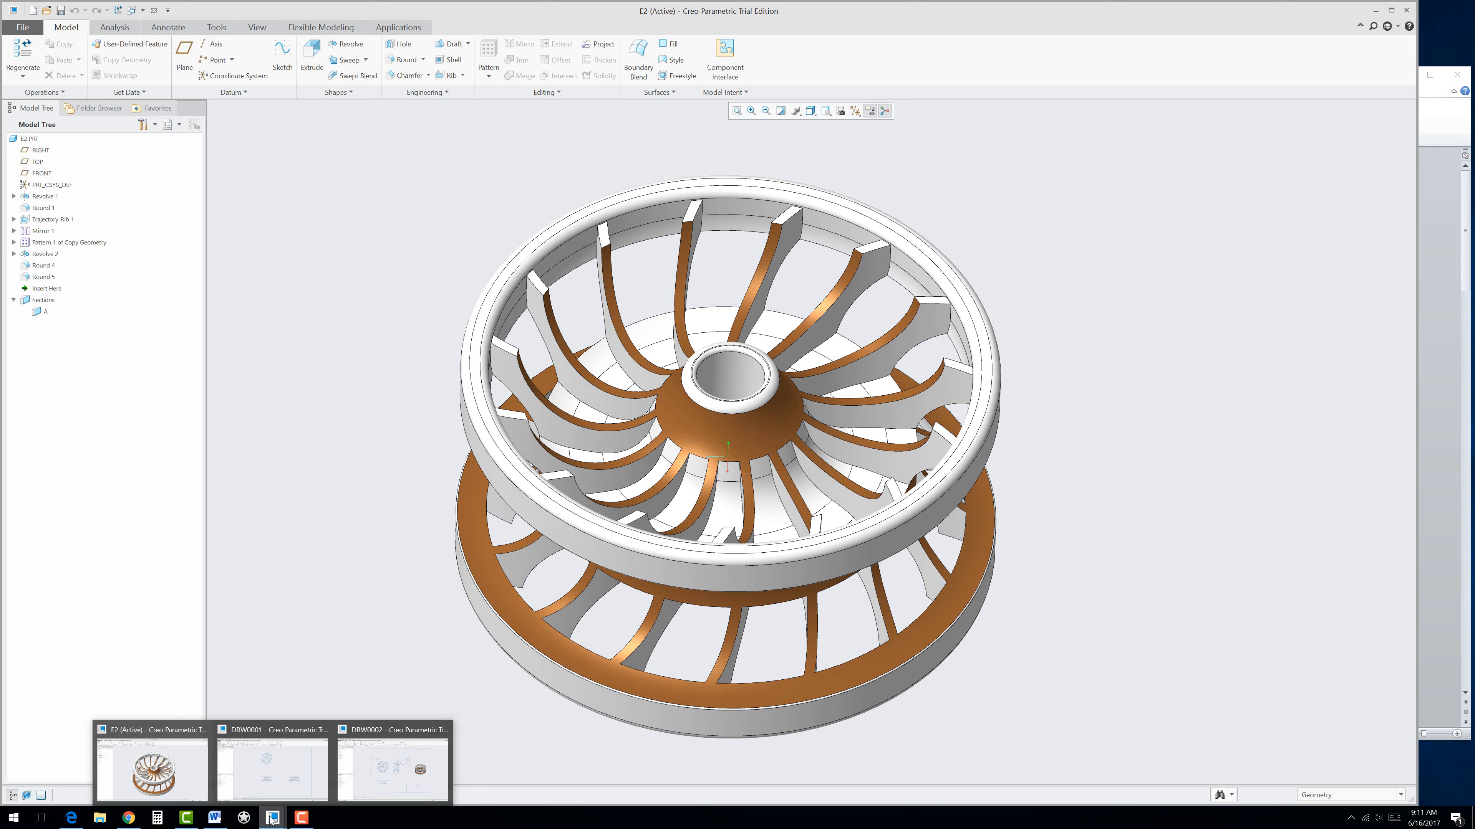
left_click(214, 818)
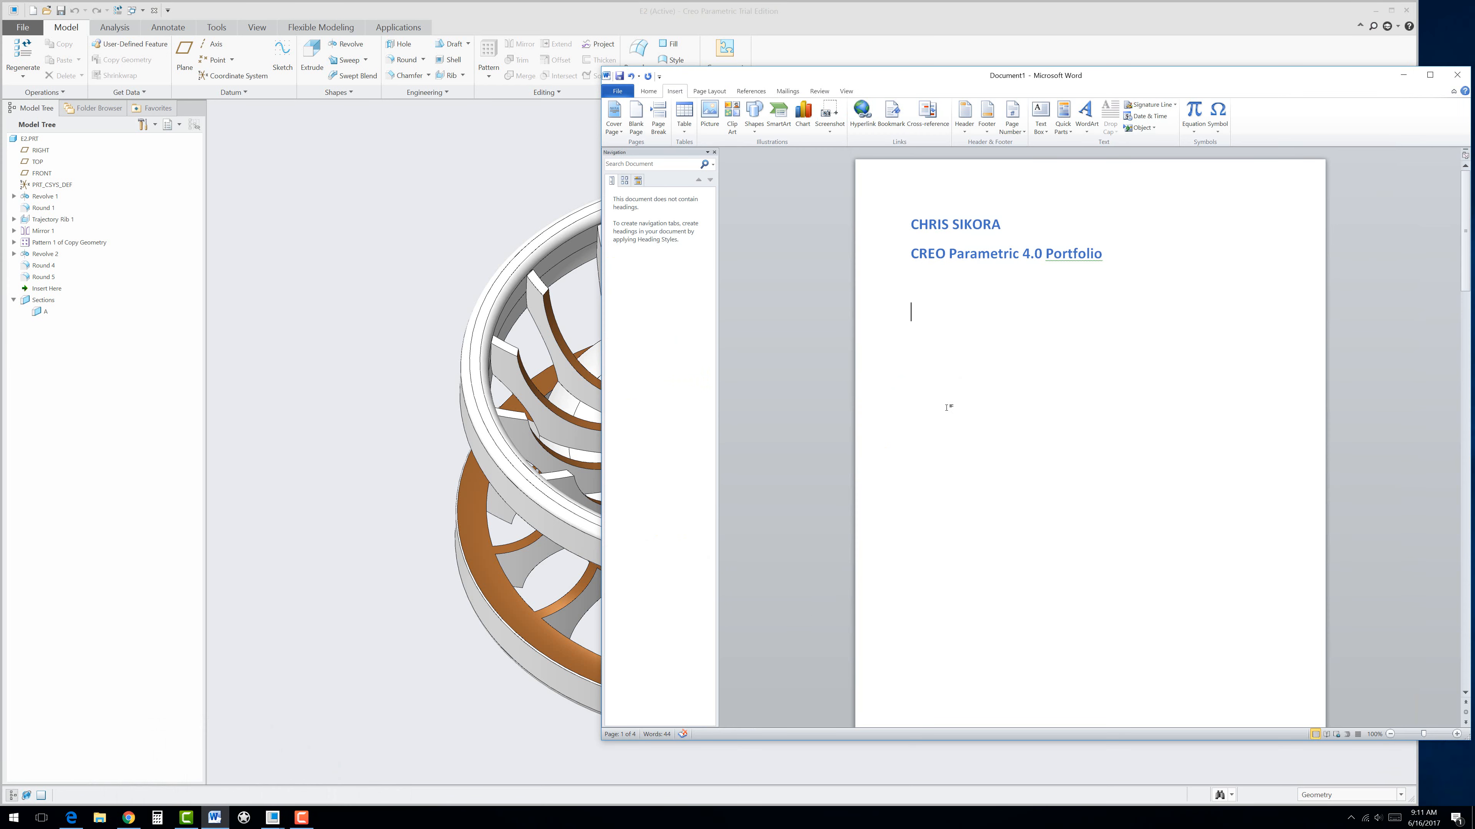
left_click(935, 323)
key("ctrl+v")
Step: Crop the pasted screenshot to just the wheel, about 2.74 in high by 2.78 in wide
left_click(892, 91)
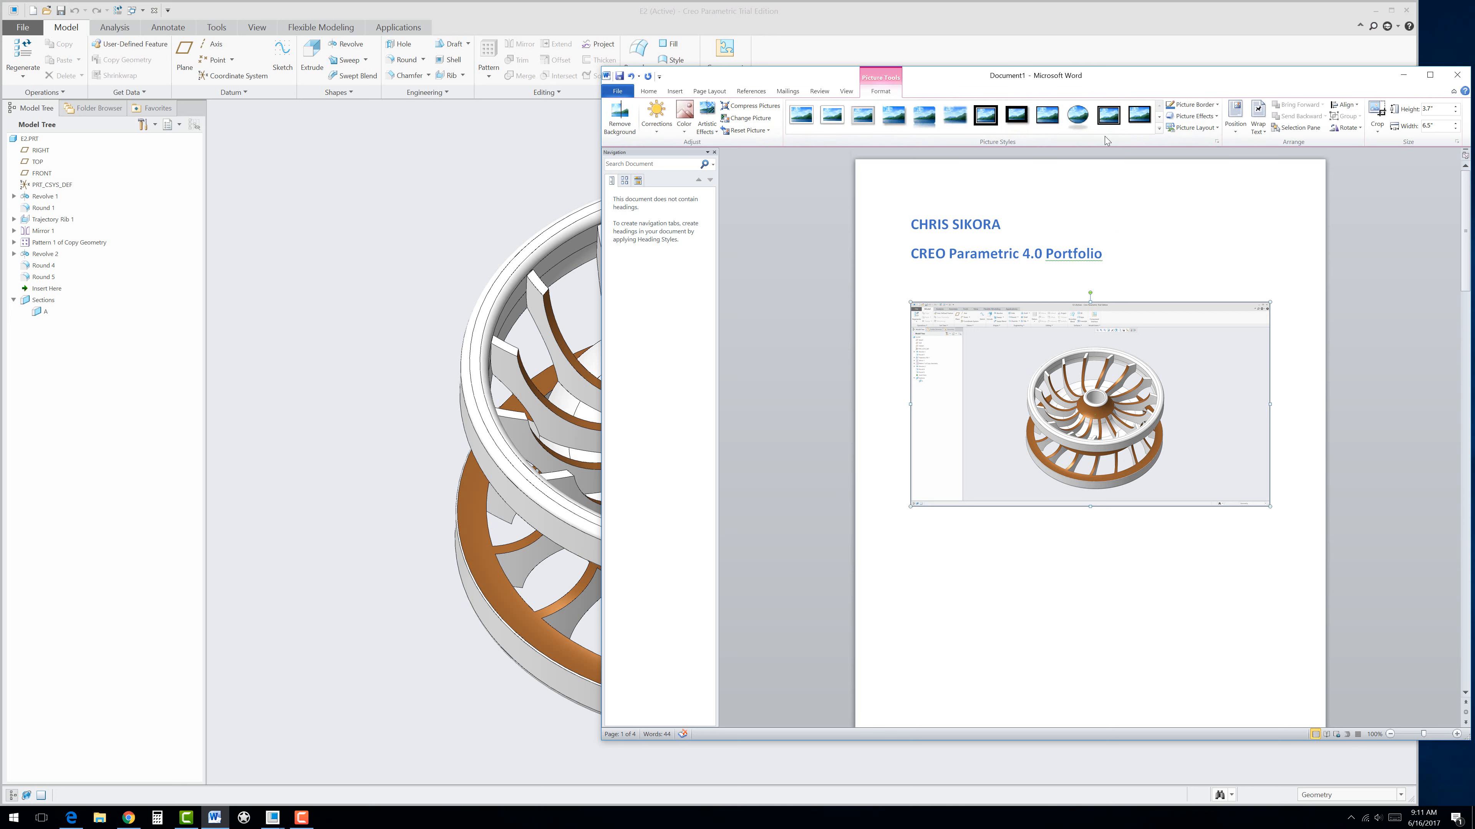
left_click(1382, 121)
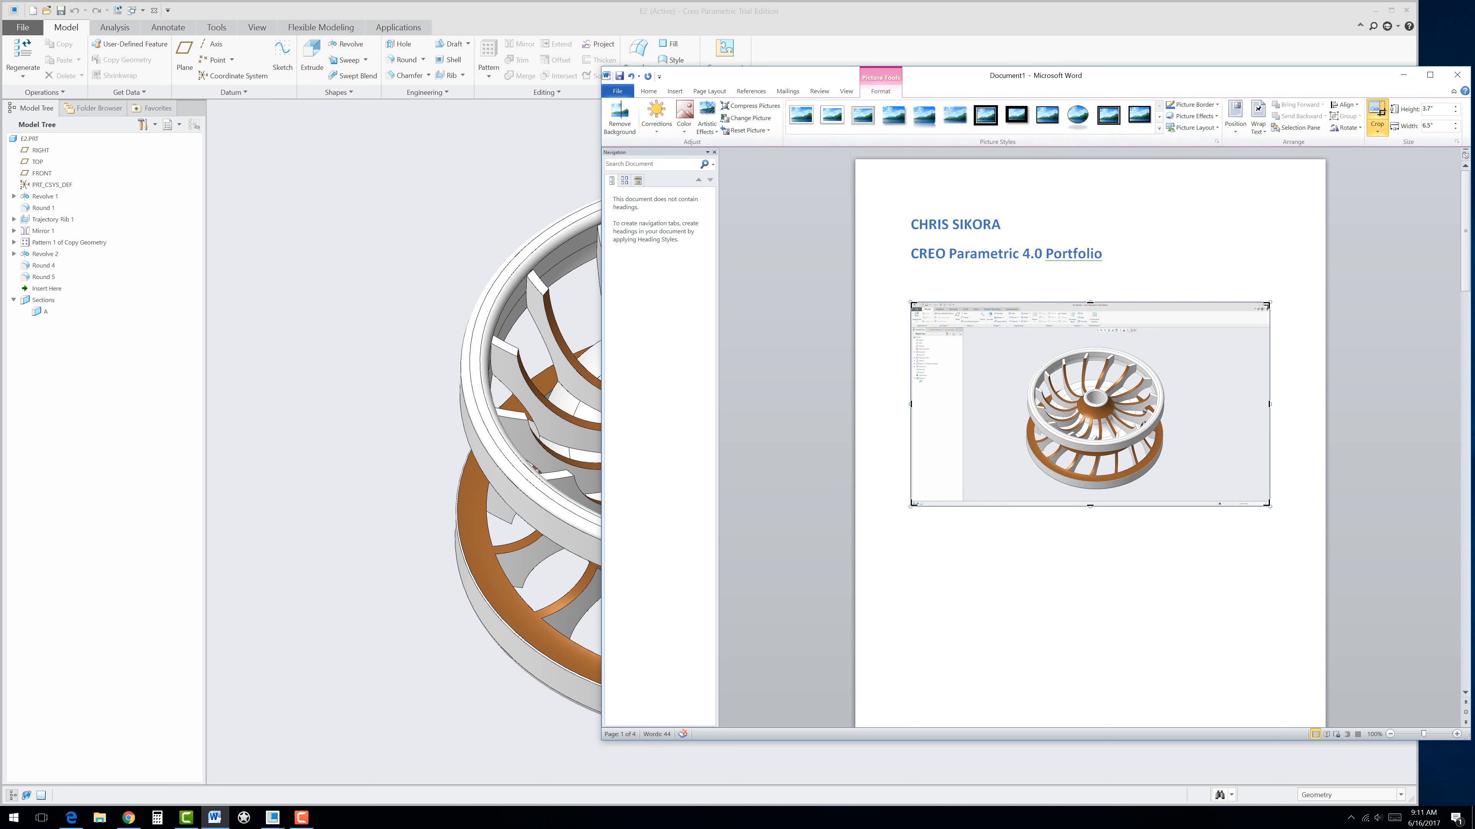
left_click_drag(1226, 322, 1169, 343)
left_click_drag(915, 462, 1017, 452)
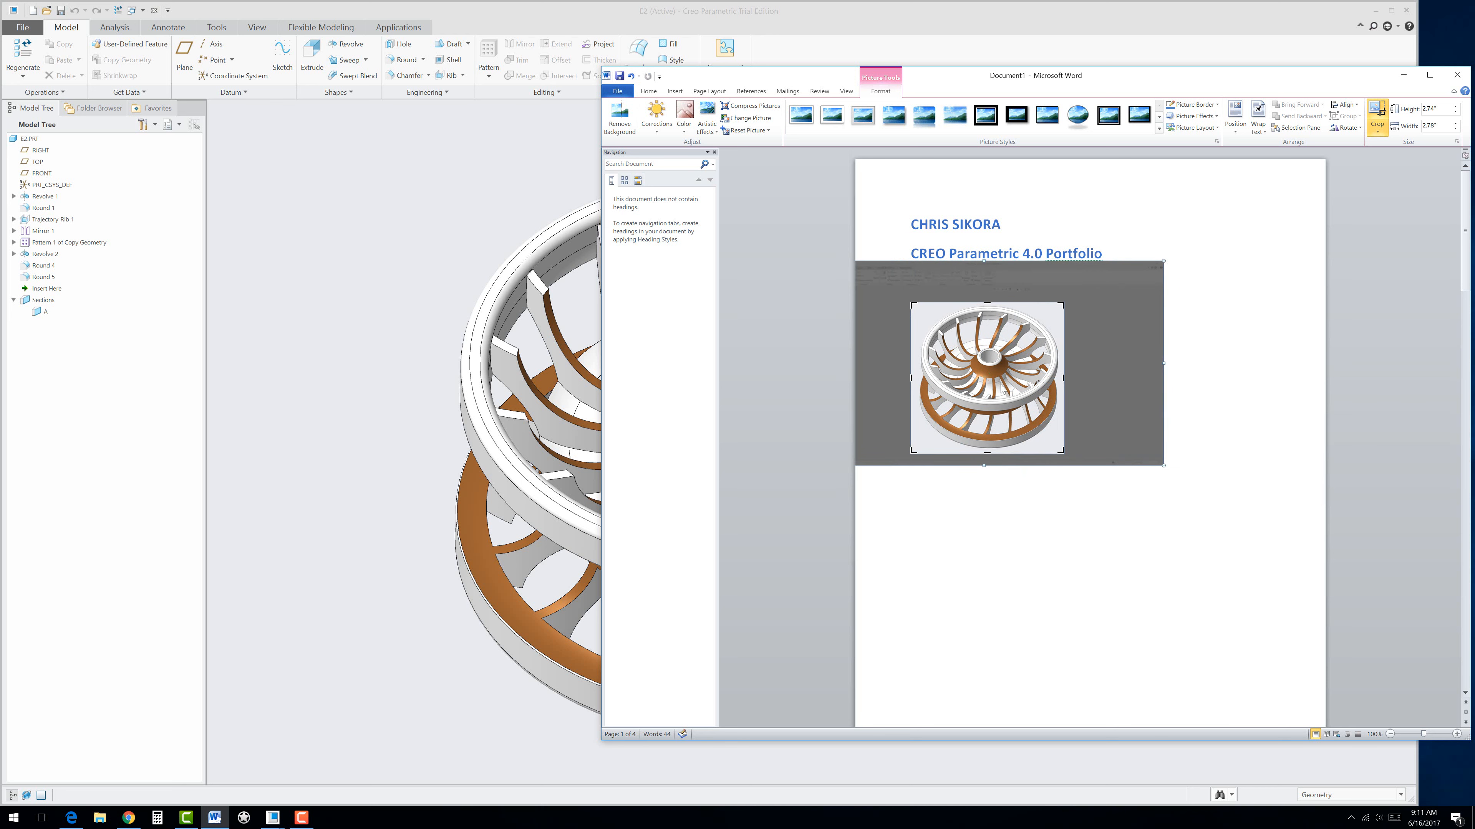
key("Escape")
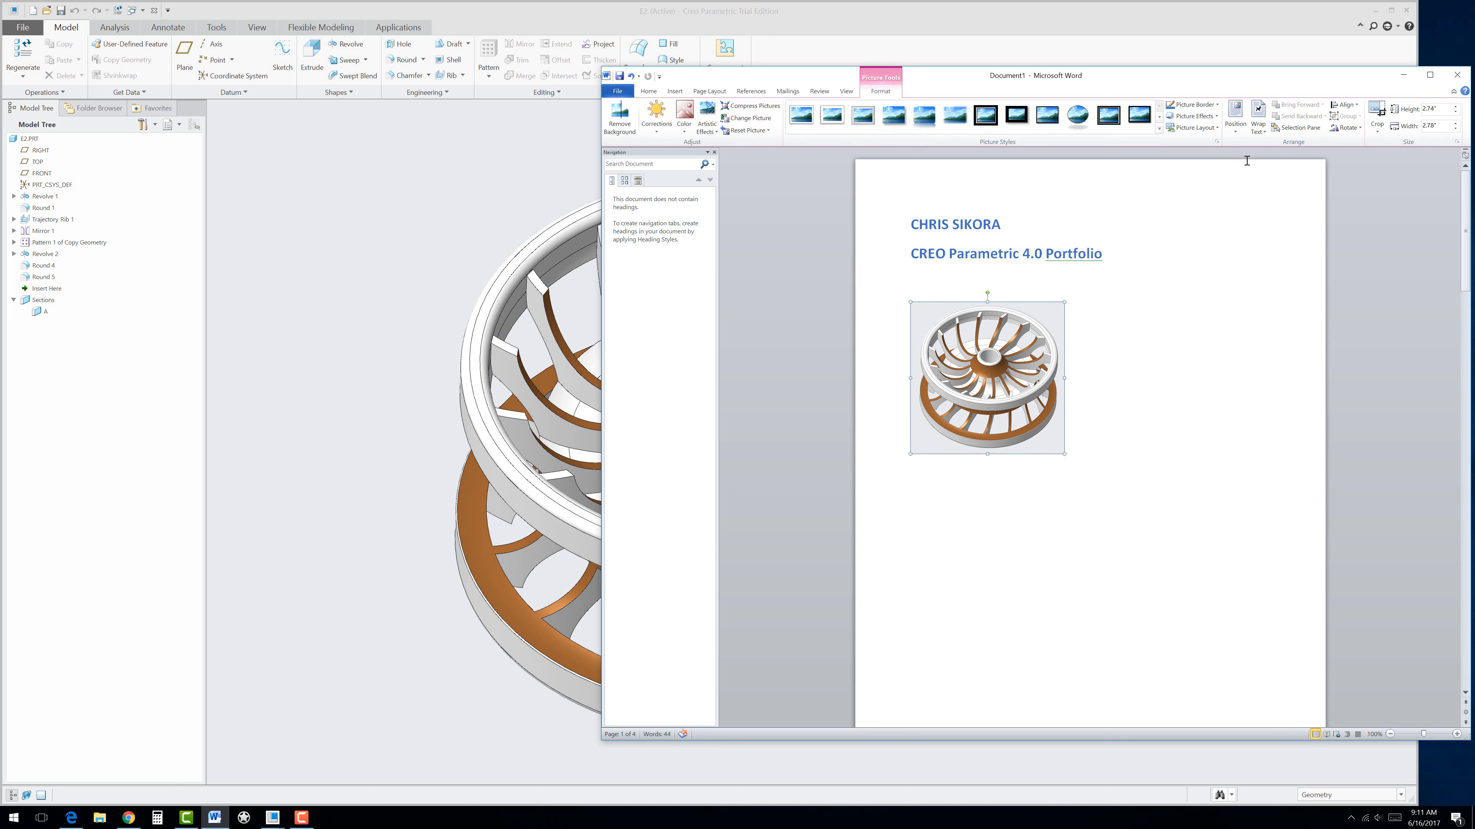
Step: Set the wheel picture's wrapping to In Front of Text, enlarge it to about 5.24 by 5.3 in and centre it below the title
left_click(1262, 129)
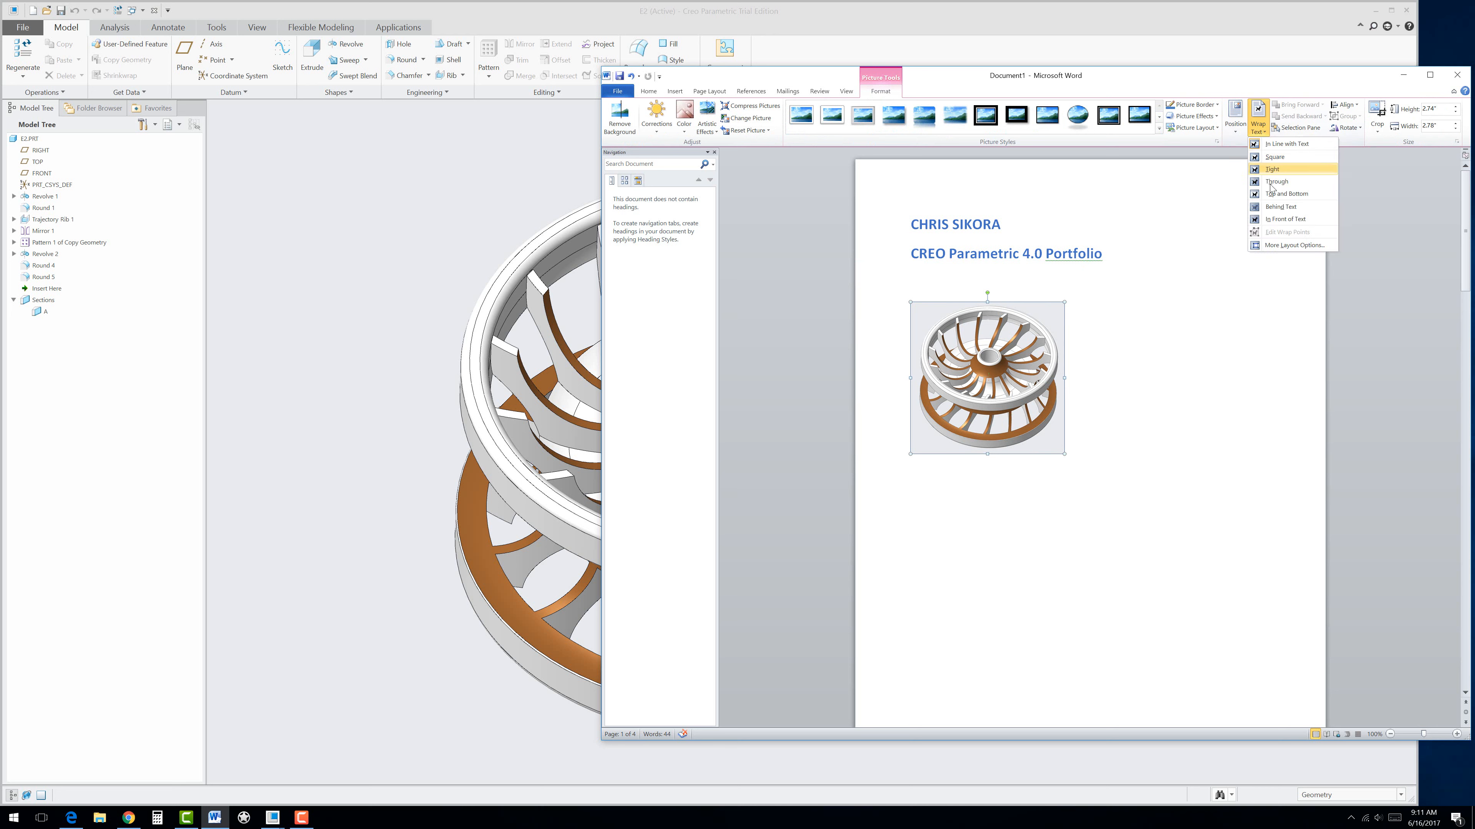
left_click(1268, 220)
left_click_drag(1012, 380, 1100, 485)
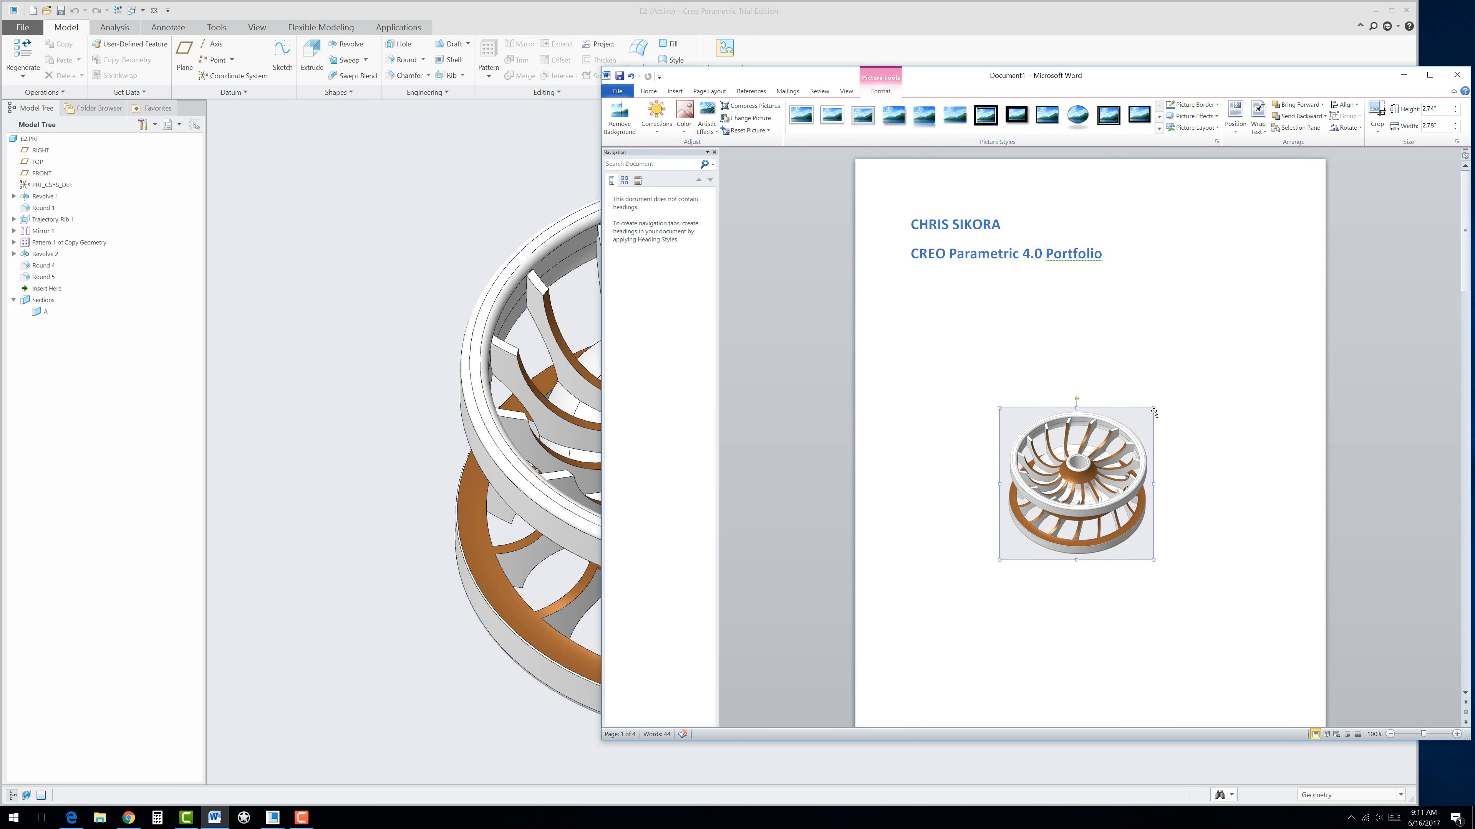
left_click_drag(1152, 408, 1293, 271)
left_click_drag(1197, 314, 1147, 389)
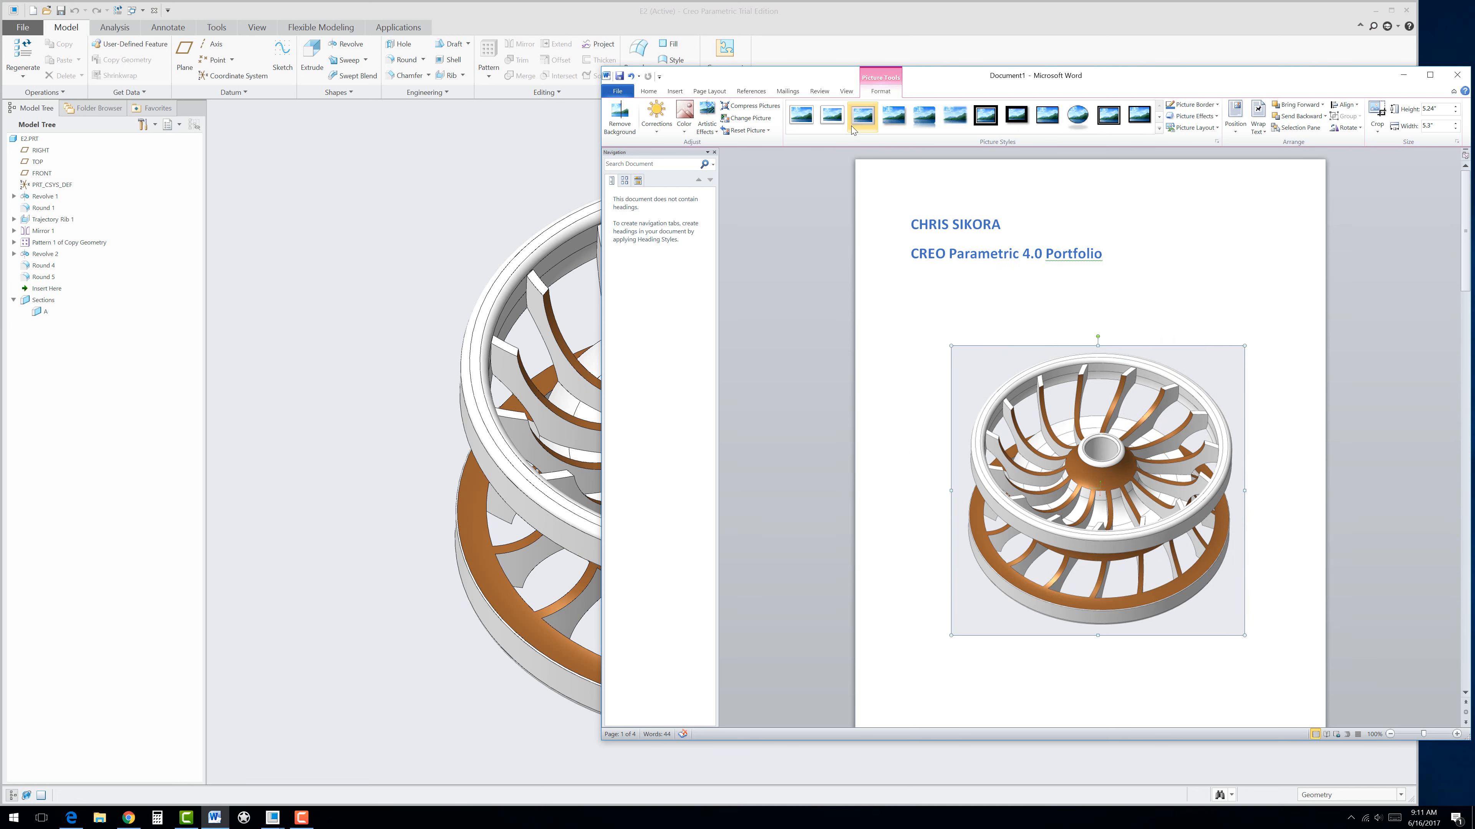
Step: Apply a brighter, higher-contrast correction to the cover wheel picture so its grey background turns white
left_click(660, 133)
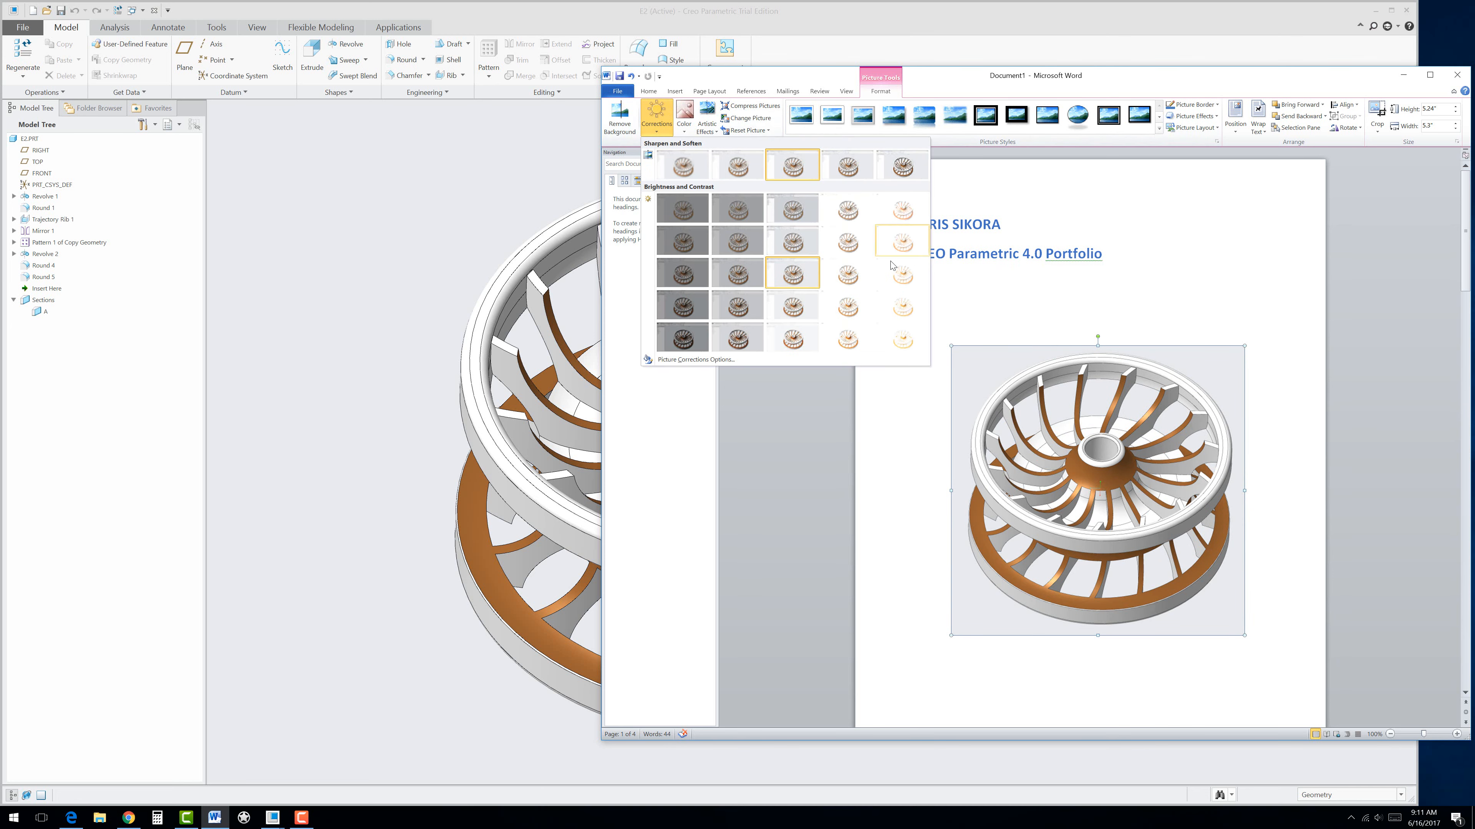
left_click(863, 314)
left_click(1244, 352)
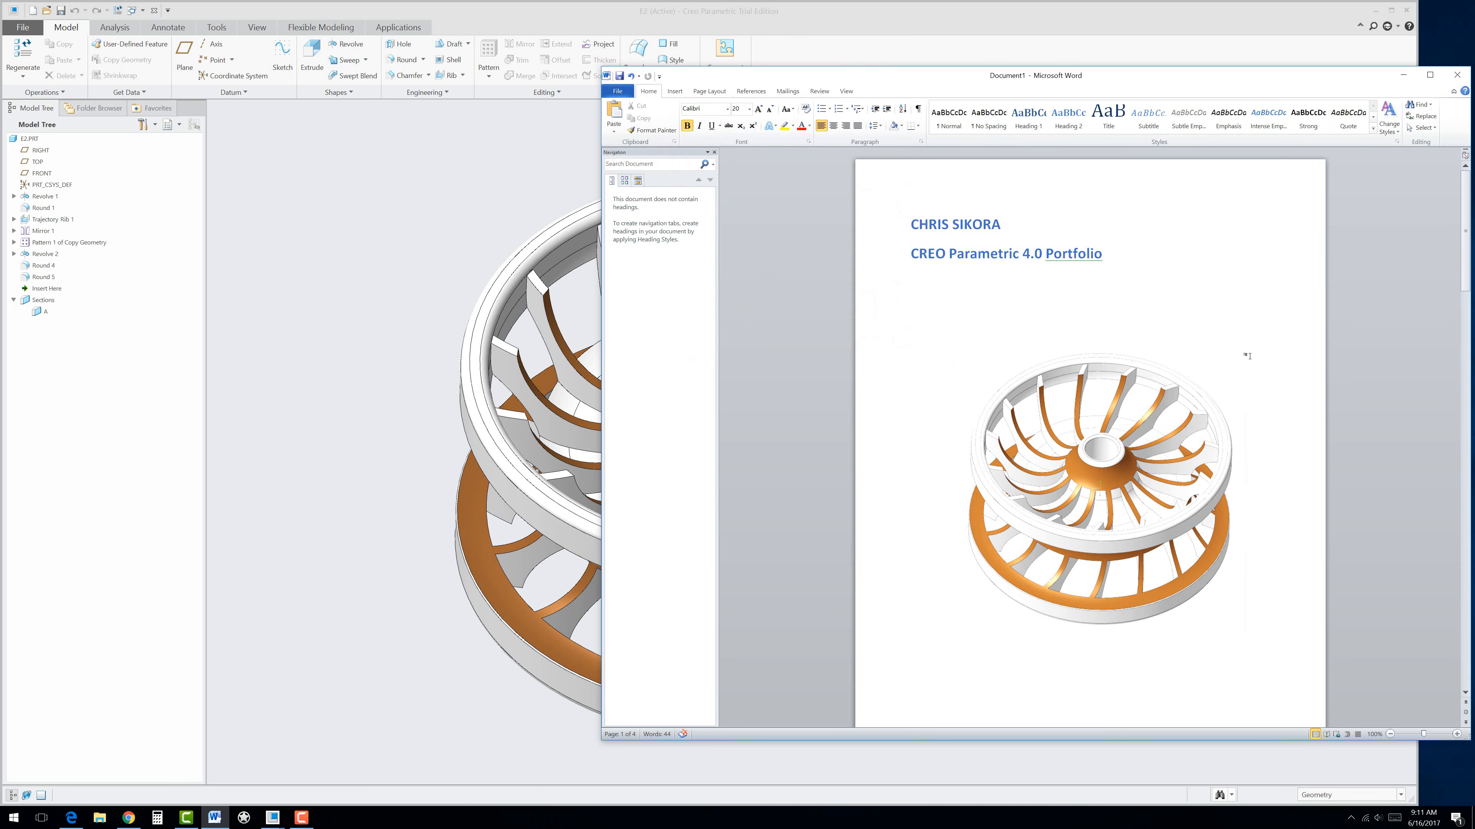
Step: Review the portfolio pages from the cover down to the Exercise 2 layout
scroll(1093, 435, "down", 8)
scroll(1093, 434, "down", 15)
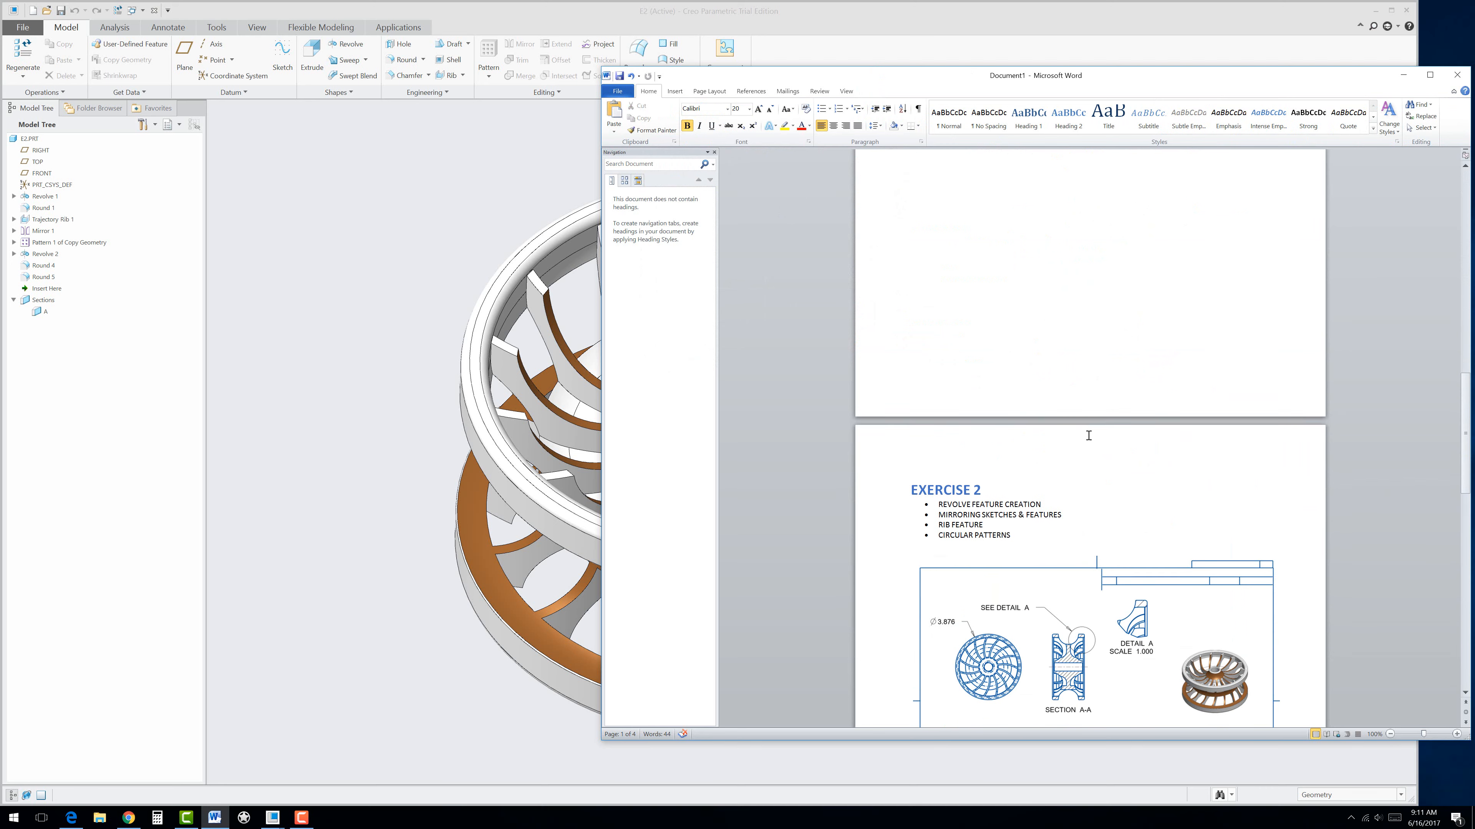
scroll(1077, 434, "down", 4)
scroll(1080, 447, "up", 10)
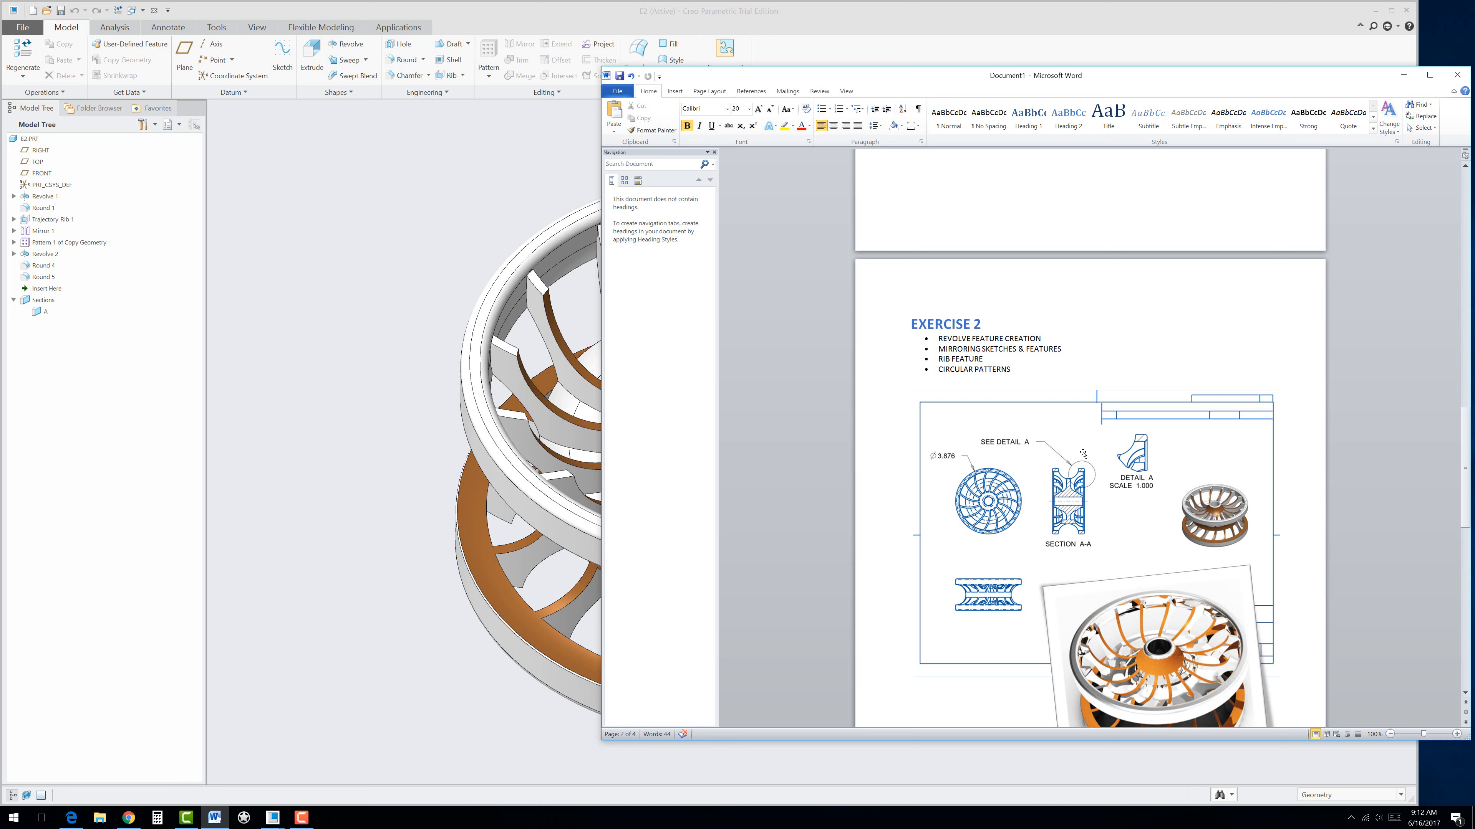
scroll(1086, 459, "down", 3)
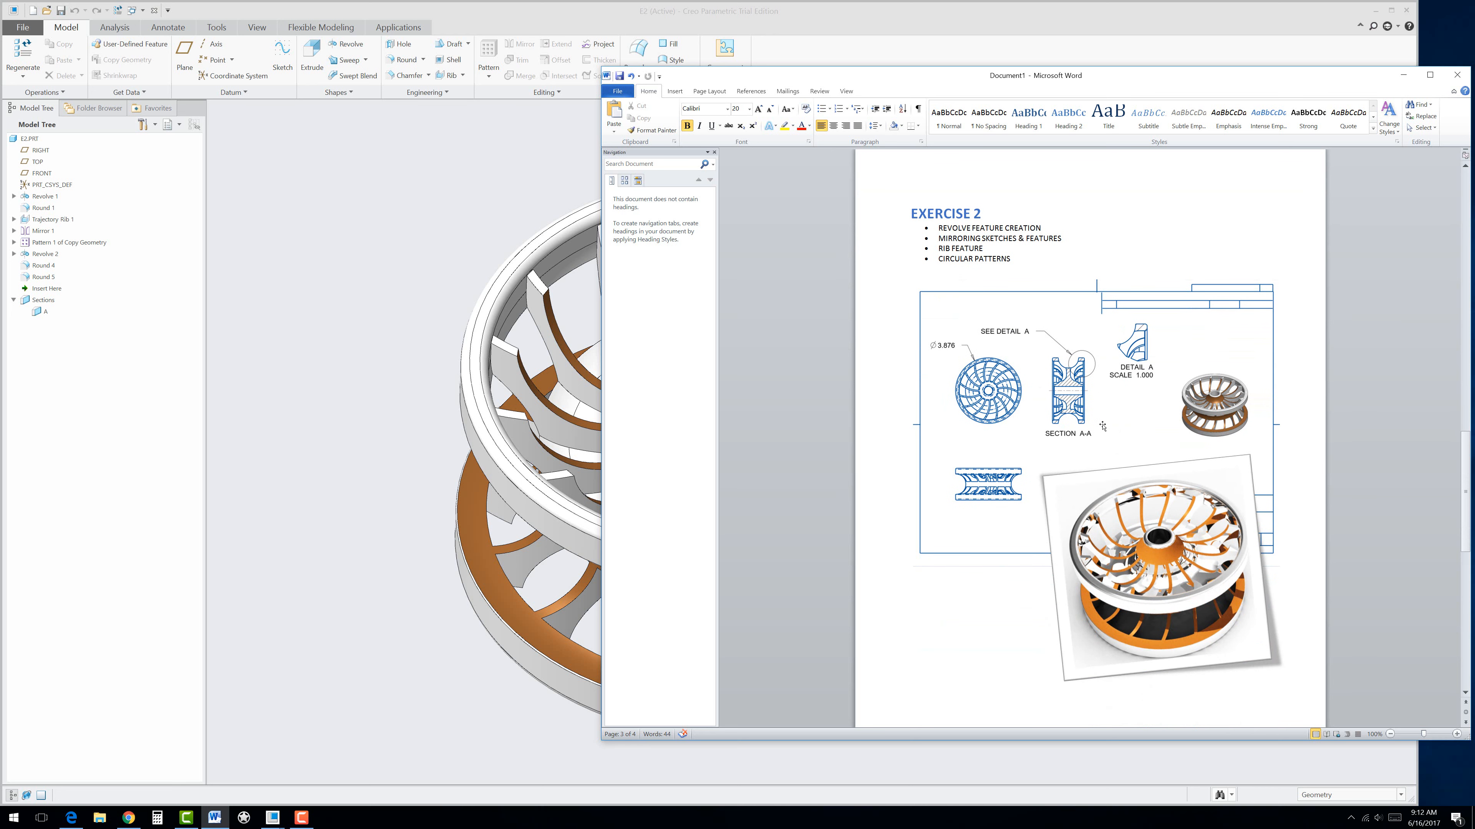